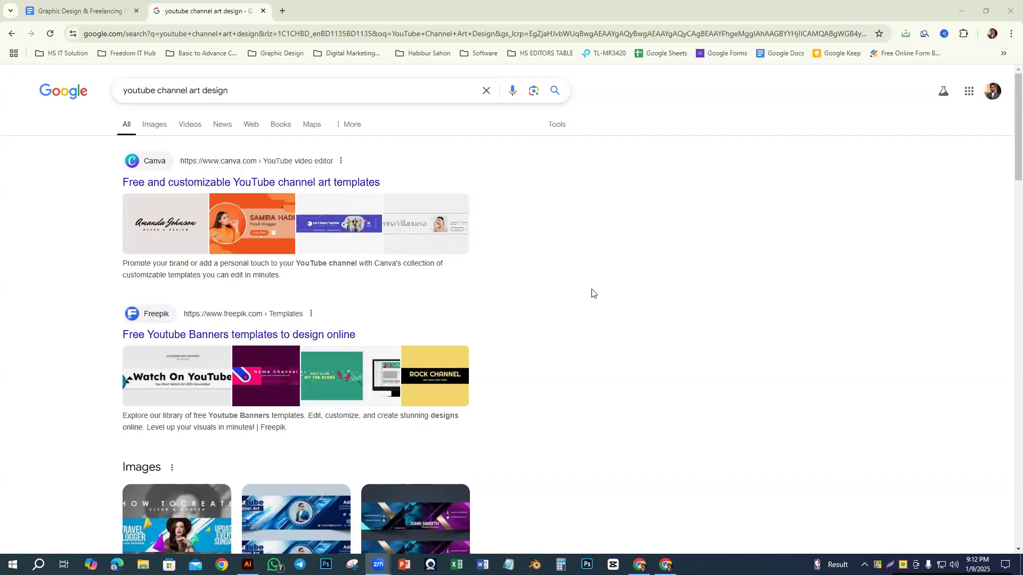
drag(236, 94, 93, 95)
click(247, 92)
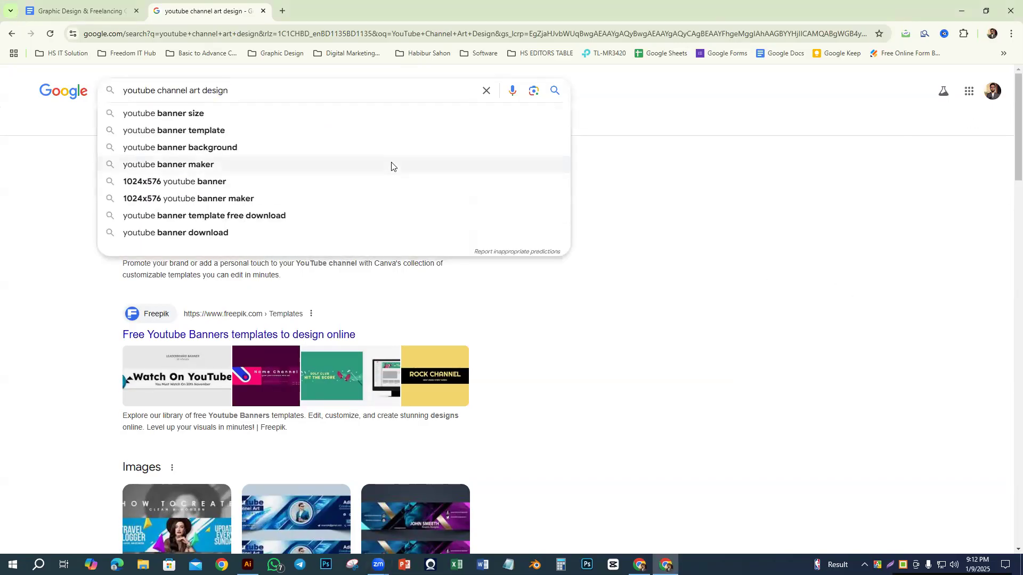
Step: Search for "HS it Solution BD" in a new browser tab and open the company's YouTube channel page
click(282, 10)
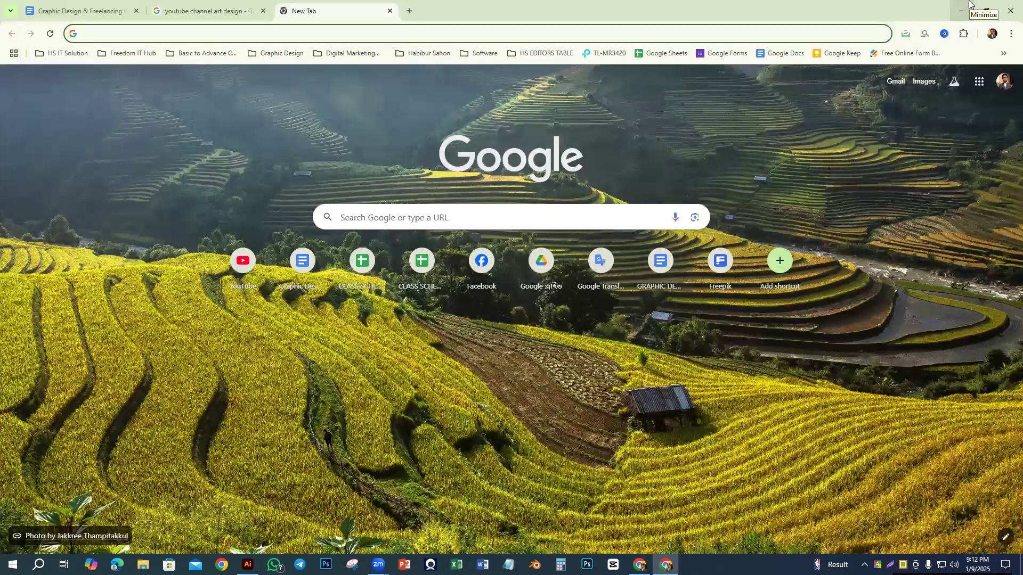
text(ভ)
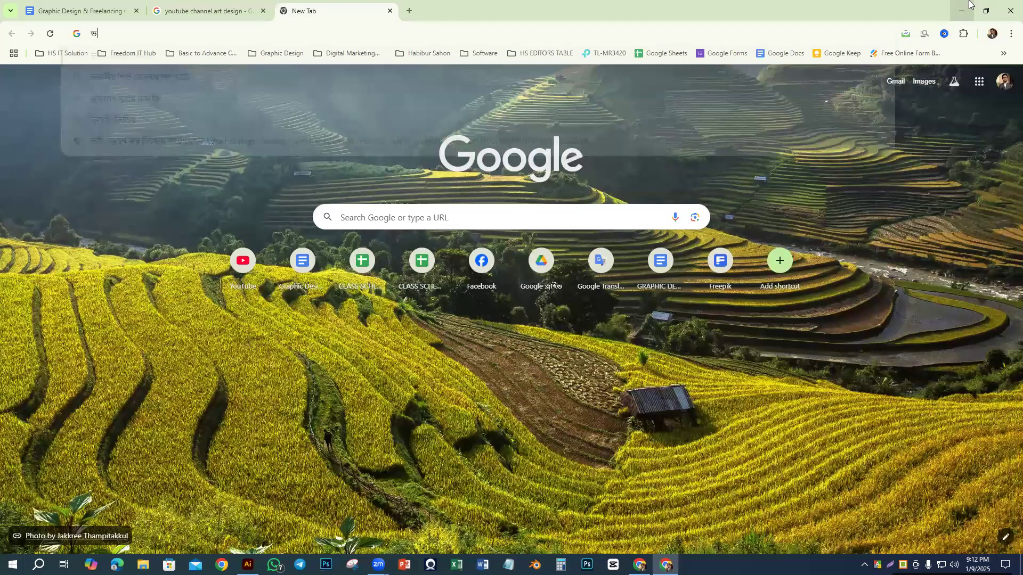
key(BackSpace)
text(HS)
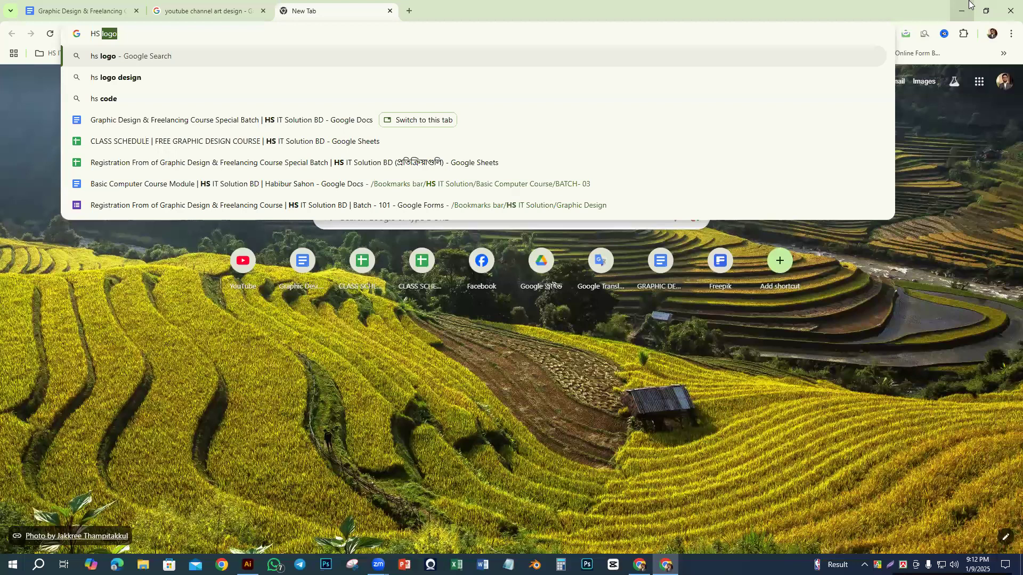
text( it Solu)
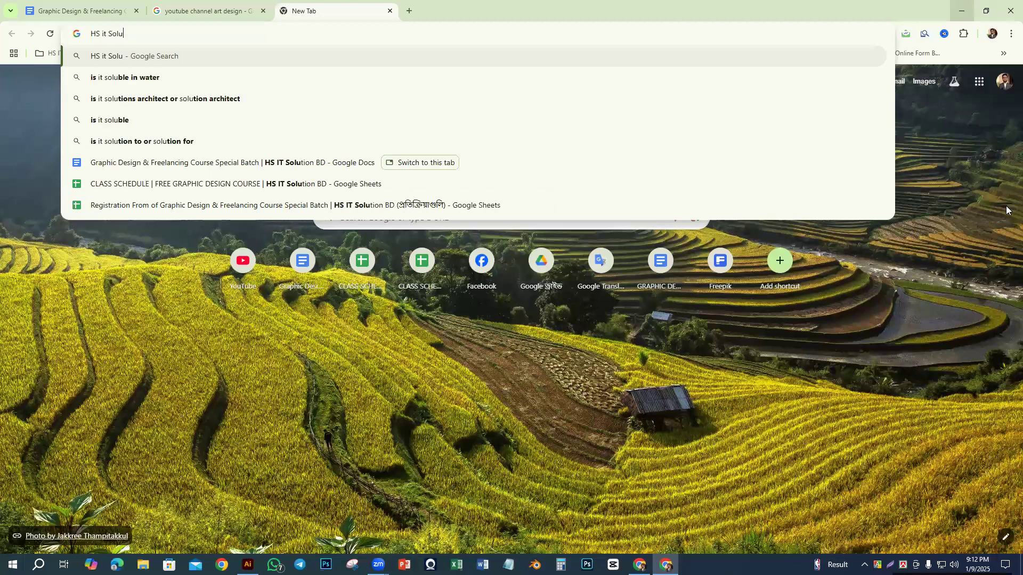
text(tion BD)
key(Return)
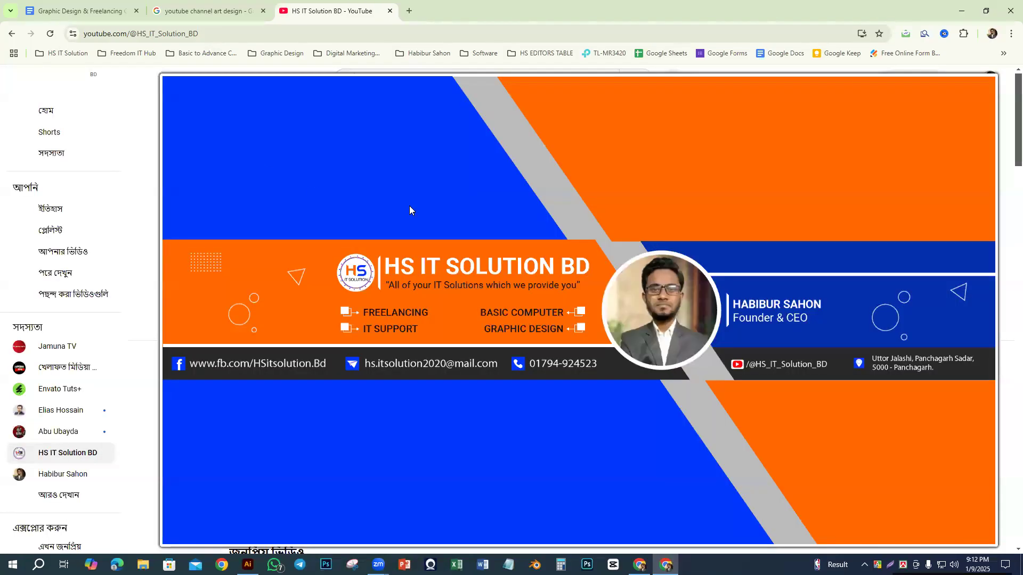
Step: Mark the channel banner and profile picture with red rectangles and an arrow on a screen capture, and discard the capture
key(Print)
drag(140, 69, 945, 484)
click(955, 424)
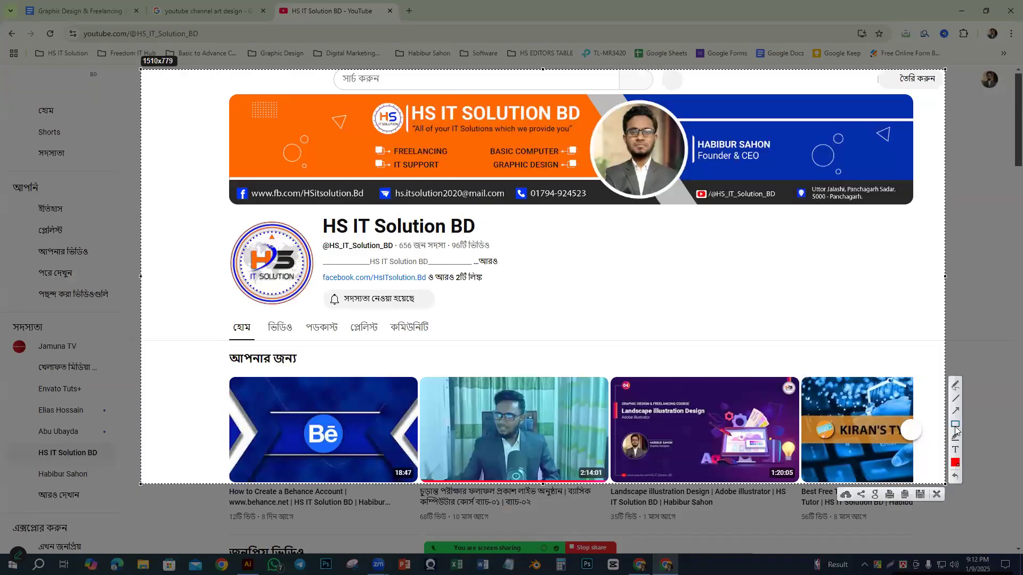
drag(227, 89, 918, 214)
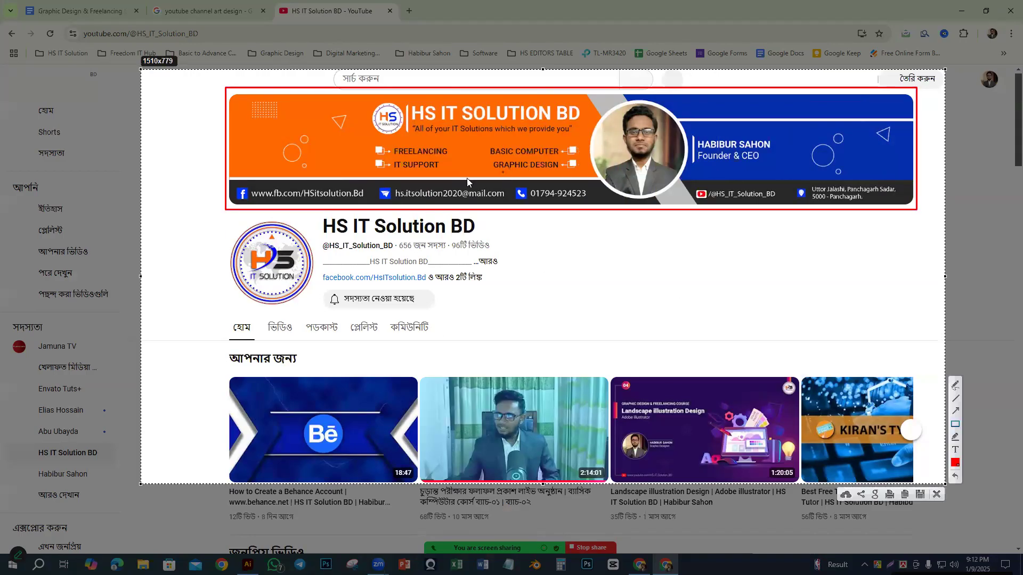
drag(219, 225, 314, 309)
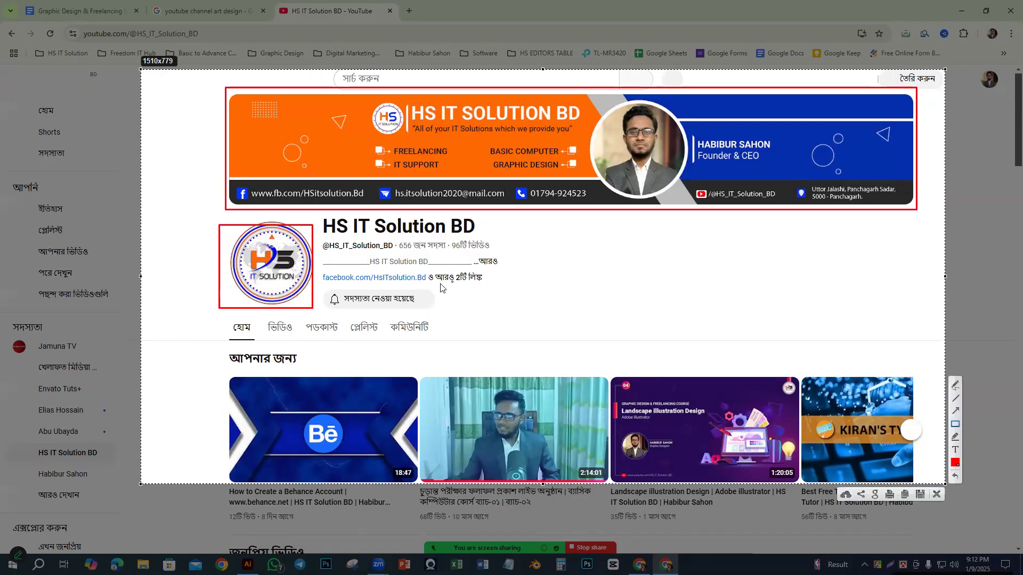
click(956, 410)
drag(202, 382, 468, 150)
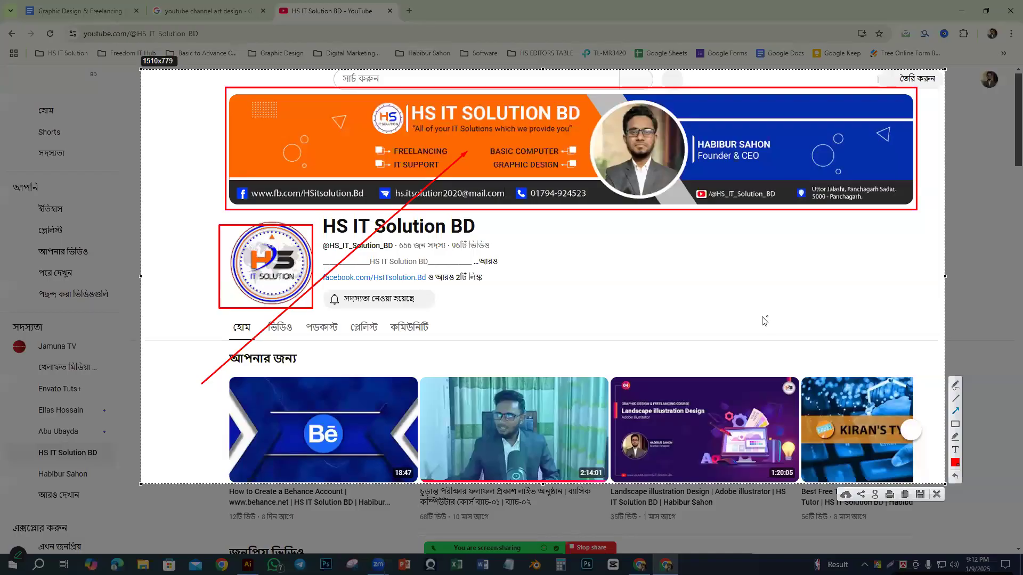
click(936, 494)
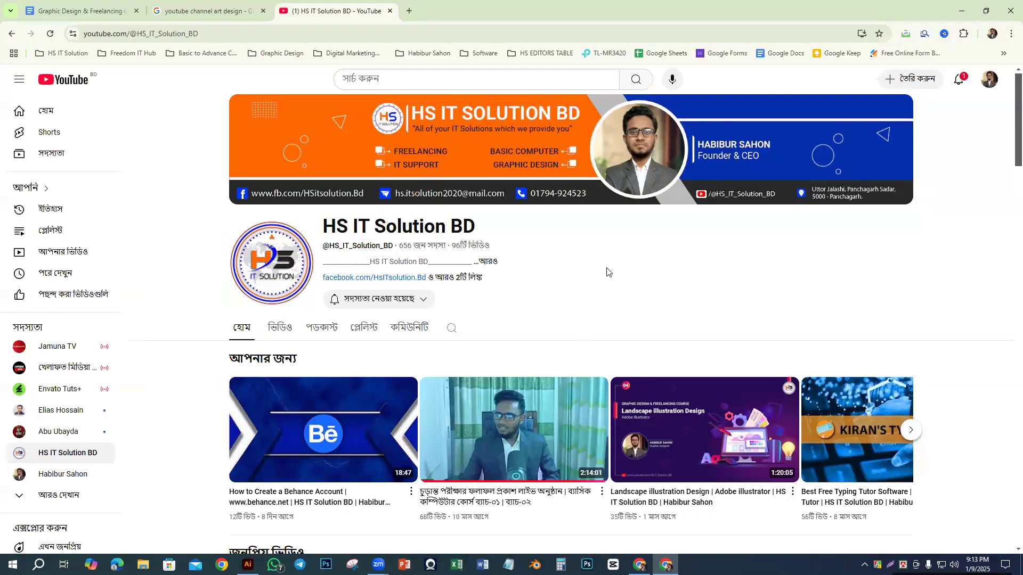
Step: Search Google for "youtube channel art design template" and browse the image results
scroll(603, 268, down, 3)
scroll(596, 274, up, 3)
click(187, 11)
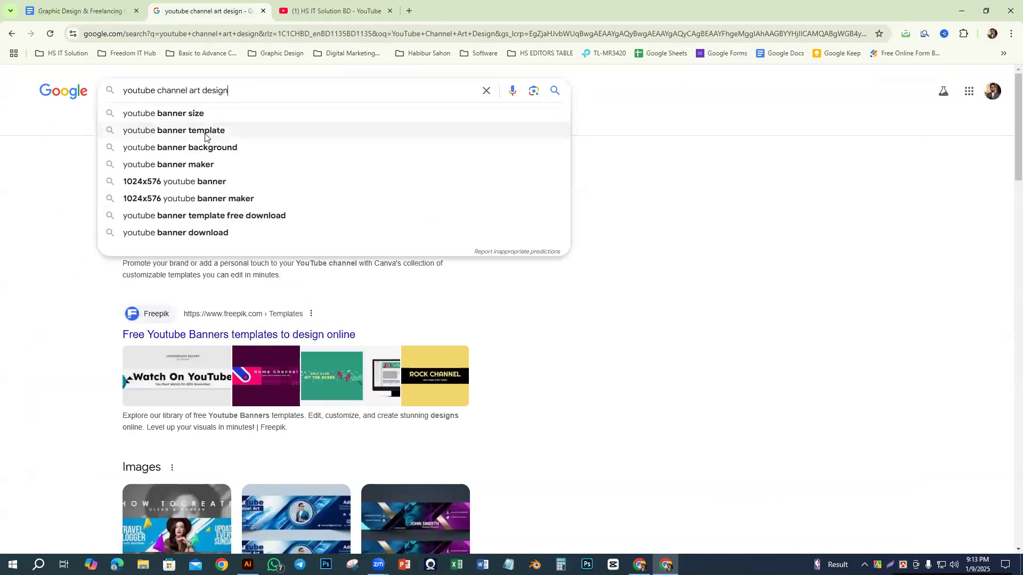
text(t)
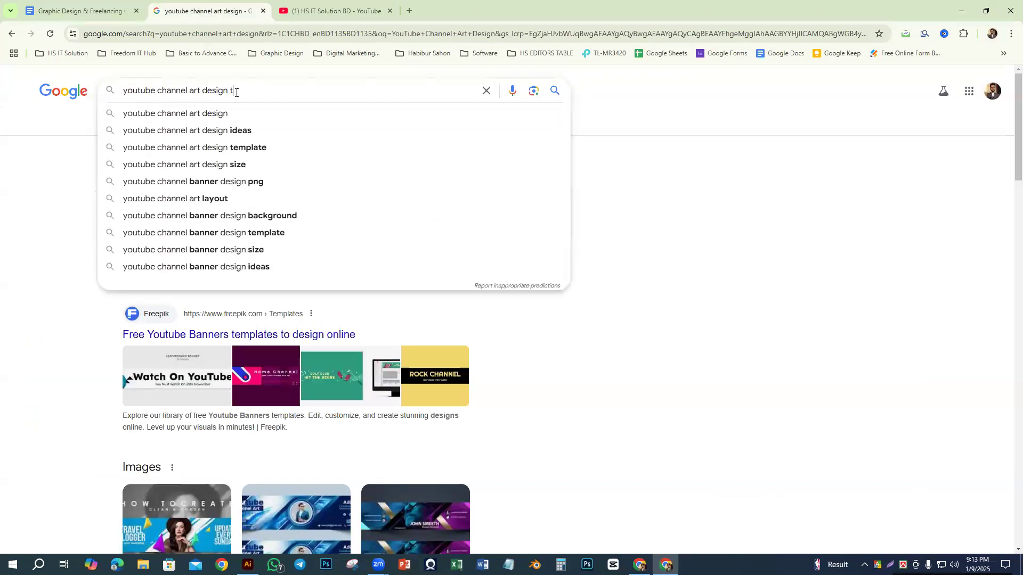
click(236, 112)
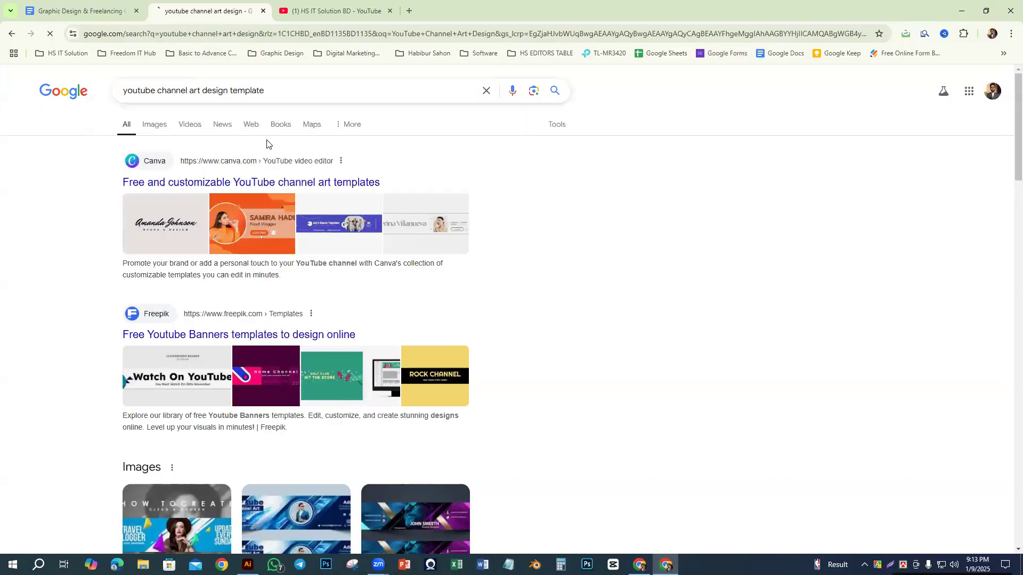
click(155, 124)
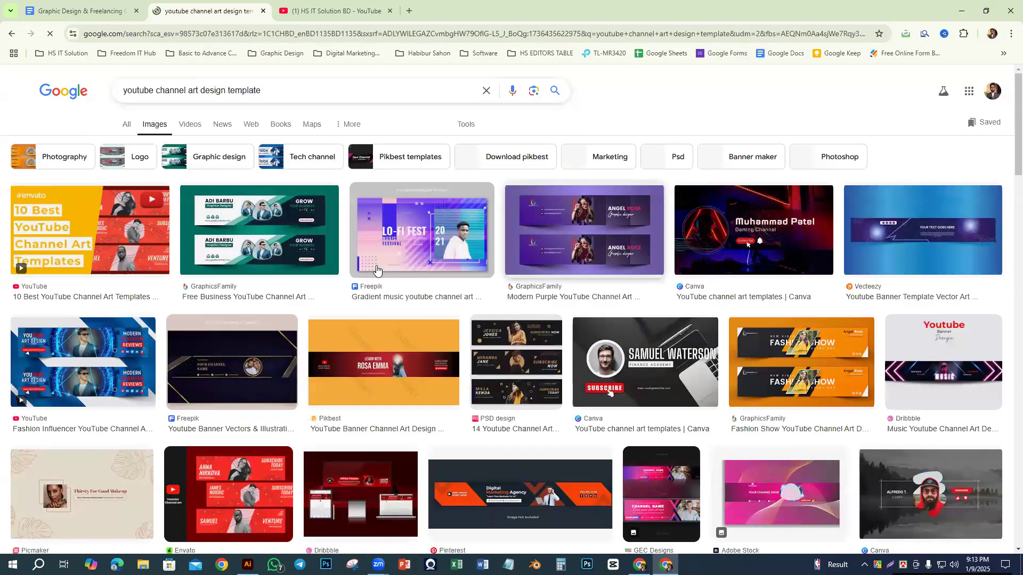
scroll(343, 376, down, 4)
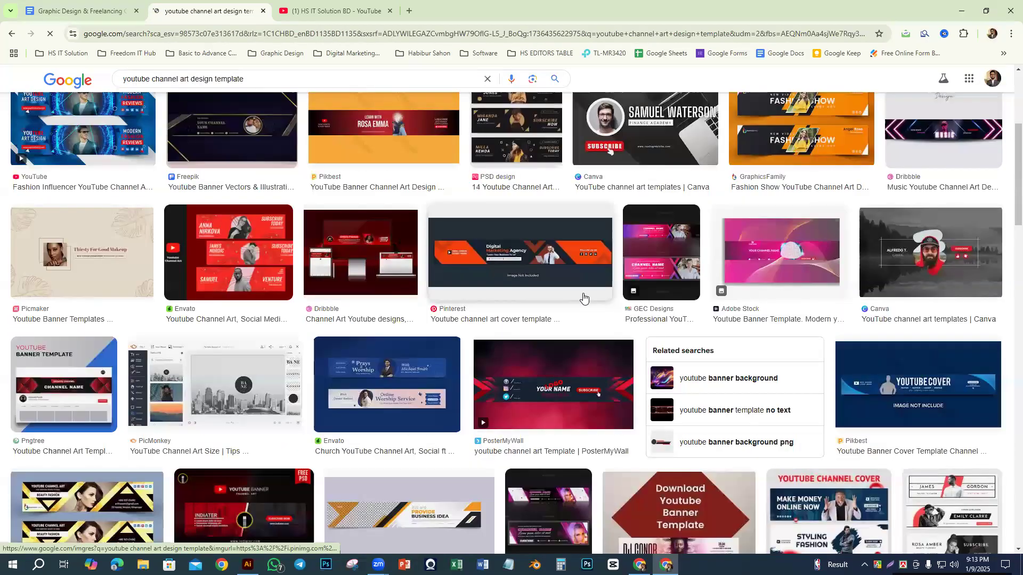
scroll(262, 305, up, 4)
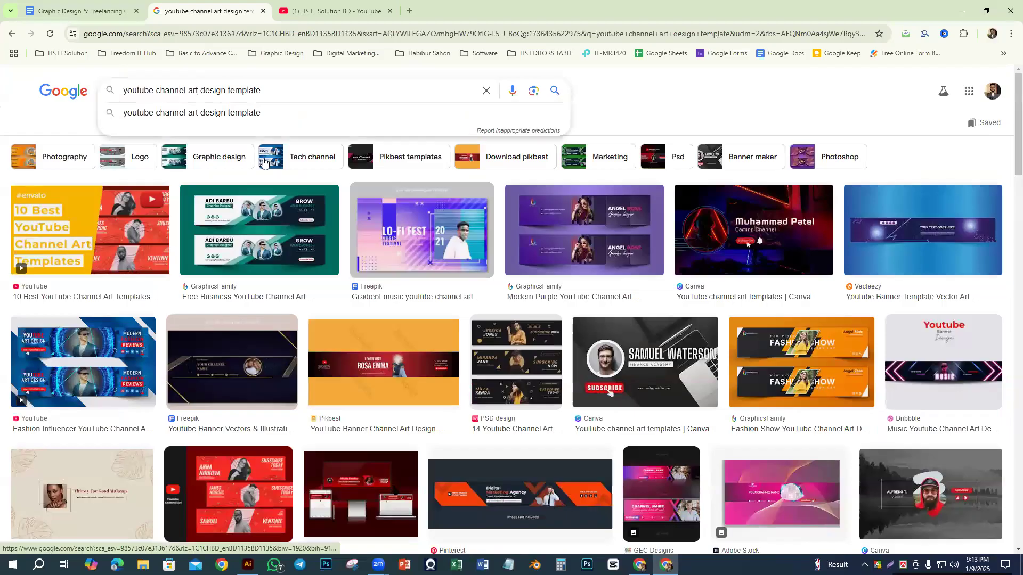
Step: Change the image search to "youtube channel art size template" by replacing the word "design"
key(shift+Right)
key(shift+Right)
key(shift+Right)
key(shift+Right)
key(shift+Right)
key(shift+Right)
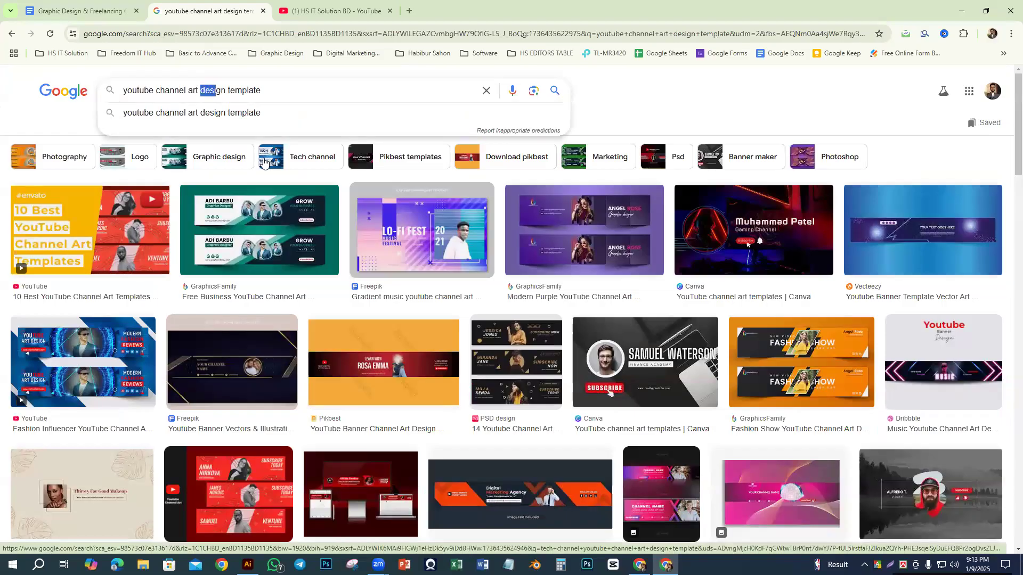
text(s)
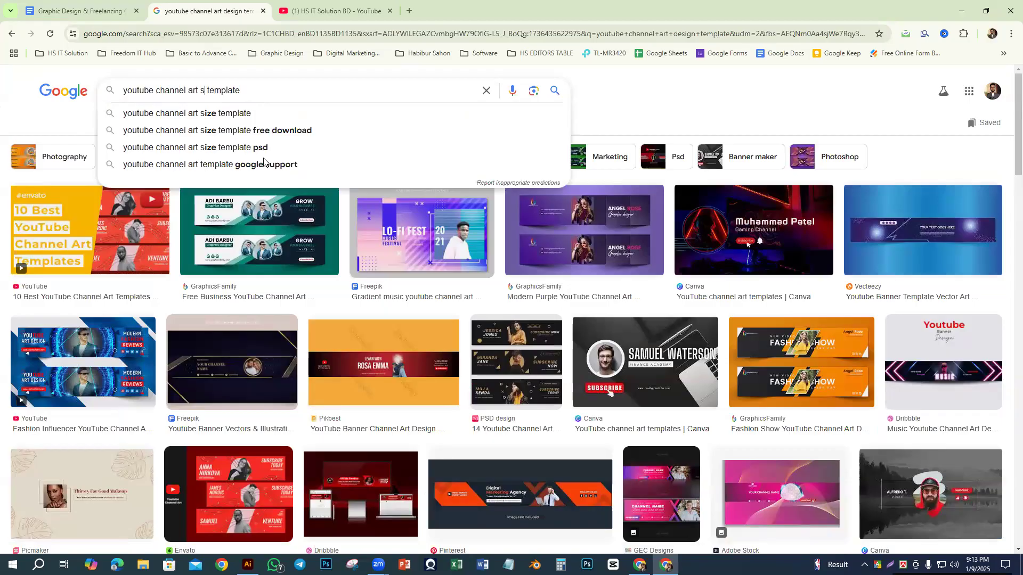
click(252, 115)
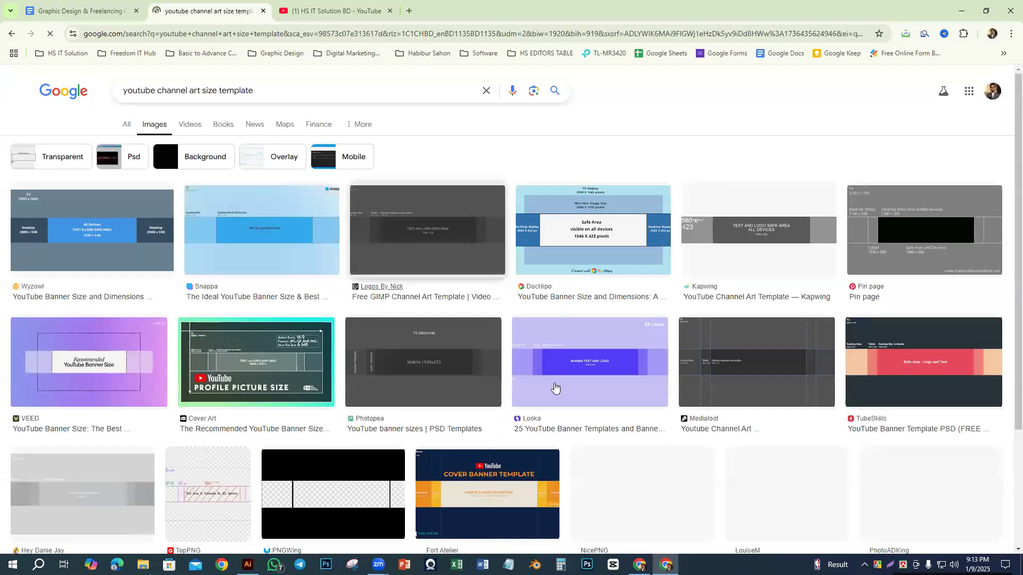
Step: Save the Wyzowl banner size image to the Downloads folder as the PNG file YouTube-banner-dimensions
click(86, 210)
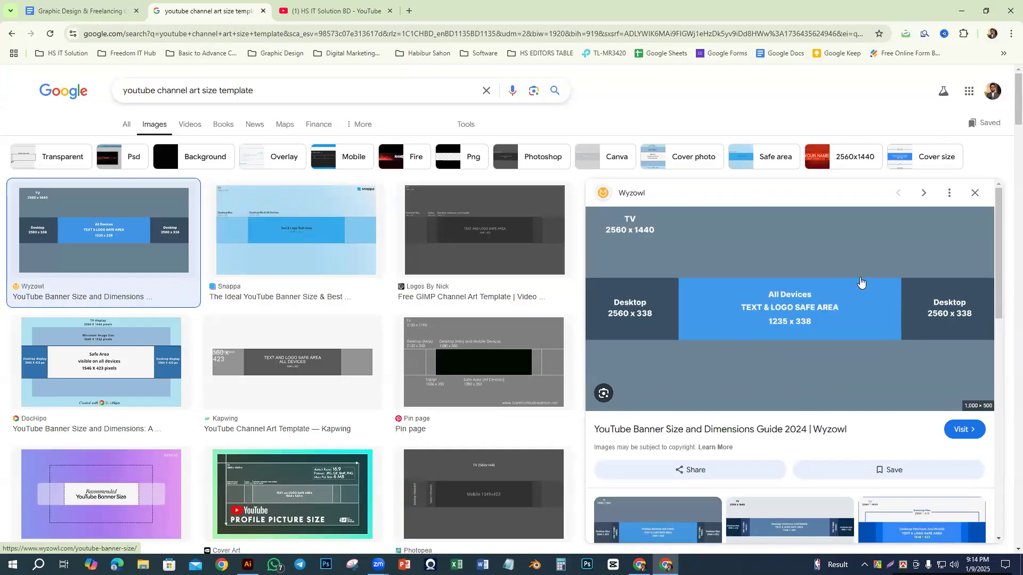
right_click(768, 294)
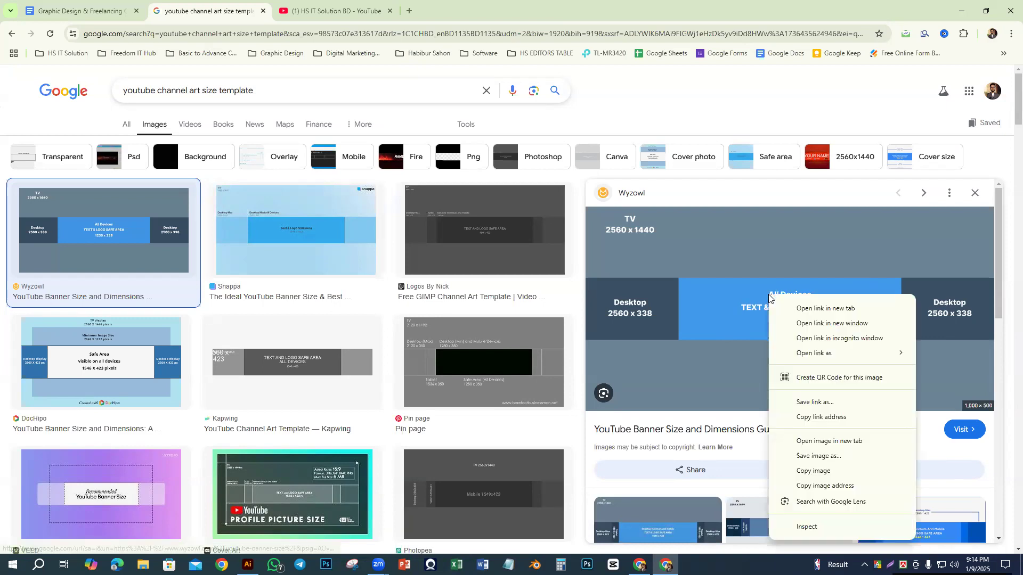
click(818, 458)
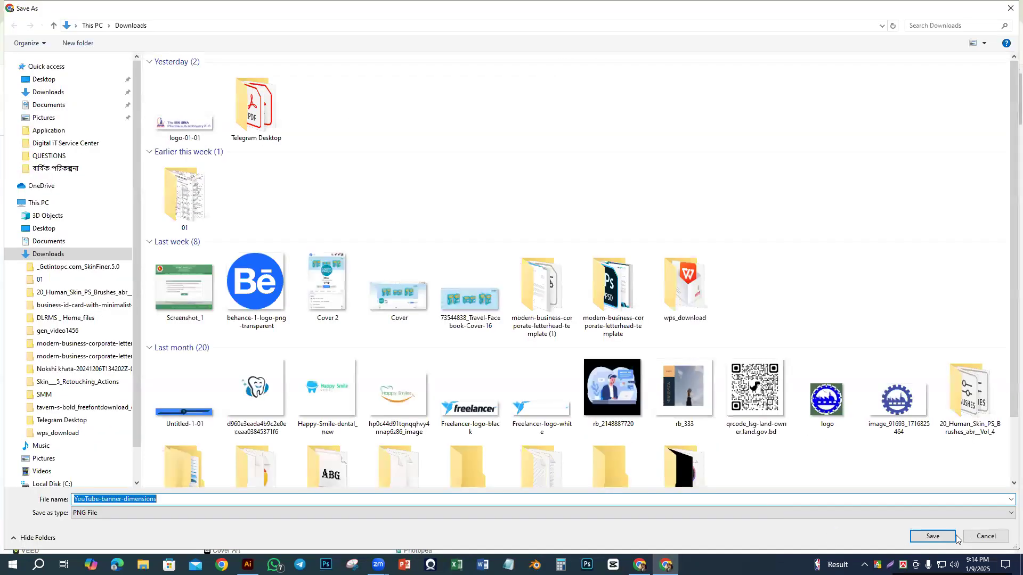
click(928, 530)
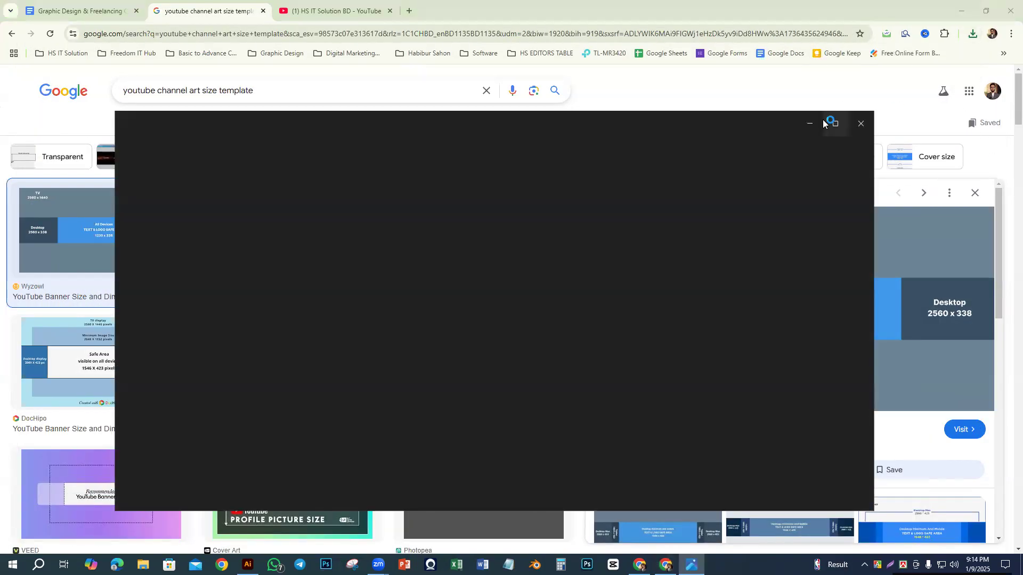
Step: Capture the enlarged YouTube-banner-dimensions image and outline the text and logo safe area and both desktop areas with red rectangles
scroll(488, 286, up, 2)
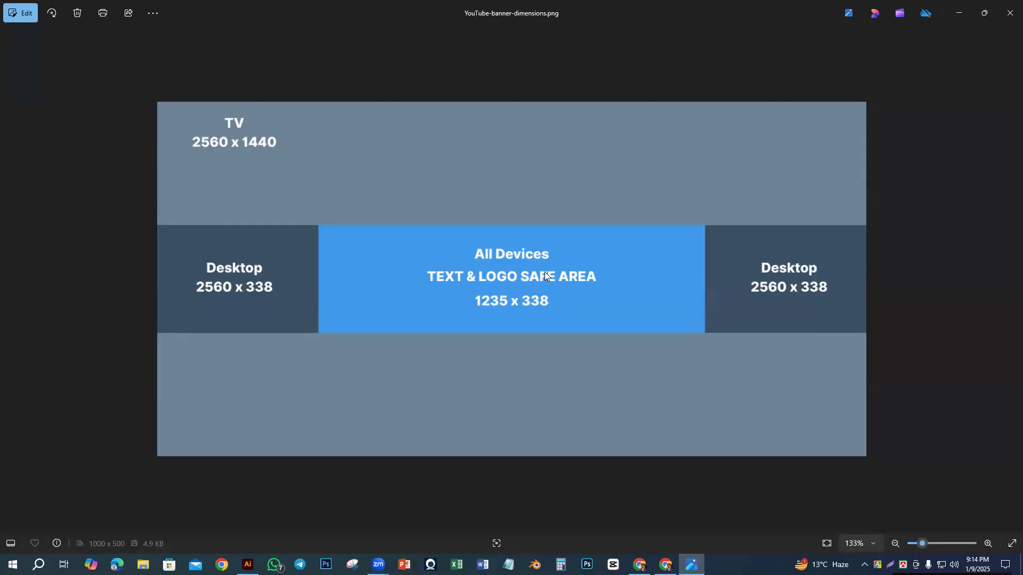
key(Print)
drag(137, 94, 885, 475)
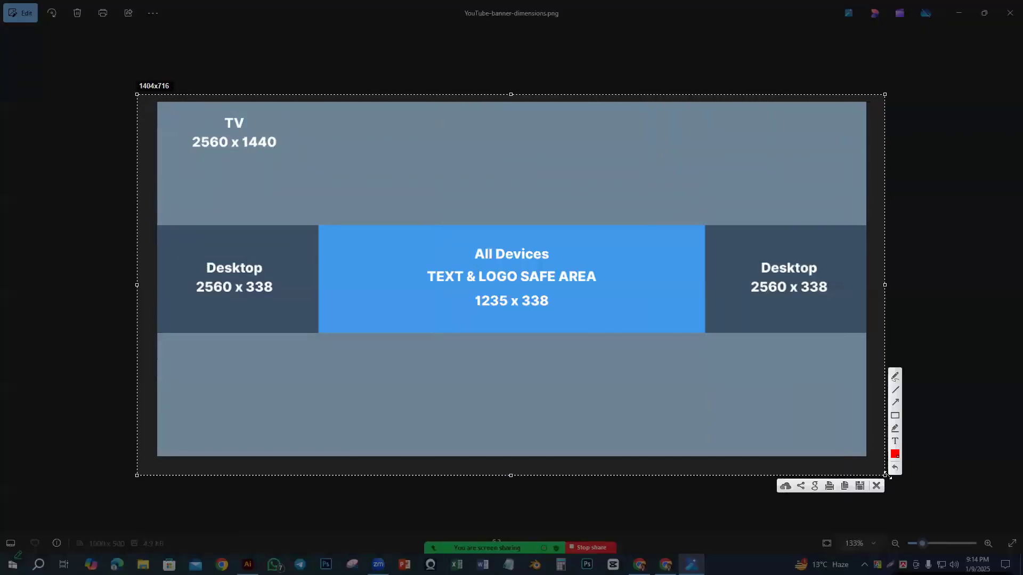
click(895, 415)
mouse_move(318, 226)
mouse_down()
mouse_move(425, 306)
mouse_move(705, 335)
mouse_up()
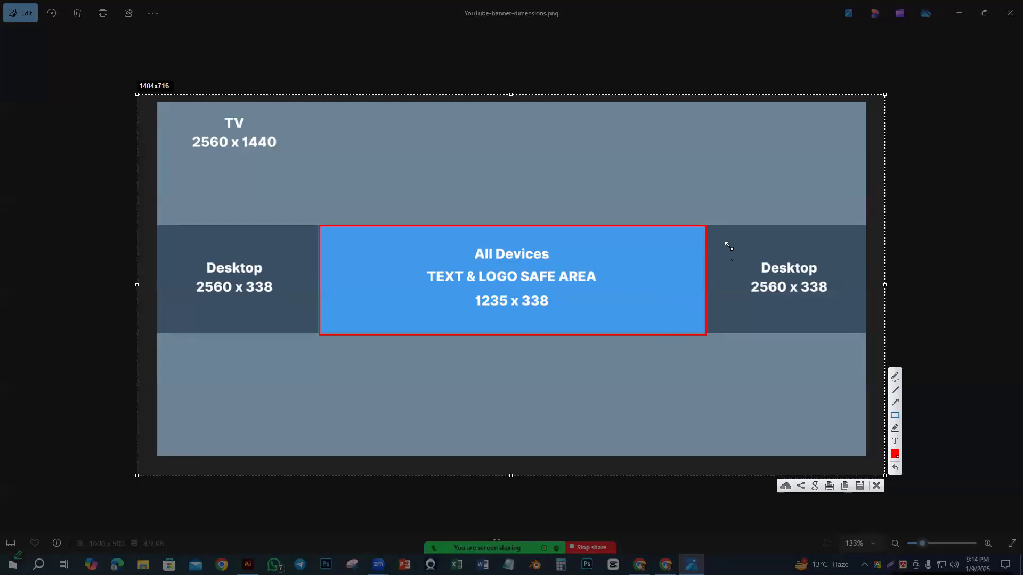
drag(707, 225, 865, 334)
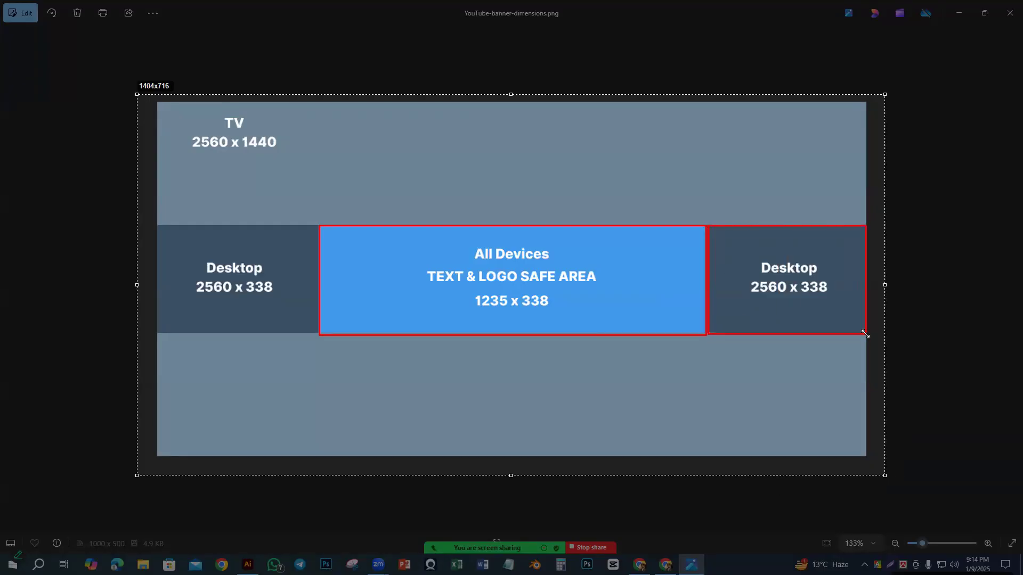
drag(155, 225, 317, 331)
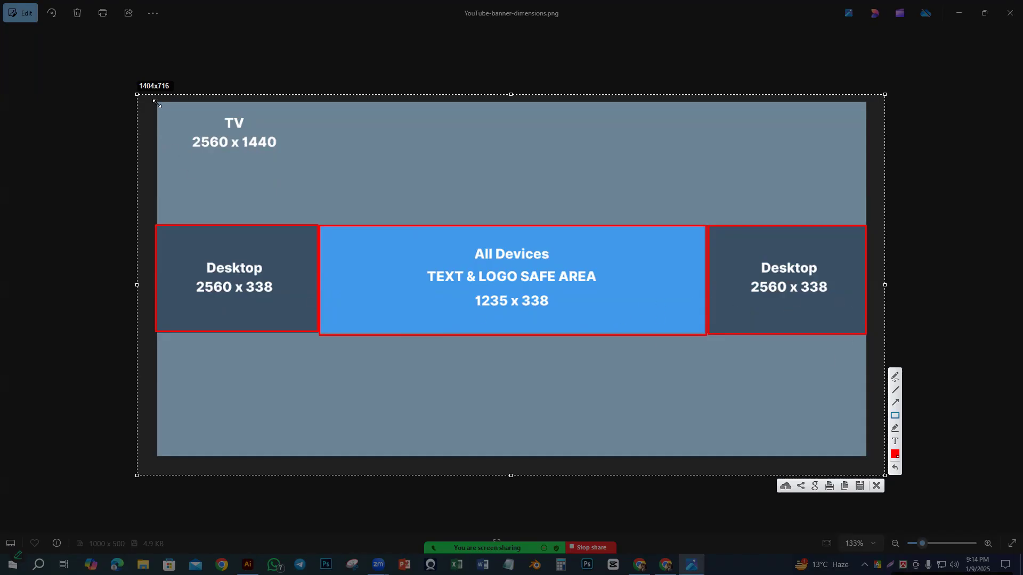
Step: Outline the full TV area and a smaller overlapping area with red rectangles, and discard the screen capture
mouse_move(159, 102)
mouse_down()
mouse_move(207, 150)
mouse_move(705, 396)
mouse_move(866, 457)
mouse_up()
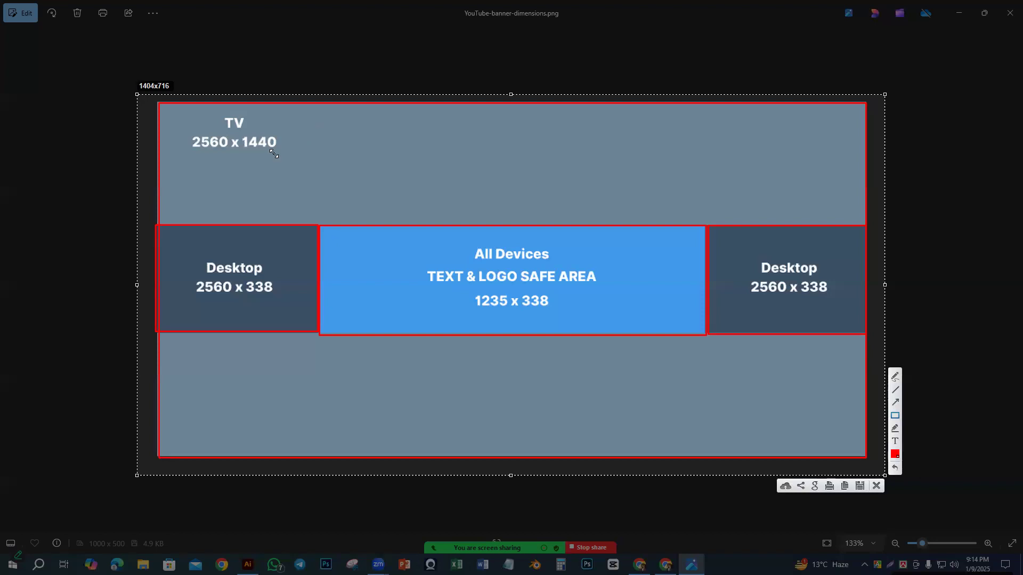
mouse_move(176, 112)
mouse_down()
mouse_move(246, 166)
mouse_move(319, 176)
mouse_move(376, 263)
mouse_move(395, 383)
mouse_move(731, 397)
mouse_up()
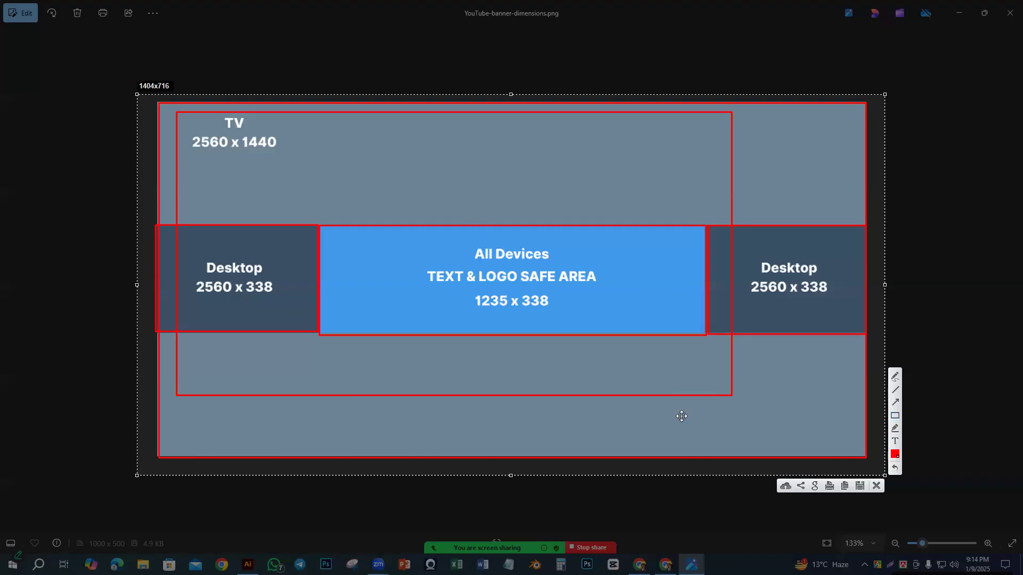
click(877, 484)
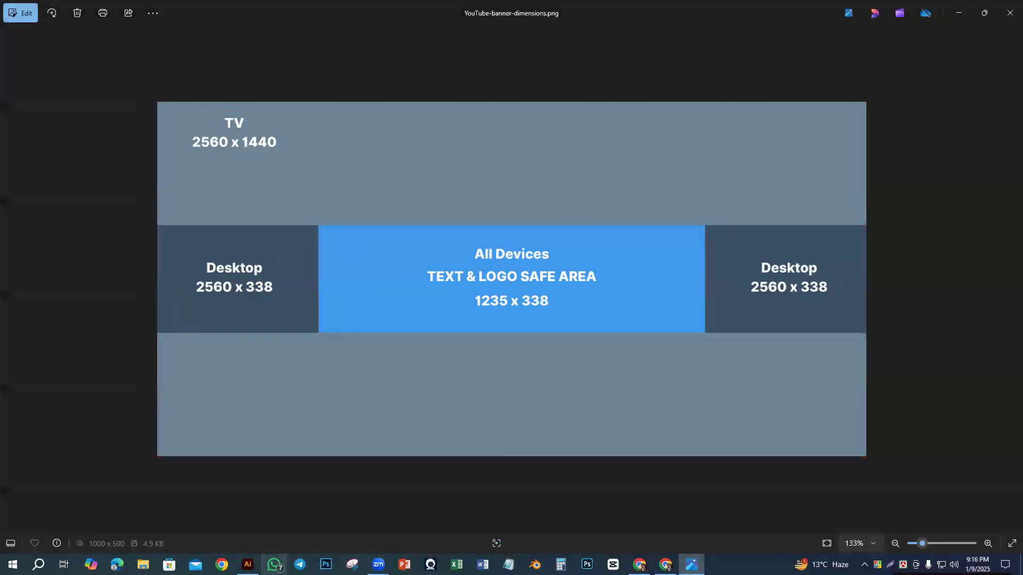
Step: Return to the HS IT Solution BD YouTube channel in the browser and view its banner image at full size
click(665, 565)
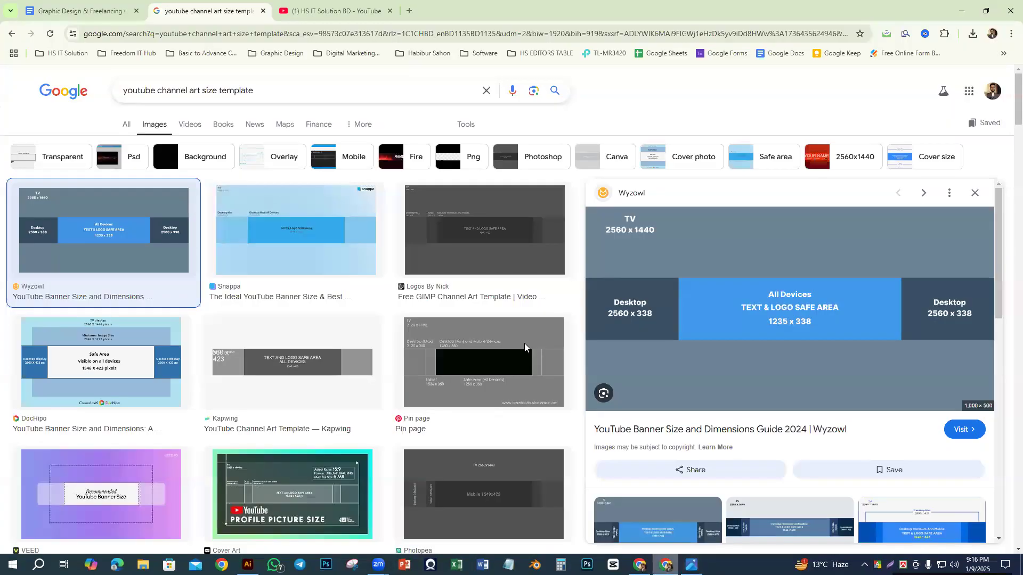
click(336, 11)
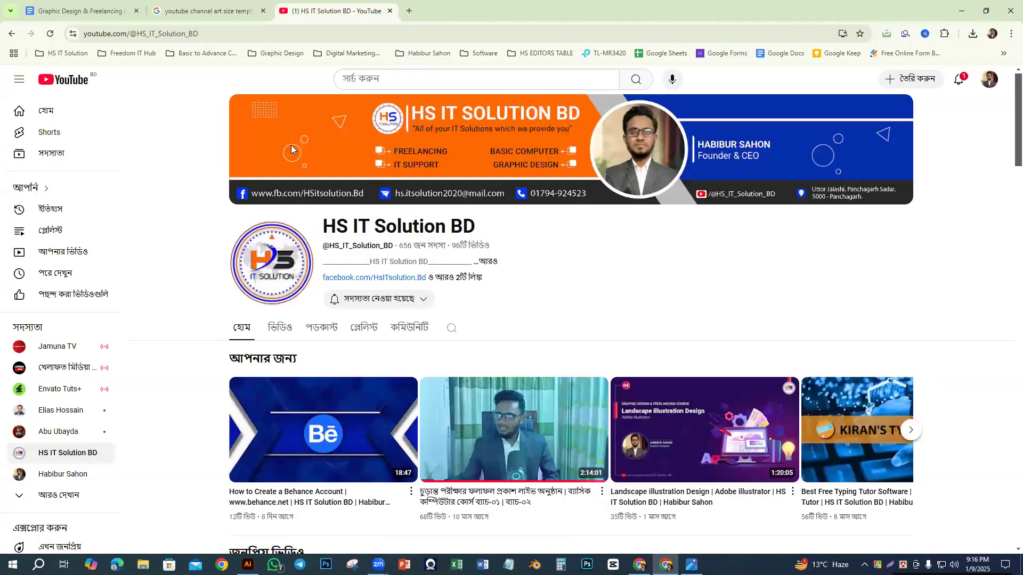
click(292, 151)
click(432, 537)
click(440, 140)
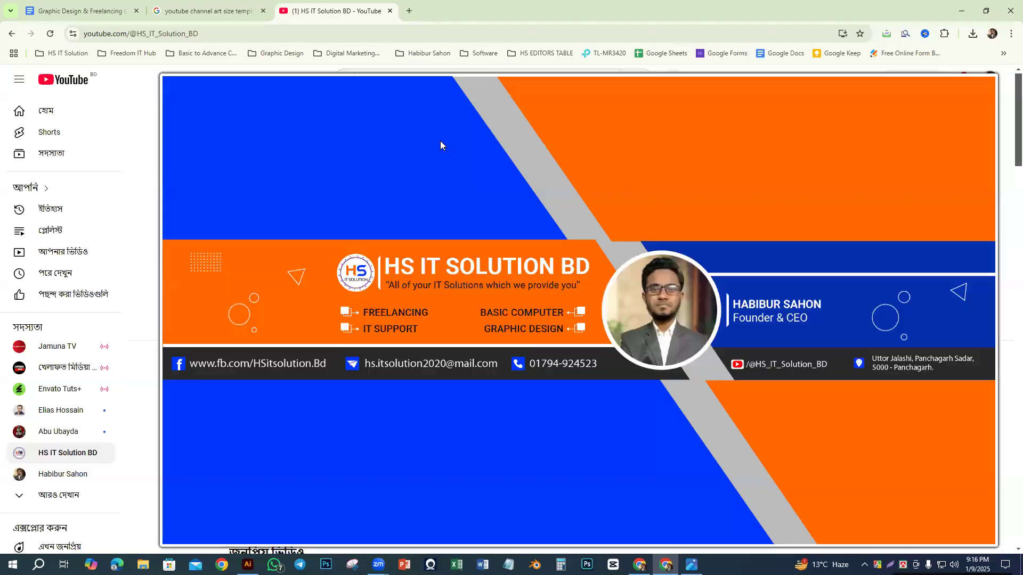
Step: Save the channel's full-size banner image to the Downloads folder as the JPG file channels4_banner and view the saved file
right_click(440, 141)
click(469, 169)
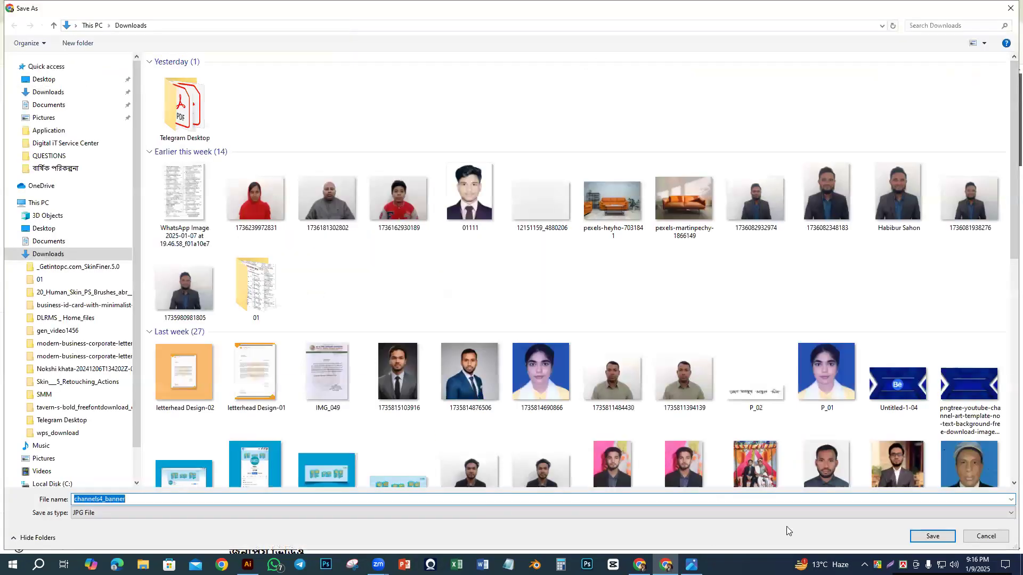
click(926, 536)
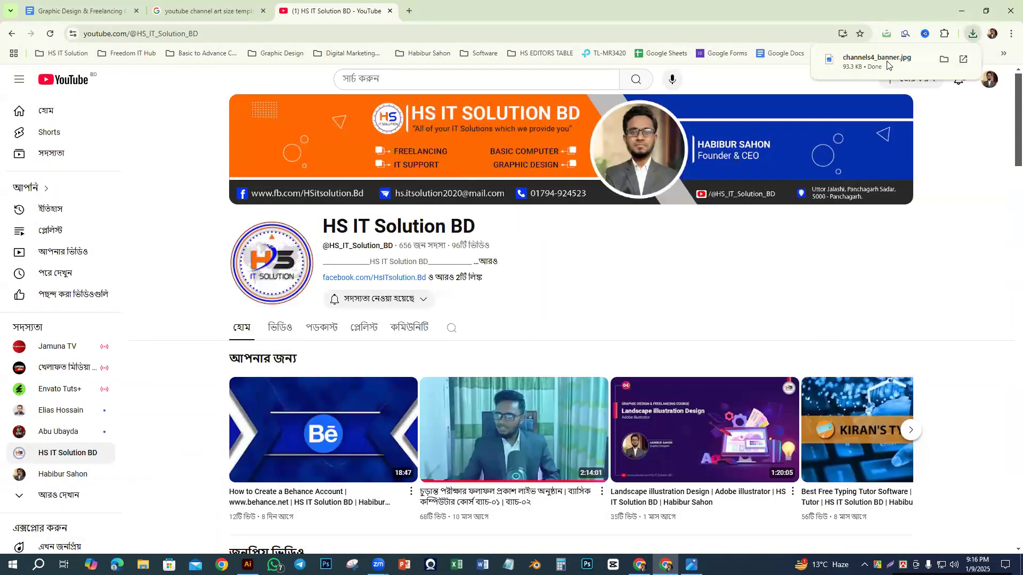
click(931, 63)
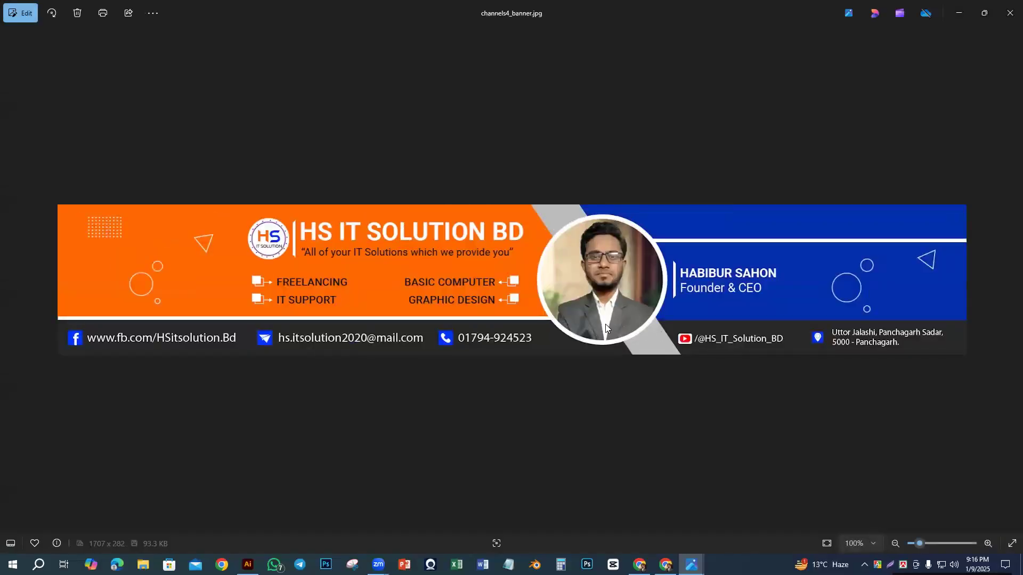
scroll(187, 237, up, 2)
scroll(508, 291, down, 2)
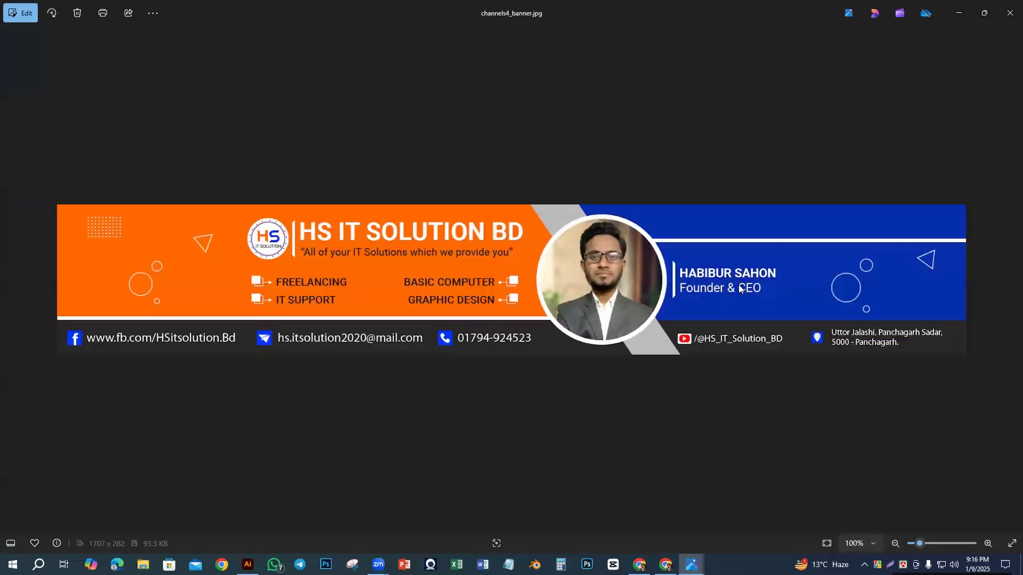
click(959, 12)
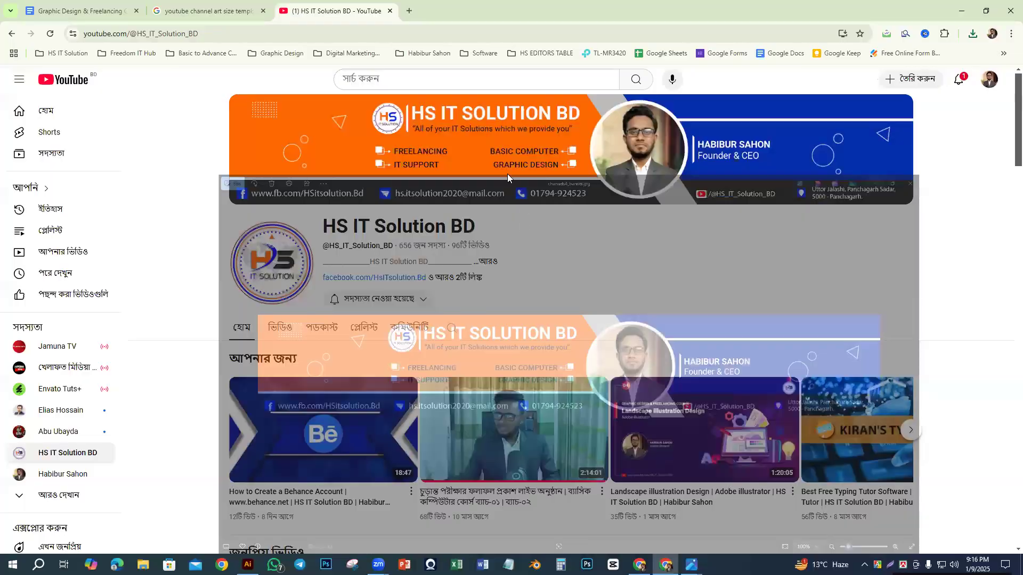
Step: Reopen the HS IT Solution BD channel banner at full size and select the whole banner as the screen capture area
click(507, 171)
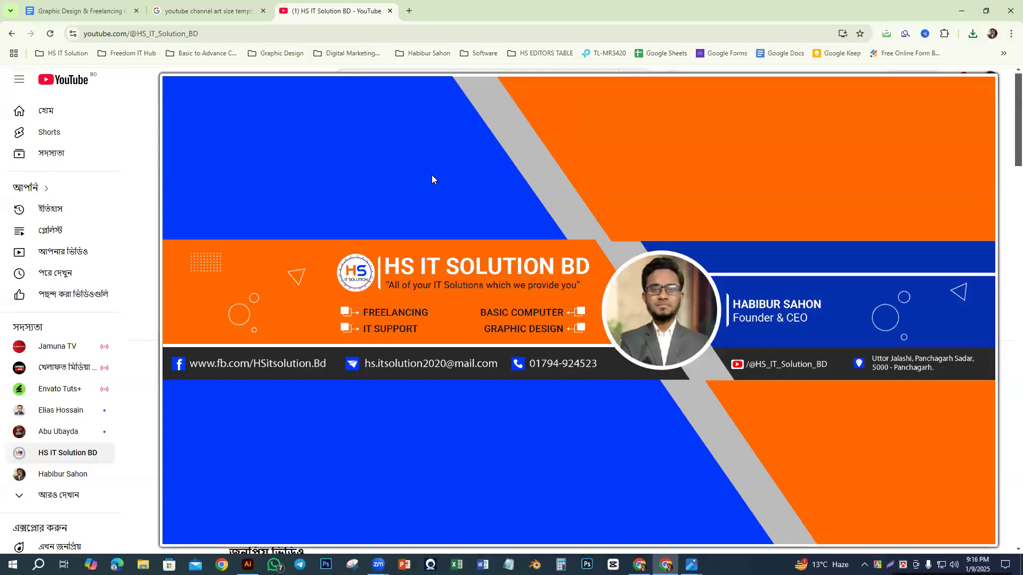
click(512, 192)
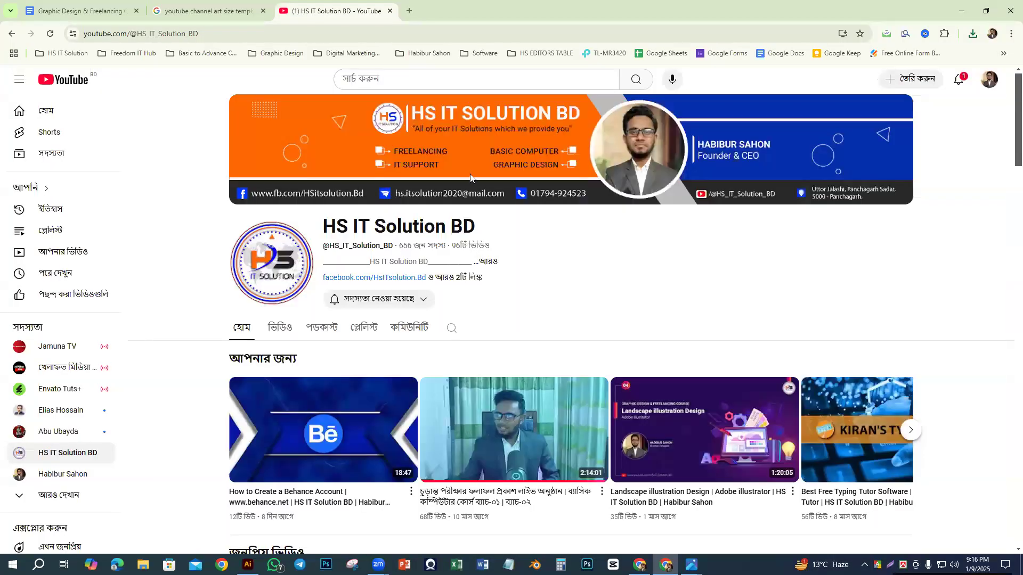
click(490, 156)
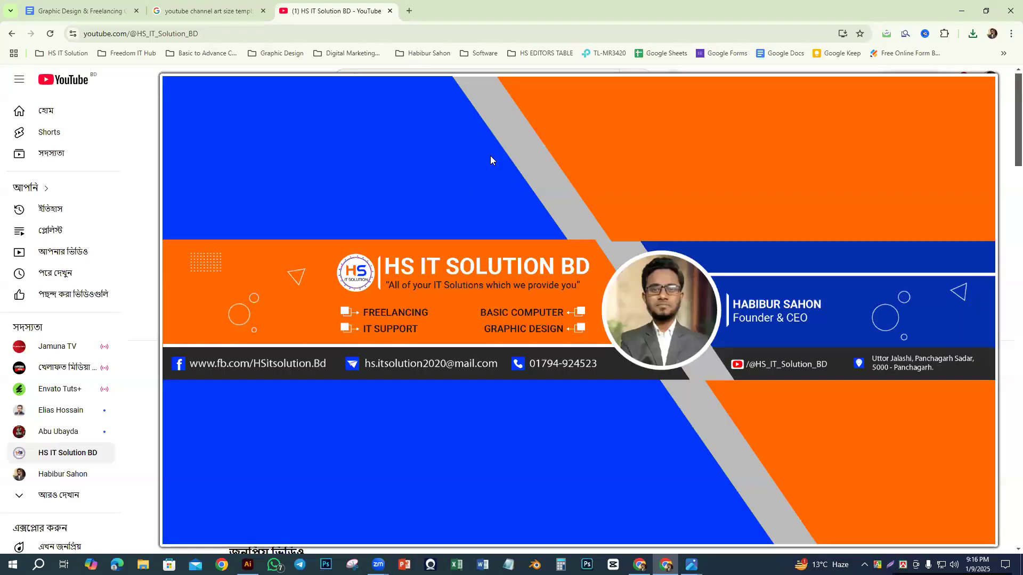
key(Print)
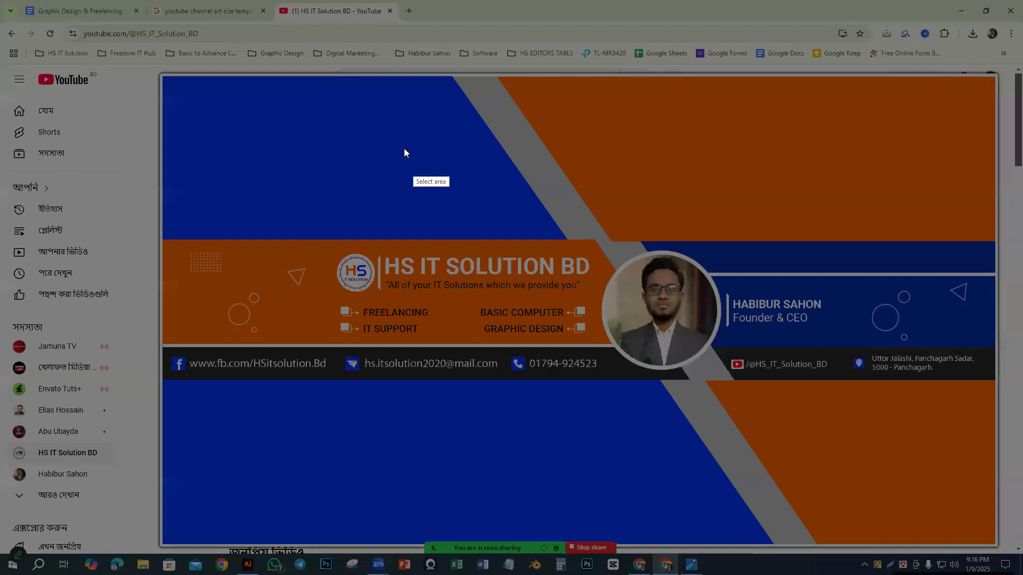
drag(156, 74, 999, 548)
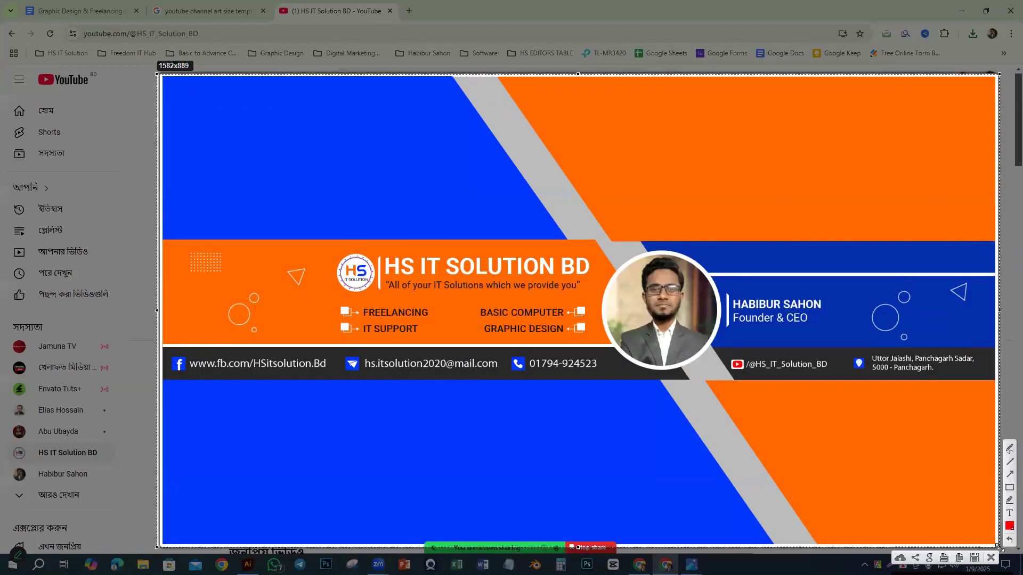
Step: Outline the banner's central safe area, both side strips and the full TV area with red rectangles, and discard the capture
click(1008, 489)
drag(330, 242, 827, 344)
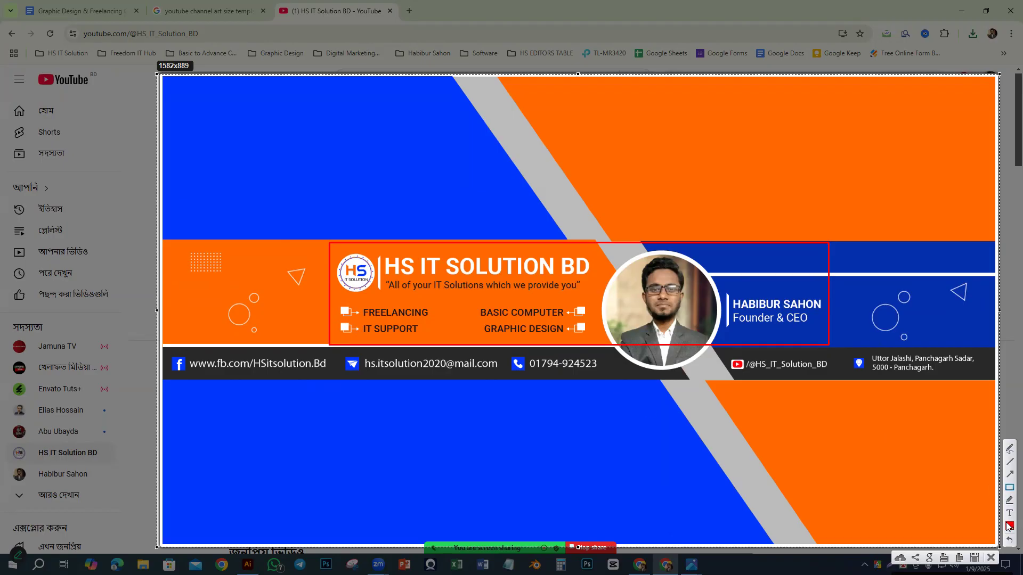
click(1009, 540)
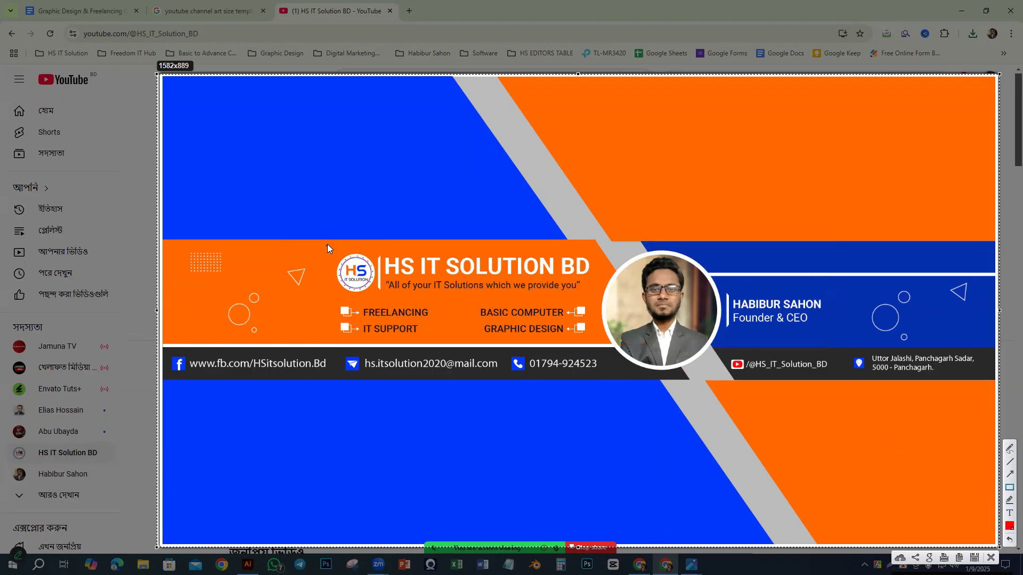
drag(329, 241, 837, 382)
drag(838, 248, 994, 380)
drag(325, 240, 163, 383)
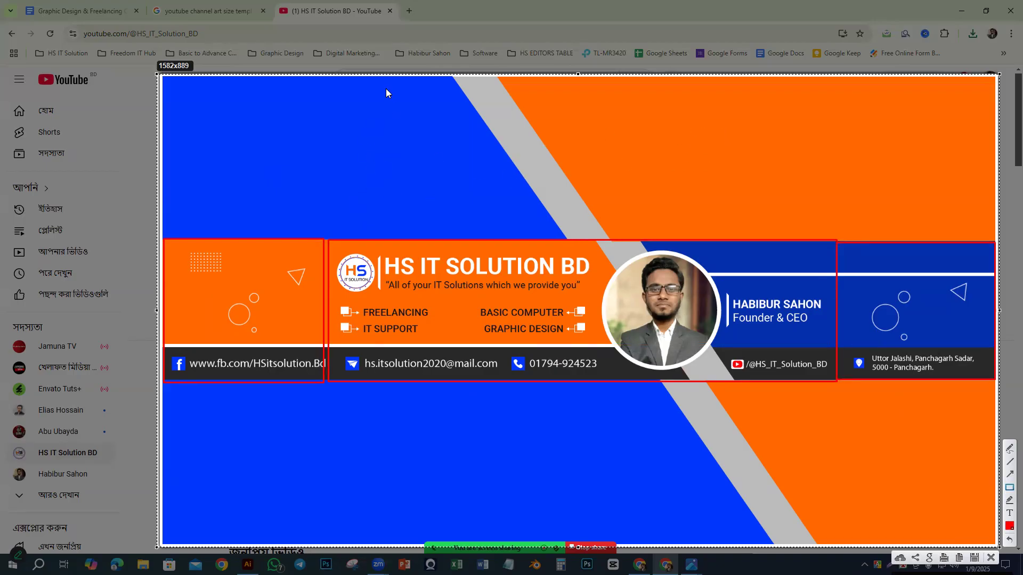
drag(164, 77, 996, 545)
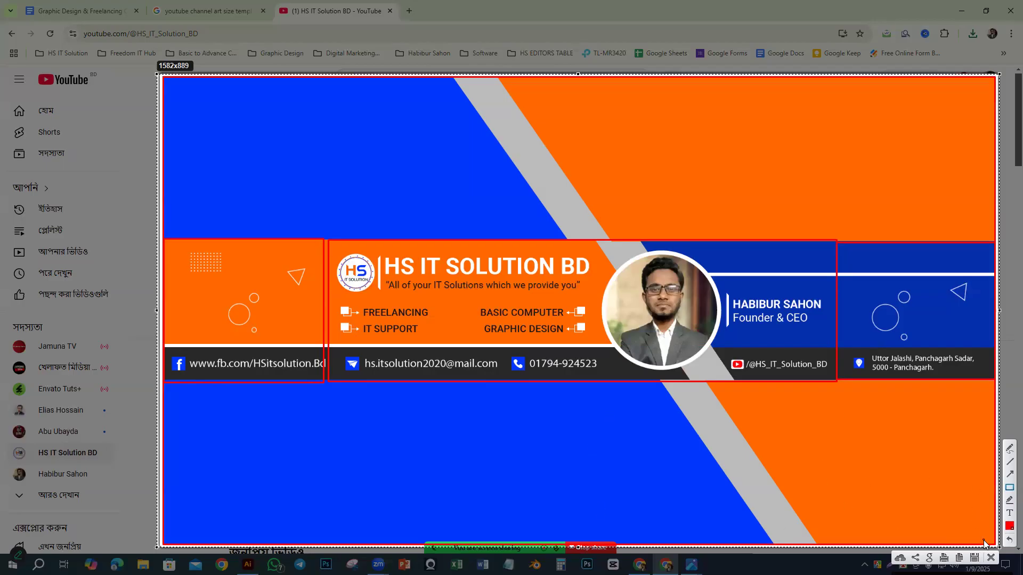
click(991, 557)
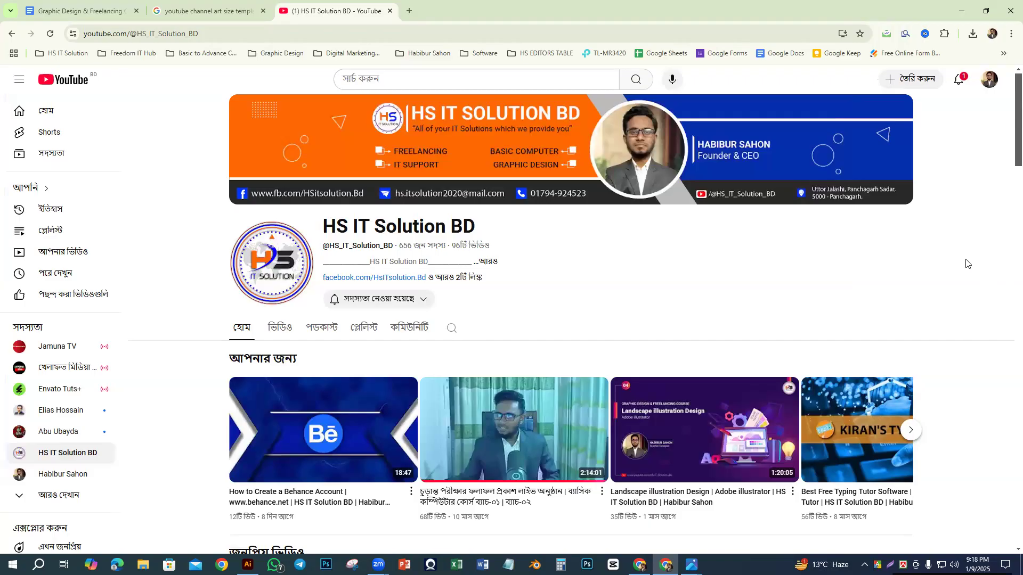
click(958, 81)
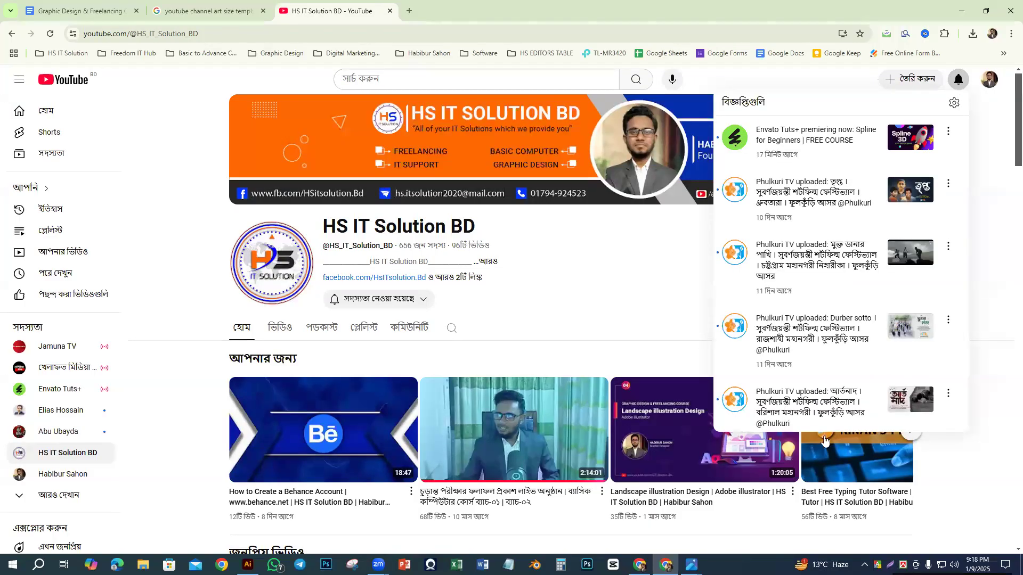
click(483, 523)
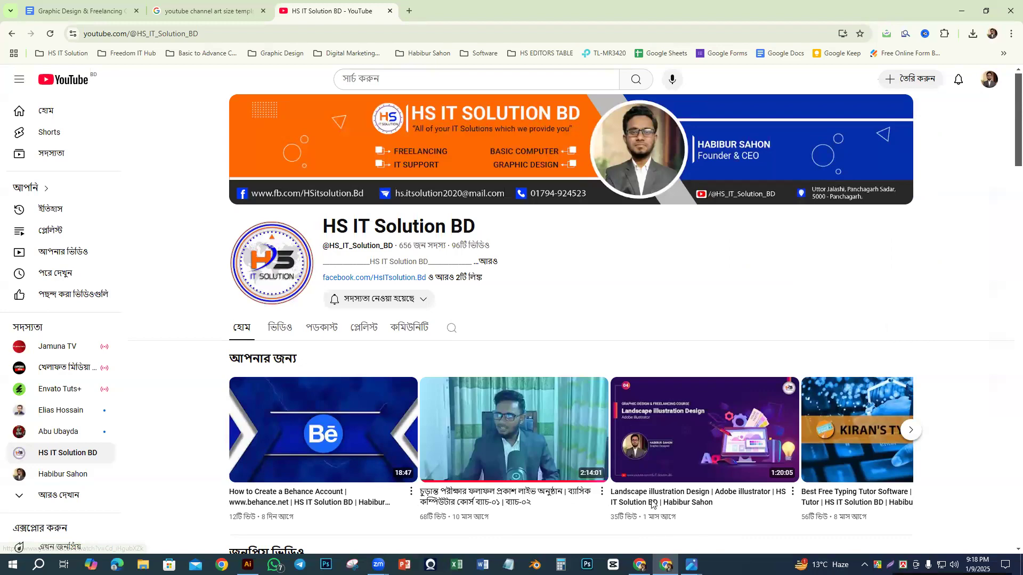
Step: Switch to Illustrator and begin a new document from the Web presets
key(alt+Tab)
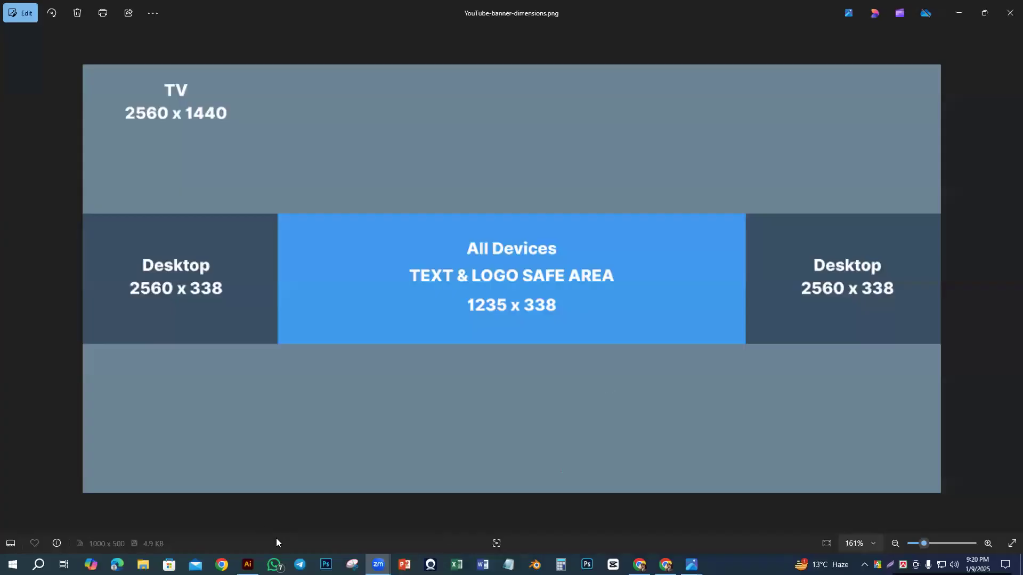
click(247, 564)
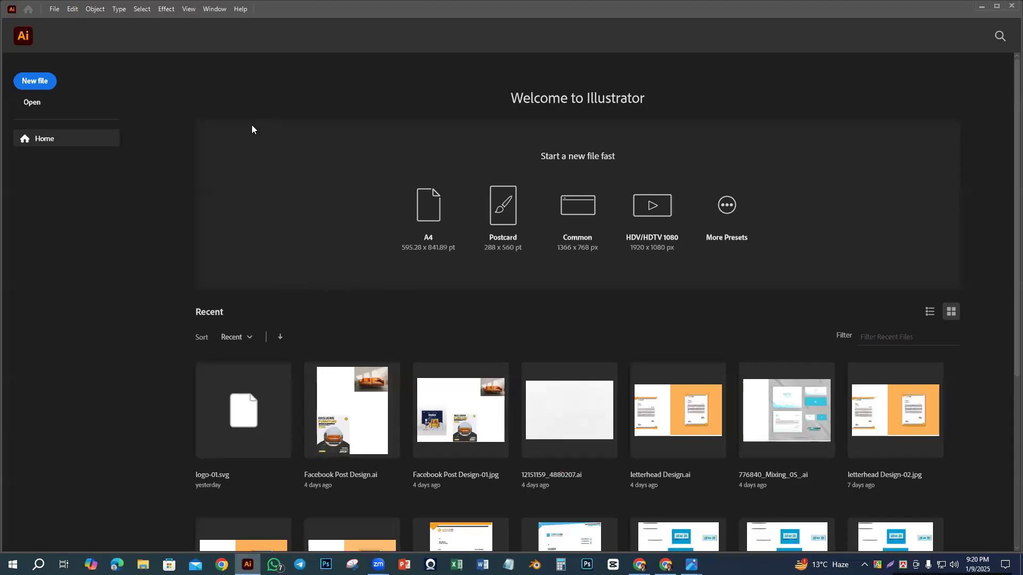
key(ctrl+n)
drag(393, 55, 342, 69)
click(297, 123)
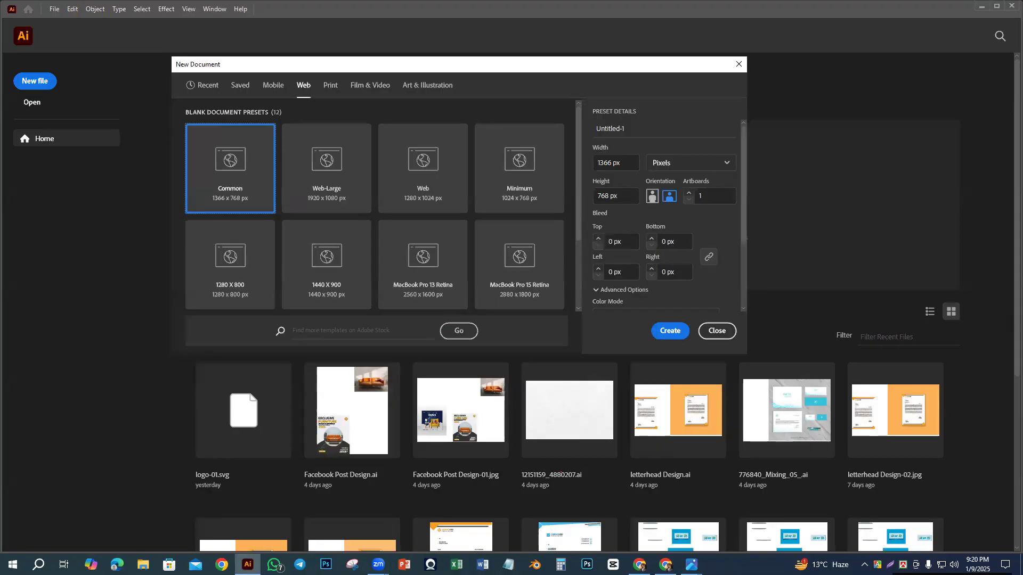
Step: Check the TV size in the YouTube-banner-dimensions image and set the new document to 2560 px wide and 1440 px high
key(alt+Tab)
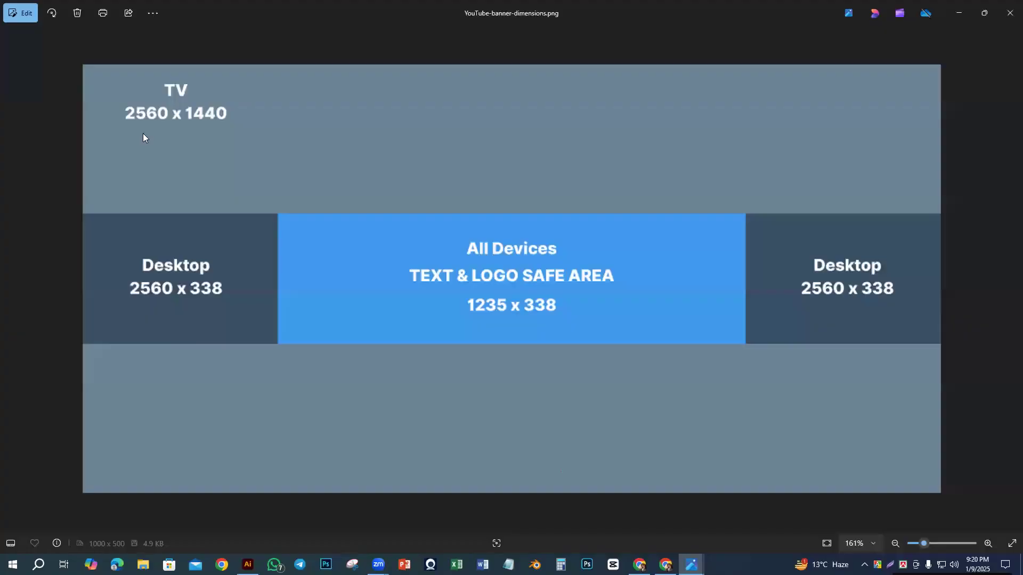
mouse_move(691, 564)
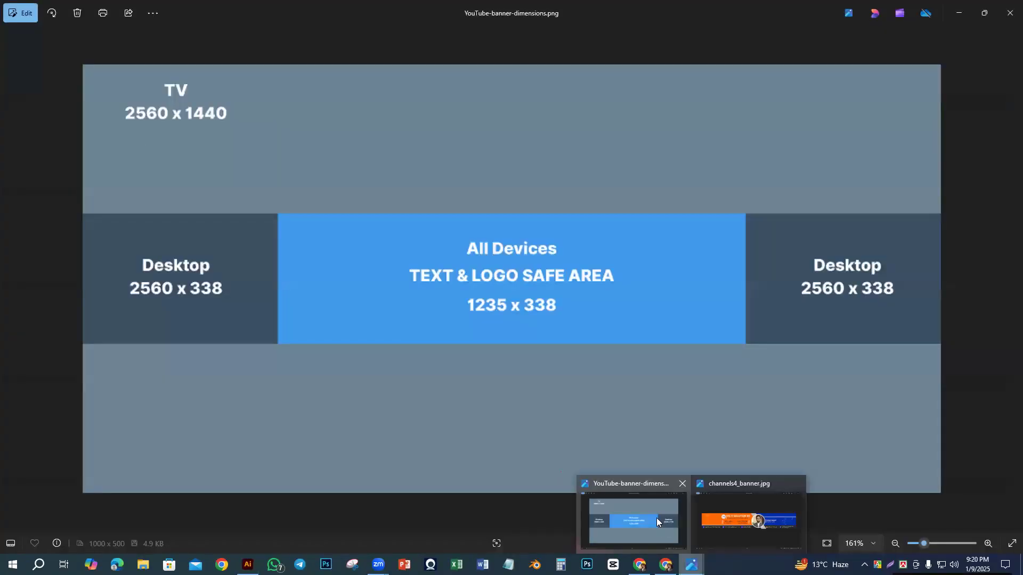
click(247, 565)
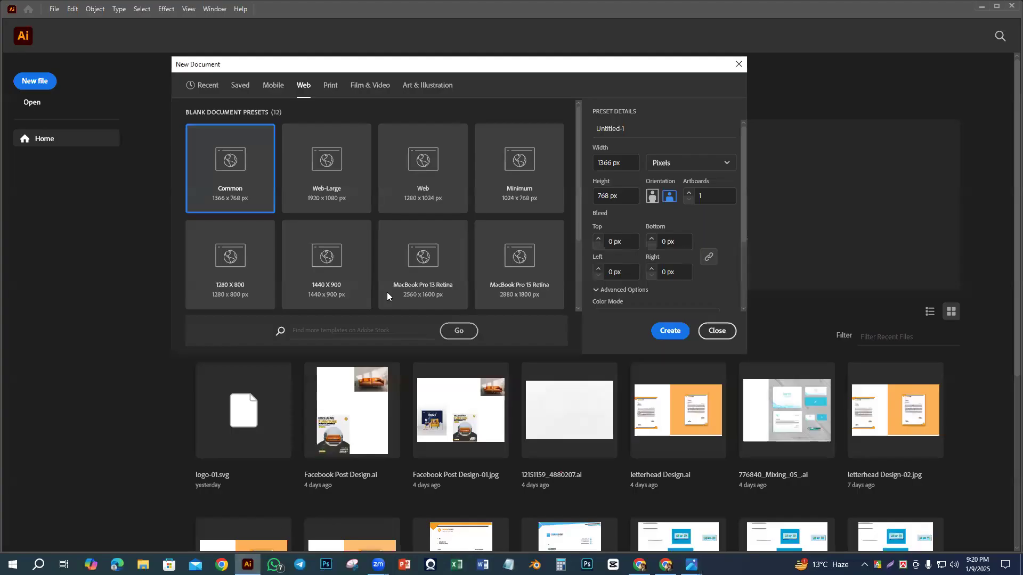
drag(627, 164, 561, 164)
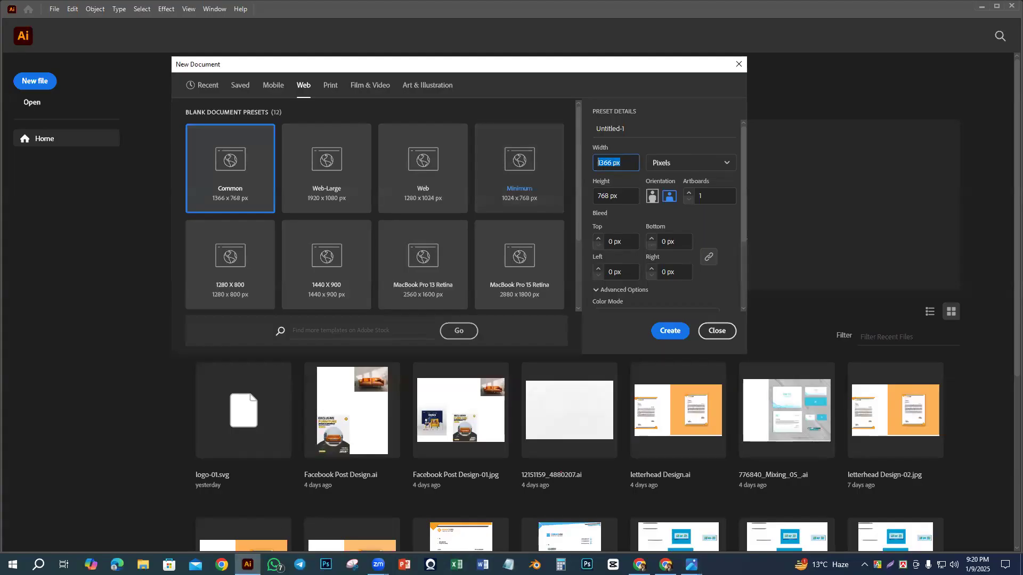
text(2560)
key(Tab)
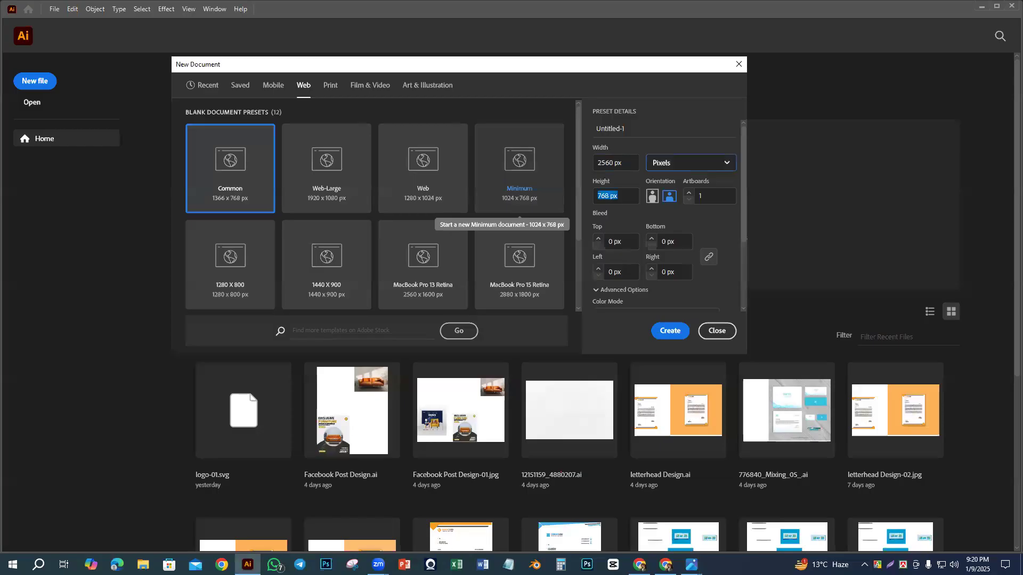
text(1440)
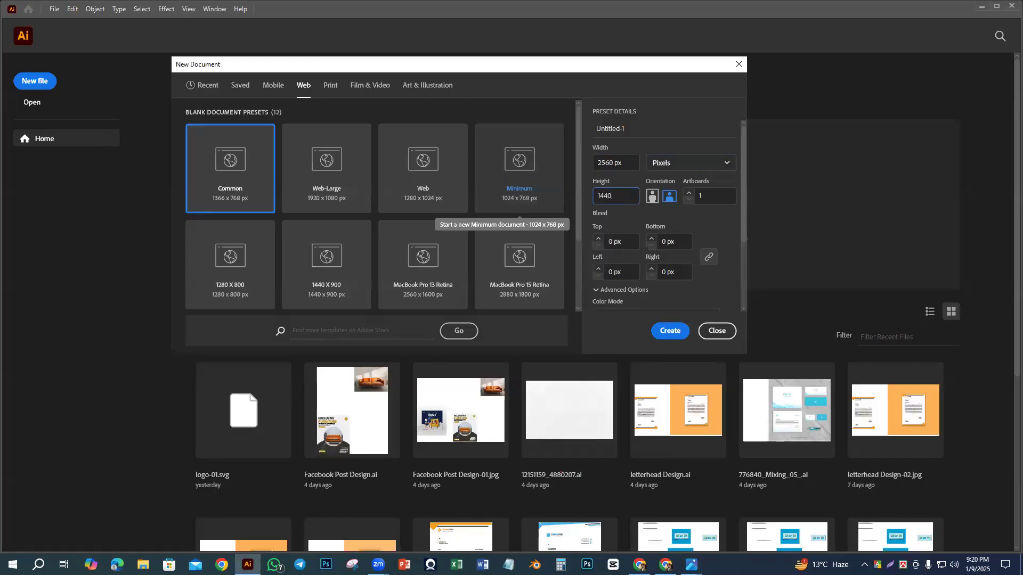
key(Tab)
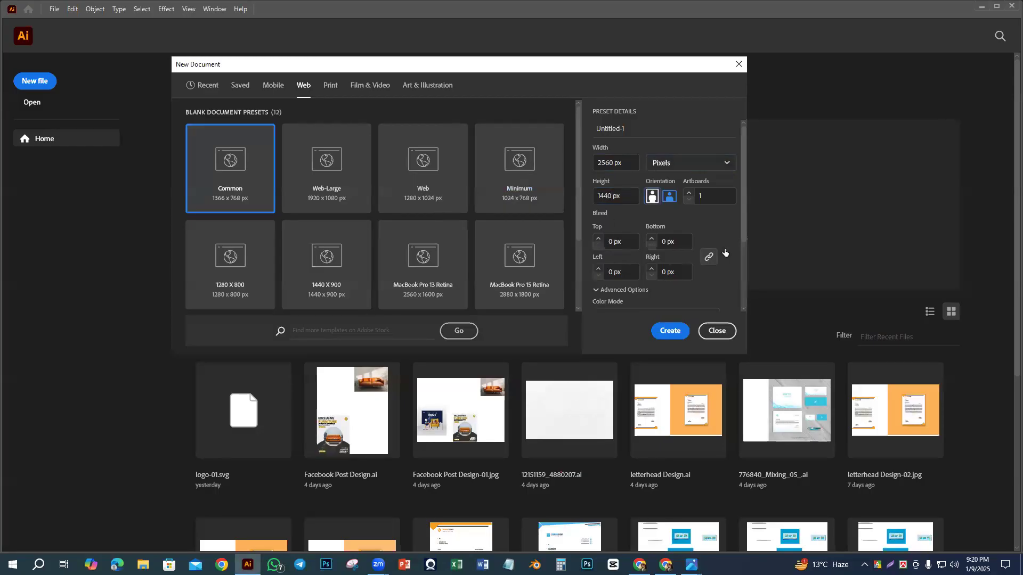
Step: Set the new document's raster effects to High (300 ppi)
scroll(614, 221, down, 2)
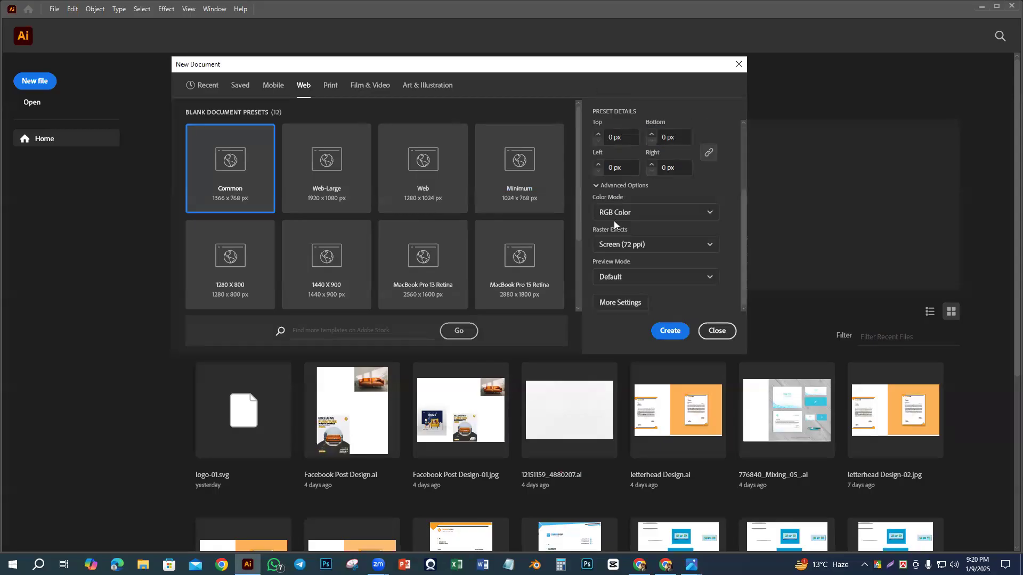
click(648, 243)
click(649, 243)
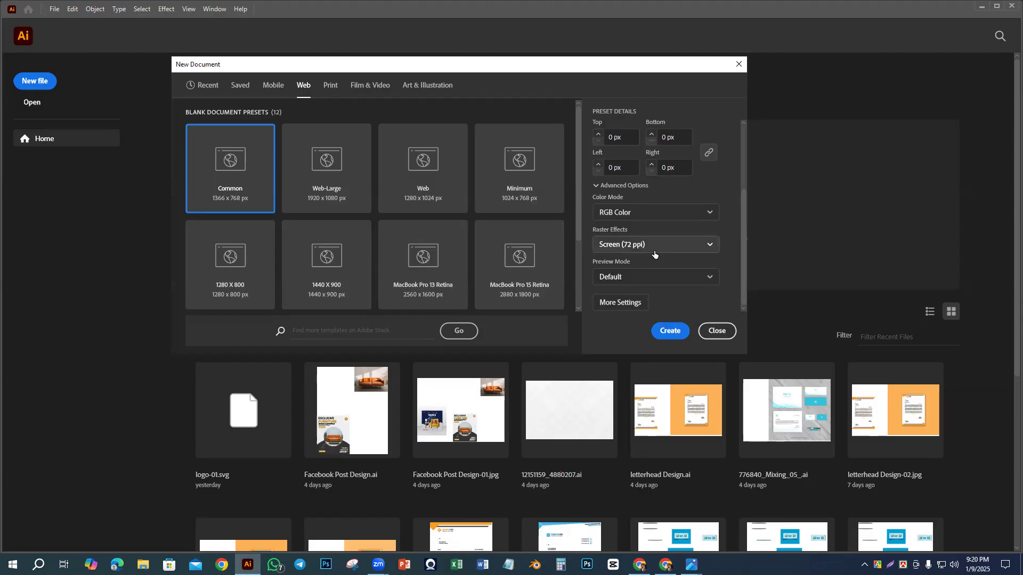
click(654, 250)
click(666, 281)
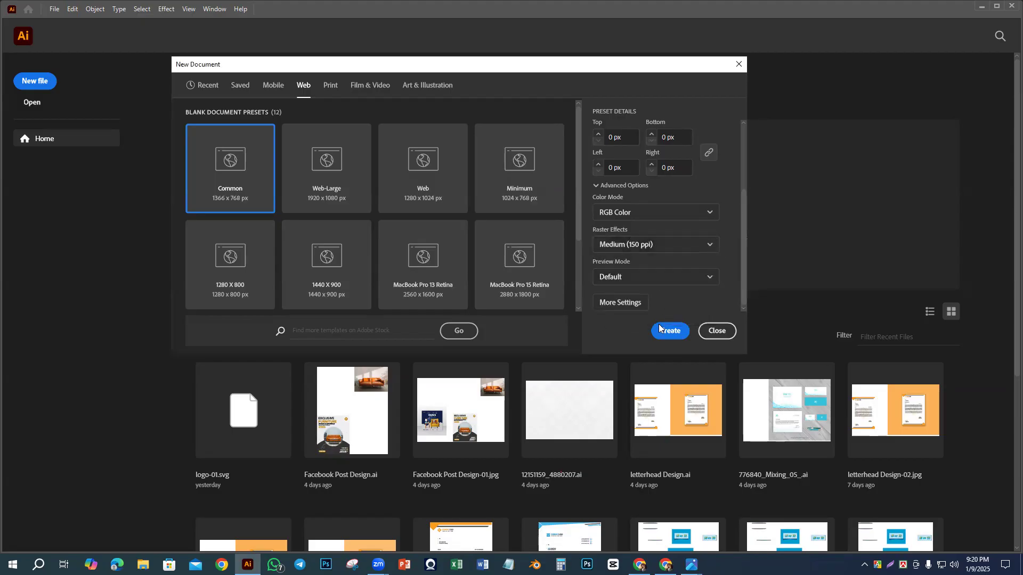
click(669, 244)
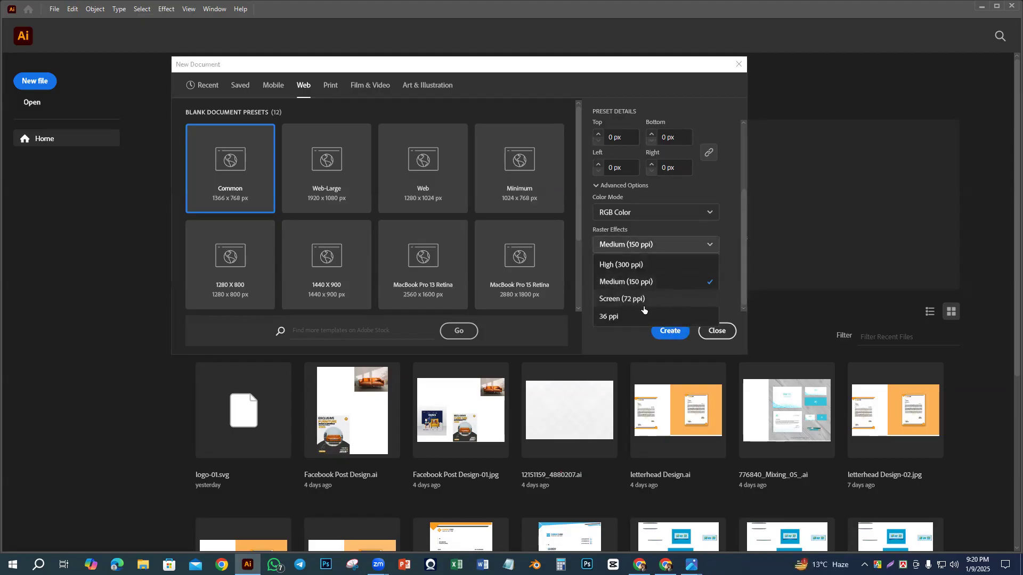
click(647, 264)
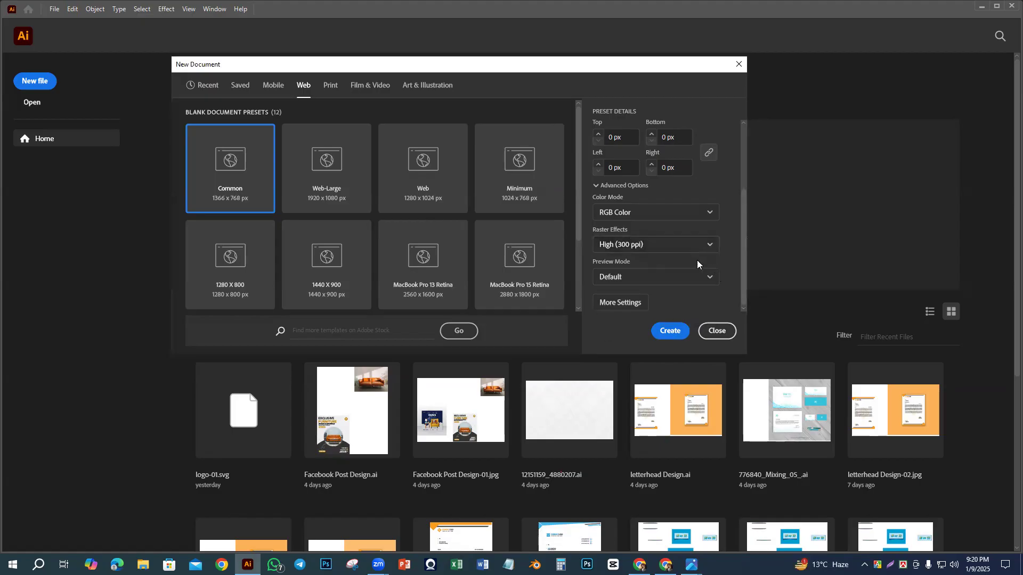
Step: Create the document and dismiss the Generative AI promotion
click(663, 333)
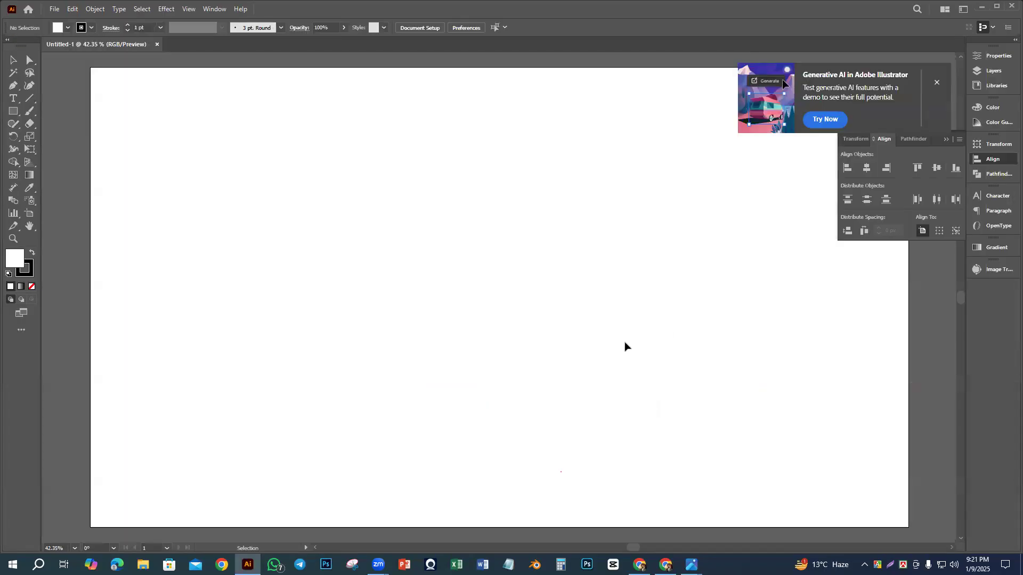
click(938, 88)
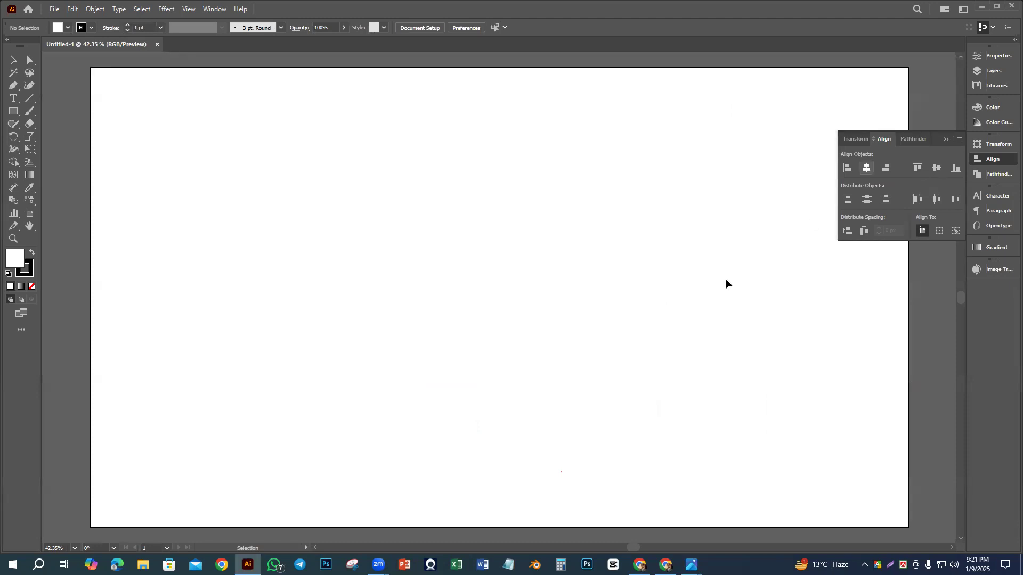
scroll(590, 349, down, 2)
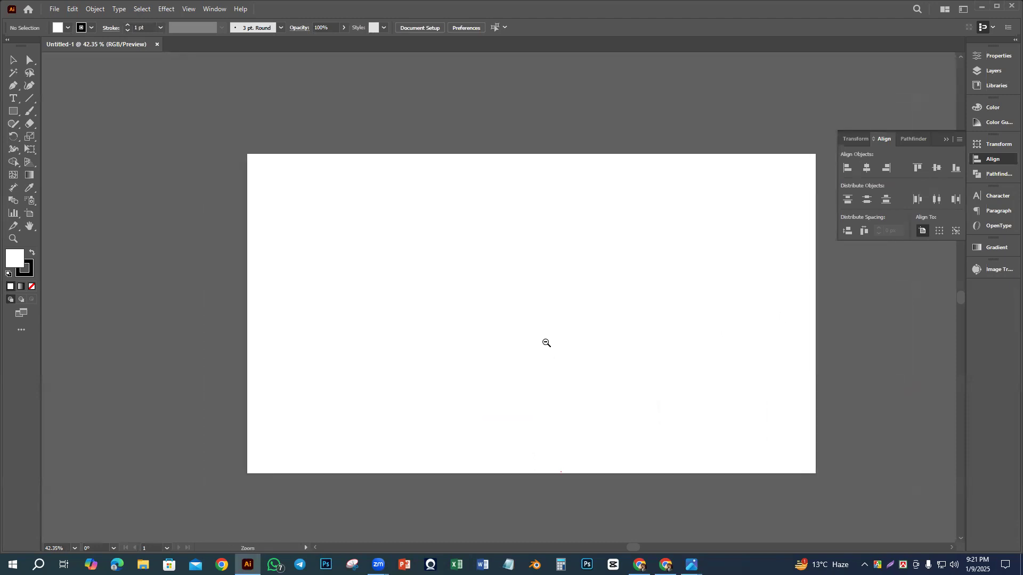
Step: Close the alignment options and check the desktop banner size in the YouTube-banner-dimensions image
click(990, 159)
scroll(596, 314, down, 1)
scroll(618, 328, up, 3)
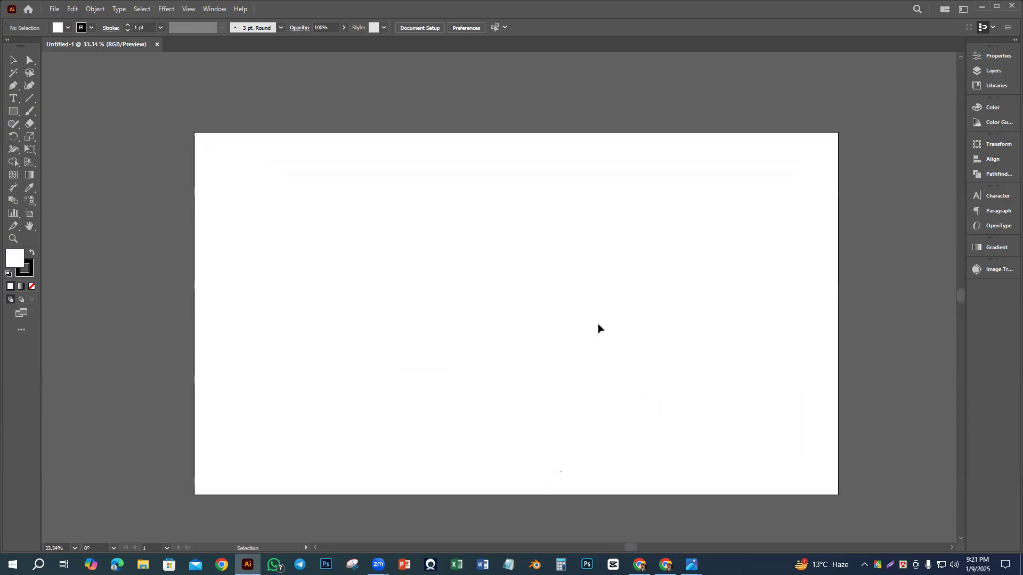
scroll(567, 317, up, 1)
scroll(554, 315, down, 2)
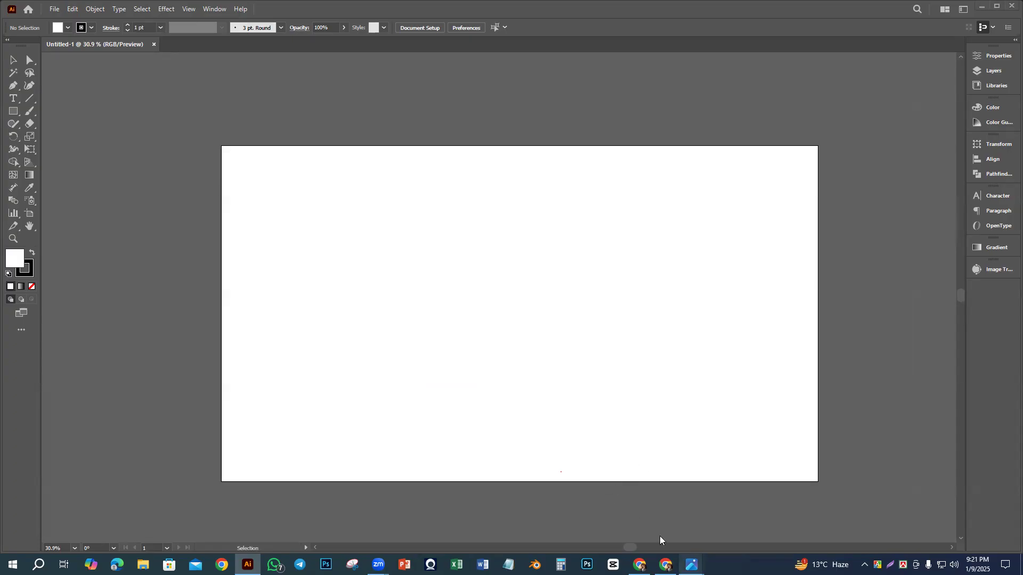
mouse_move(691, 564)
click(634, 517)
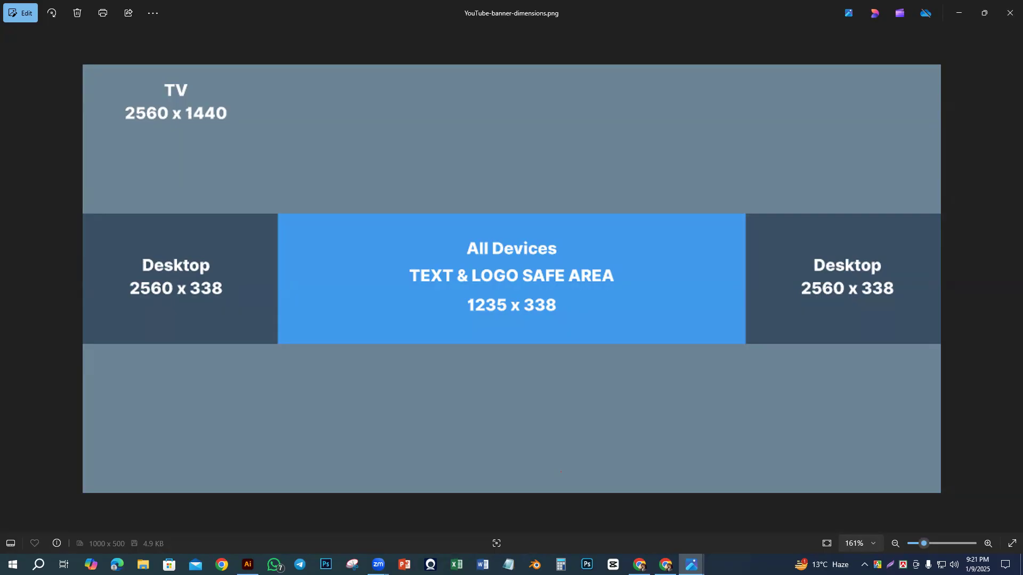
Step: Switch back to Illustrator and create a 2560 x 338 px rectangle, rechecking the desktop size against the dimensions image
key(alt+Tab)
click(13, 111)
click(399, 245)
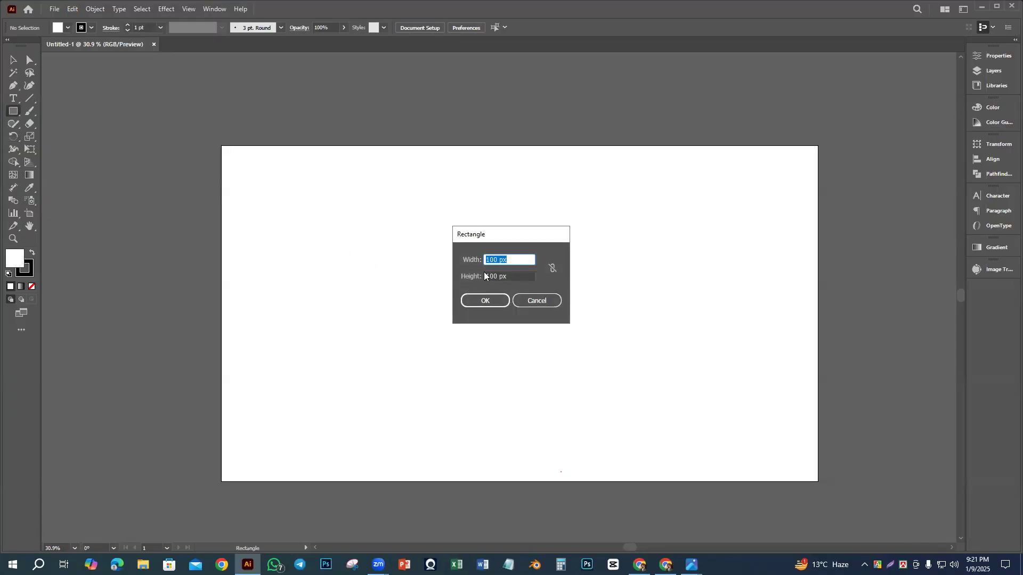
text(2560)
key(Tab)
text(338)
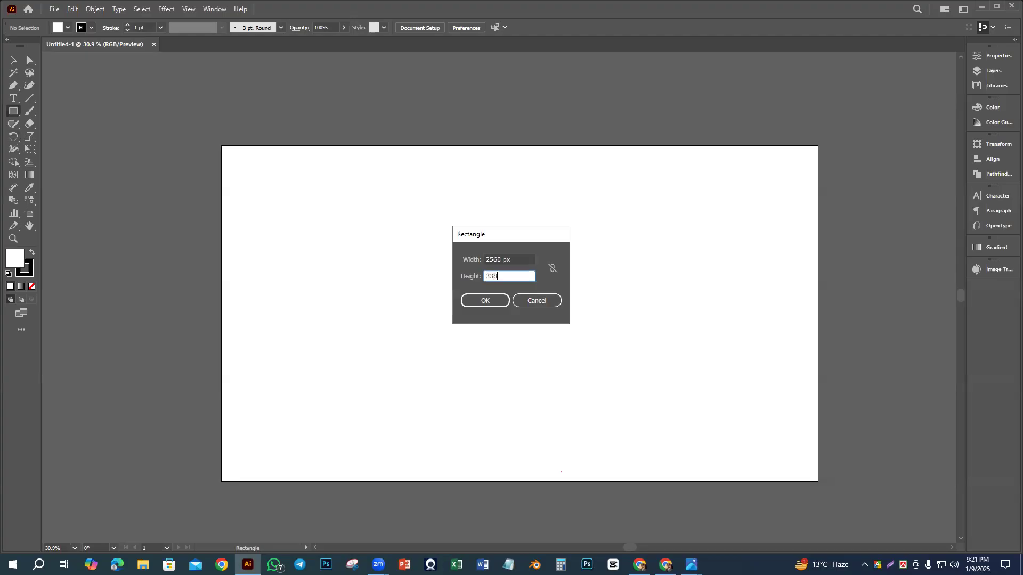
click(691, 565)
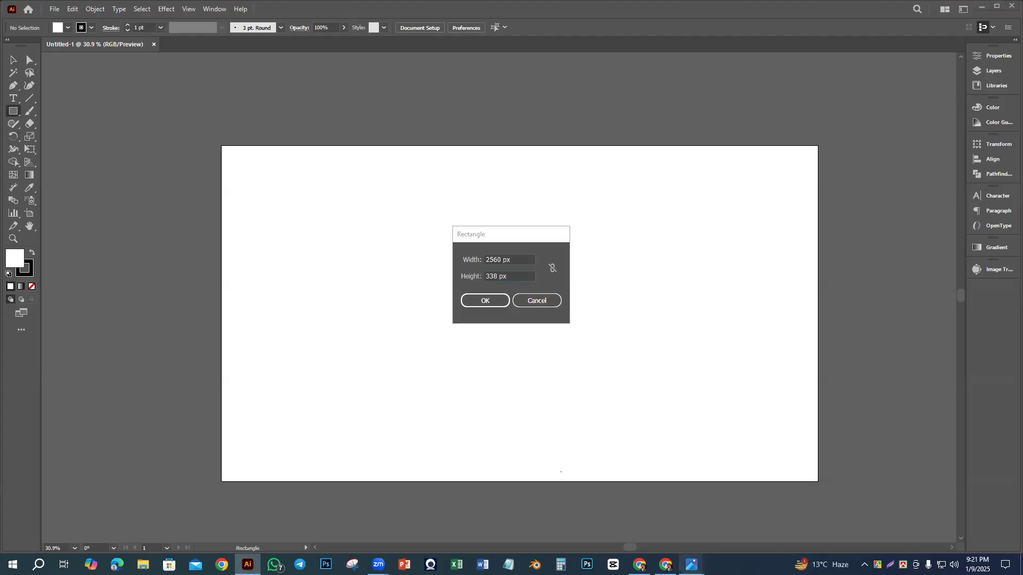
click(642, 531)
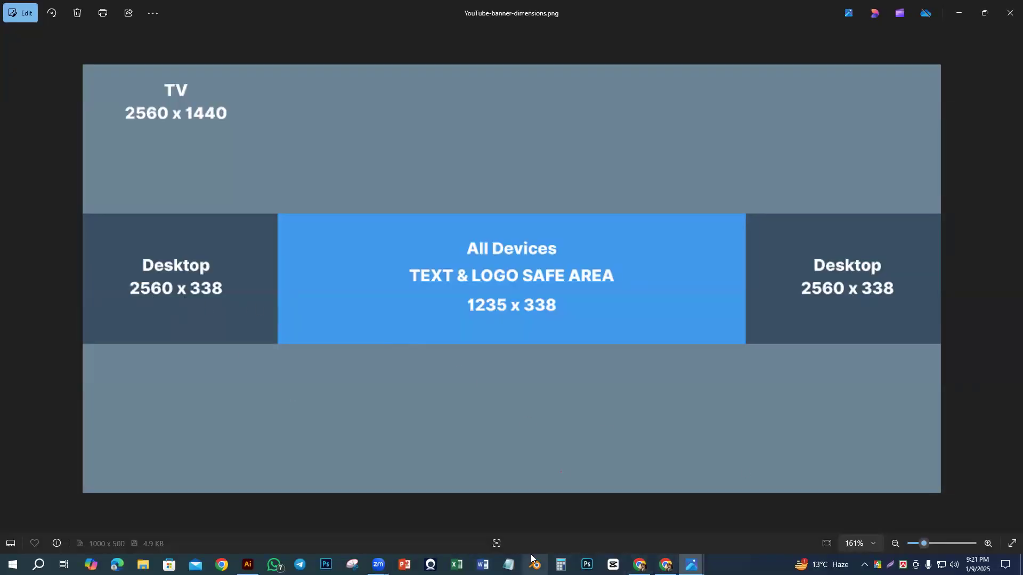
key(alt+Tab)
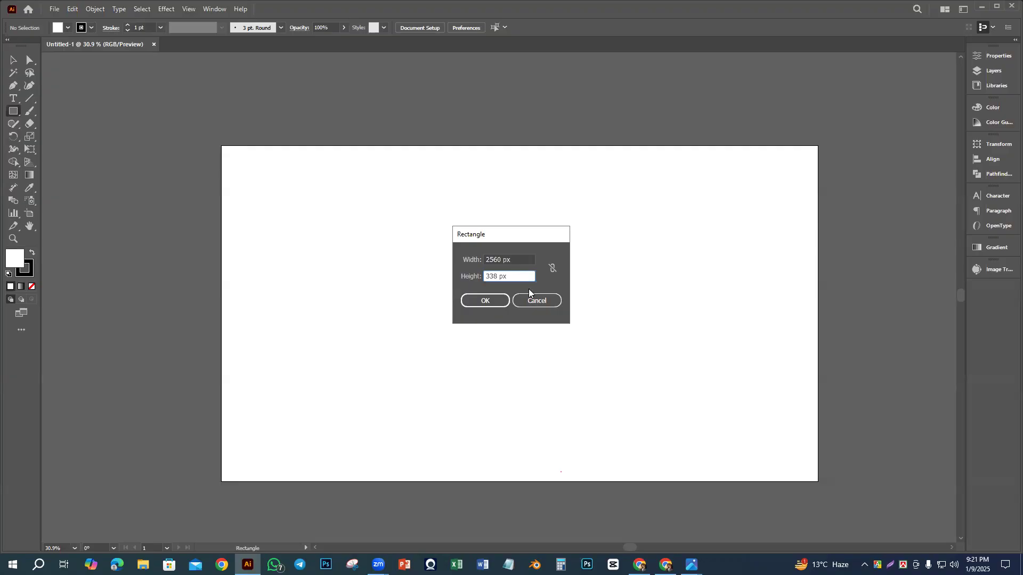
key(Return)
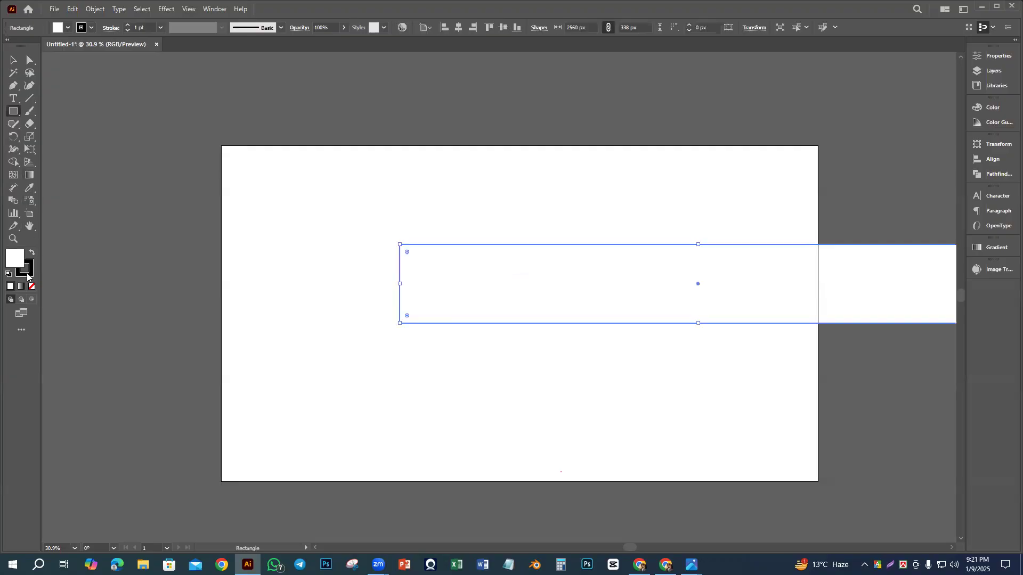
Step: Remove the rectangle's stroke and fill it with red (FF0000)
click(32, 287)
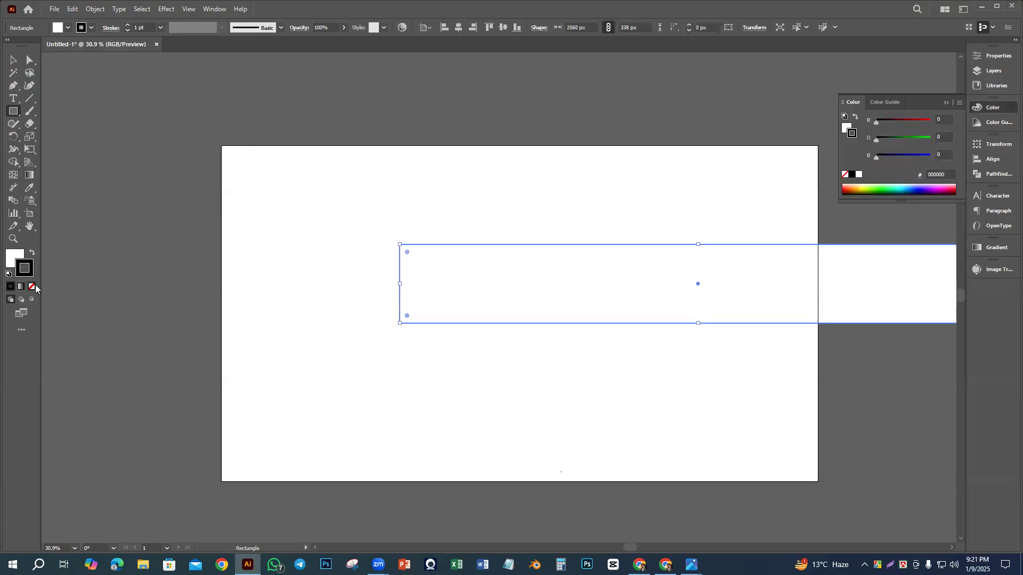
double_click(10, 254)
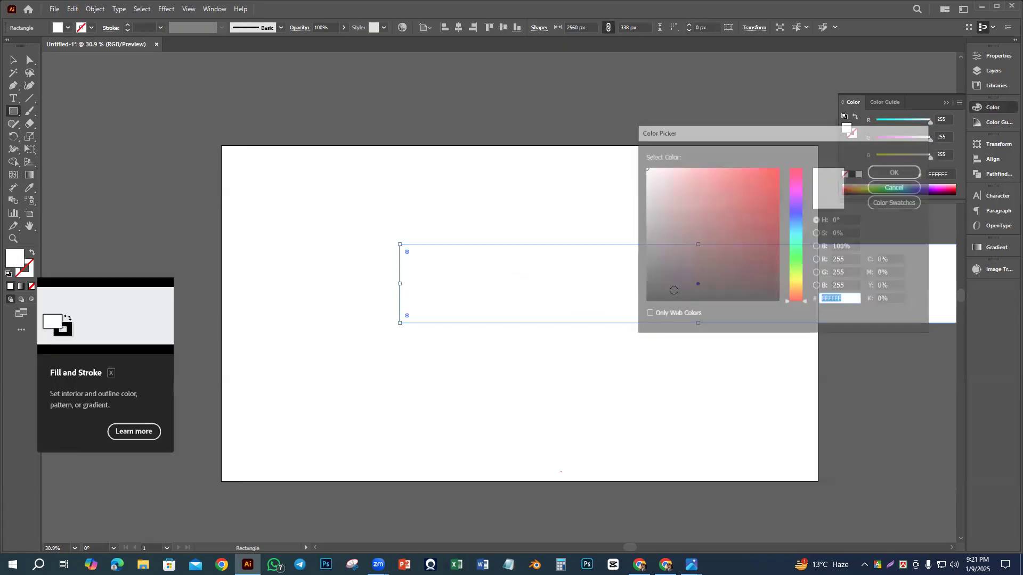
drag(739, 205, 819, 148)
click(878, 170)
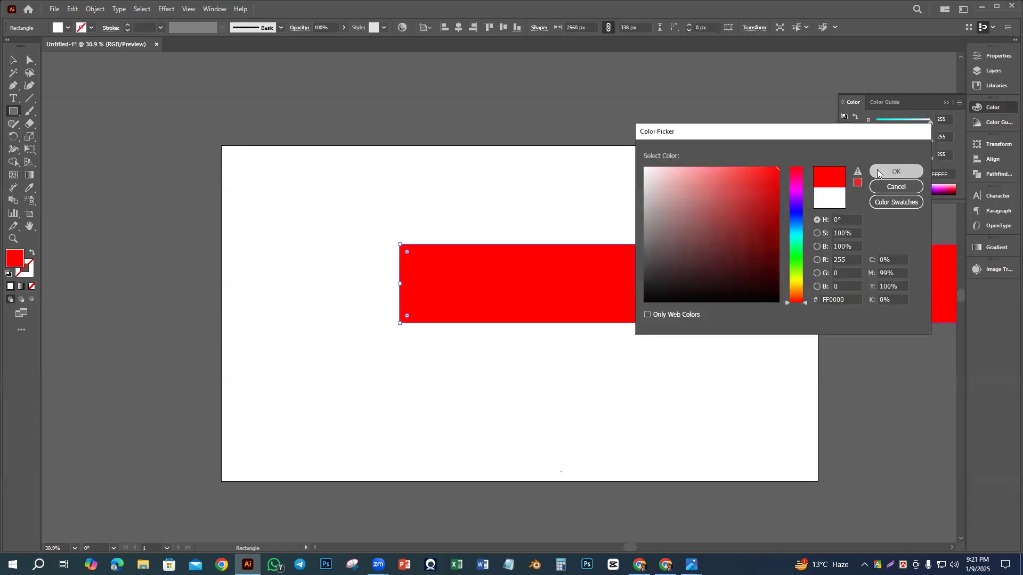
Step: Center the red rectangle horizontally and vertically on the artboard, then deselect it
click(993, 159)
click(866, 167)
click(936, 170)
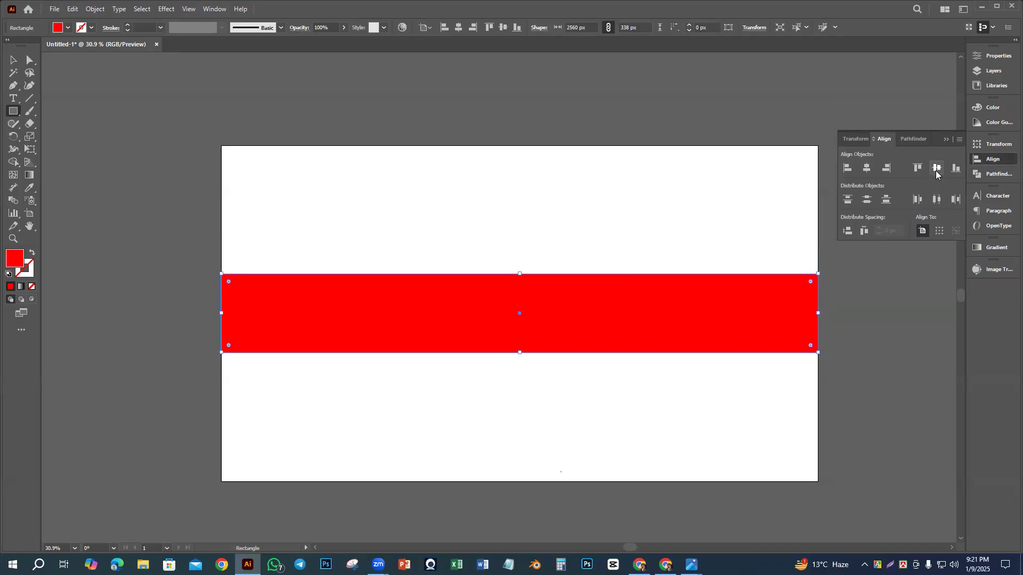
key(v)
click(424, 477)
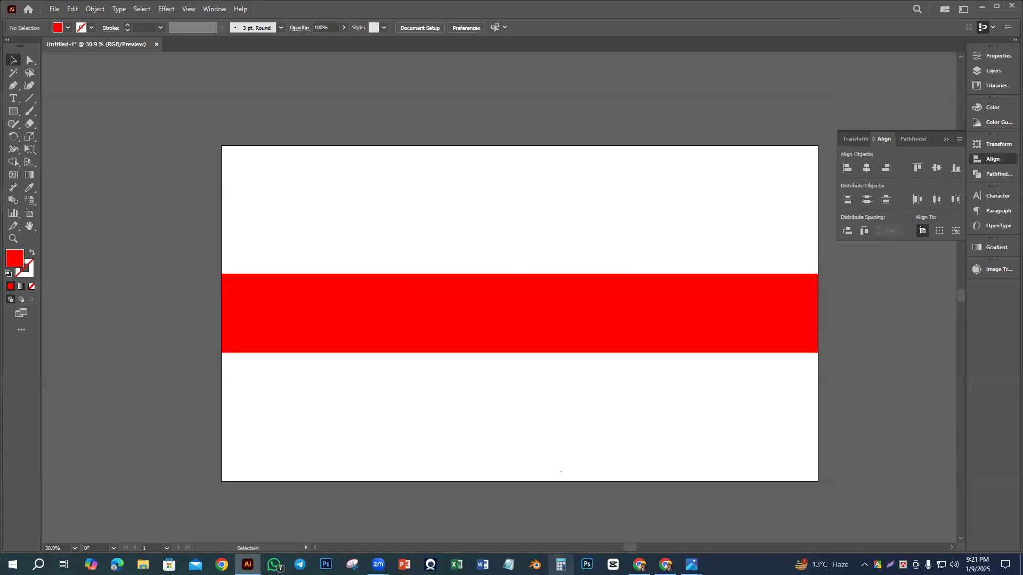
Step: Look at the channels4_banner example, then check the text and logo safe-area size in the YouTube-banner-dimensions image
mouse_move(691, 565)
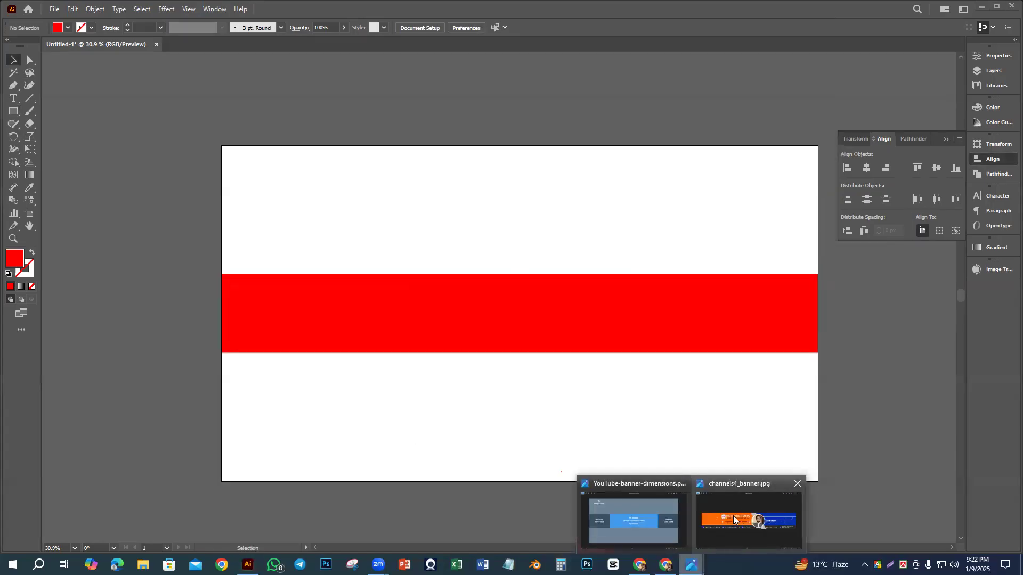
click(746, 525)
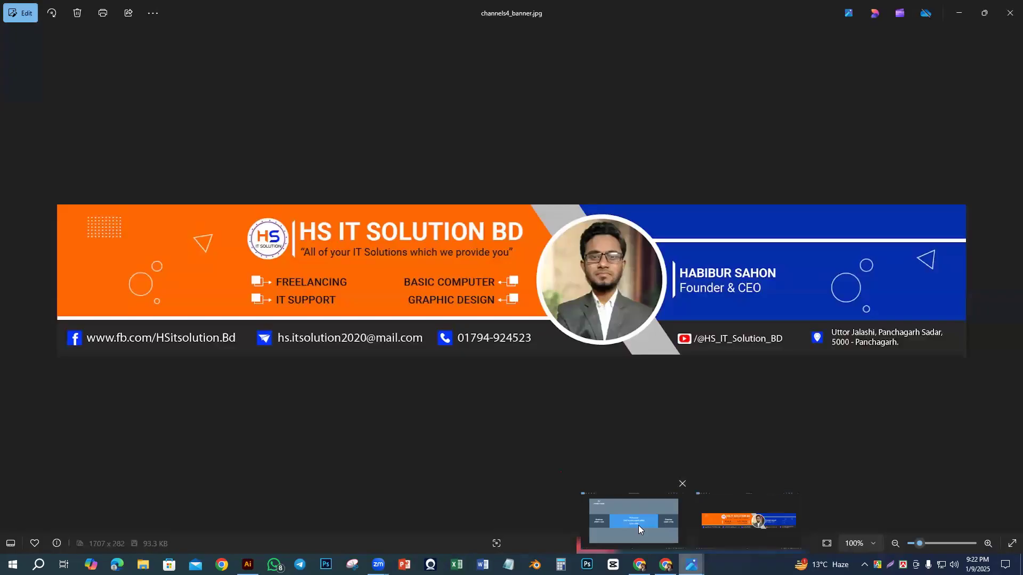
click(638, 525)
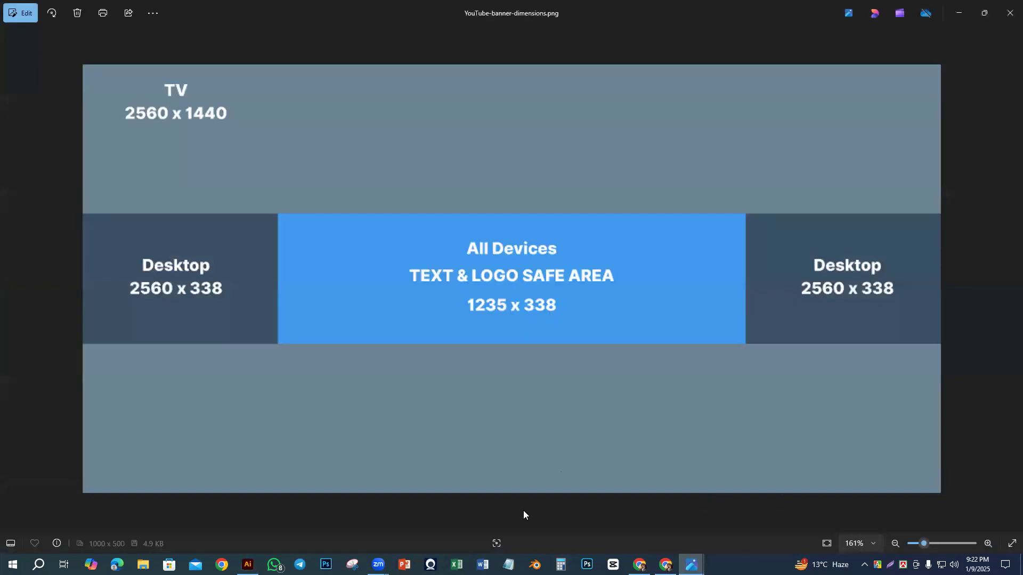
Step: Return to Illustrator and create a 1235 x 338 px rectangle for the text and logo safe area
key(alt+Tab)
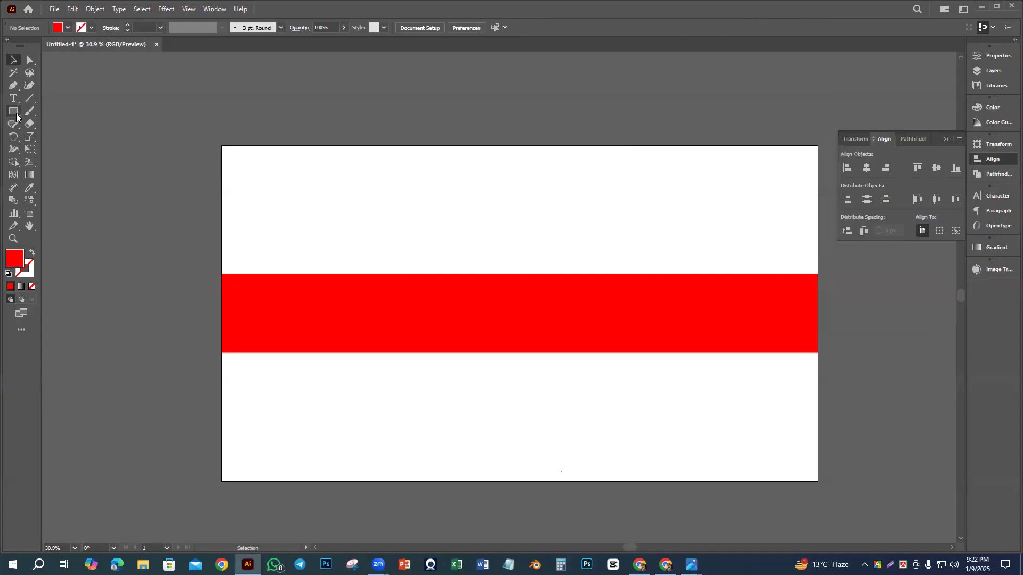
click(512, 235)
text(1235)
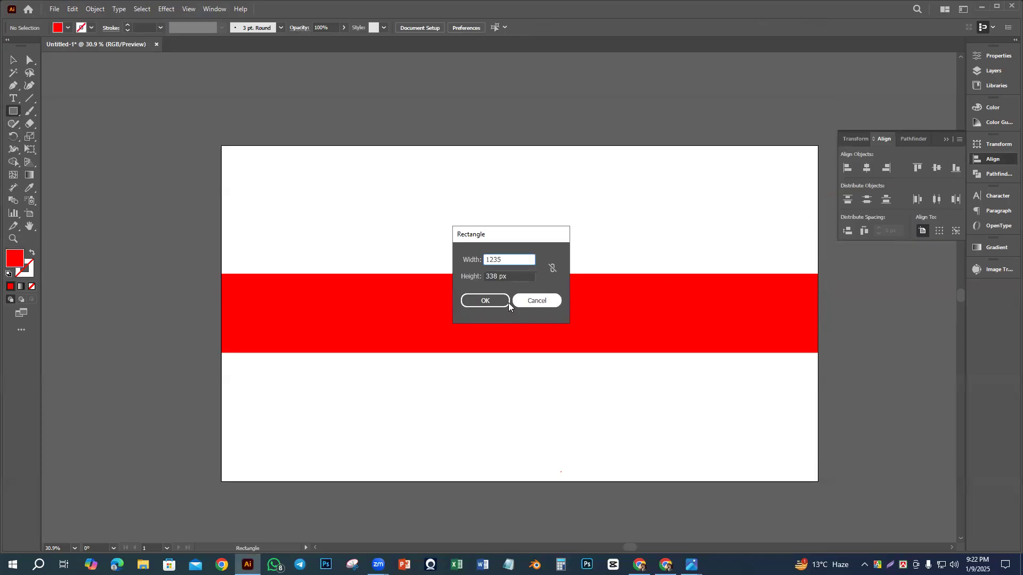
click(485, 300)
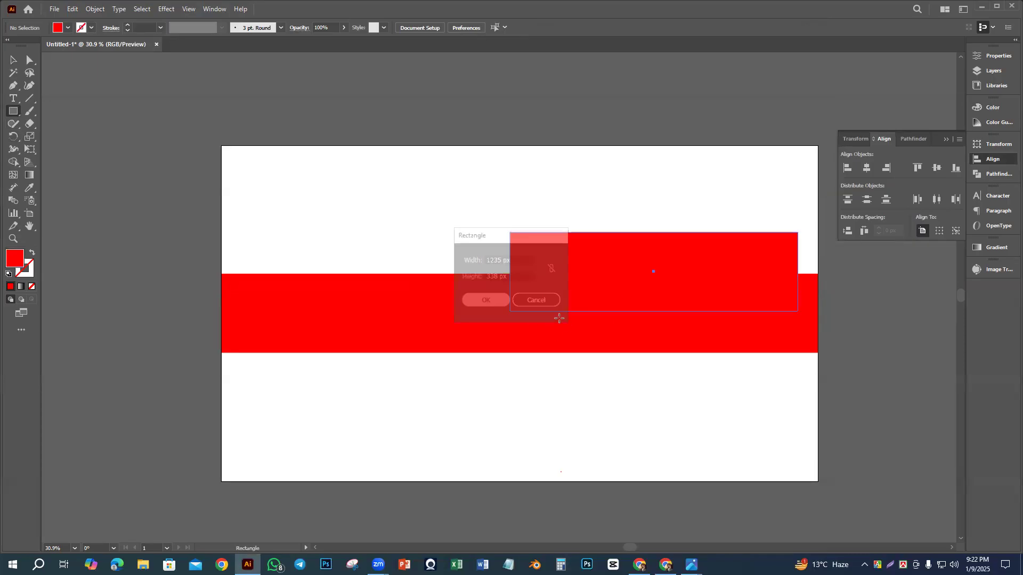
Step: Fill the safe-area rectangle with blue and center it horizontally and vertically on the artboard
double_click(9, 263)
click(797, 208)
click(913, 171)
click(867, 168)
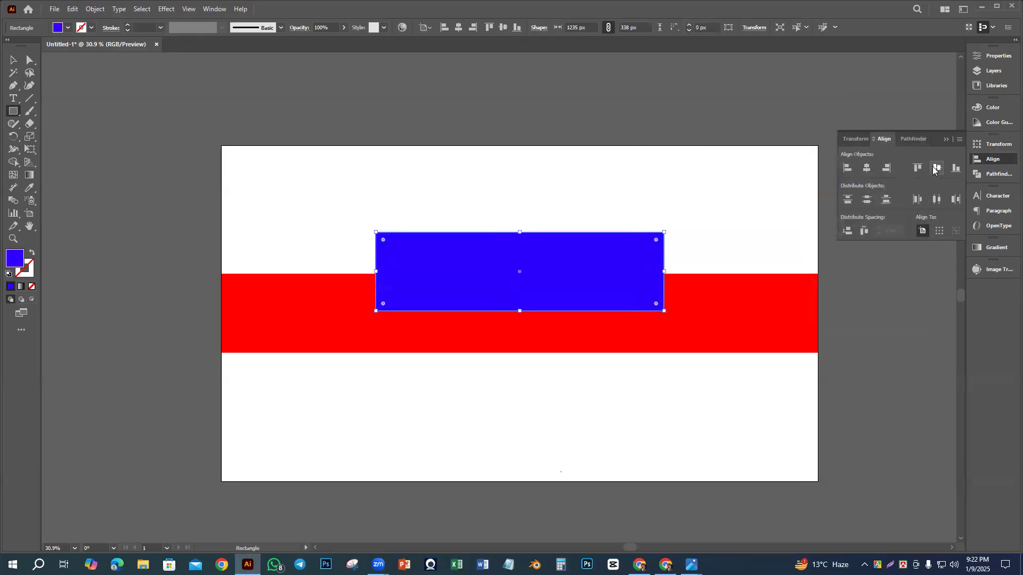
click(936, 169)
key(v)
click(543, 366)
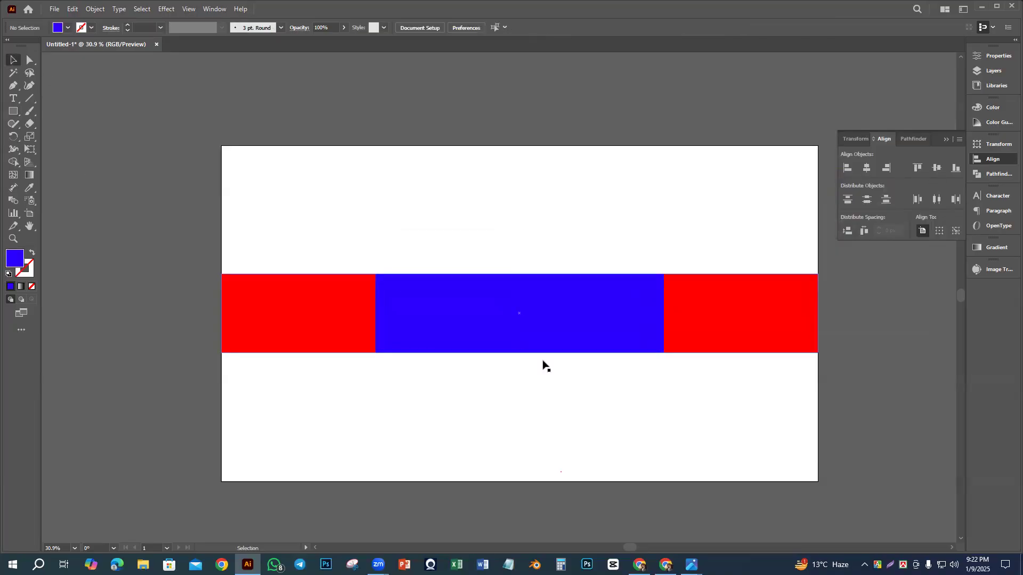
Step: Show the rulers and place a vertical guide along the left edge of the blue rectangle
key(ctrl+space)
mouse_move(636, 409)
mouse_down()
mouse_move(573, 390)
mouse_move(639, 420)
mouse_up()
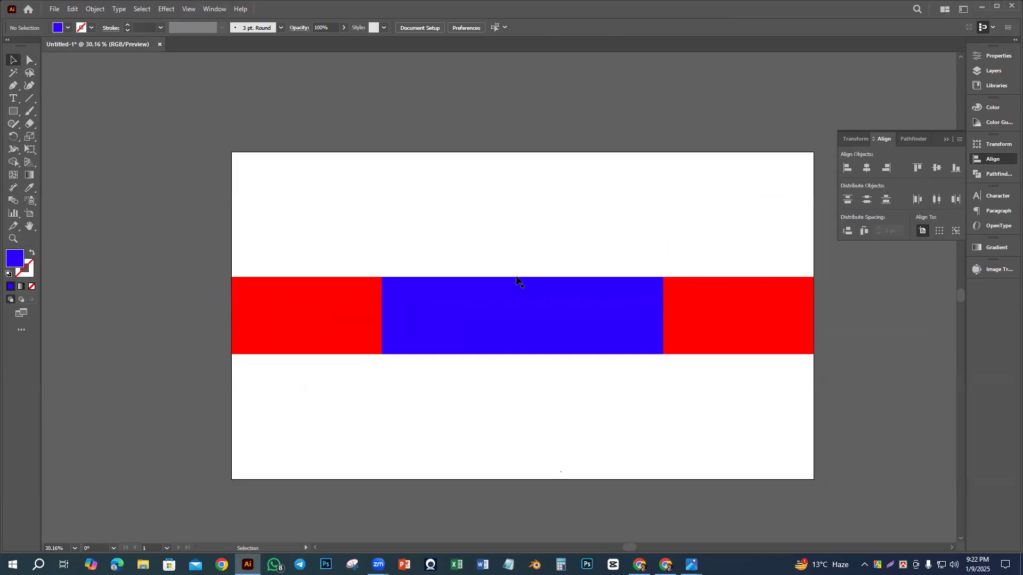
key(ctrl+r)
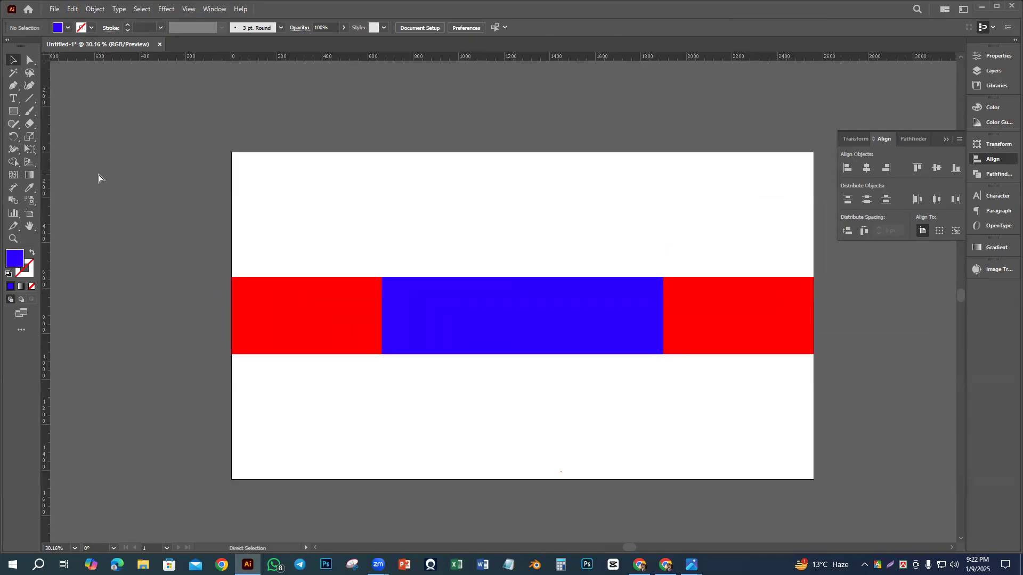
key(ctrl+space)
drag(137, 314, 166, 334)
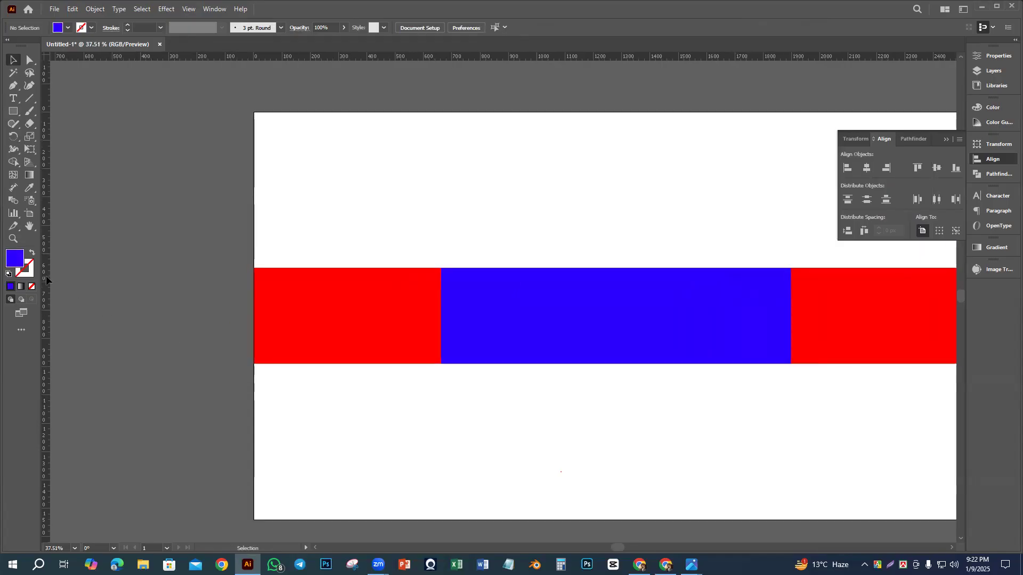
click(313, 340)
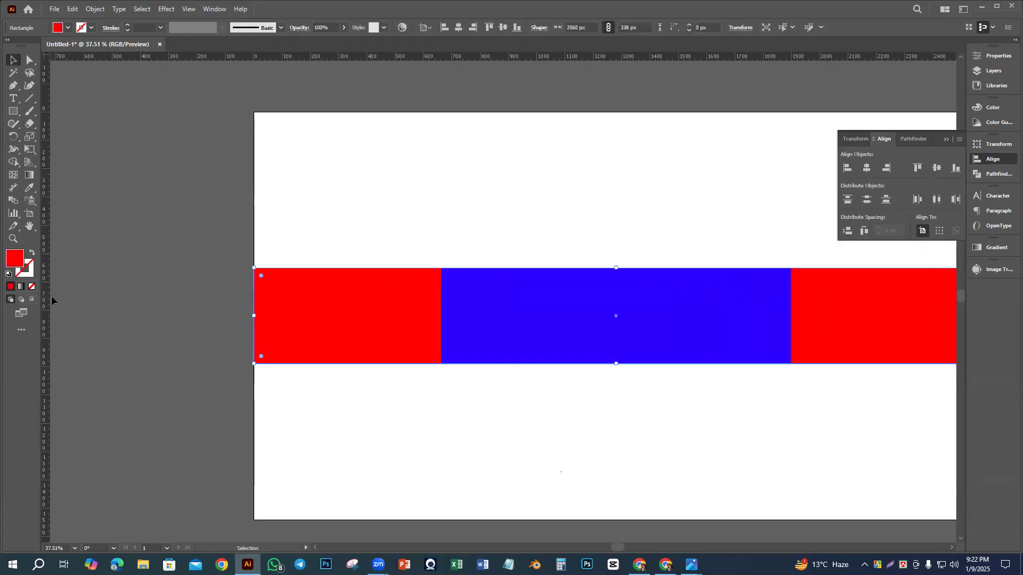
drag(47, 294, 440, 361)
key(ctrl+space)
drag(435, 325, 620, 450)
drag(466, 391, 509, 424)
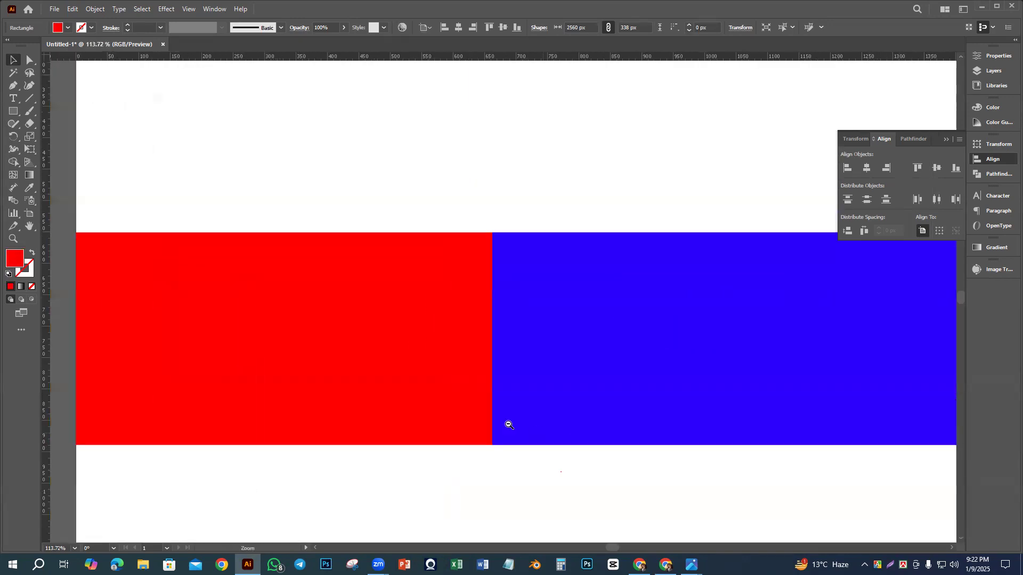
Step: Place a second vertical guide along the right edge of the blue rectangle
drag(585, 445, 522, 443)
key(space)
drag(639, 483, 388, 417)
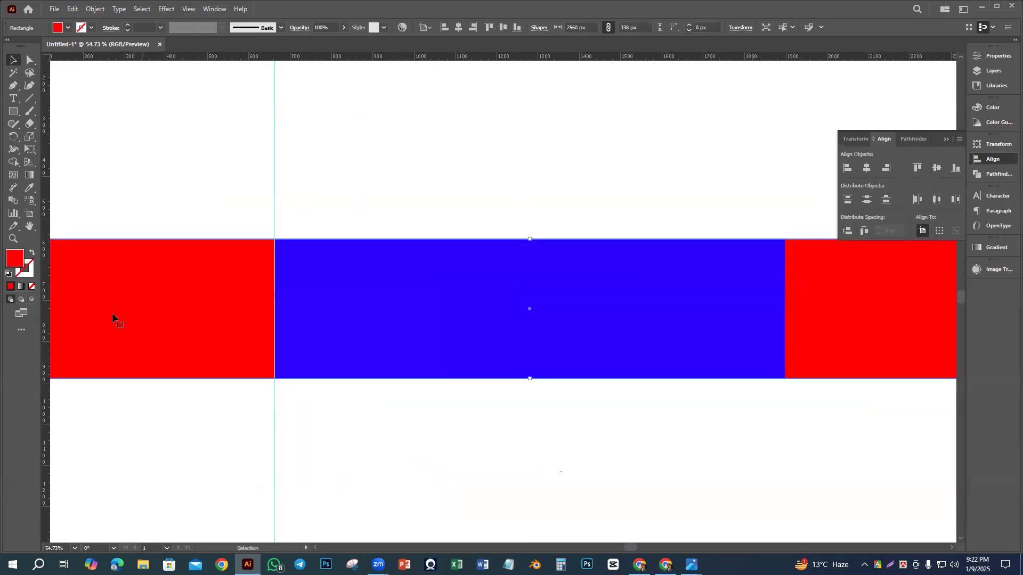
drag(45, 280, 785, 419)
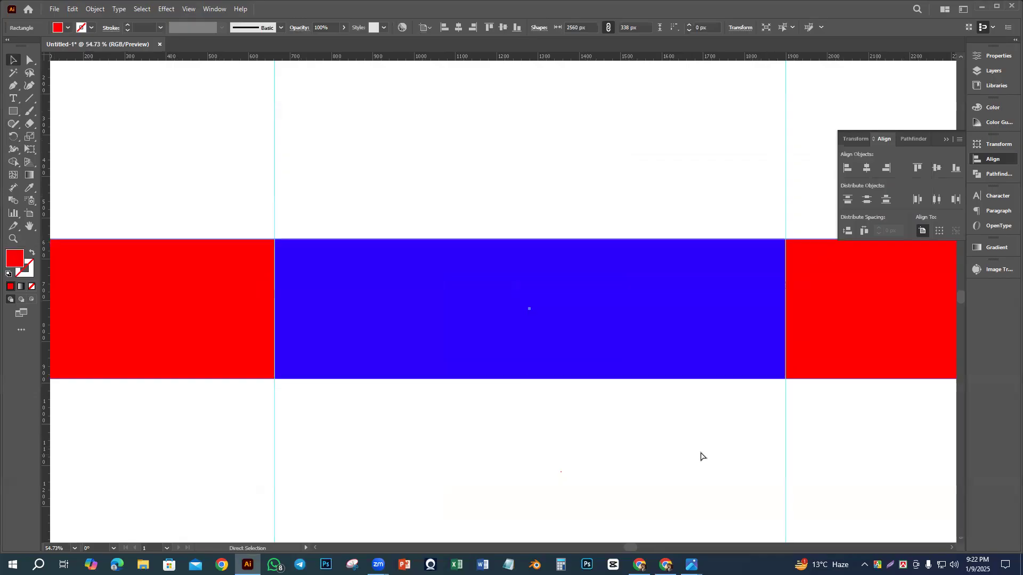
Step: Convert the blue safe-area rectangle into a guide
scroll(602, 427, down, 3)
click(589, 392)
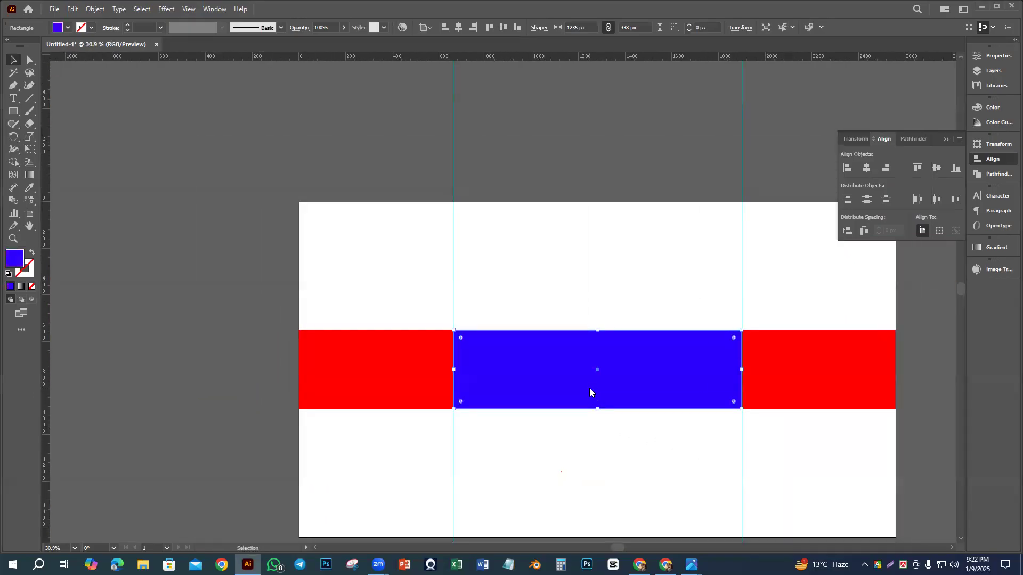
right_click(590, 393)
click(600, 445)
key(a)
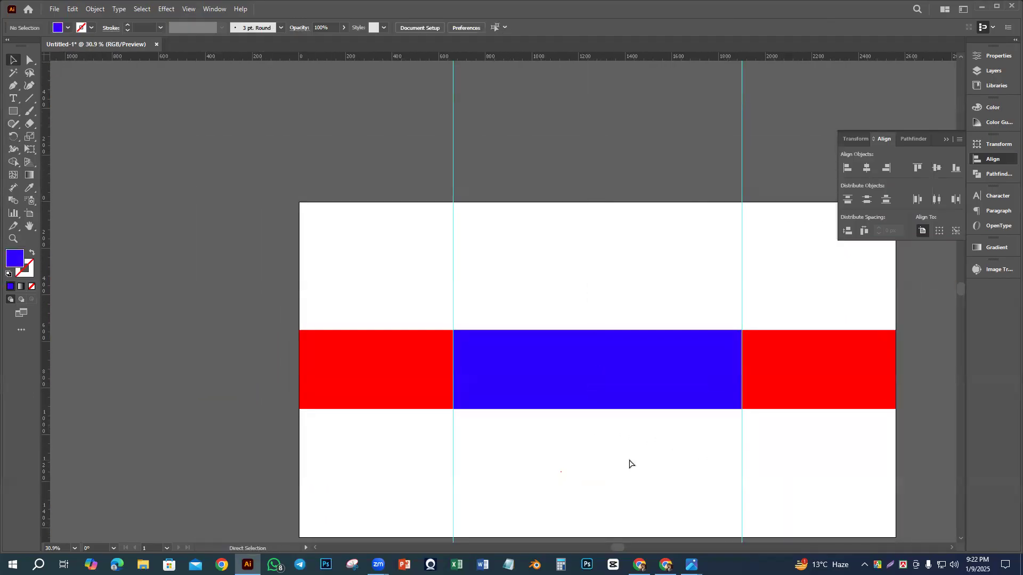
key(v)
scroll(629, 463, down, 2)
right_click(584, 402)
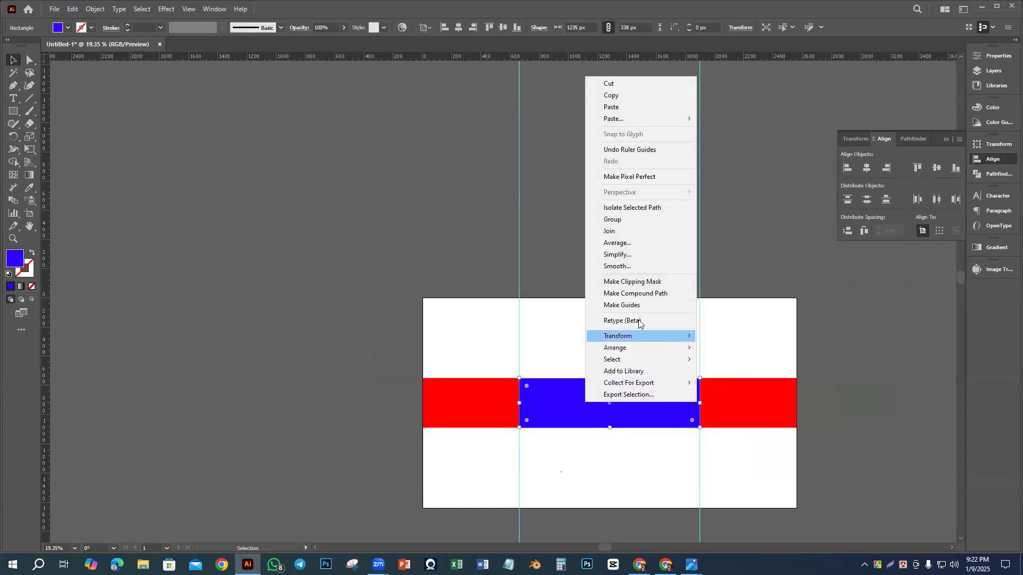
click(646, 303)
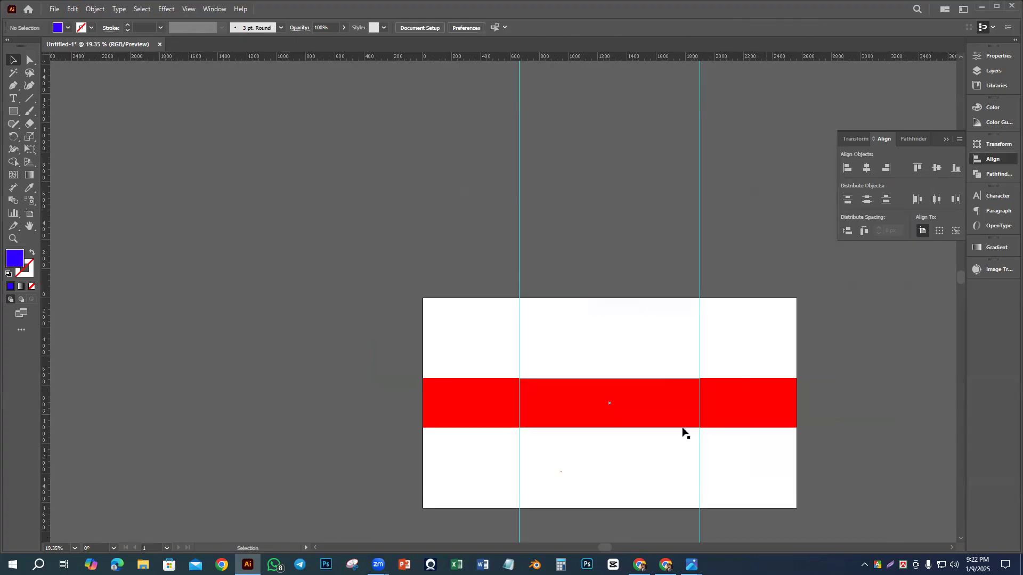
Step: Move the red rectangle straight down to uncover most of the rectangular safe-area guide
scroll(711, 460, up, 2)
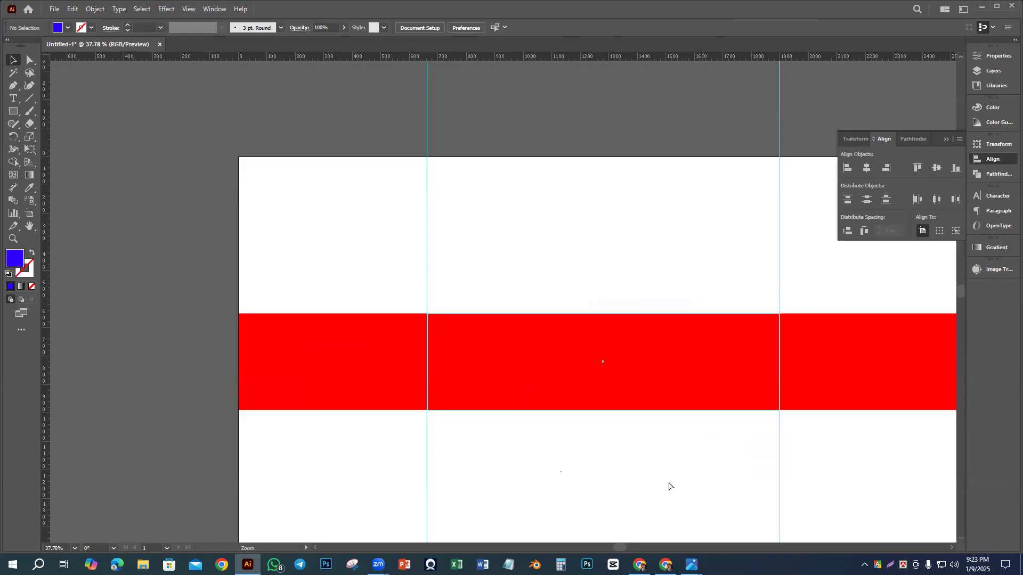
drag(572, 396, 572, 477)
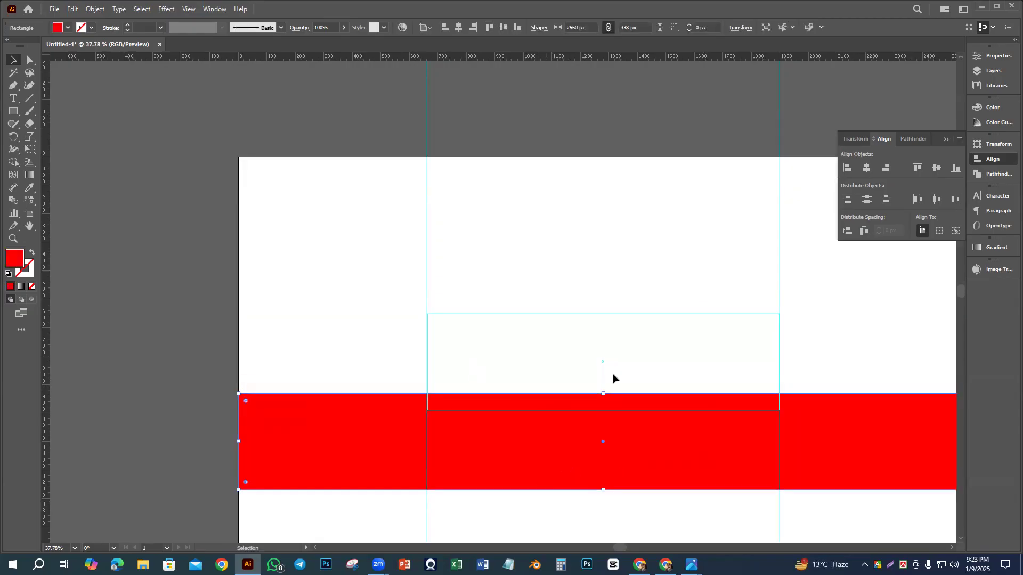
Step: Undo the red rectangle's move and the blue safe-area rectangle's conversion into a guide
key(ctrl+z)
scroll(693, 452, down, 3)
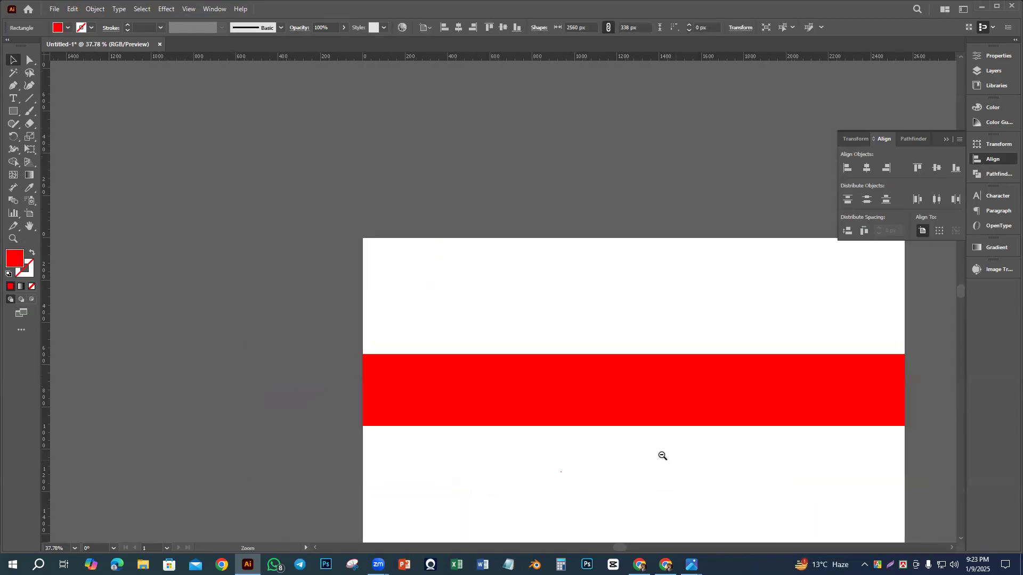
click(895, 456)
click(814, 422)
key(ctrl+z)
click(710, 467)
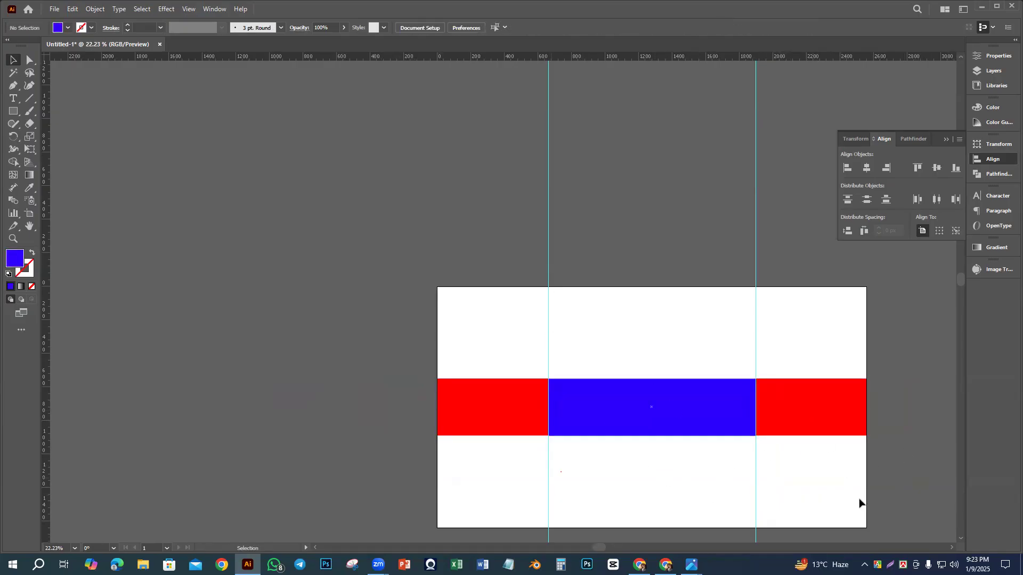
Step: Convert the full-width red rectangle into a guide
click(818, 406)
click(661, 471)
click(474, 407)
right_click(474, 408)
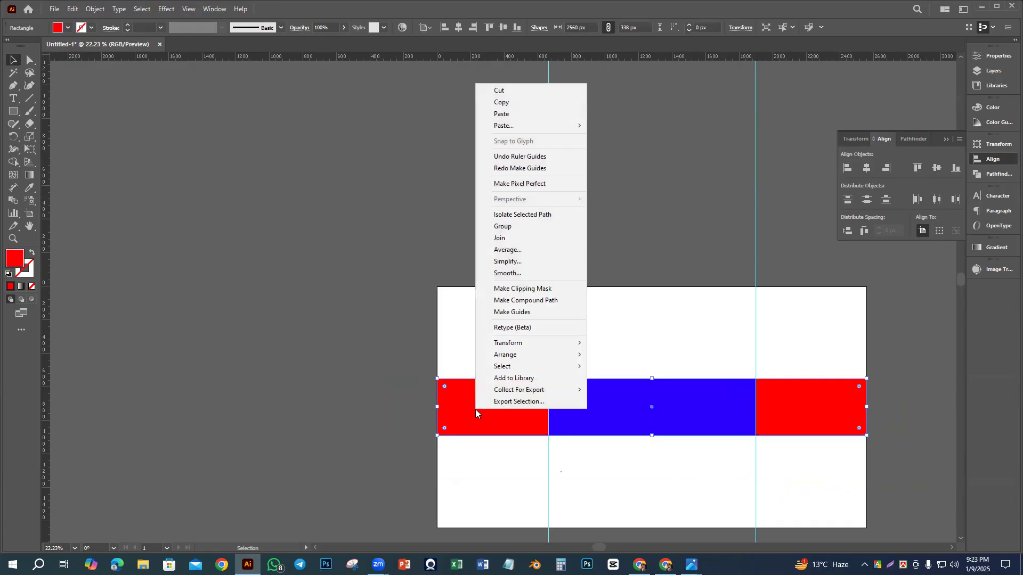
click(529, 313)
Step: Move the blue rectangle off the artboard, to the empty canvas on its upper left
click(701, 416)
drag(701, 416, 242, 302)
click(607, 504)
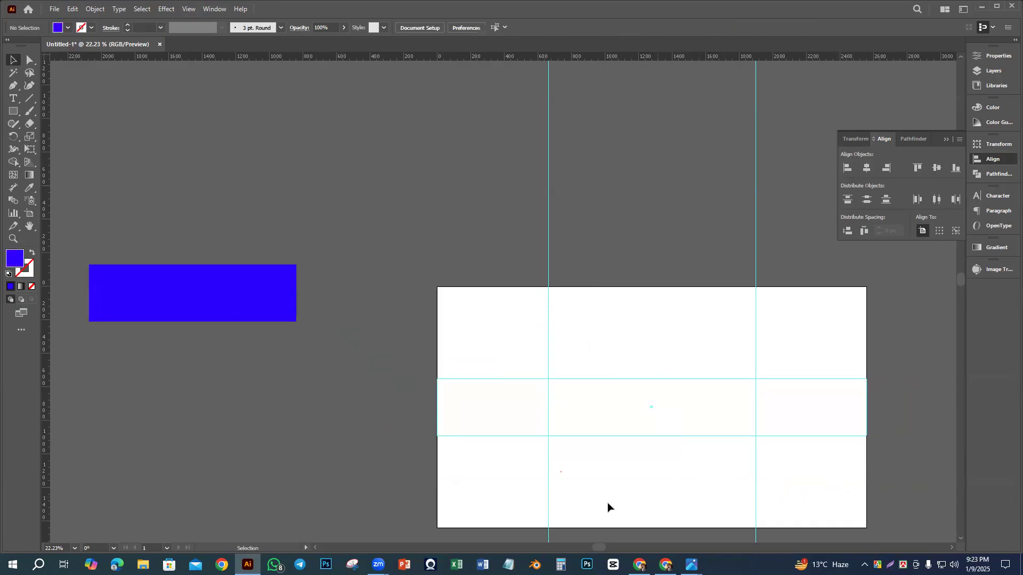
click(241, 295)
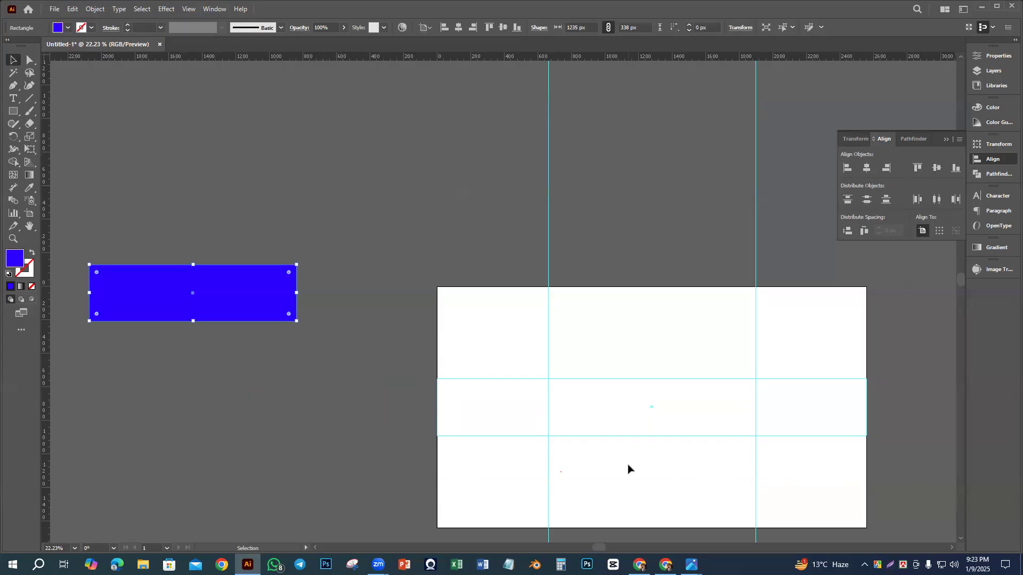
scroll(631, 462, up, 2)
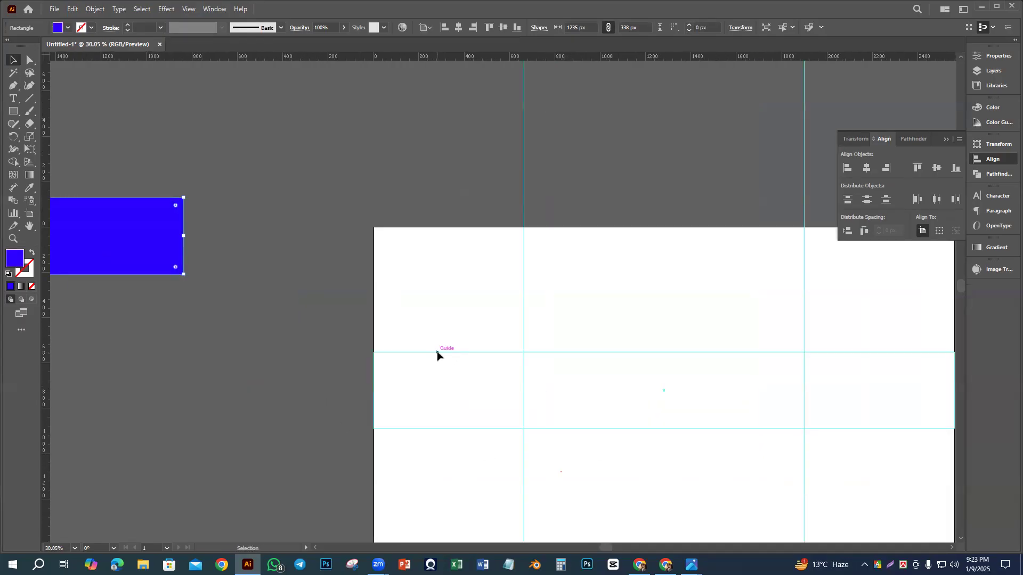
click(610, 318)
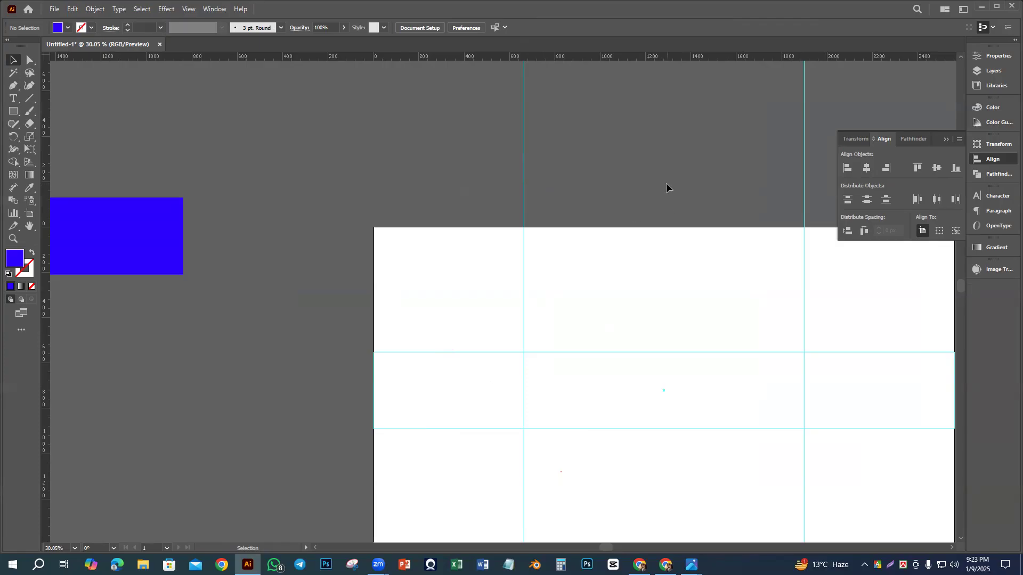
scroll(797, 408, down, 2)
drag(760, 445, 666, 419)
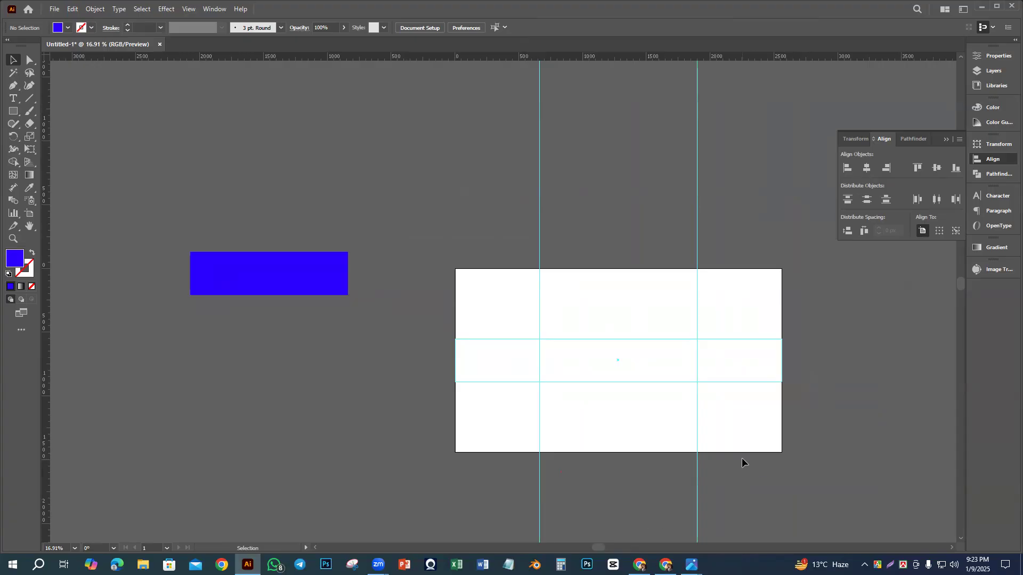
Step: Switch to the Photos viewer, copy the channels4_banner.jpg image, and return to Illustrator
mouse_move(691, 564)
click(730, 526)
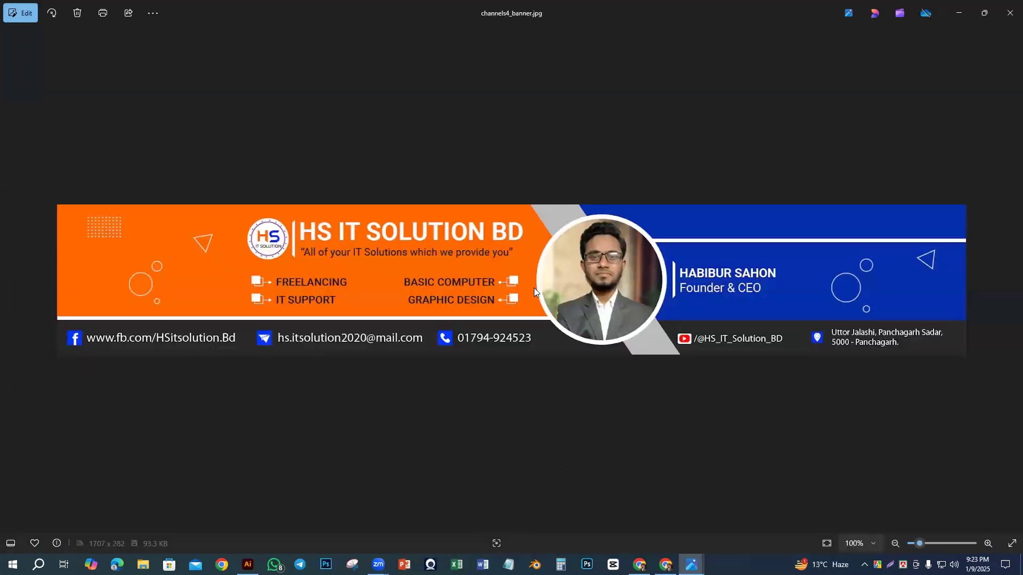
right_click(428, 267)
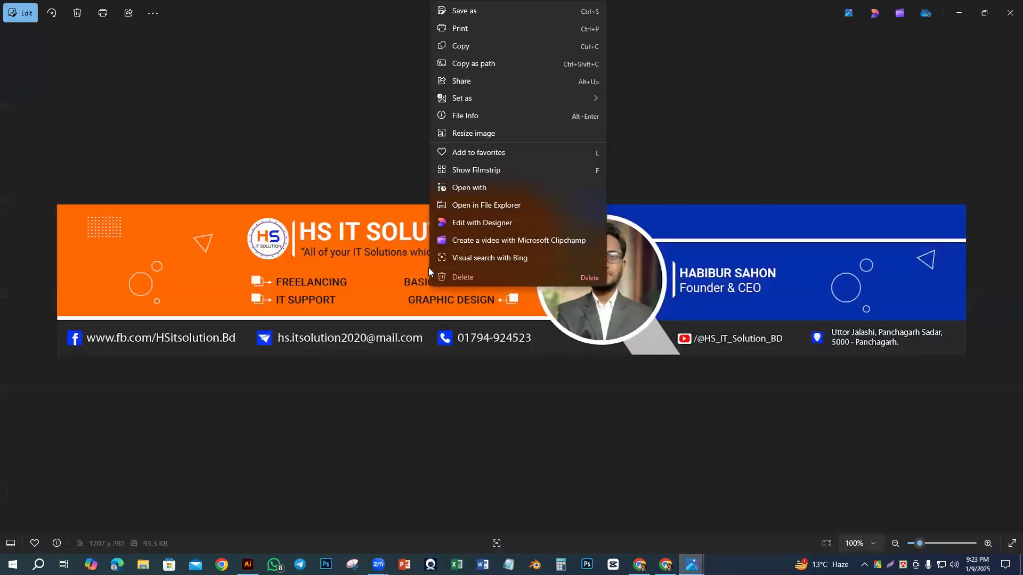
click(472, 44)
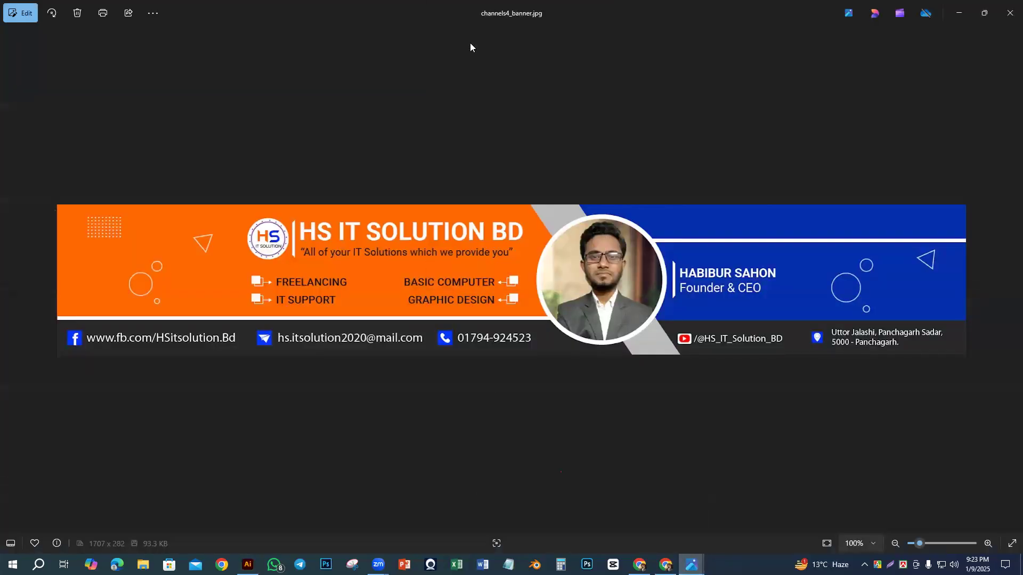
click(247, 565)
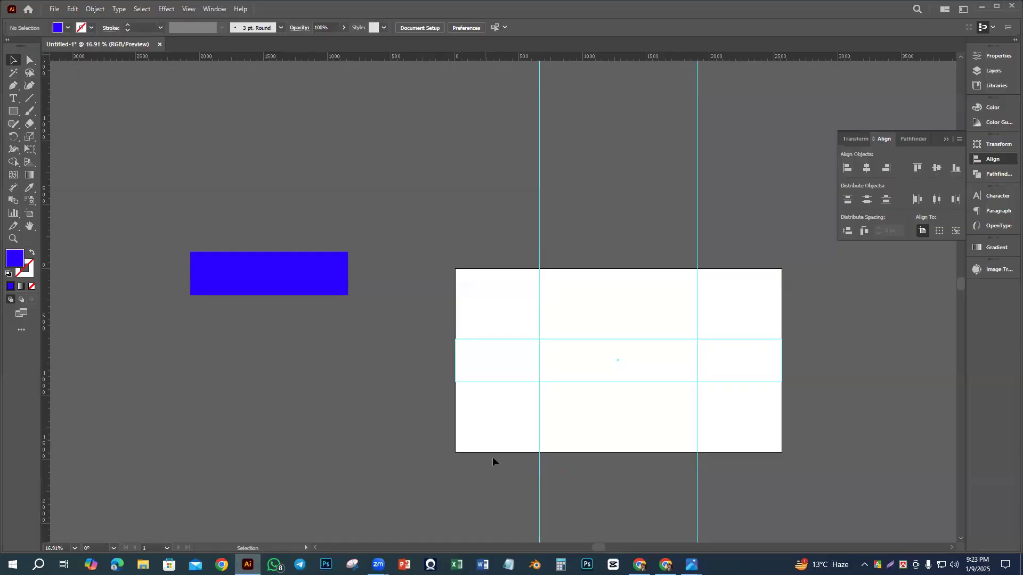
Step: Paste the banner image, snap it to the upper-left corner of the guide band, and scale it up to the artboard's width
key(ctrl+v)
drag(496, 307, 559, 363)
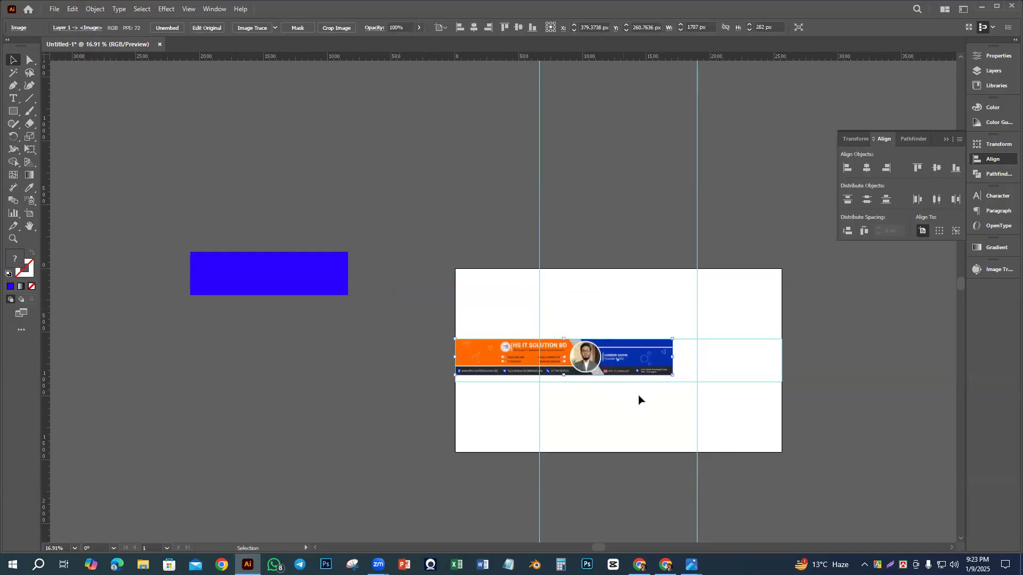
drag(672, 375, 783, 398)
click(808, 424)
scroll(683, 448, up, 3)
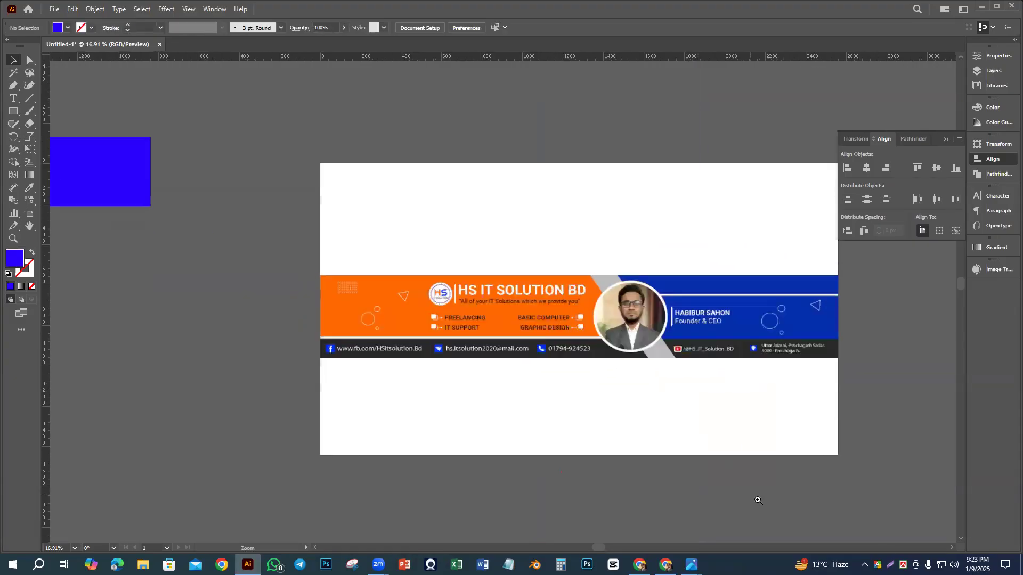
Step: Center the banner image vertically on the artboard and check how it fits the guides
click(593, 319)
click(938, 168)
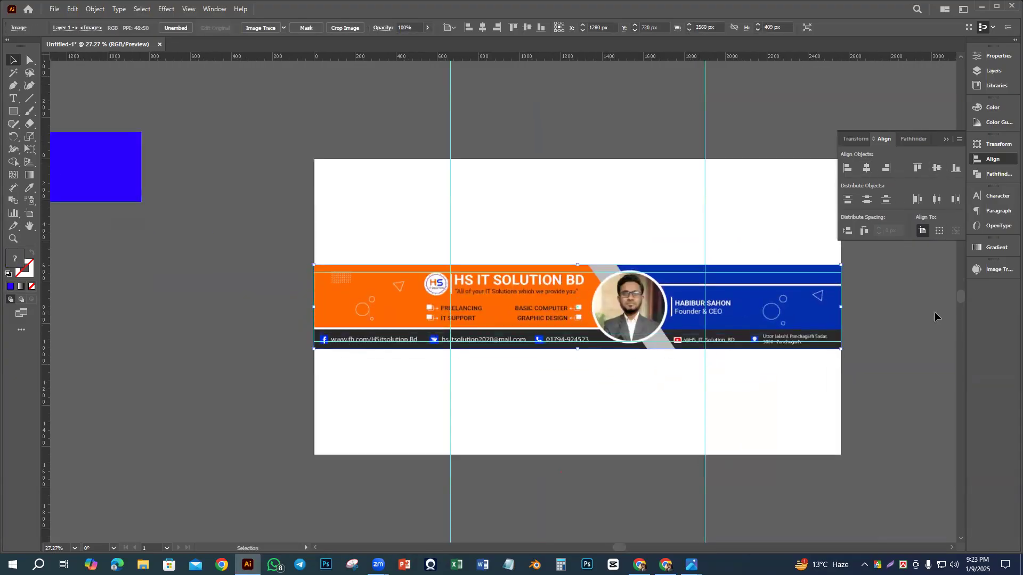
click(934, 317)
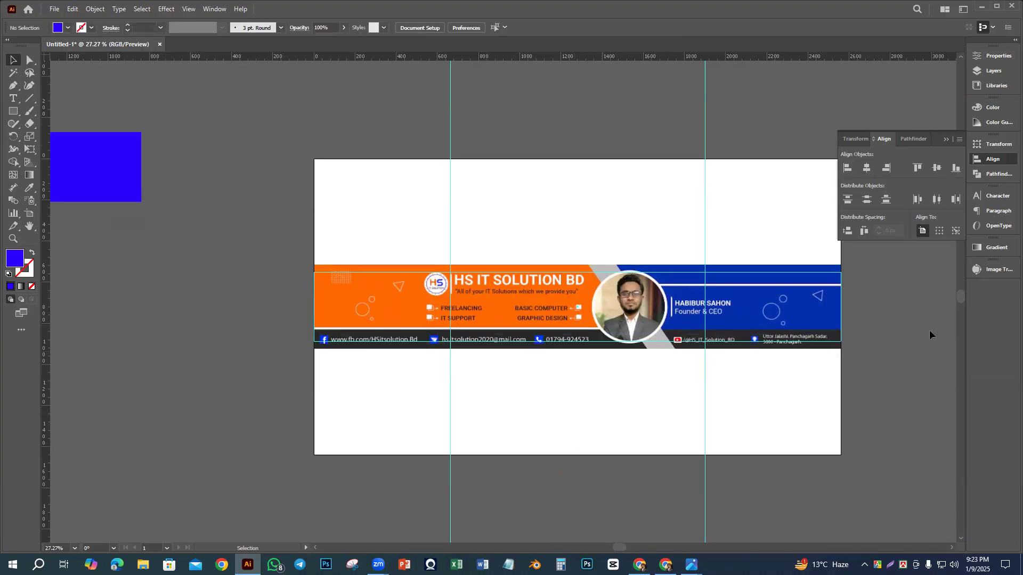
key(ctrl+space)
drag(591, 389, 619, 411)
key(ctrl+space)
drag(694, 440, 653, 425)
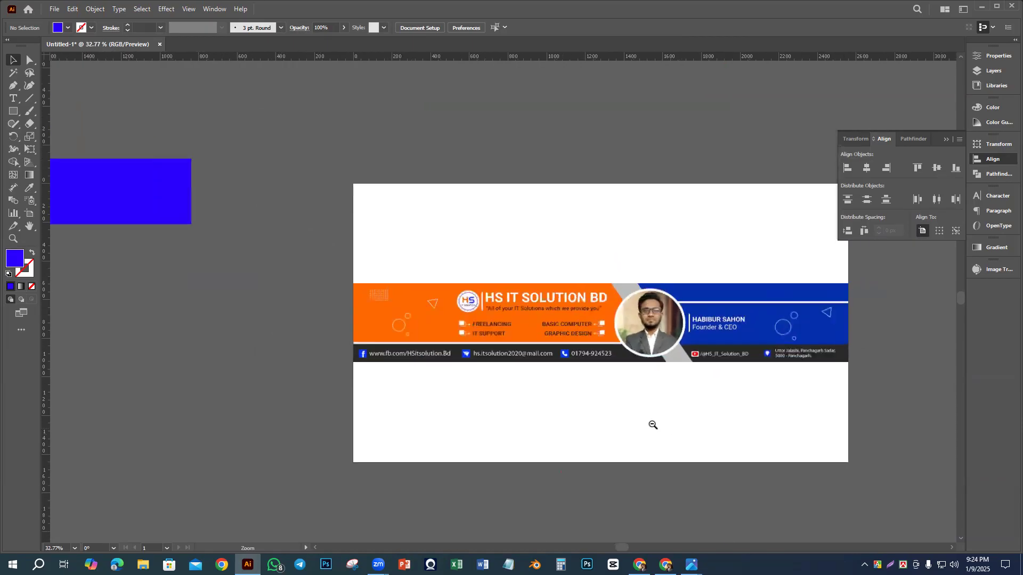
Step: Delete the pasted banner image from the artboard
click(806, 334)
key(Delete)
key(ctrl+space)
drag(524, 384, 583, 416)
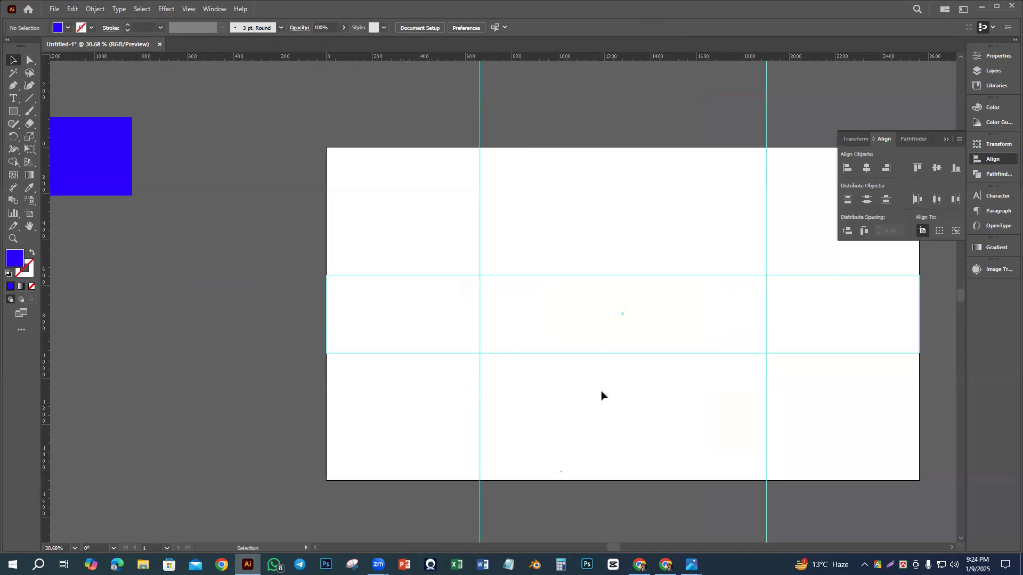
drag(610, 407, 557, 398)
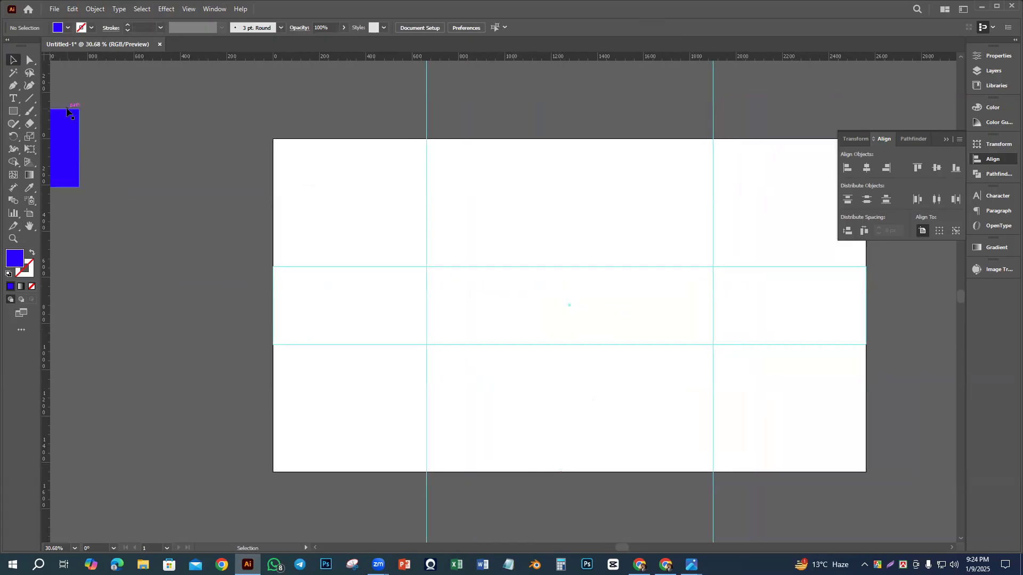
Step: Open the recent file Facebook Post Design.ai
click(48, 9)
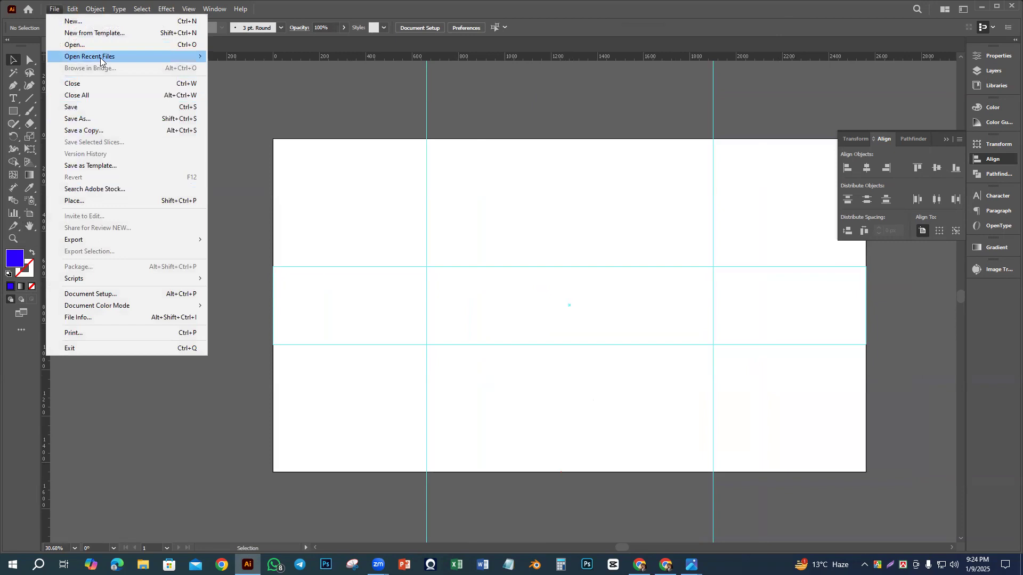
mouse_move(119, 60)
click(301, 69)
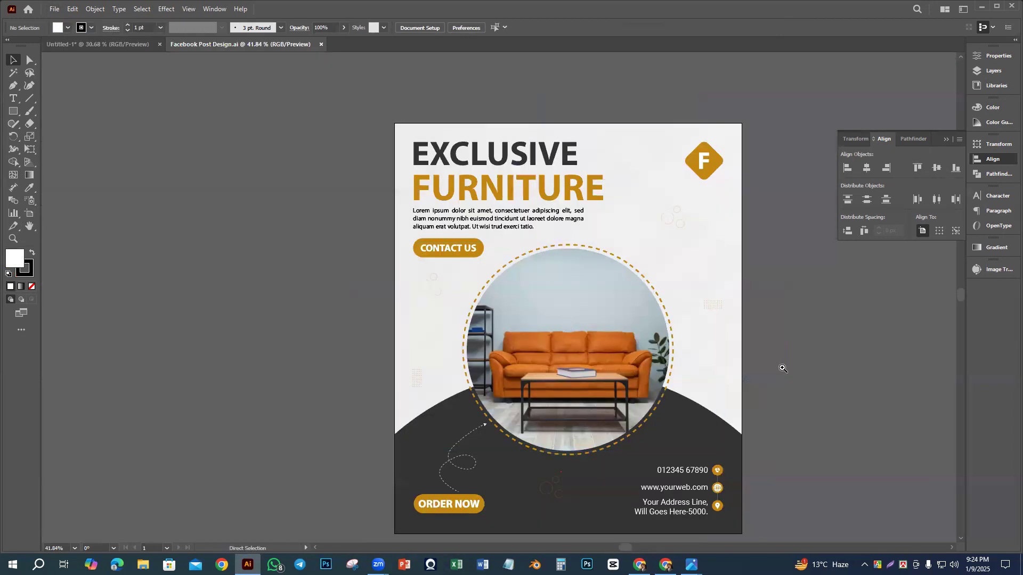
drag(782, 367, 620, 360)
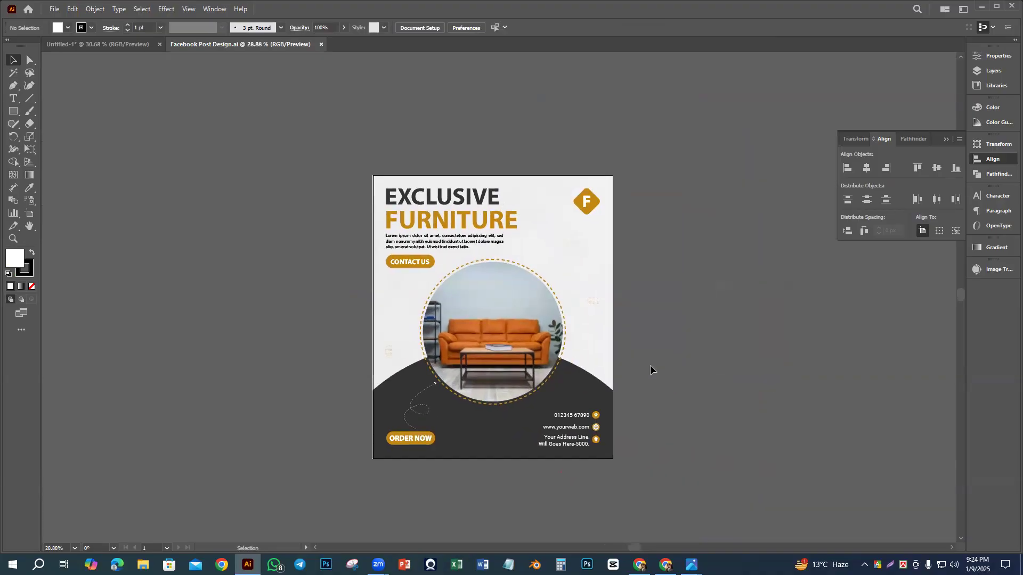
Step: Copy the selectable furniture post artwork into the untitled banner document and move it off the artboard, above its left part
key(ctrl+a)
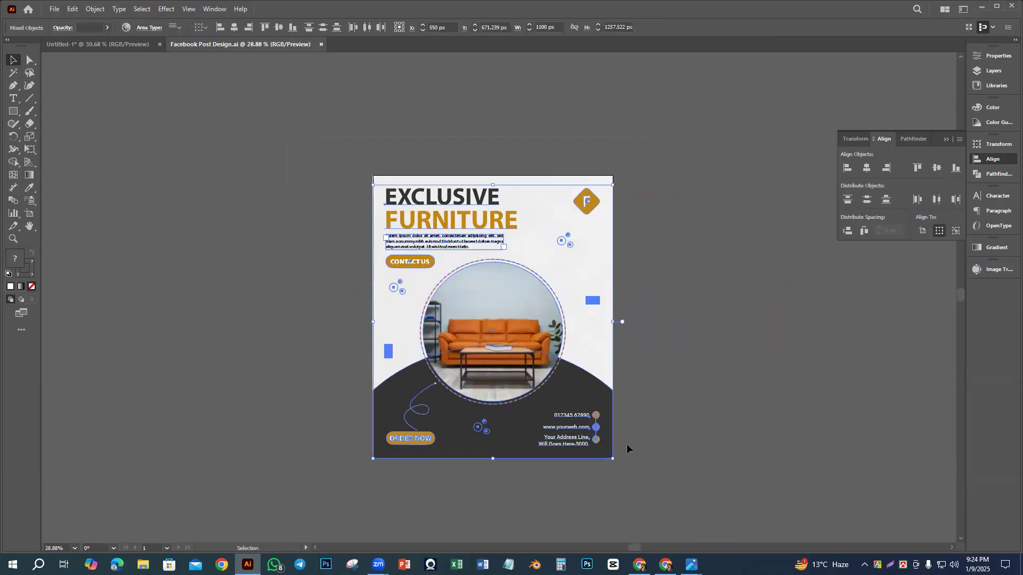
key(ctrl+c)
click(96, 44)
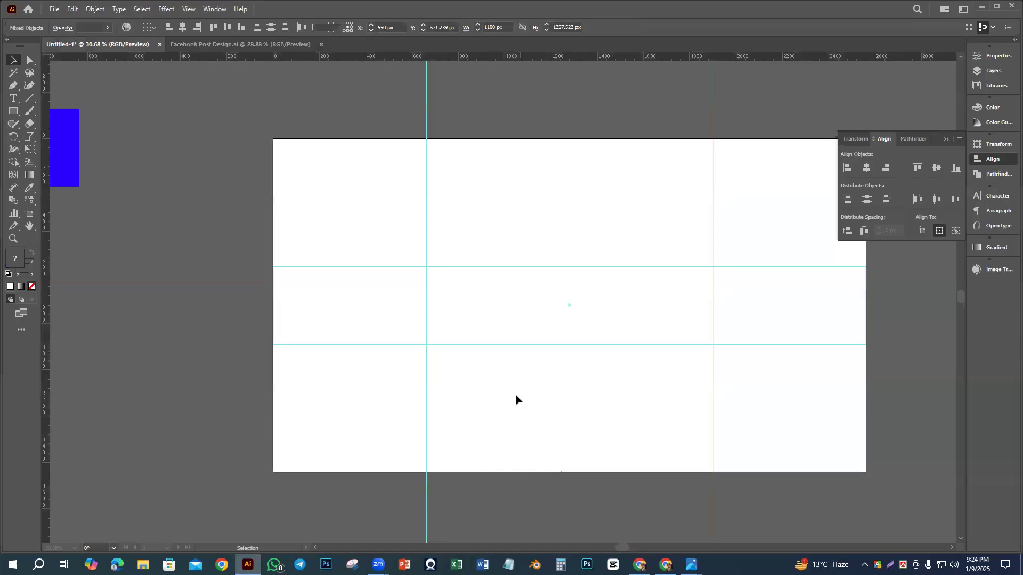
key(ctrl+v)
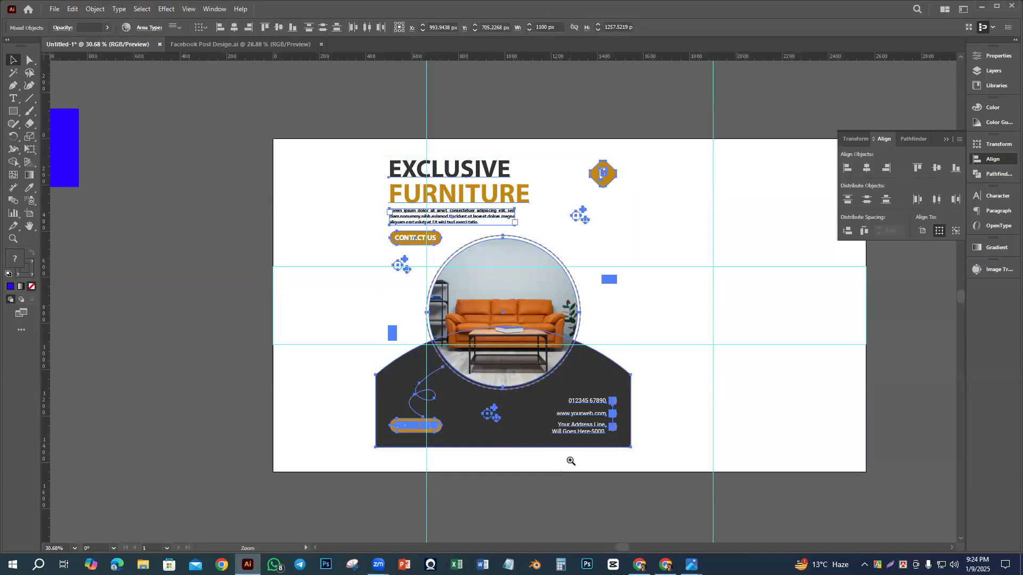
scroll(568, 459, down, 2)
drag(543, 426, 416, 192)
click(476, 228)
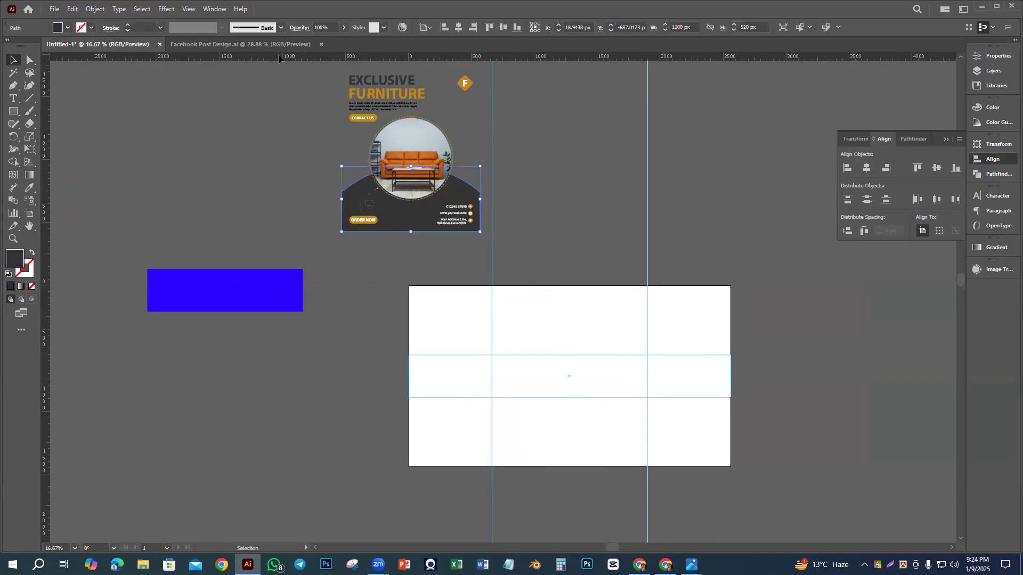
Step: Unlock all objects in Facebook Post Design.ai, copy the whole design including its background, and return to the banner document
click(266, 44)
key(ctrl+shift+a)
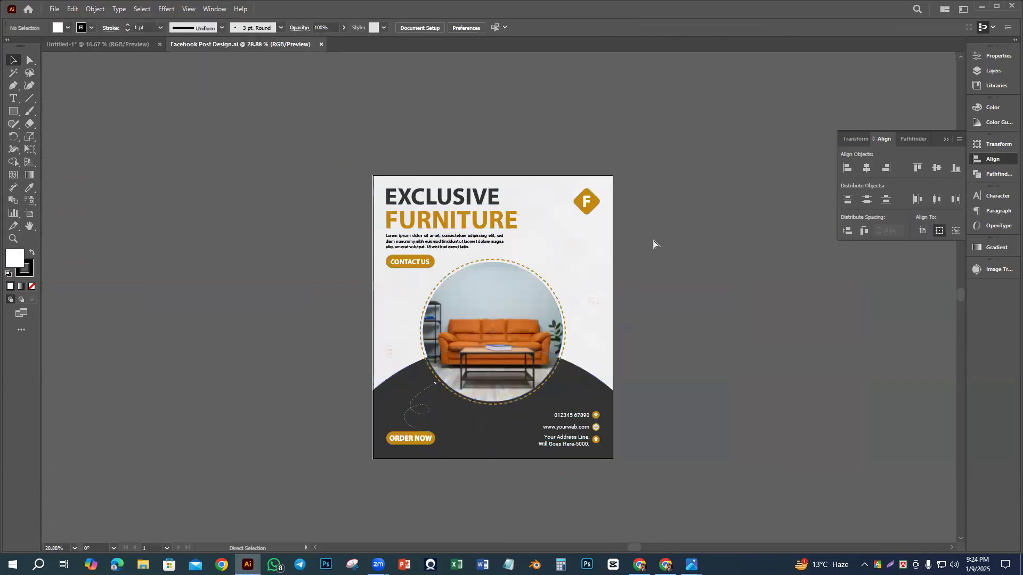
key(ctrl+alt+2)
click(644, 245)
drag(337, 126, 658, 495)
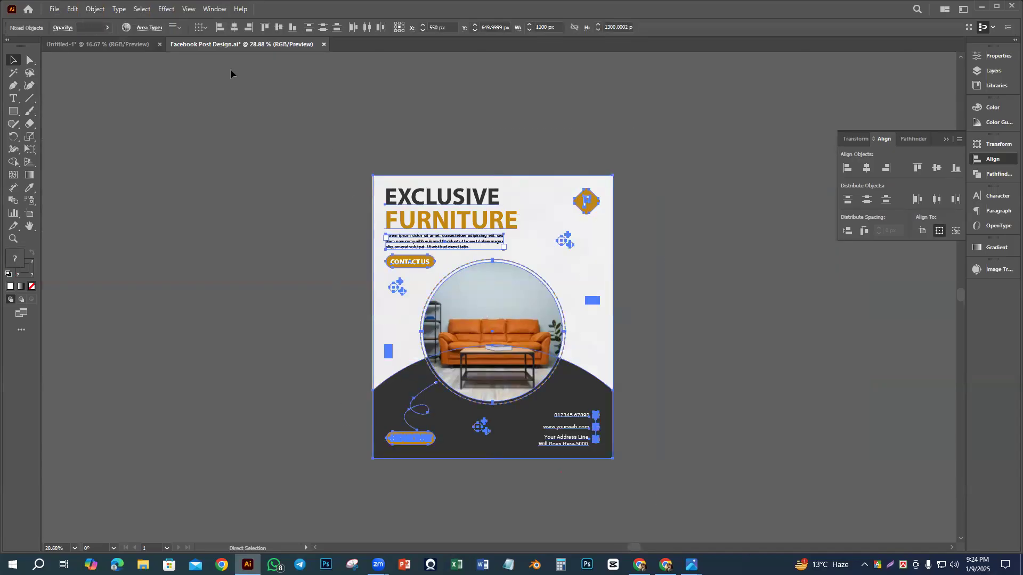
click(141, 44)
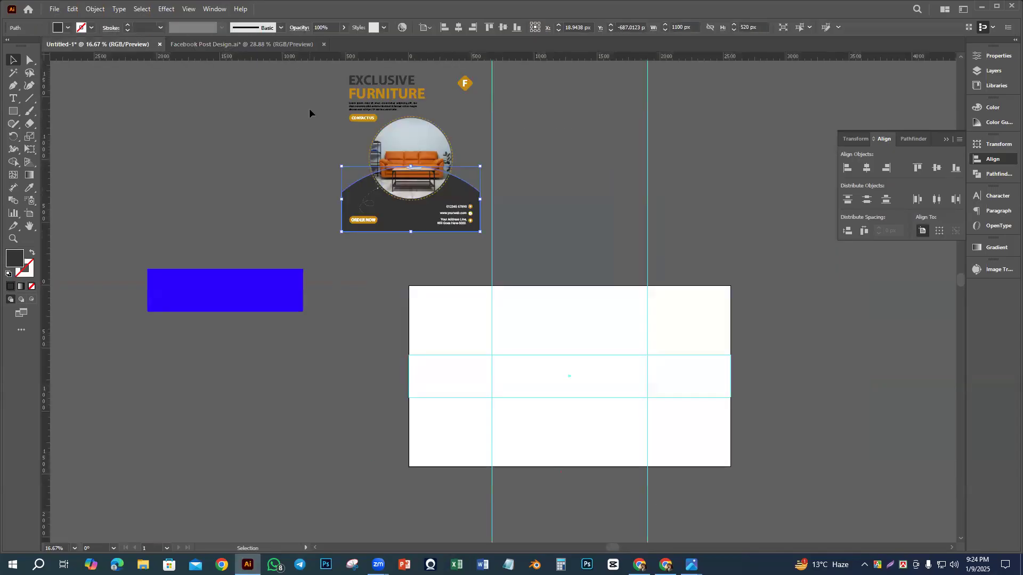
Step: Remove the earlier furniture artwork, paste the complete design instead, and place it off the artboard to the upper left
scroll(357, 189, up, 2)
key(ctrl+z)
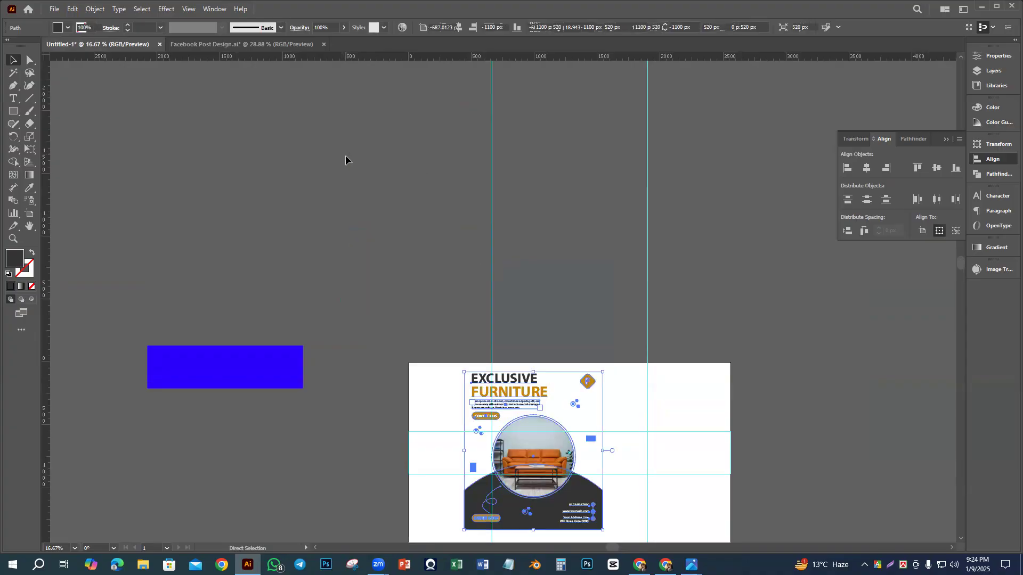
key(ctrl+x)
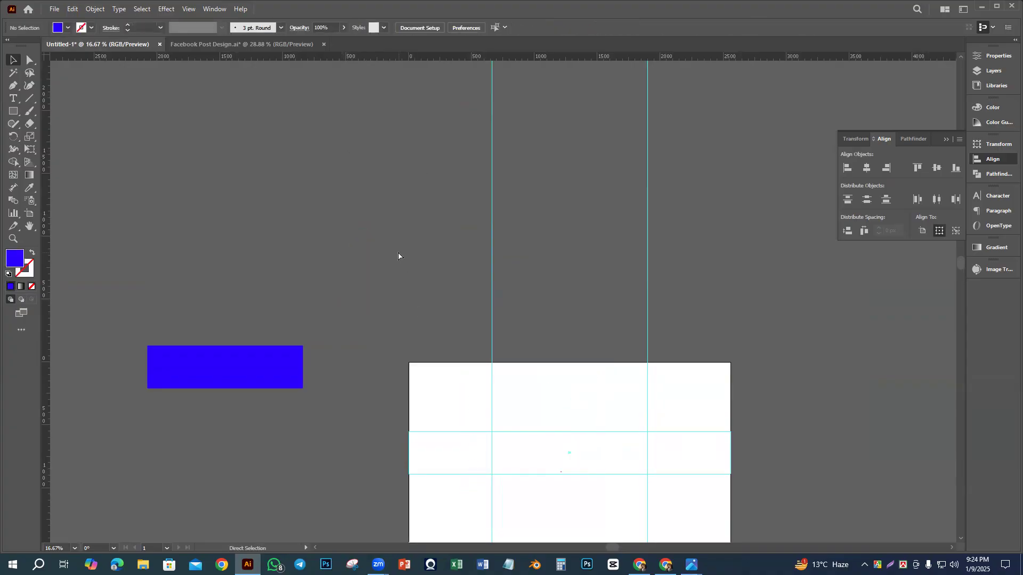
key(ctrl+v)
drag(510, 301, 371, 223)
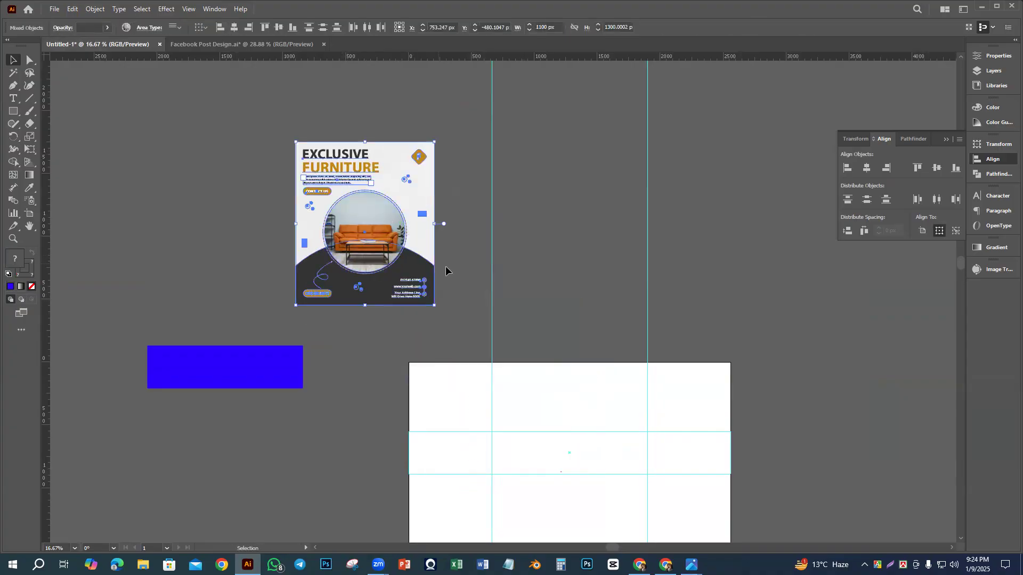
click(450, 253)
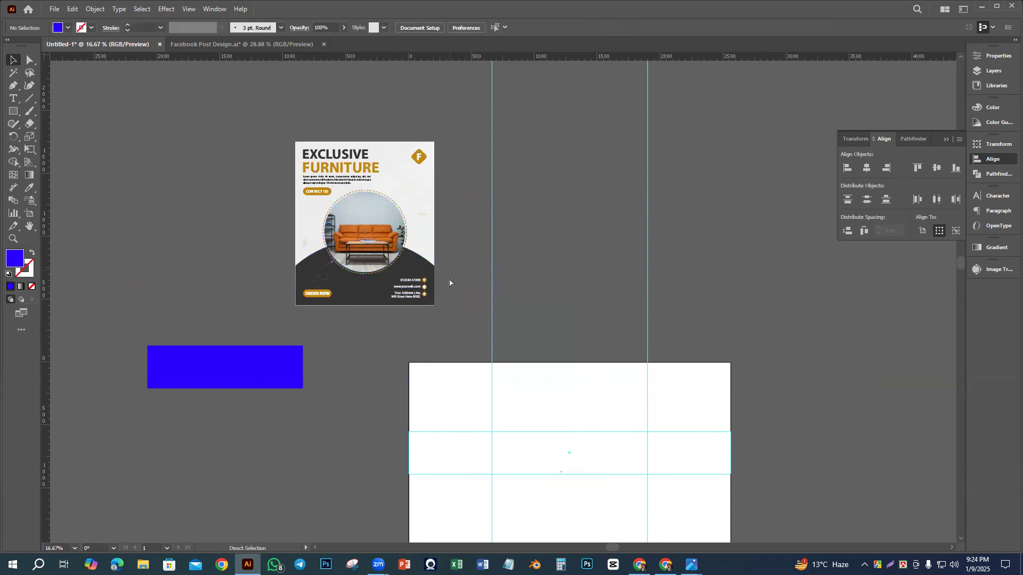
Step: Move the F diamond logo from the furniture design into the upper-left corner of the banner's central safe area
click(420, 156)
drag(421, 157, 503, 440)
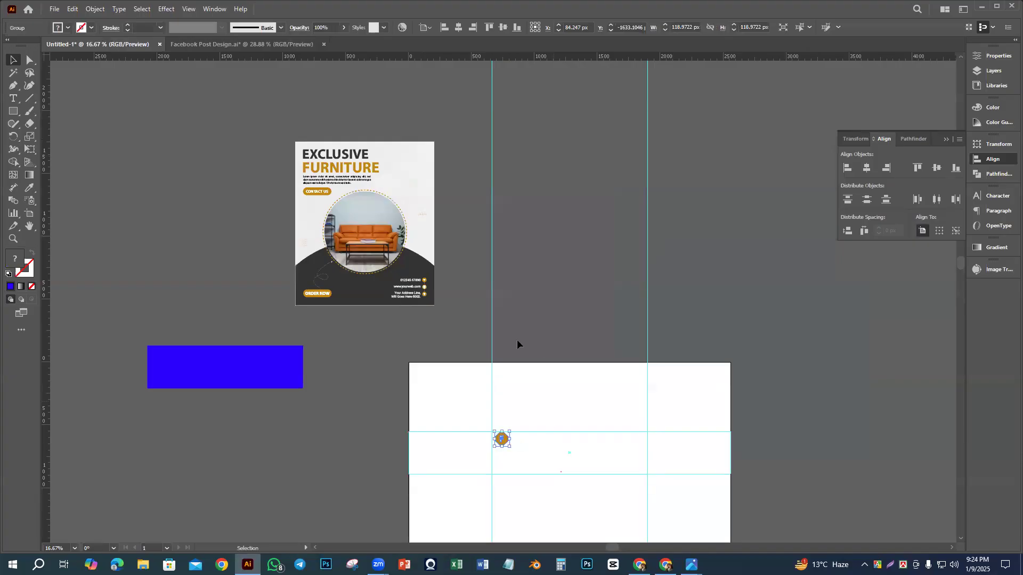
click(555, 219)
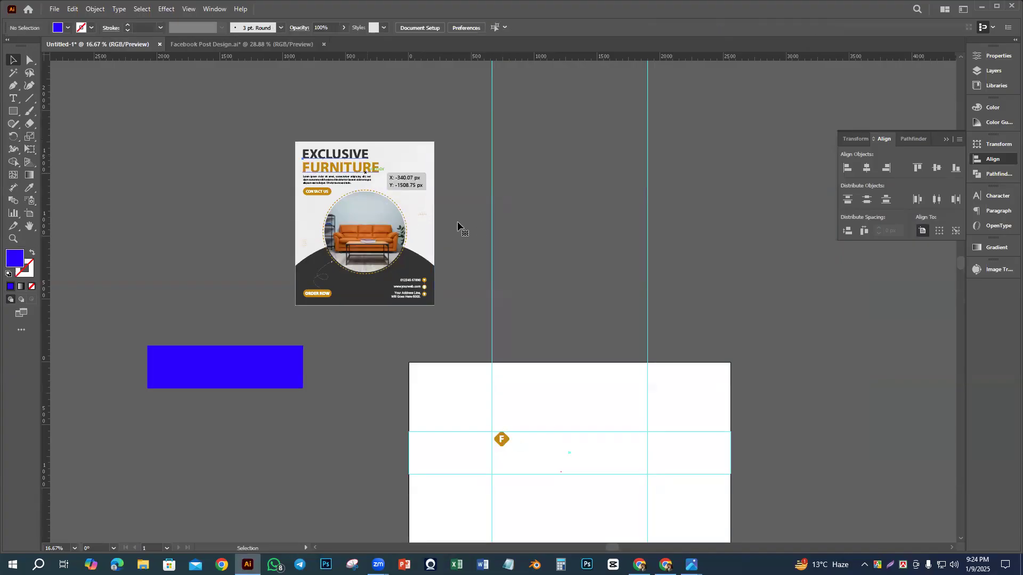
Step: Move the EXCLUSIVE FURNITURE title from the furniture design into the banner's safe area and centre it on the artboard
drag(356, 167, 571, 463)
click(868, 168)
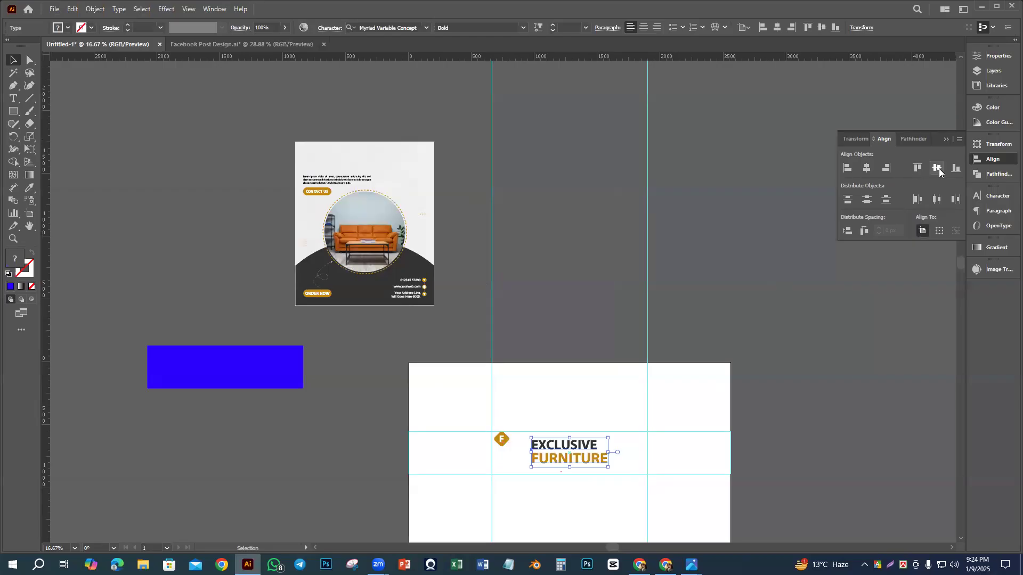
click(847, 428)
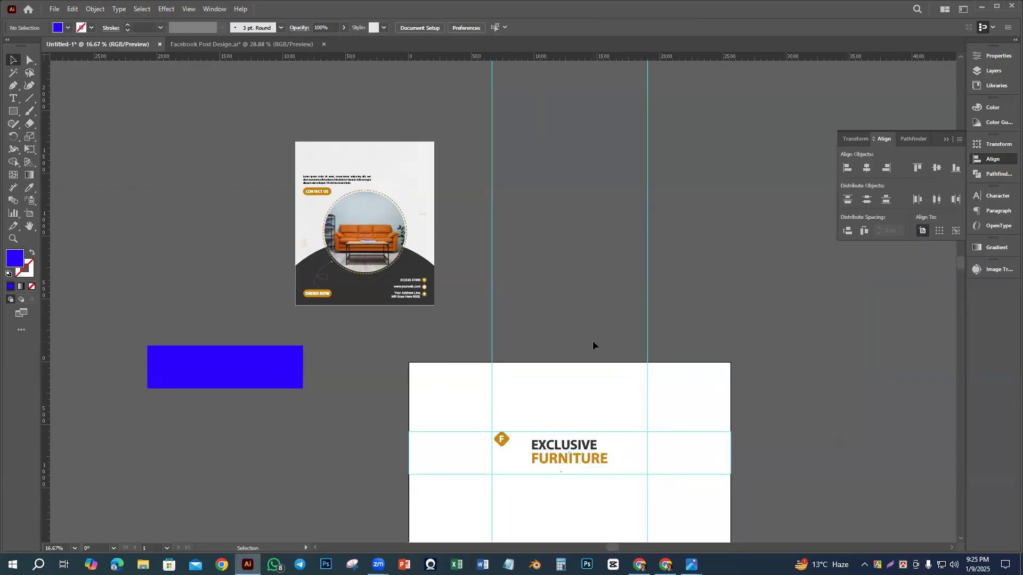
Step: Move the contact details block out of the furniture design to the empty canvas right of the artboard
scroll(520, 306, up, 1)
scroll(531, 272, down, 3)
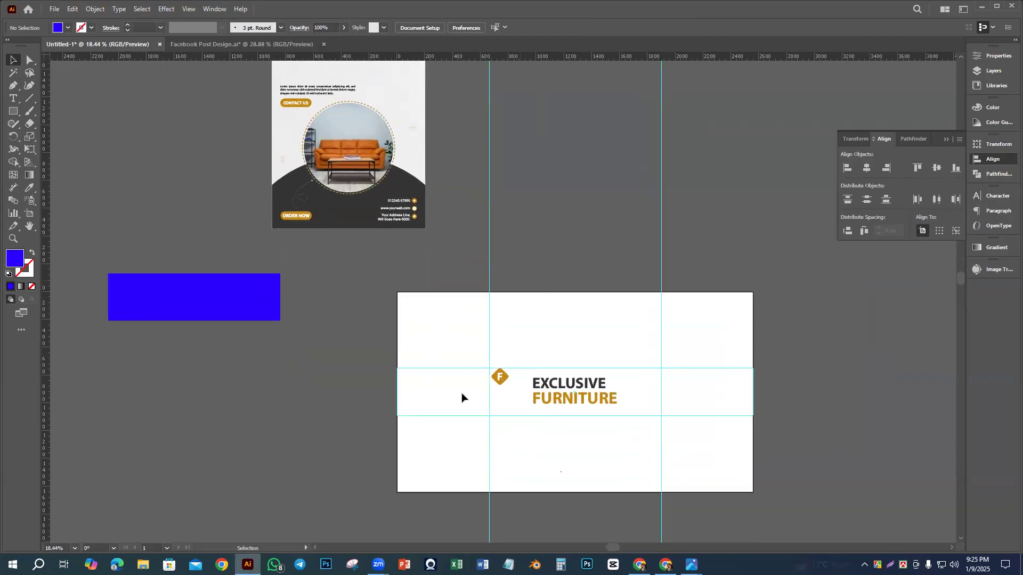
drag(408, 228, 810, 369)
click(136, 140)
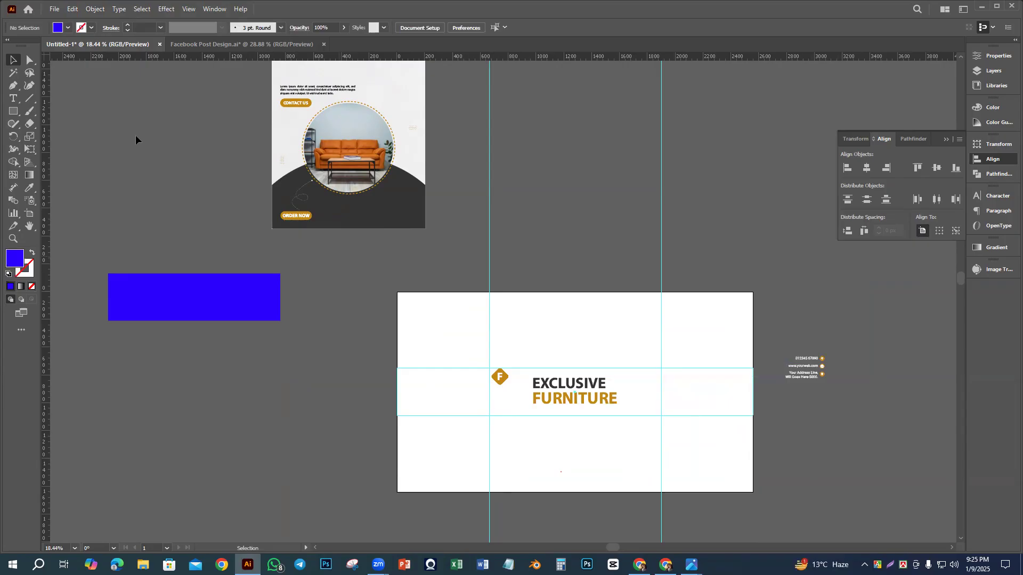
Step: Draw a 2560 x 338 px rectangle over the central horizontal band and send it behind the logo and title
click(11, 111)
drag(397, 367, 752, 415)
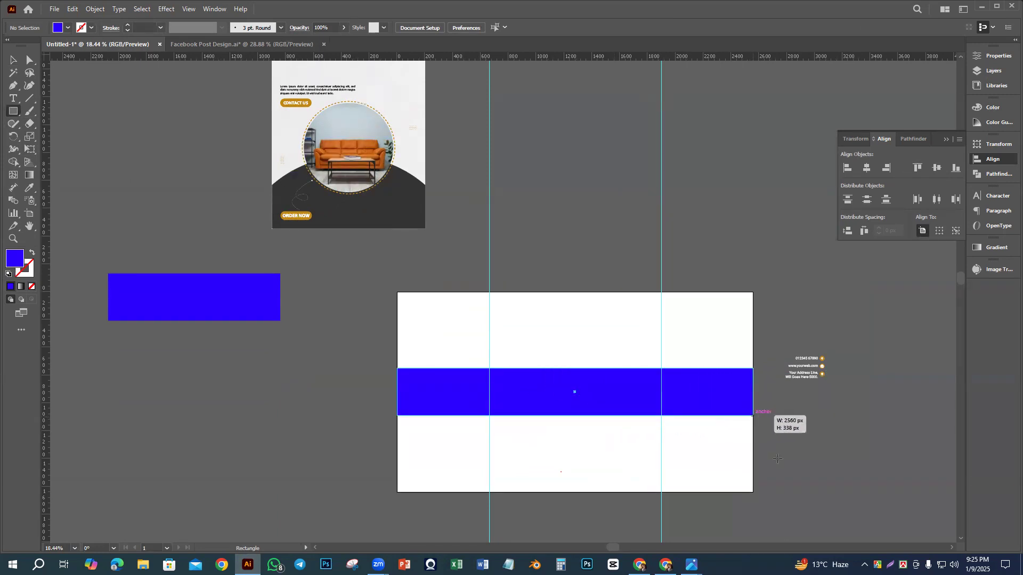
key(ctrl+shift+[)
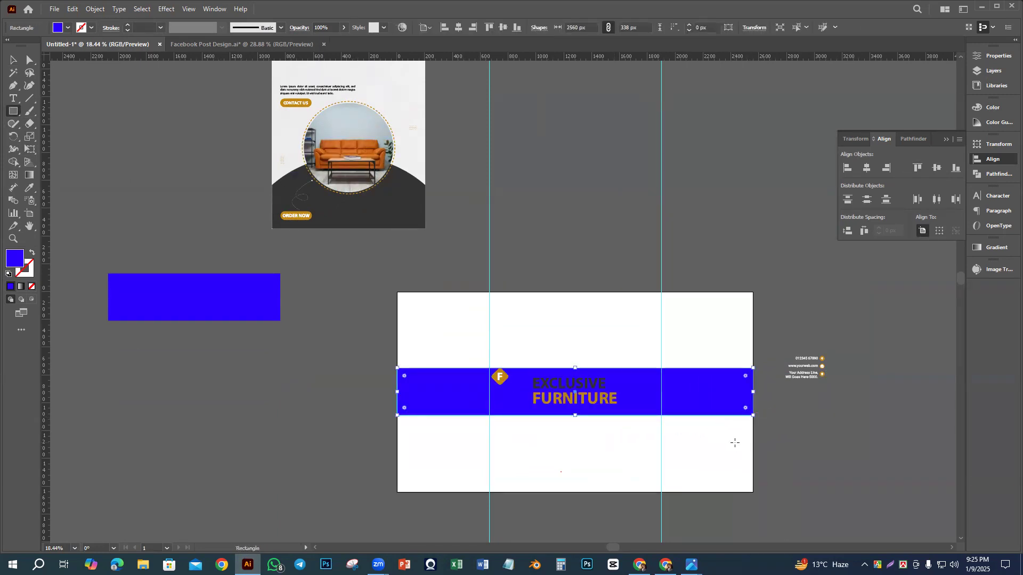
Step: Fill the band rectangle with the light grey-blue sampled from the wall in the sofa photo
click(30, 188)
click(379, 215)
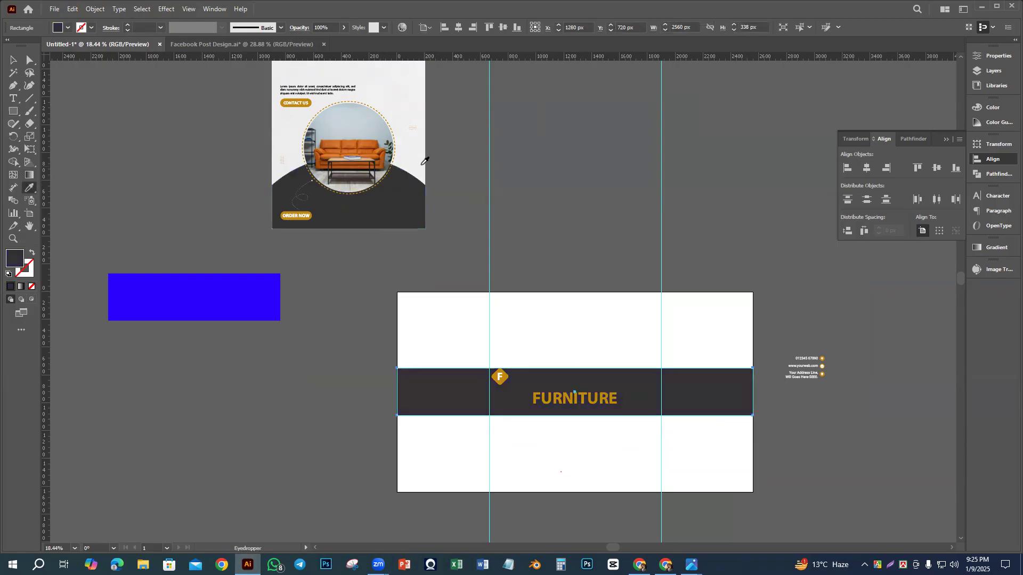
click(379, 147)
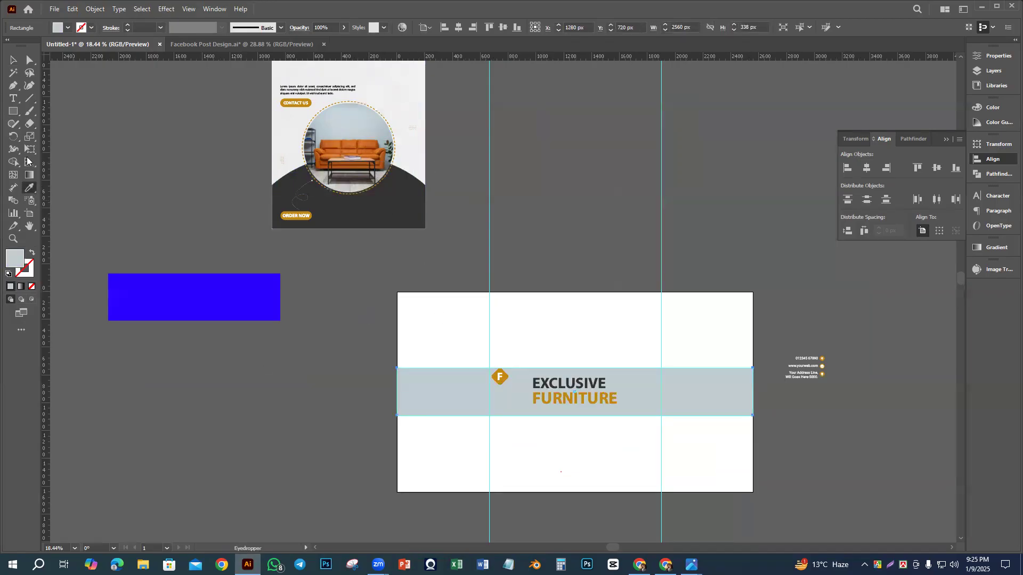
click(15, 63)
click(591, 266)
Step: Draw a 2560 x 1440 px rectangle covering the whole artboard and send it to the back
drag(509, 478, 527, 498)
drag(742, 467, 628, 465)
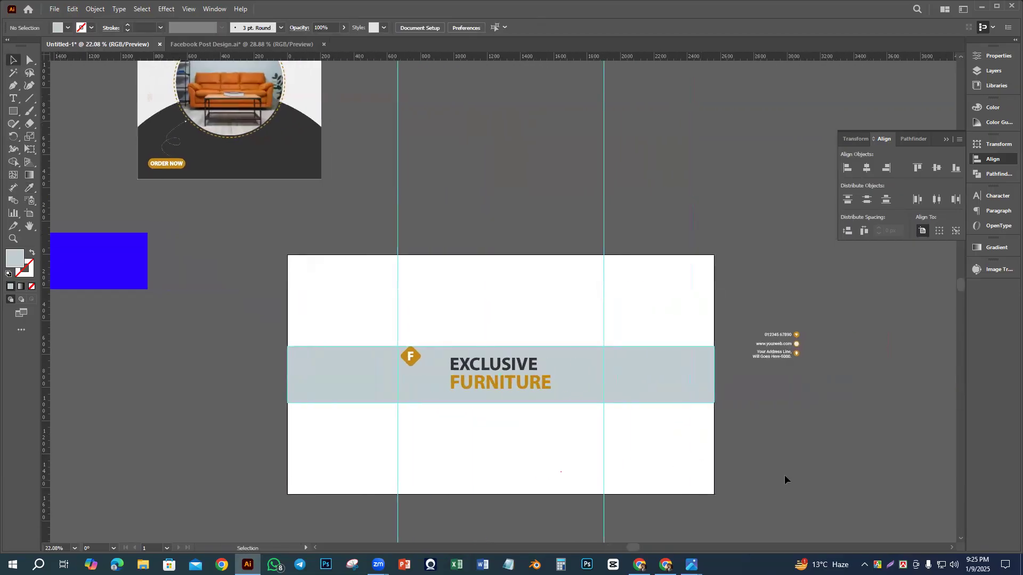
scroll(682, 366, up, 2)
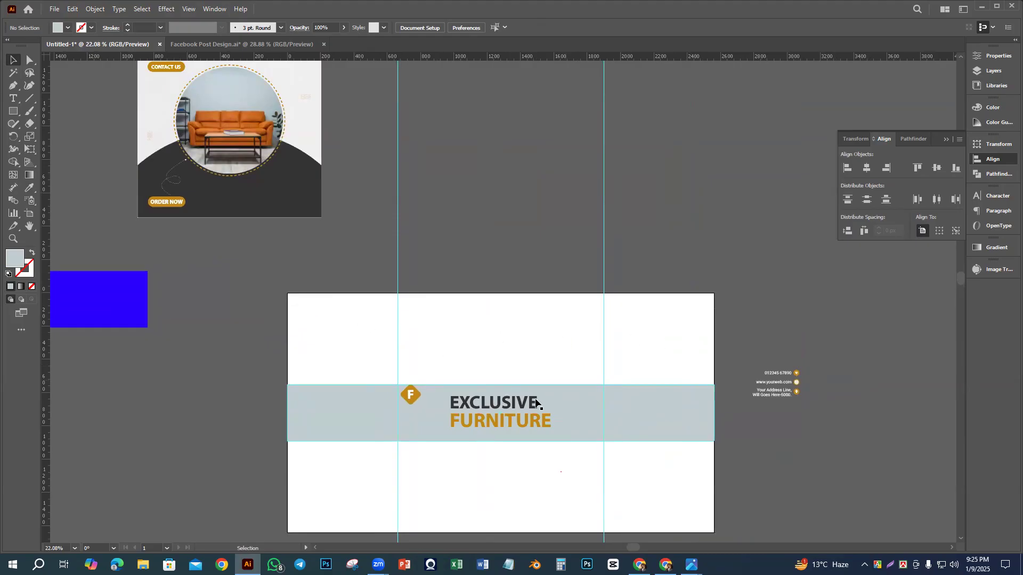
click(587, 409)
click(714, 260)
click(623, 420)
click(463, 231)
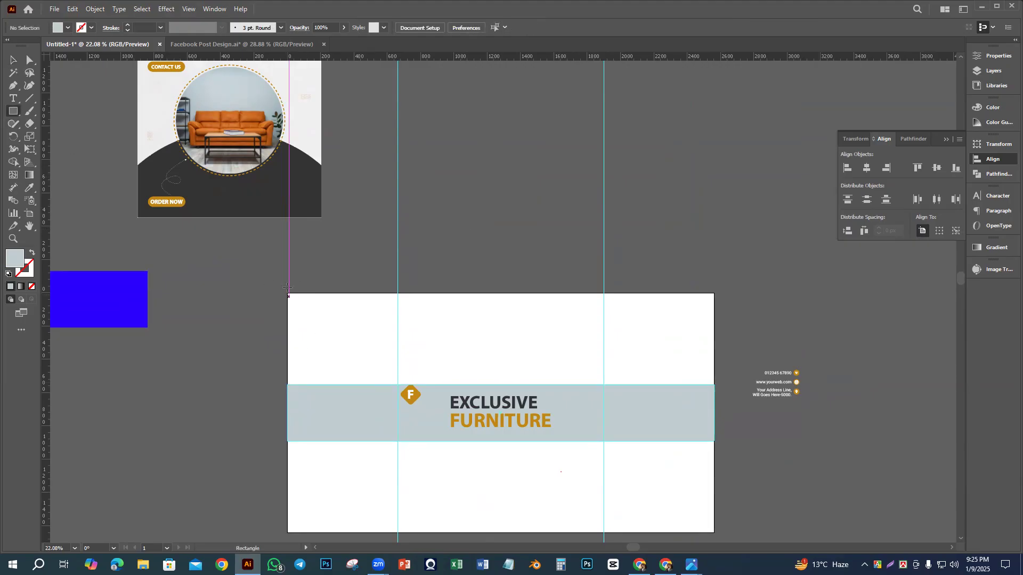
scroll(283, 255, down, 2)
drag(288, 216, 714, 455)
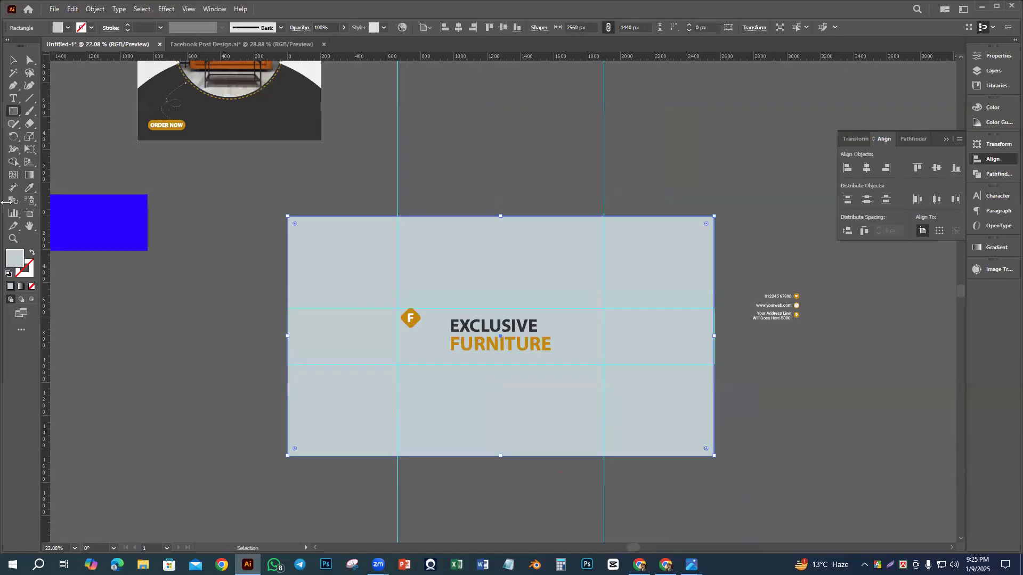
Step: Fill the full-artboard background rectangle with the dark charcoal sampled from the furniture design's curved shape
click(30, 187)
click(281, 124)
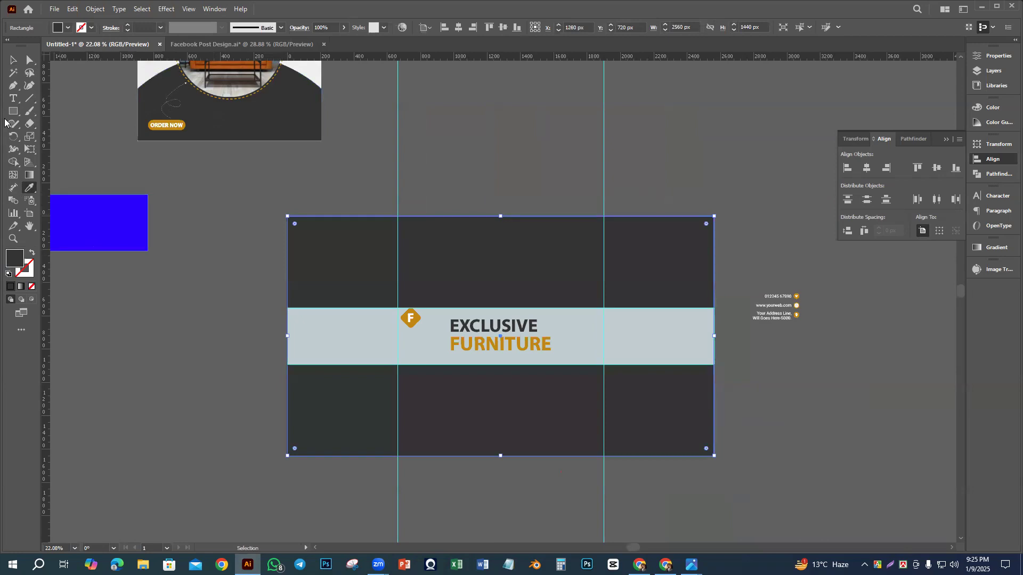
click(14, 61)
click(178, 218)
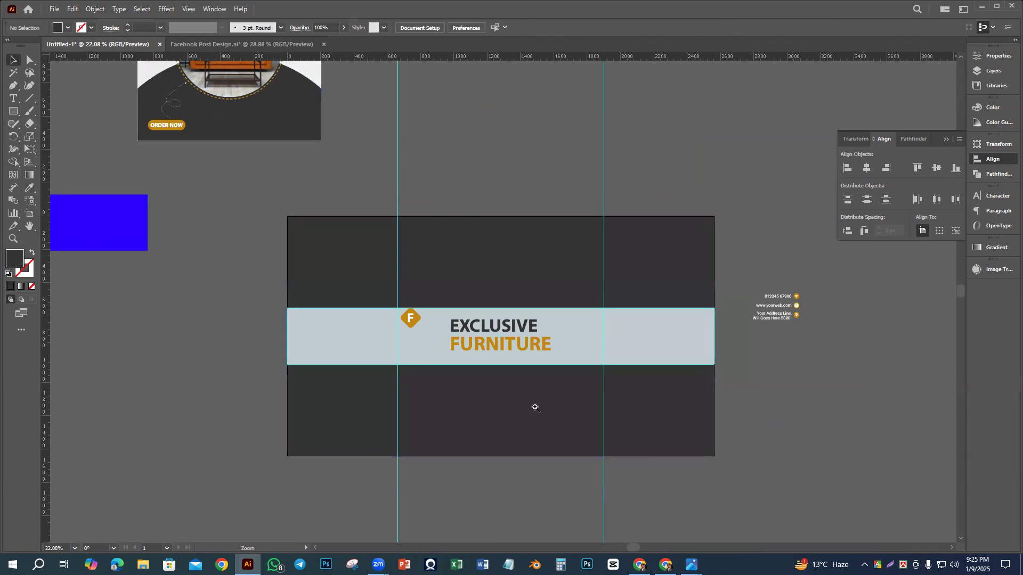
Step: Reposition the contact details block just outside the artboard's right edge, level with the central band
drag(535, 407, 553, 420)
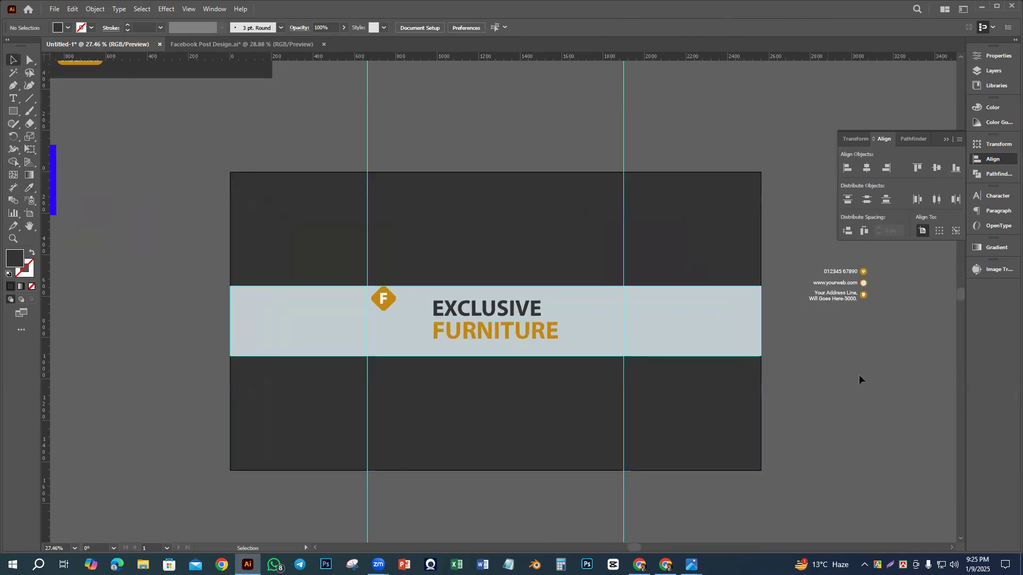
drag(818, 358, 841, 363)
drag(853, 288, 696, 337)
drag(796, 311, 810, 315)
drag(697, 318, 809, 330)
click(847, 404)
Step: Recolour the three contact text lines with the dark charcoal sampled from the banner background, leaving their icons gold
click(30, 60)
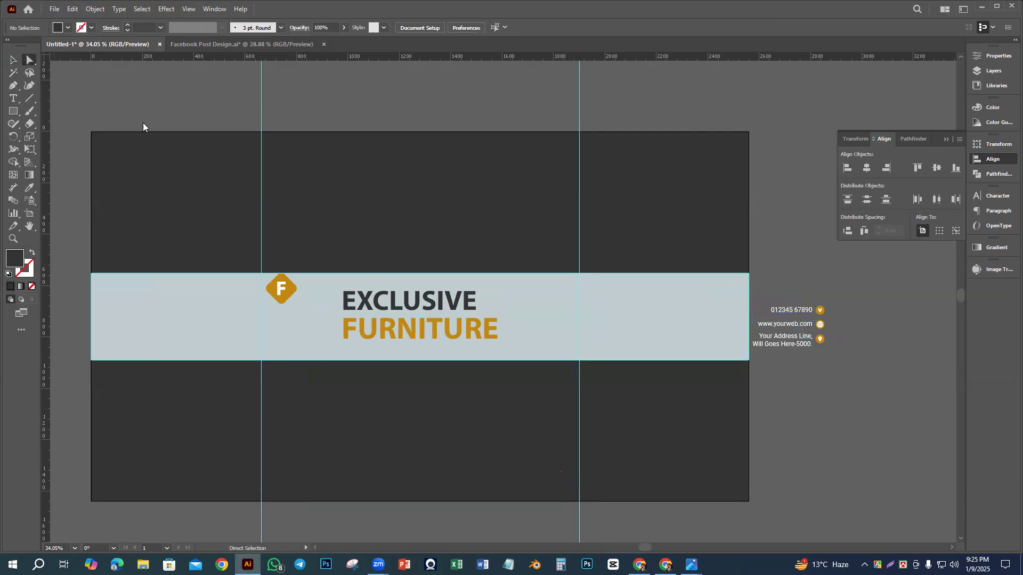
click(794, 372)
click(28, 189)
click(661, 257)
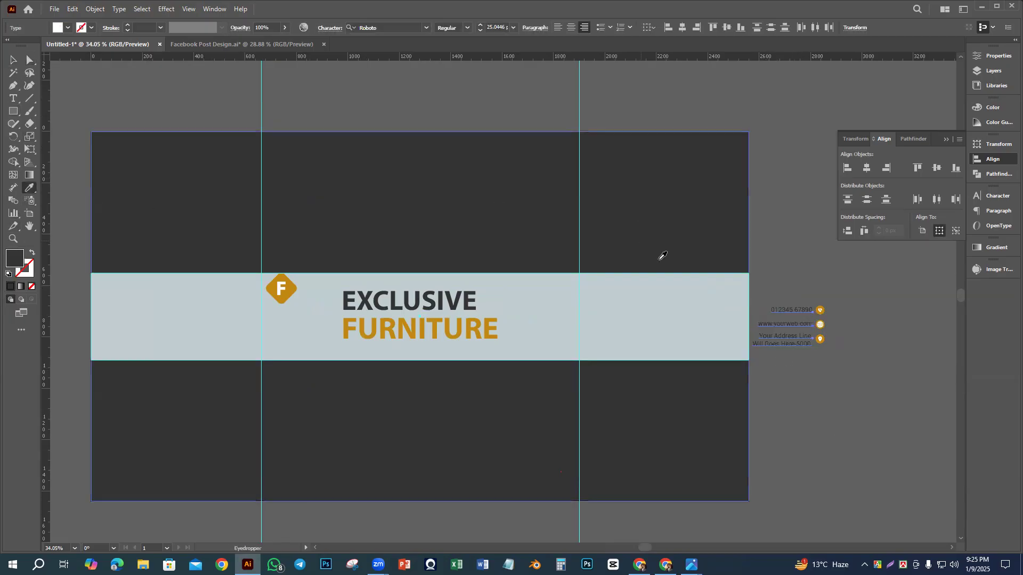
click(14, 60)
click(796, 352)
Step: Ungroup the contact details block so the phone, website and address lines can be moved separately
mouse_move(797, 327)
mouse_down()
mouse_move(537, 314)
mouse_move(396, 338)
mouse_move(314, 331)
mouse_move(557, 323)
mouse_move(556, 349)
mouse_move(519, 358)
mouse_move(805, 338)
mouse_up()
scroll(823, 400, up, 2)
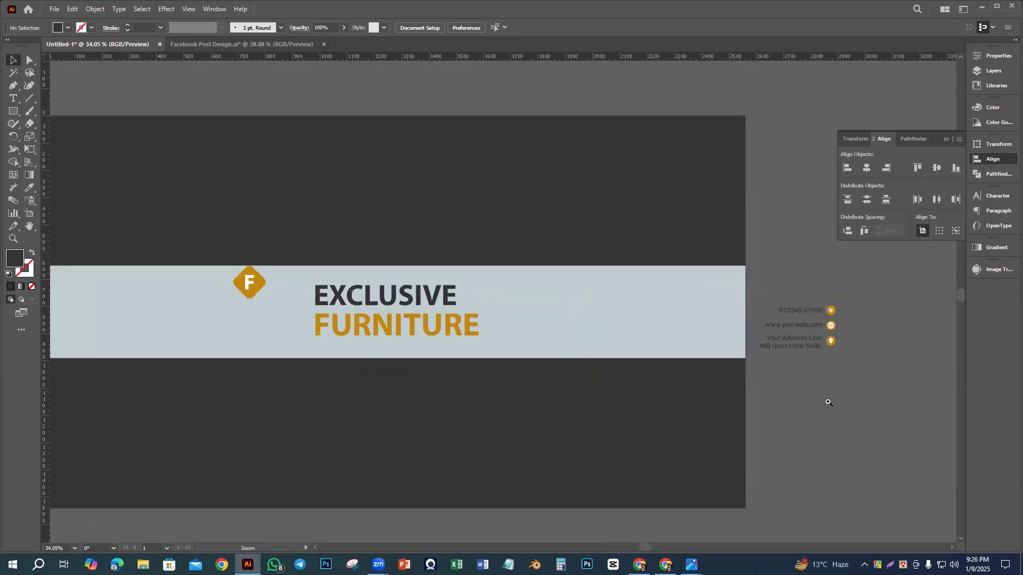
right_click(808, 321)
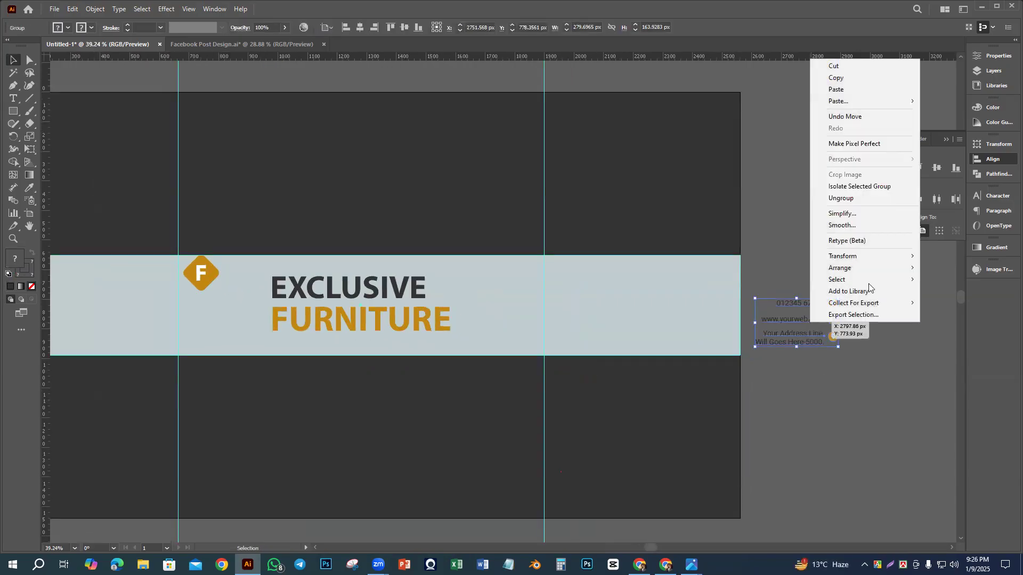
click(863, 200)
click(869, 399)
drag(834, 317, 912, 330)
click(917, 360)
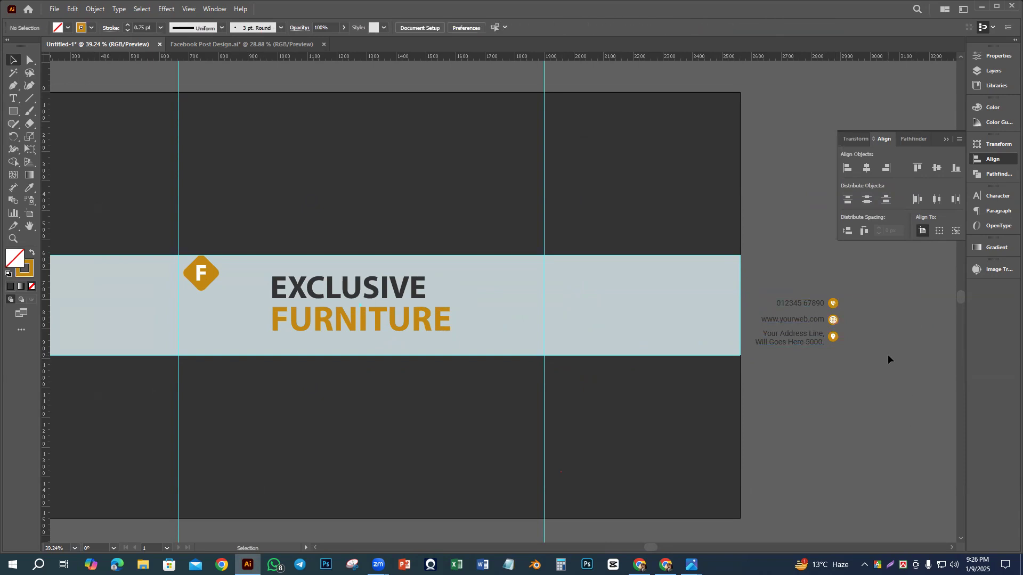
Step: Move the phone line with its icon into the lower-right corner of the central safe area
drag(830, 341, 909, 415)
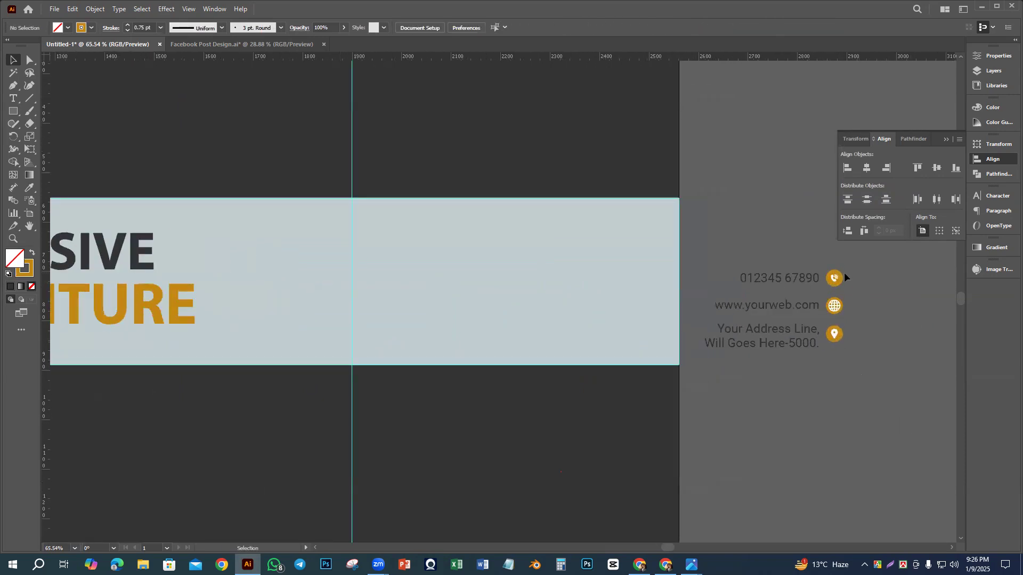
click(799, 279)
scroll(844, 433, down, 2)
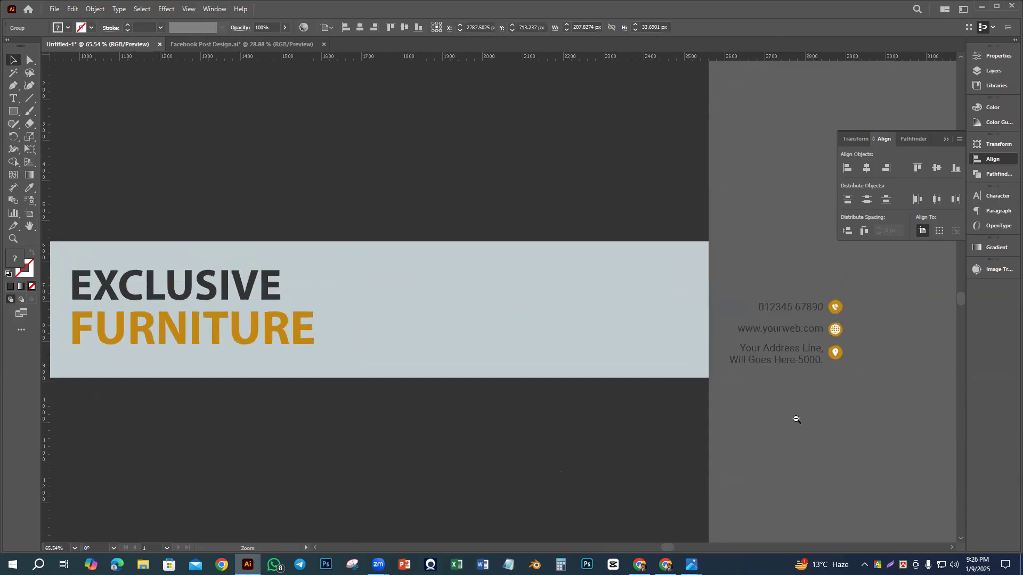
drag(811, 333, 454, 380)
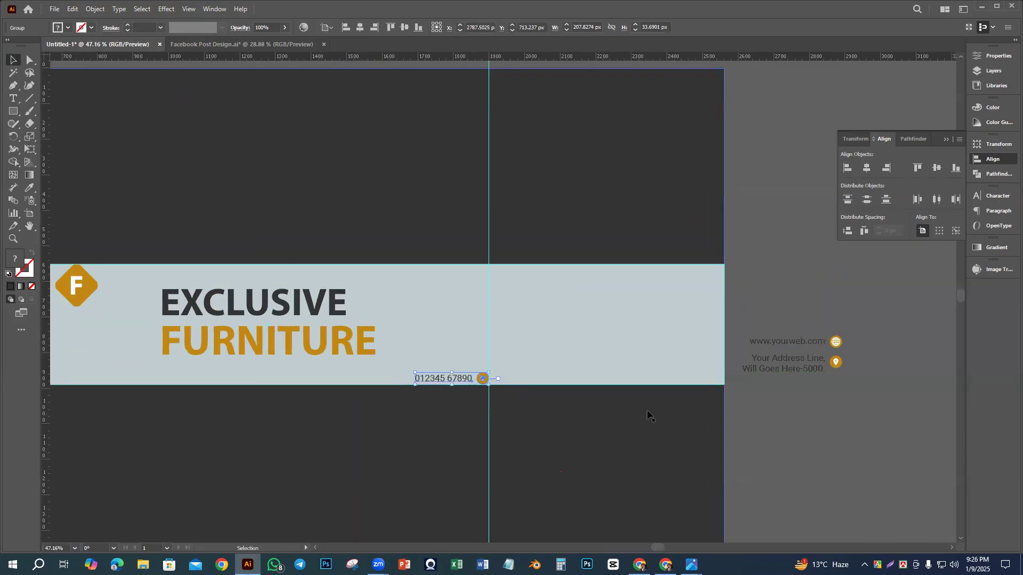
Step: Place the website and address lines along the band's lower edge, to the left of the phone line
scroll(646, 413, down, 2)
scroll(859, 312, up, 1)
drag(808, 293, 316, 328)
scroll(814, 431, down, 1)
click(798, 344)
drag(799, 344, 291, 346)
scroll(320, 389, up, 3)
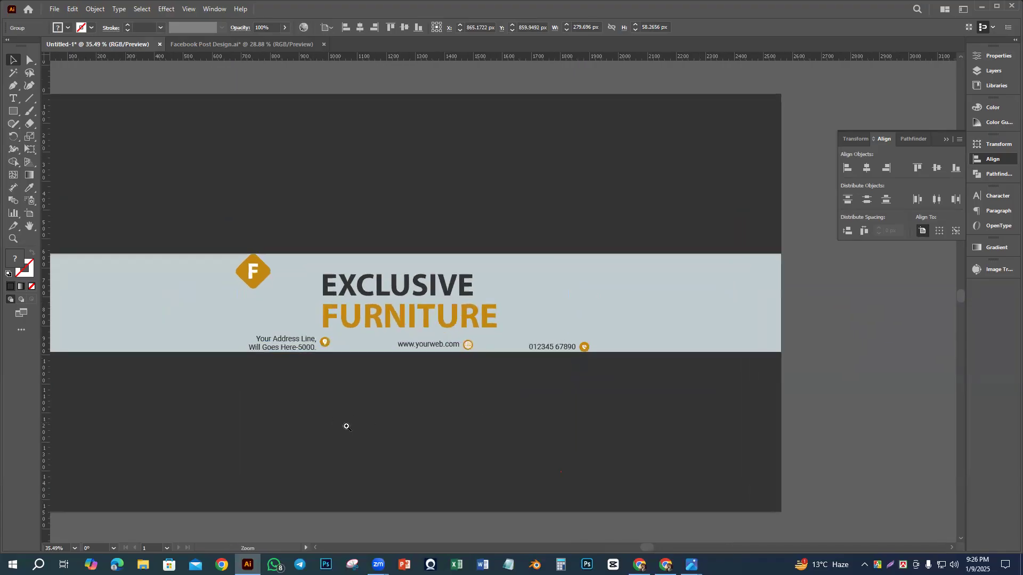
Step: Reorder the contact row beneath the title: website at the left guide, phone in the middle, address at the right guide
drag(304, 321, 616, 258)
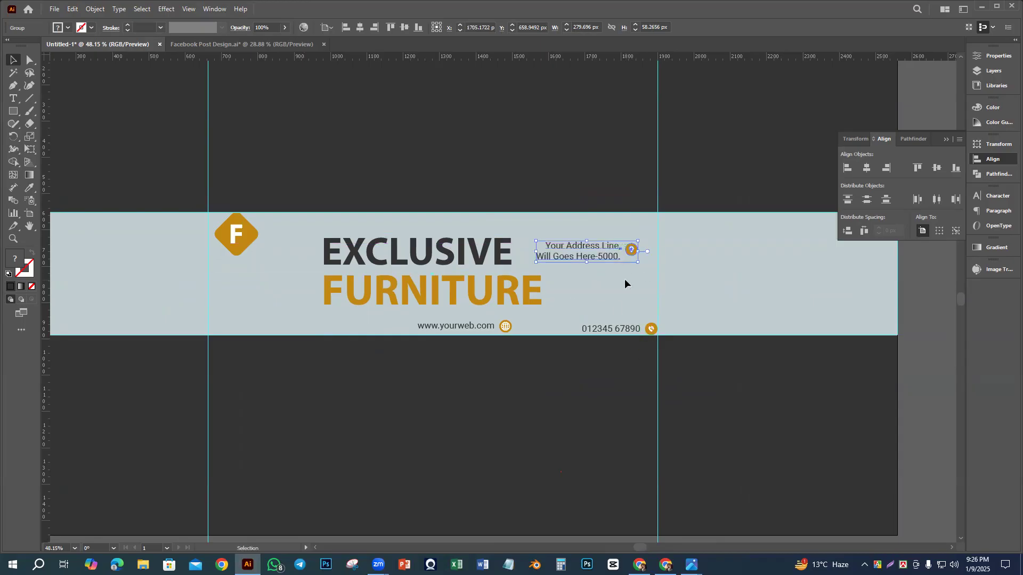
click(623, 331)
drag(622, 334, 586, 321)
drag(467, 326, 285, 331)
drag(573, 324, 423, 330)
drag(608, 247, 616, 320)
Step: Fine-tune the three contact lines, raising the address and phone slightly and shifting the website and address lines left
drag(458, 363, 604, 416)
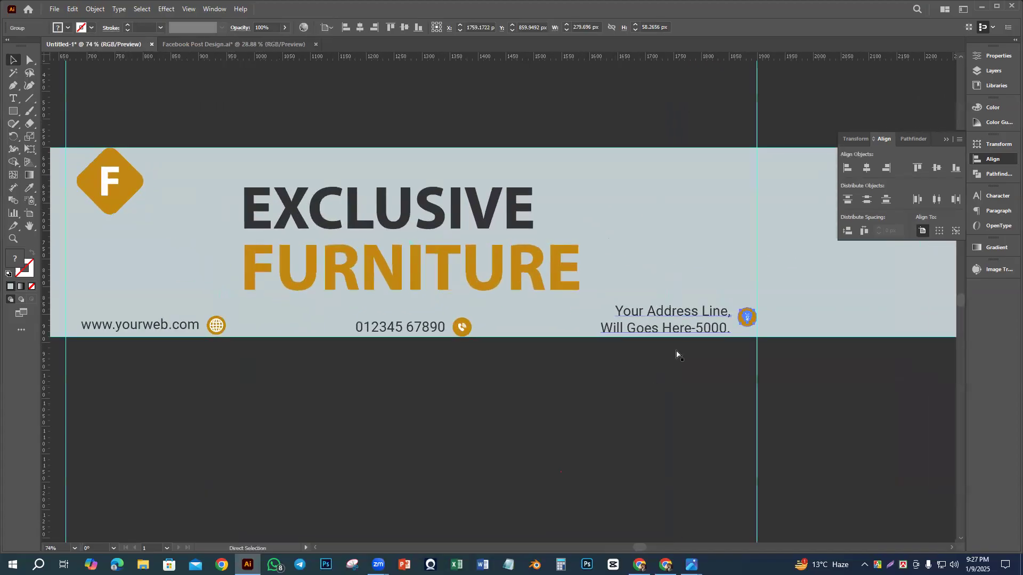
drag(677, 314, 678, 312)
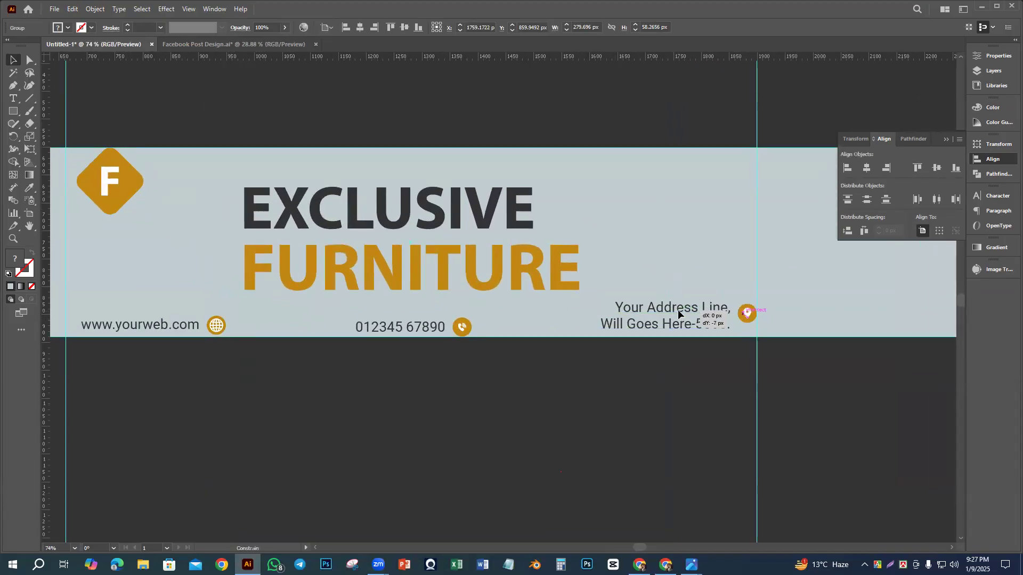
drag(436, 336, 434, 332)
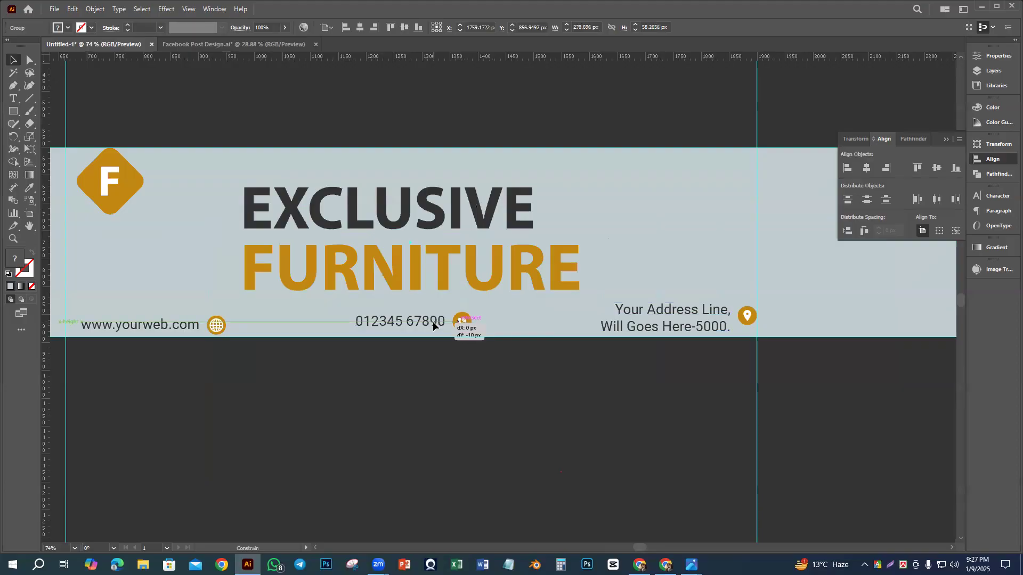
drag(184, 327, 155, 324)
drag(707, 320, 701, 317)
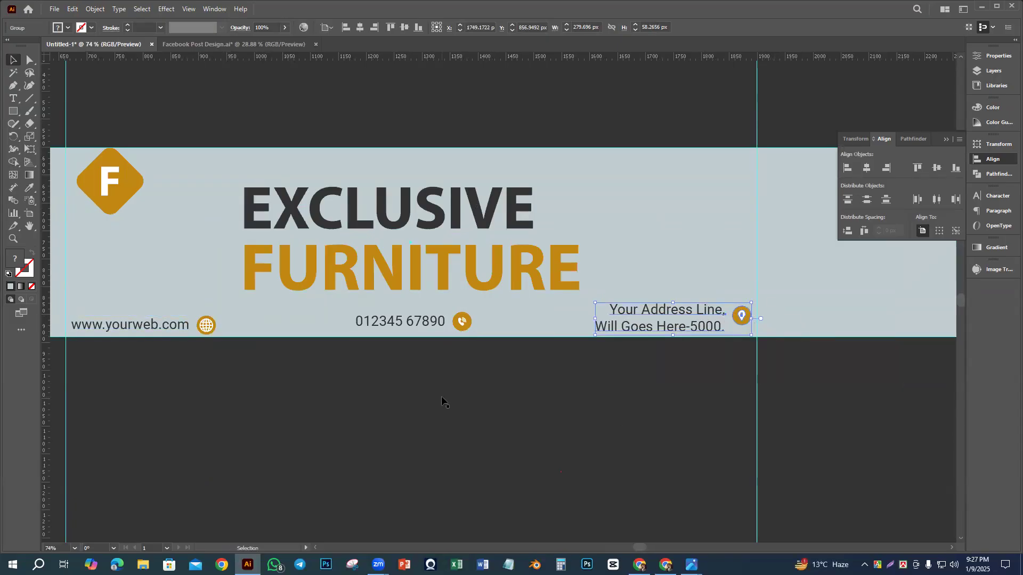
Step: Align the vertical centres of the website, phone and address lines and nudge the row up within the band
shift+click(434, 326)
shift+click(182, 327)
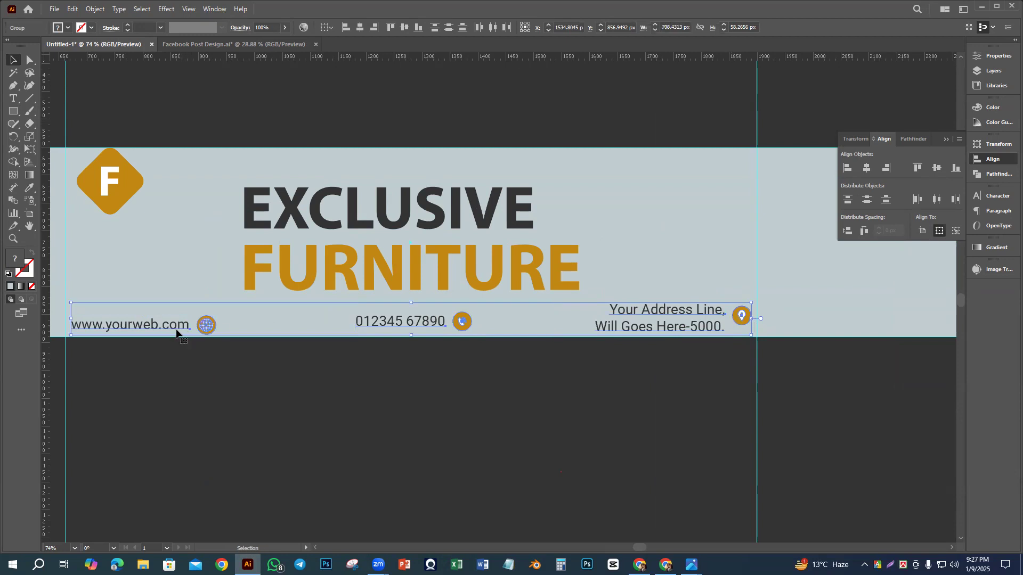
click(940, 169)
key(Up)
key(Up)
key(Up)
key(Up)
key(Up)
key(Up)
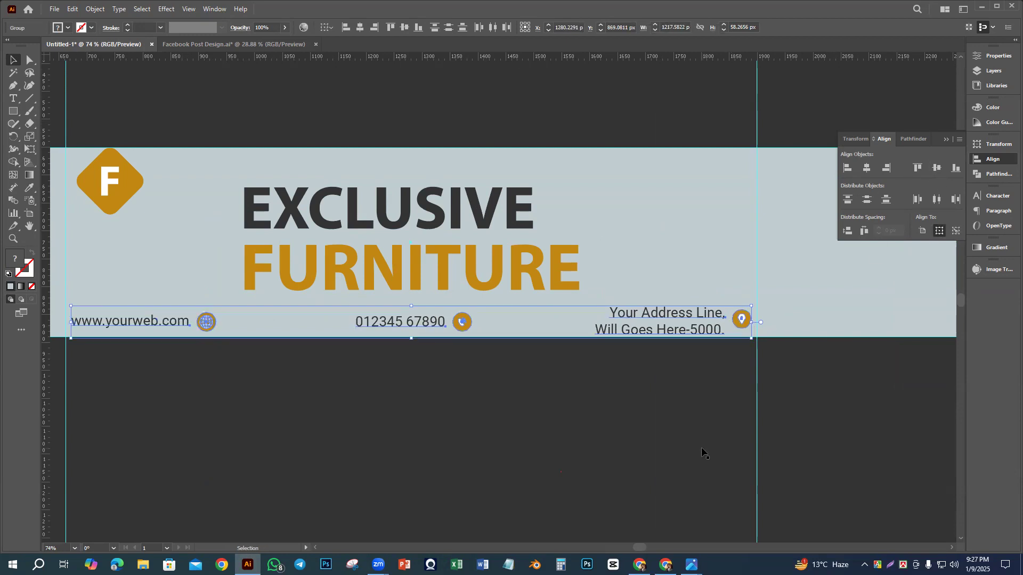
key(Up)
key(Up)
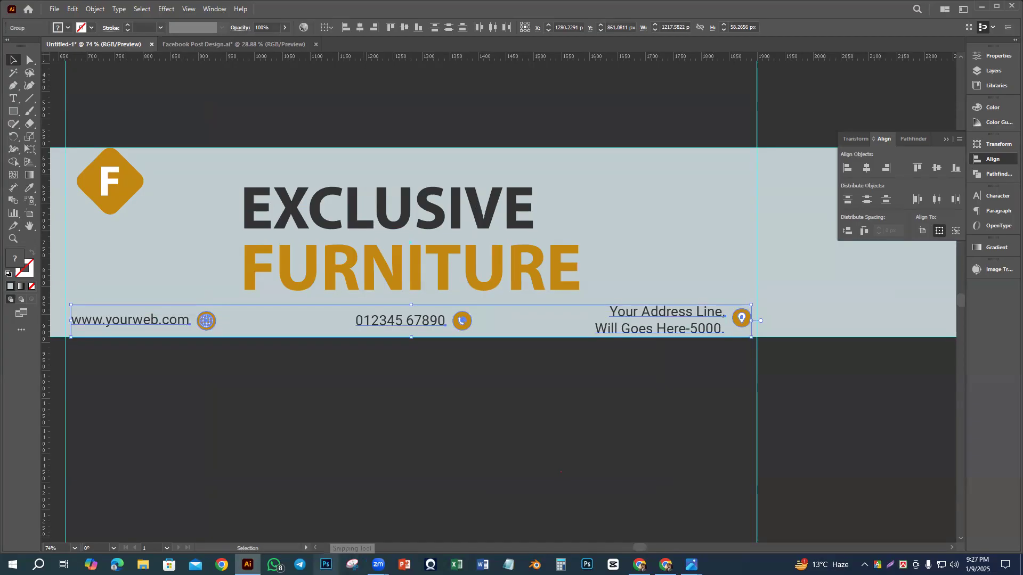
Step: Check the contact row's placement between the guides and the overall banner layout
drag(521, 403, 485, 401)
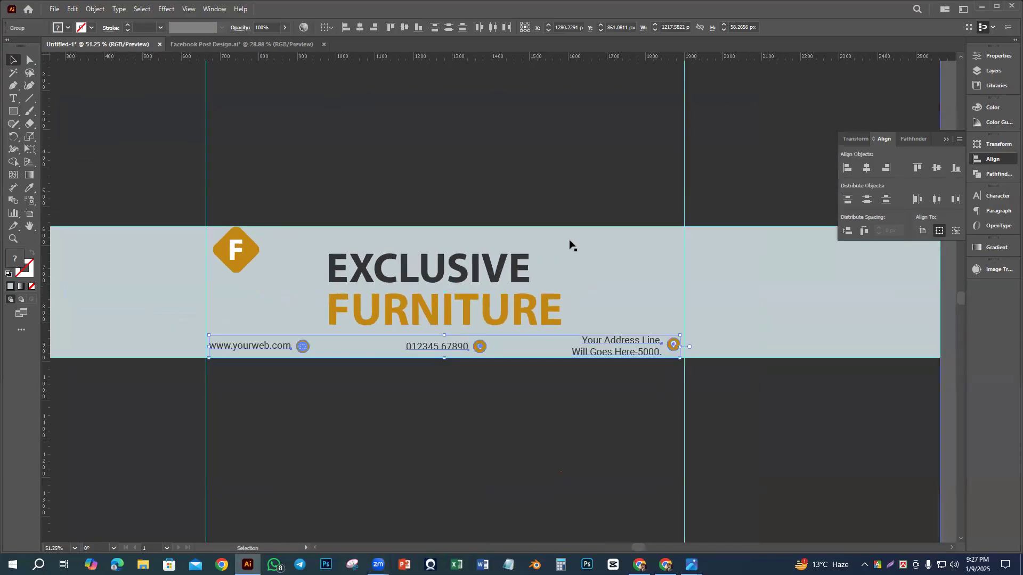
click(536, 113)
drag(329, 400, 337, 406)
click(254, 346)
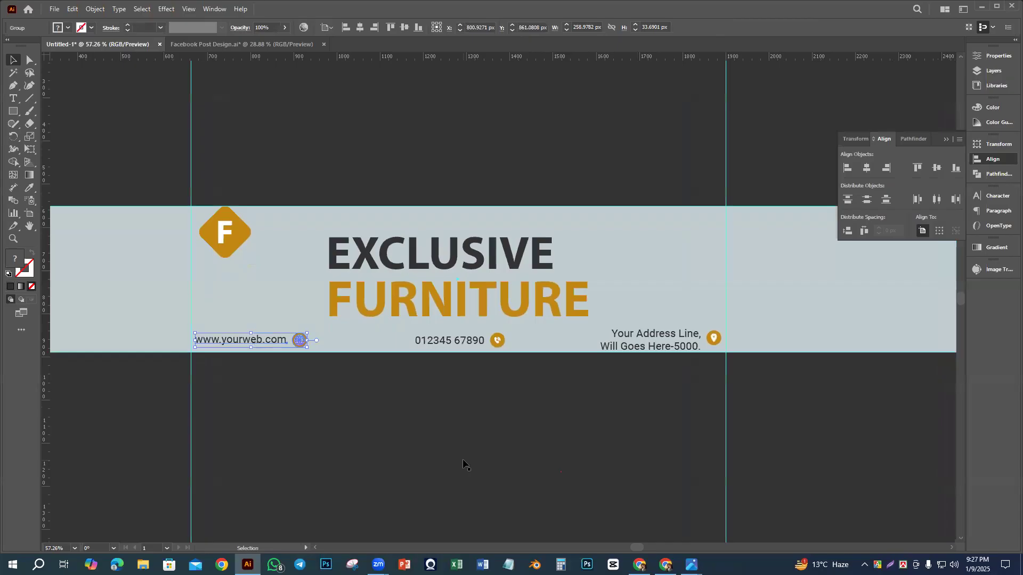
click(482, 375)
drag(503, 431, 405, 402)
click(829, 348)
click(651, 363)
click(835, 375)
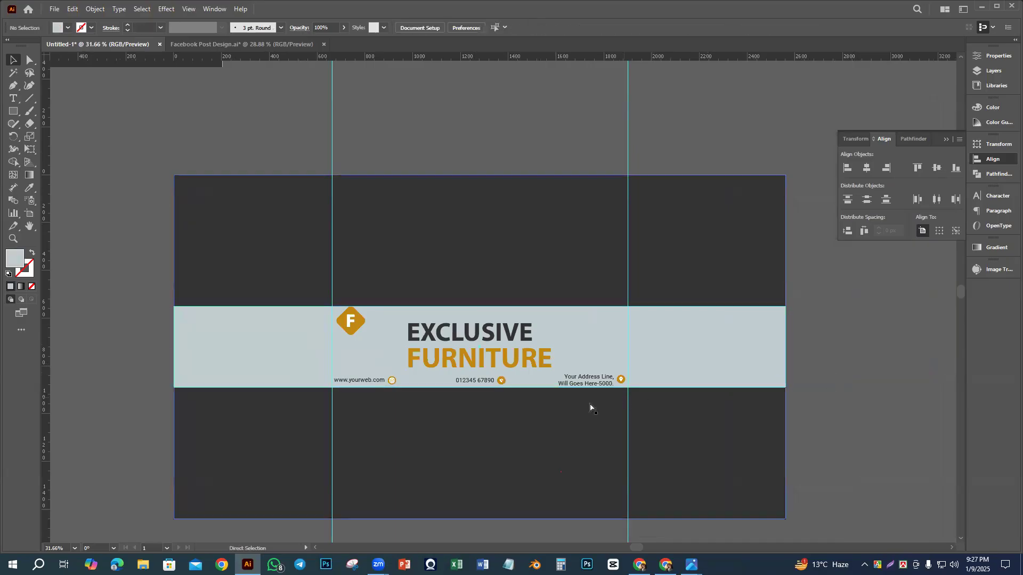
Step: Nudge the F logo slightly down and left to sit inside the band's upper corner beside the left guide
click(356, 327)
drag(364, 399, 441, 478)
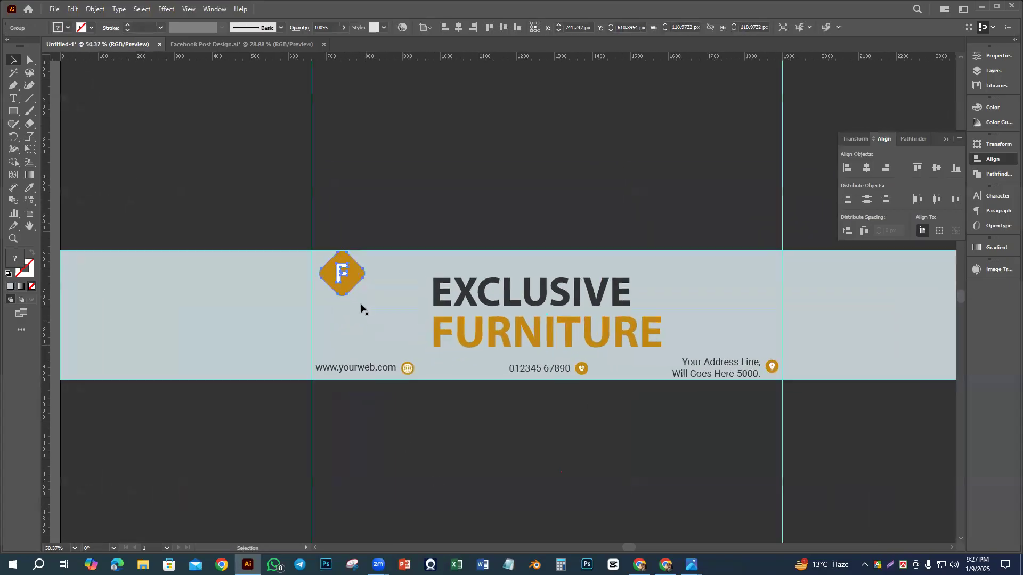
drag(350, 276, 343, 275)
drag(356, 317, 462, 399)
drag(324, 255, 338, 264)
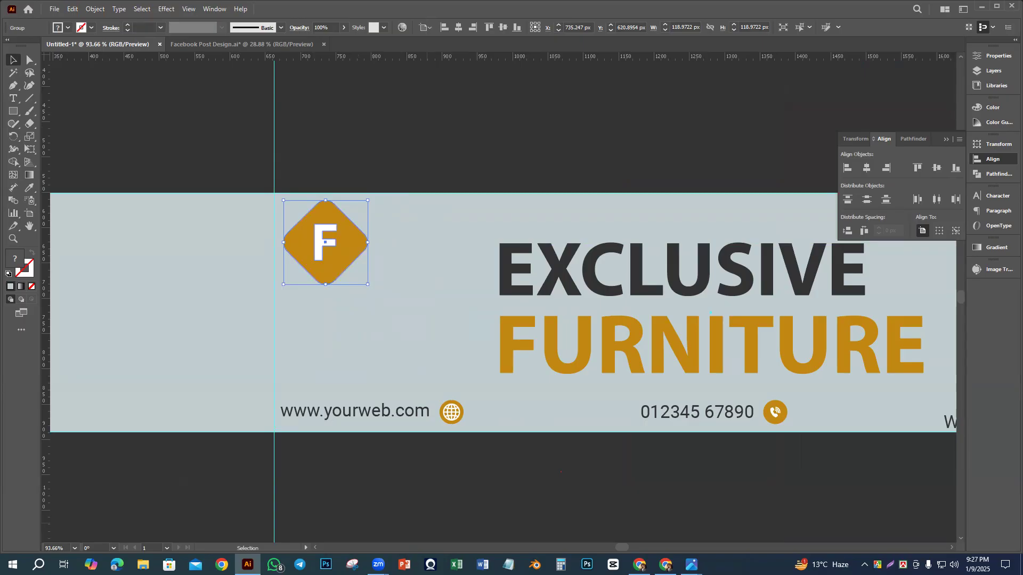
Step: Switch to the reference image channels4_banner.jpg, examine its banner layout and return to Illustrator
mouse_move(691, 564)
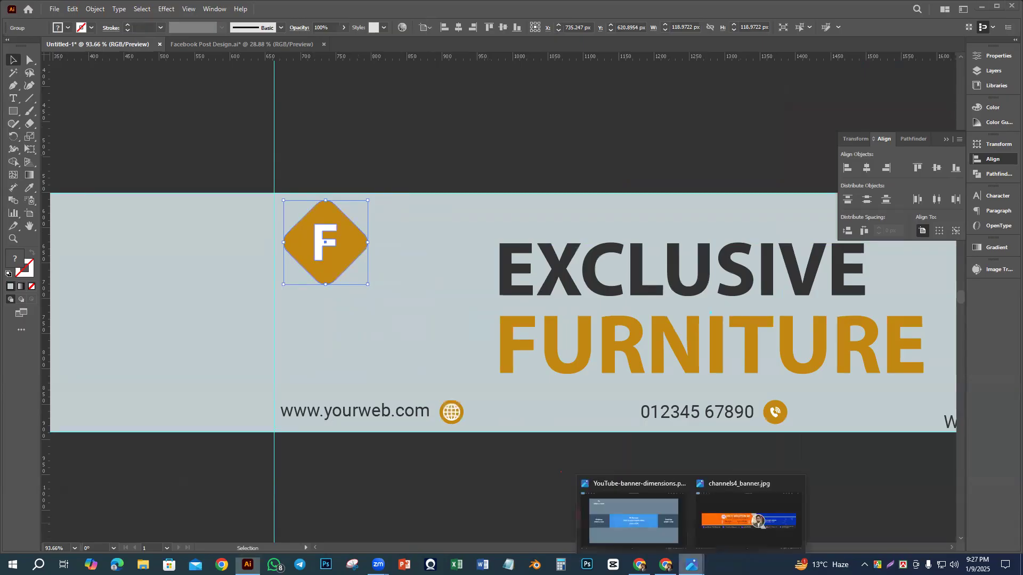
click(749, 533)
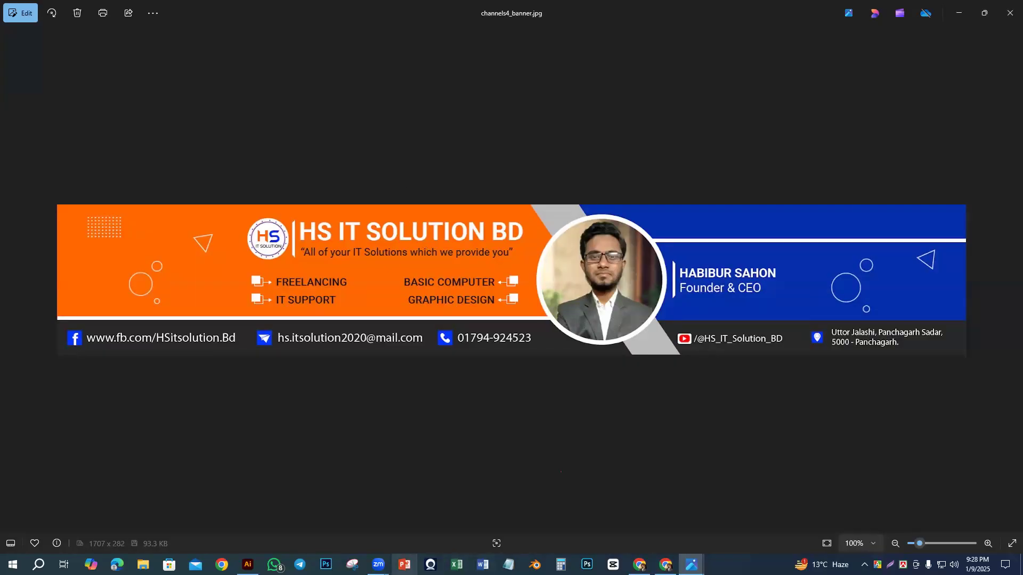
click(247, 564)
Step: Centre-align the EXCLUSIVE FURNITURE title text and centre it horizontally on the artboard
key(ctrl+space)
drag(442, 354, 324, 334)
click(586, 358)
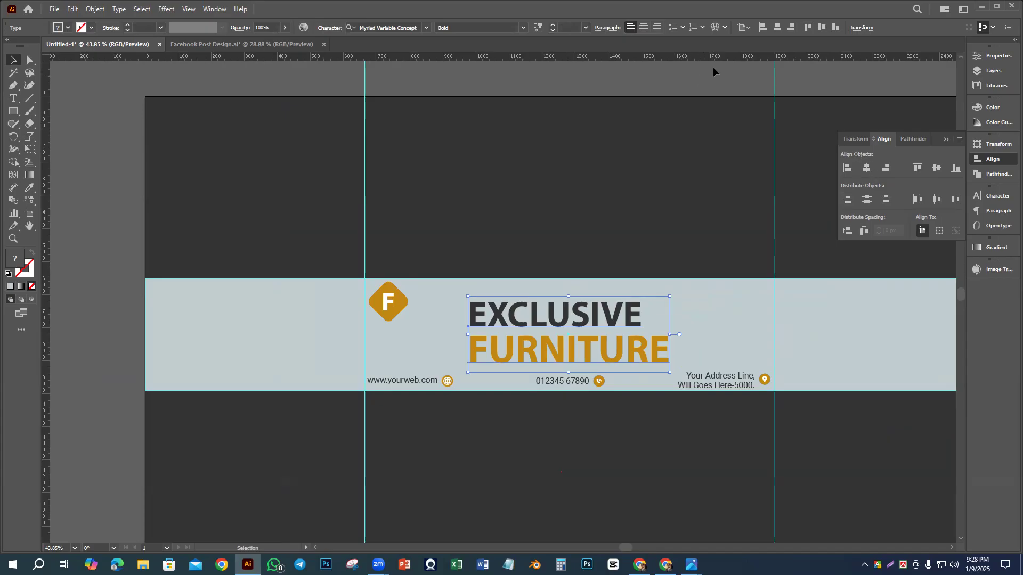
click(643, 27)
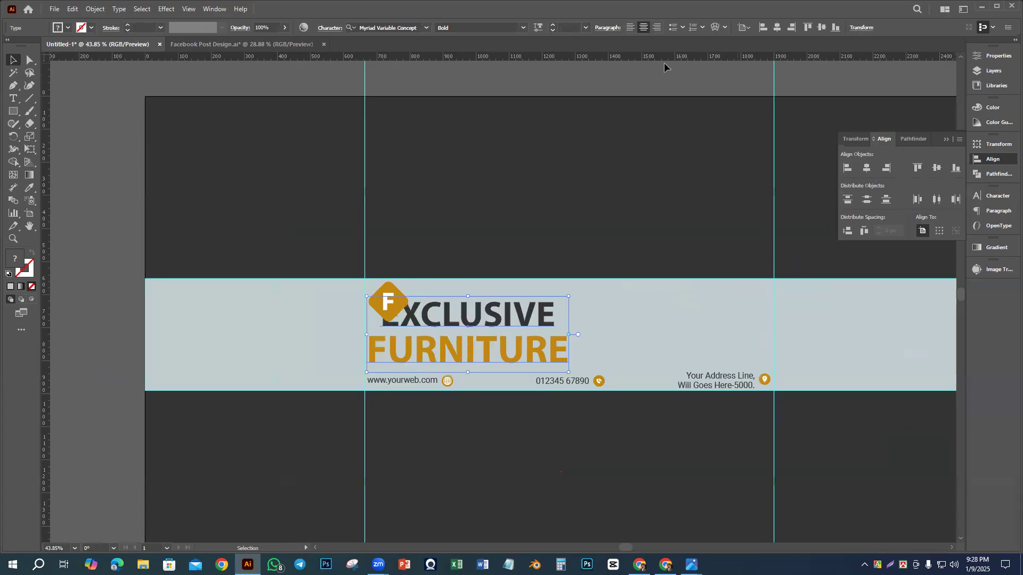
click(867, 168)
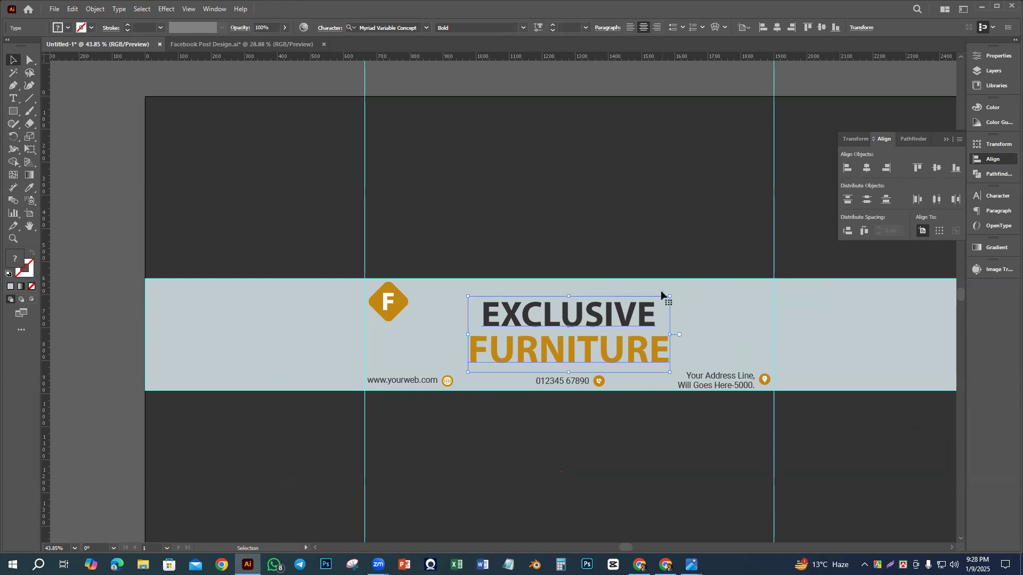
click(561, 432)
click(580, 322)
click(683, 470)
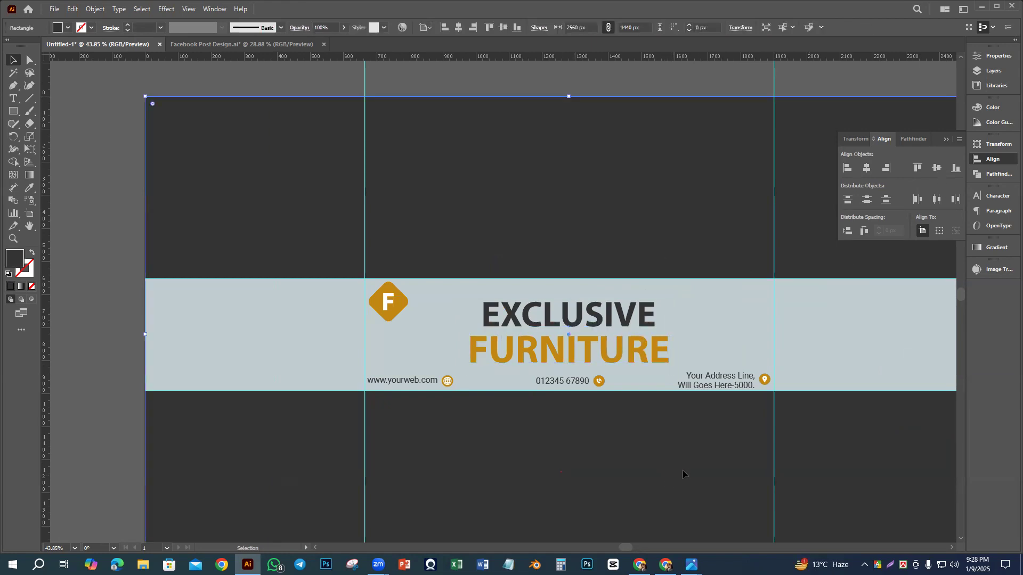
Step: Lock the furniture post's background so that the circular sofa photo can be selected separately
scroll(682, 474, down, 3)
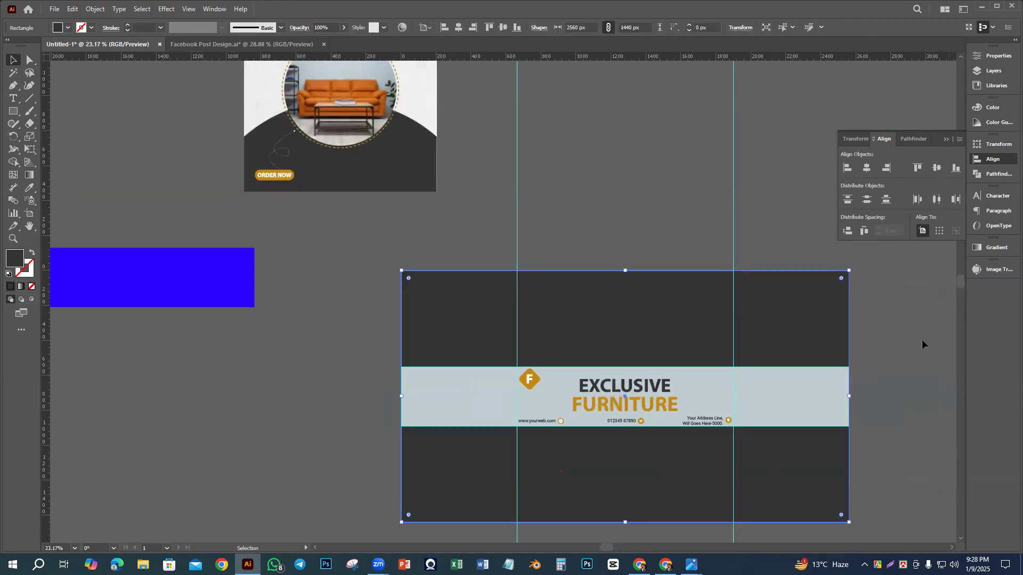
click(911, 341)
scroll(398, 303, up, 2)
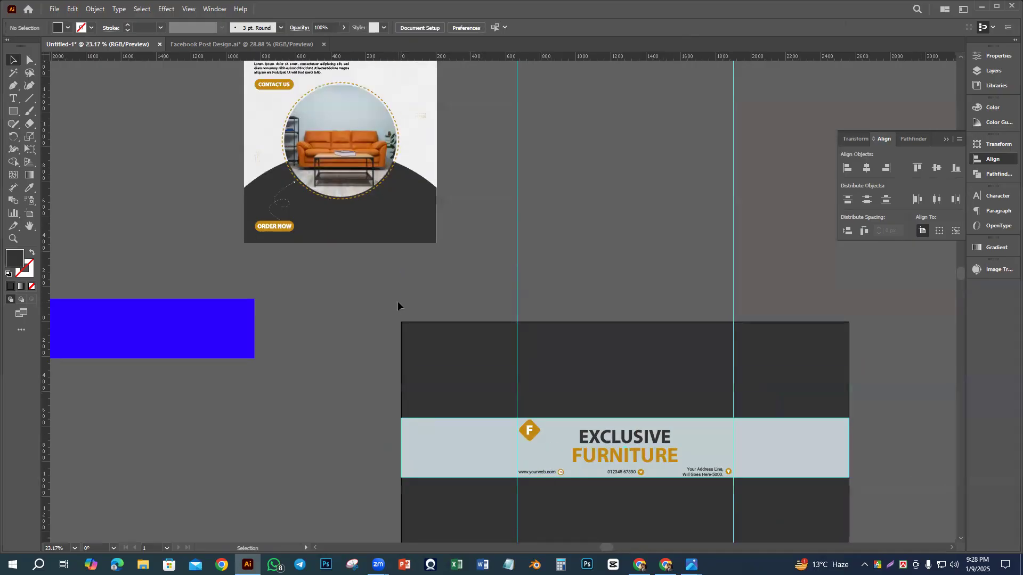
click(339, 167)
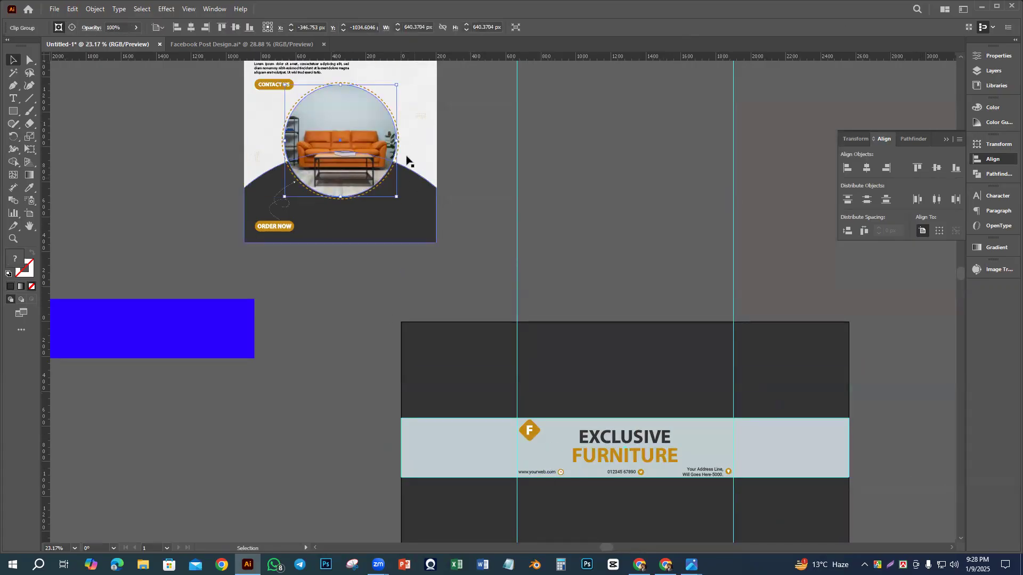
click(469, 156)
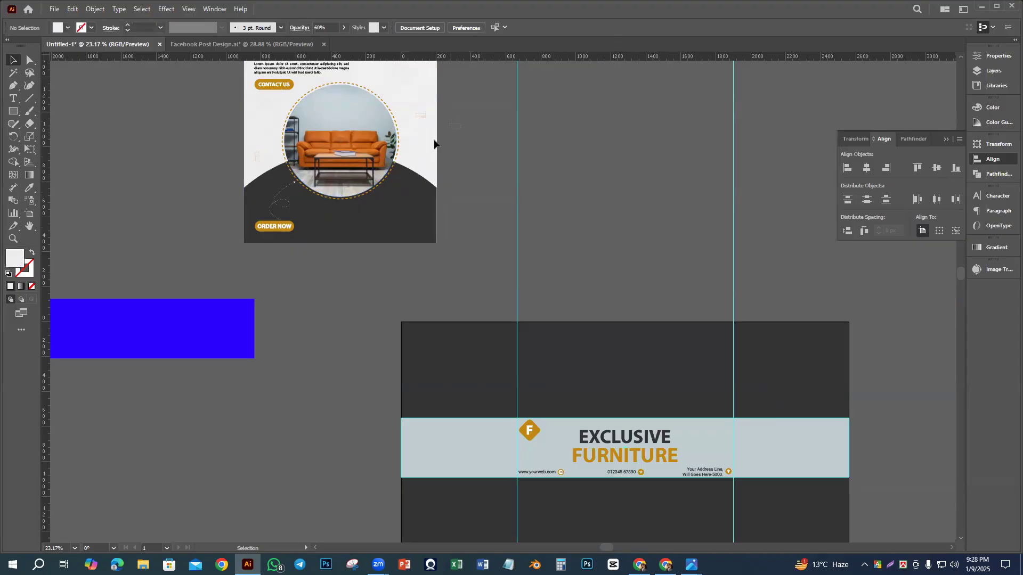
click(439, 185)
key(ctrl+2)
Step: Group the circular sofa photo with its dashed ring and place it over the middle of the banner band
drag(388, 86, 635, 463)
key(ctrl+g)
click(657, 290)
drag(630, 359, 686, 418)
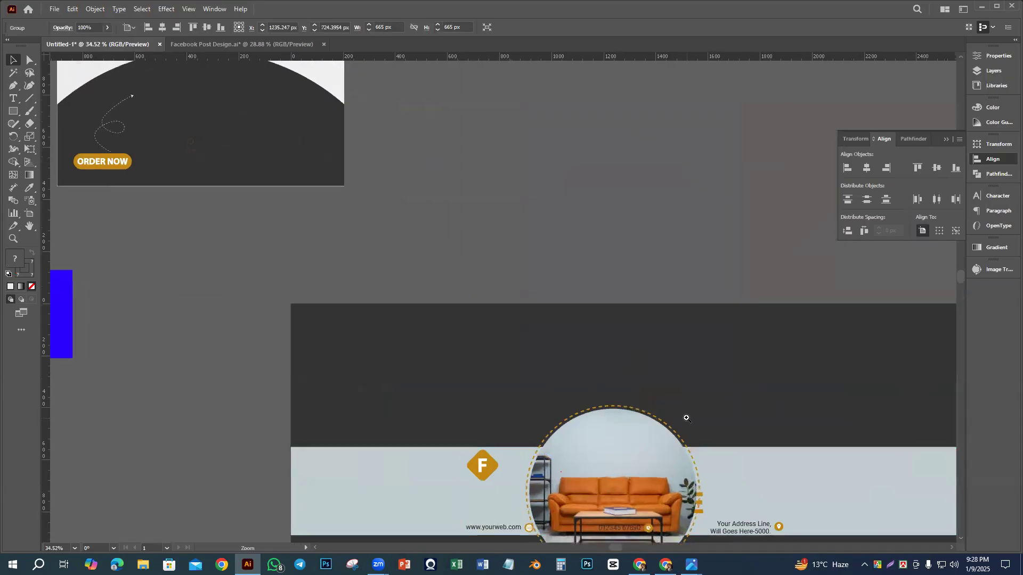
scroll(674, 405, down, 3)
scroll(637, 464, up, 2)
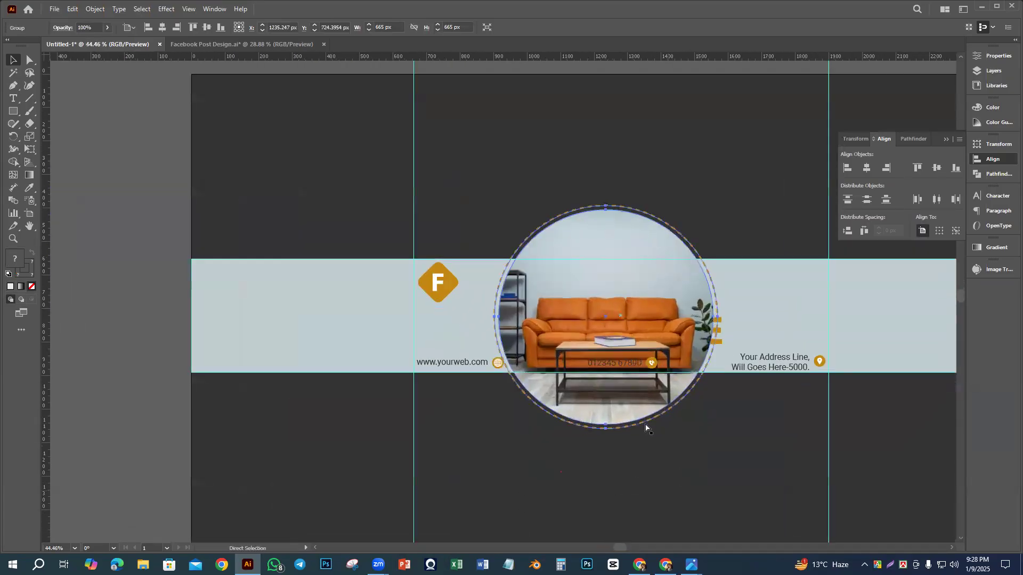
drag(627, 334, 627, 331)
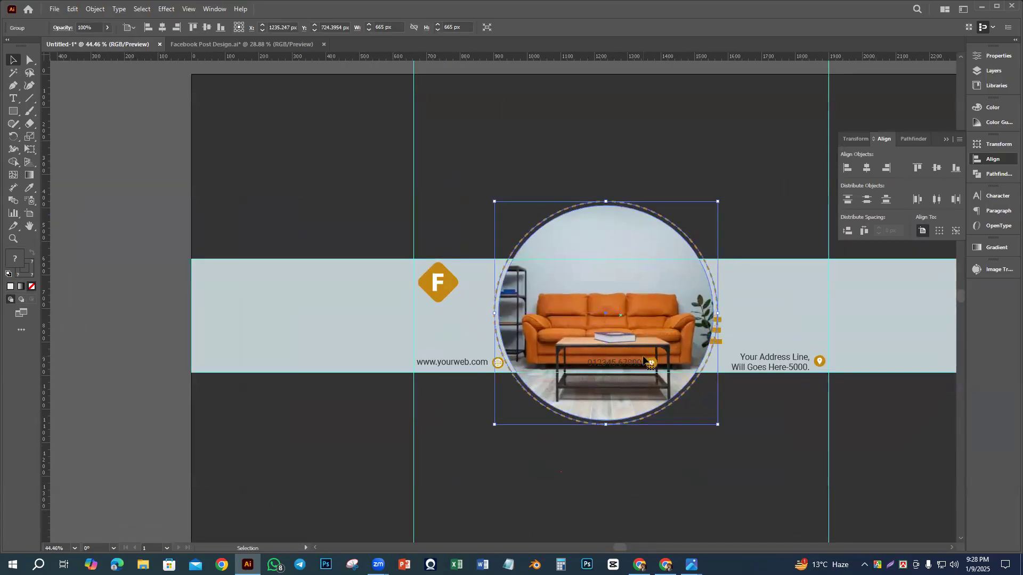
Step: Rearrange the stacking order so the sofa photo lies above the dark background and light band but behind the title and contact text
key(ctrl+shift+bracketleft)
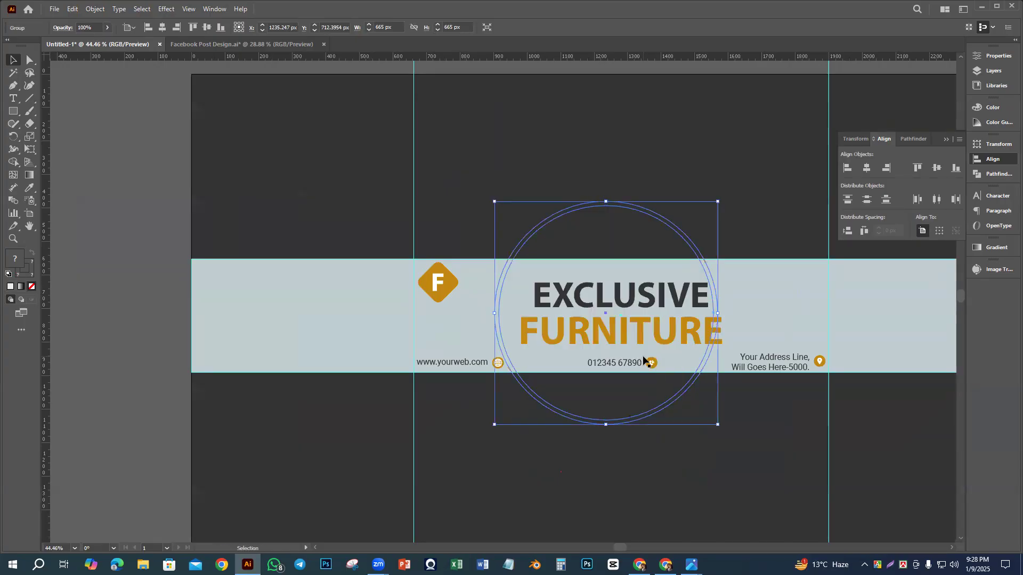
click(660, 169)
key(ctrl+shift+bracketleft)
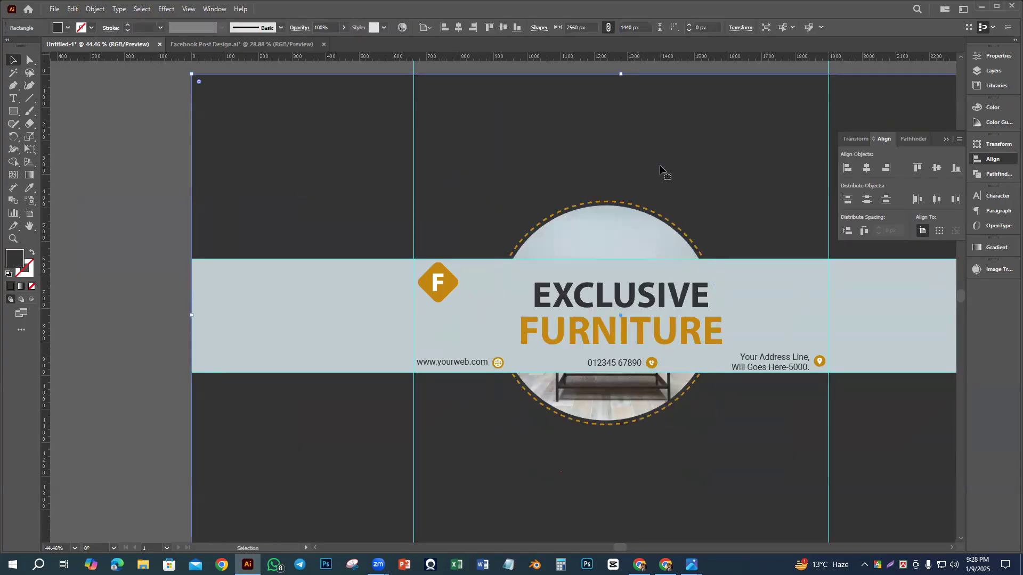
click(649, 397)
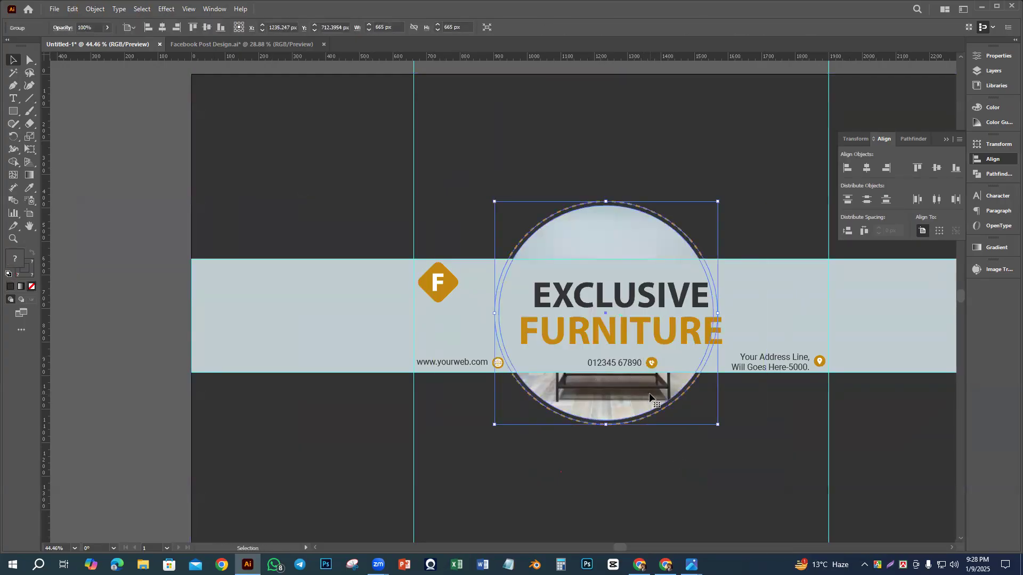
key(a)
key(ctrl+bracketright)
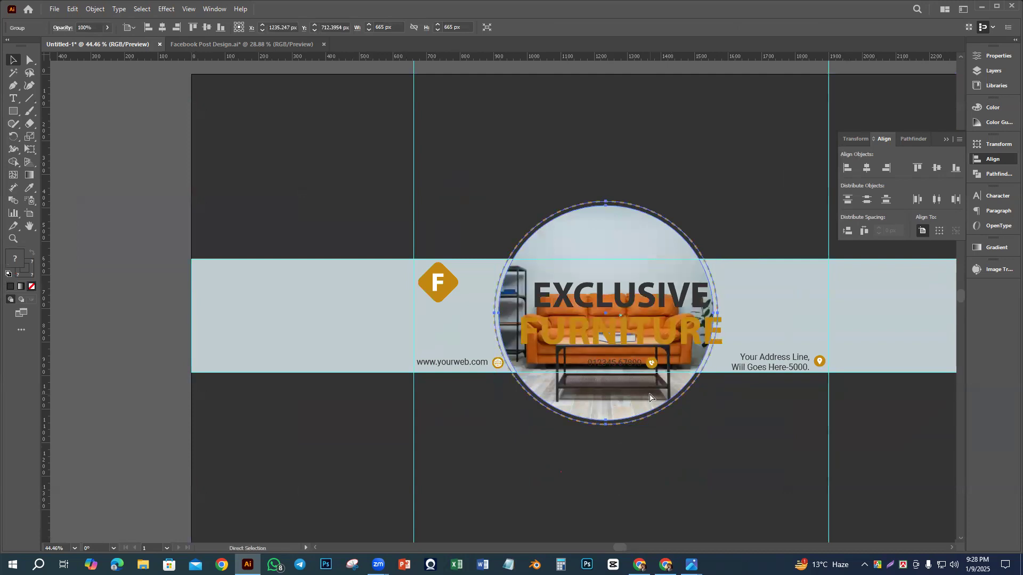
key(v)
click(630, 331)
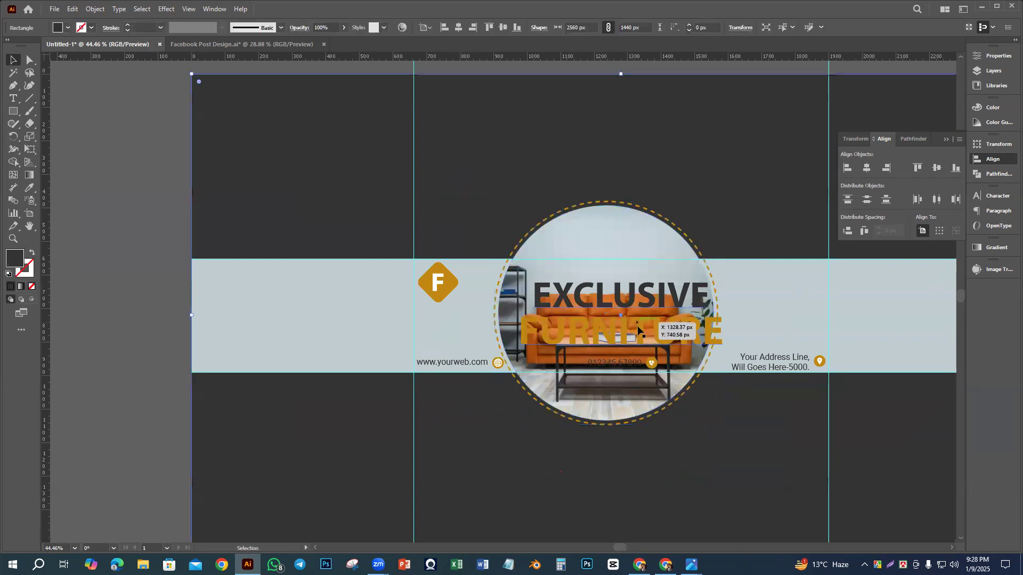
Step: Scale the sofa photo group down proportionally around its centre to about 434 px
click(645, 410)
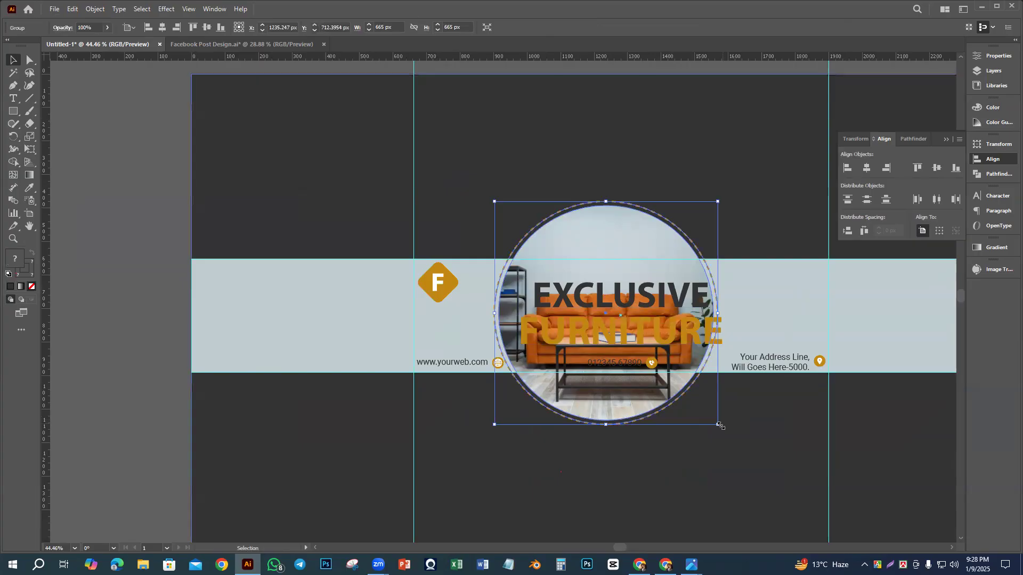
click(719, 470)
click(675, 405)
drag(717, 425, 679, 408)
click(696, 458)
key(ctrl+space)
drag(669, 444, 719, 495)
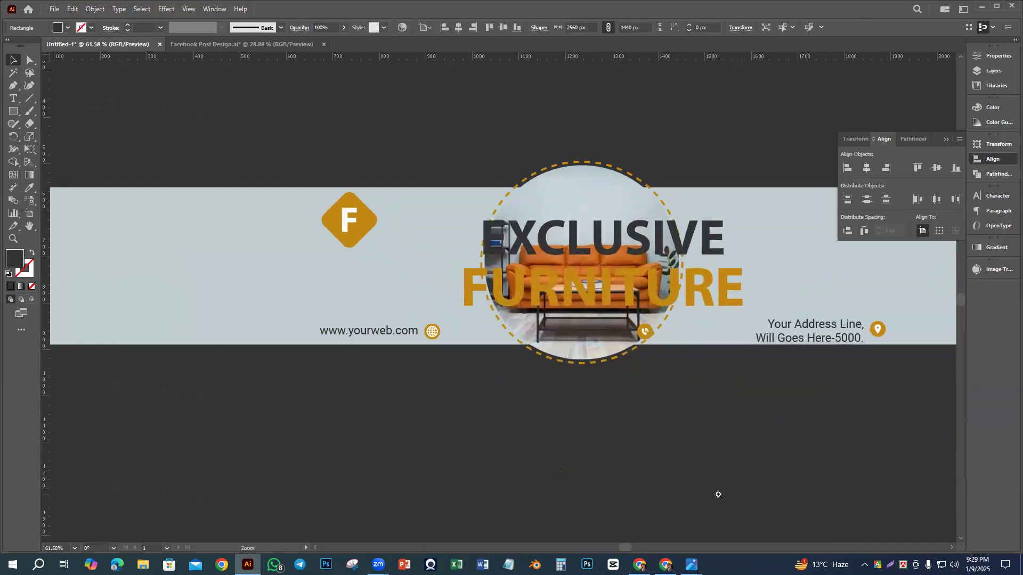
Step: Centre the sofa photo group horizontally and vertically on the artboard
click(644, 251)
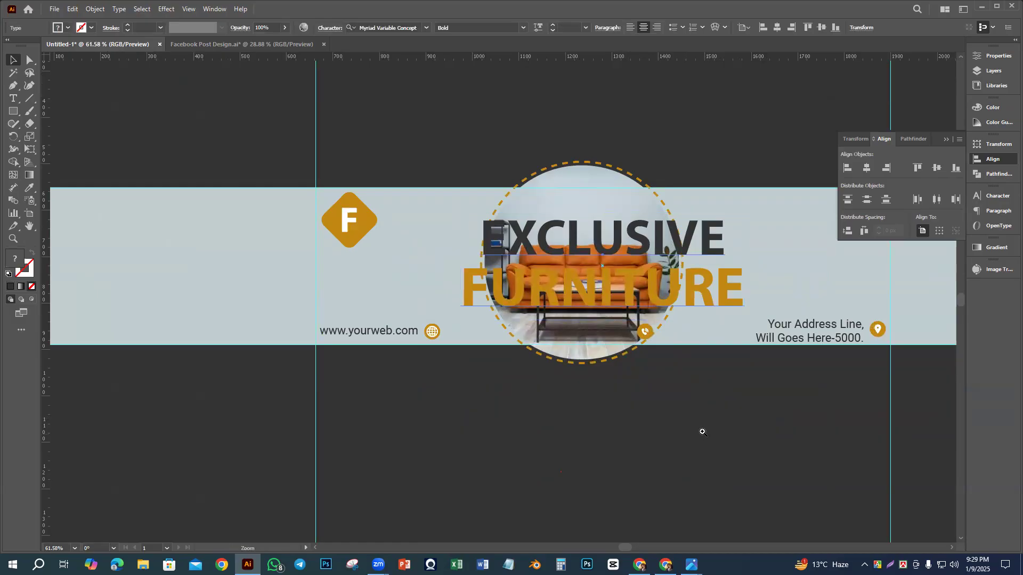
scroll(692, 427, down, 3)
click(655, 301)
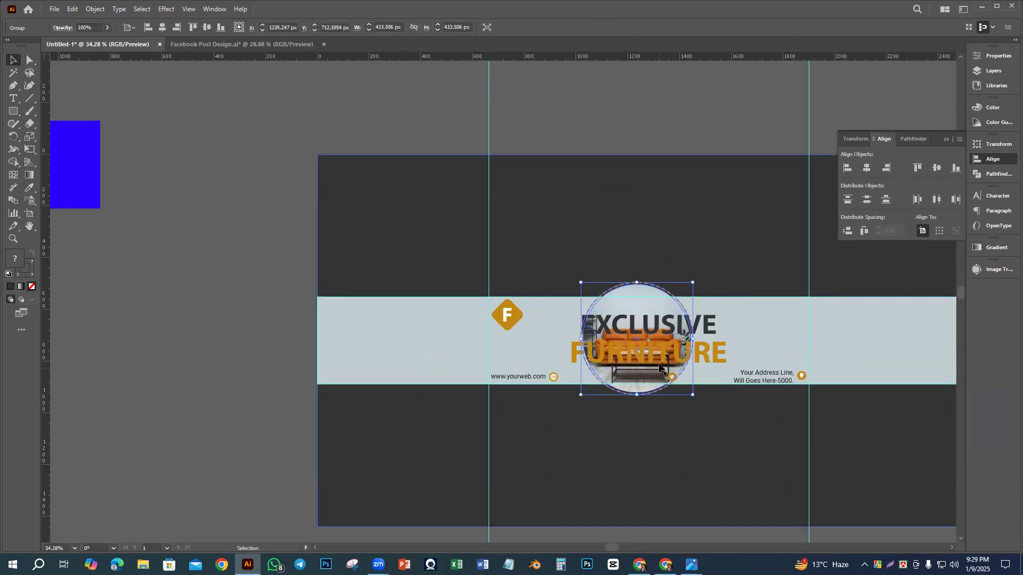
scroll(692, 431, up, 2)
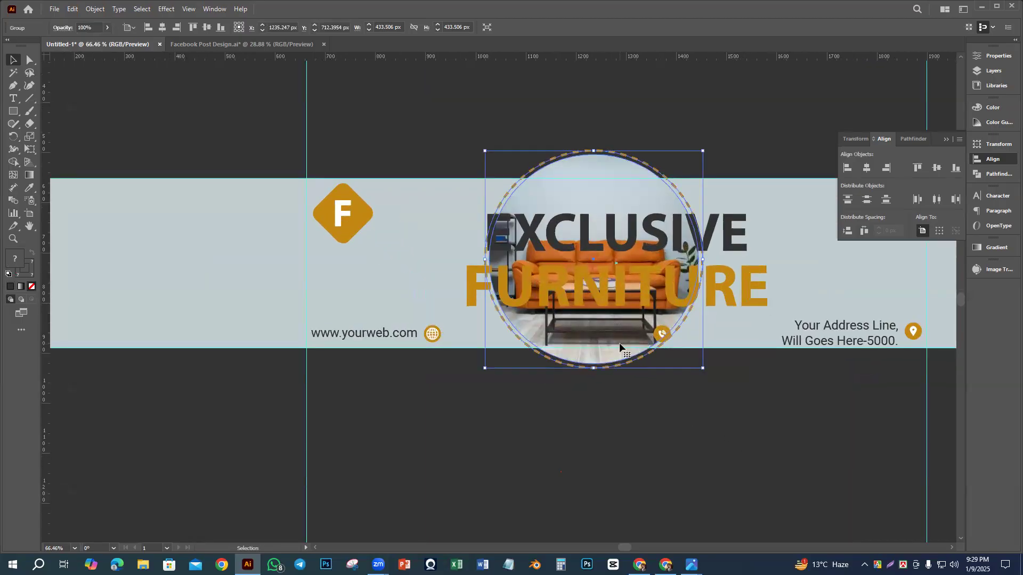
click(729, 293)
click(646, 342)
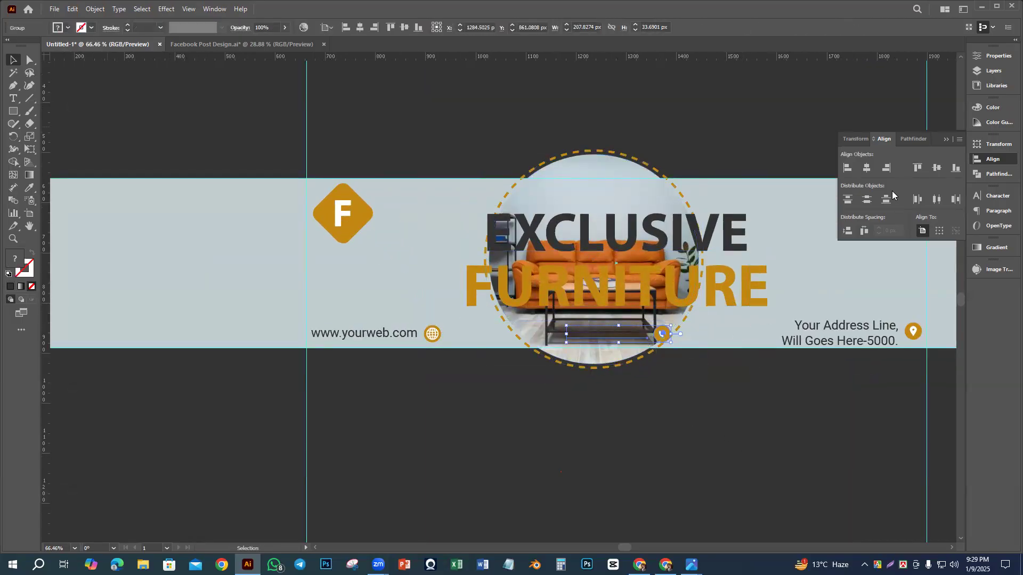
click(633, 182)
click(867, 169)
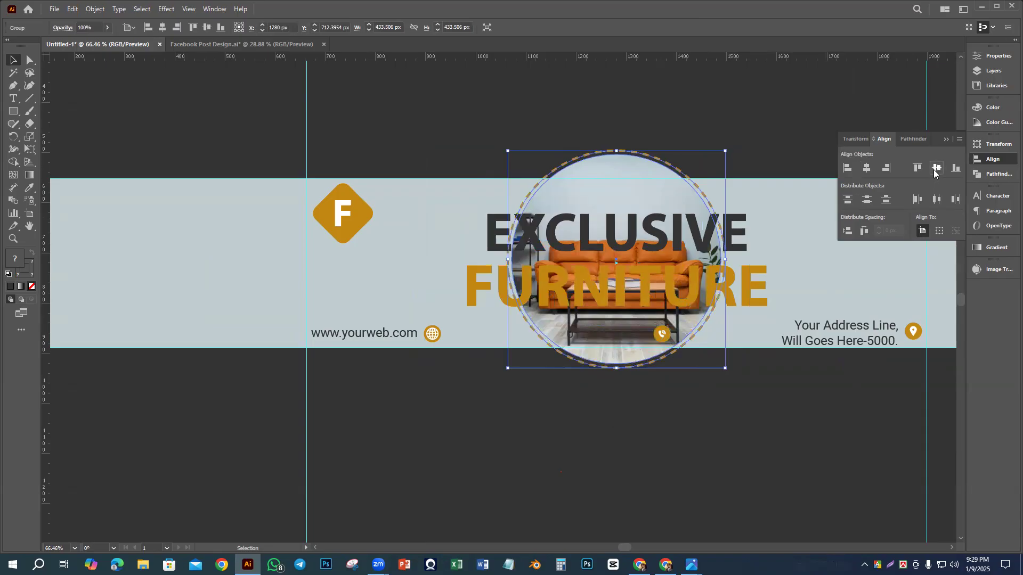
click(748, 424)
Step: Move the EXCLUSIVE FURNITURE title down off the band, clear of the sofa photo
click(622, 292)
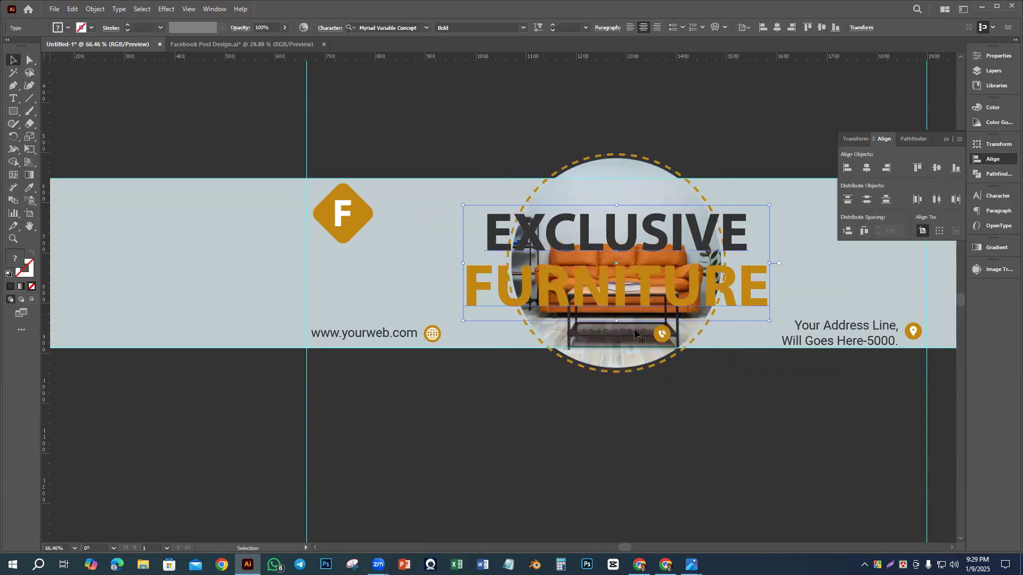
drag(710, 443, 559, 421)
drag(742, 461, 653, 447)
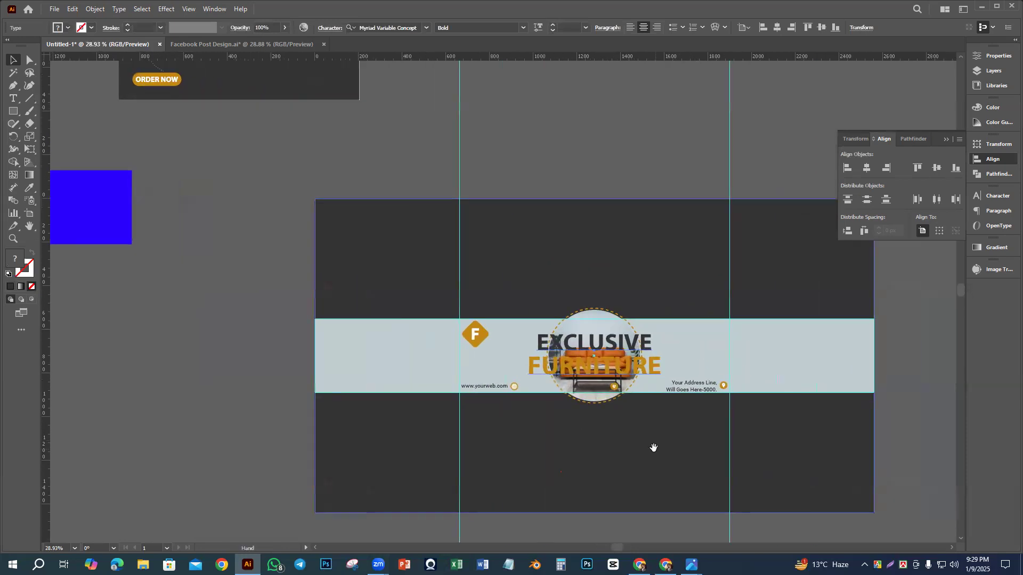
drag(610, 369, 632, 472)
drag(639, 426, 746, 493)
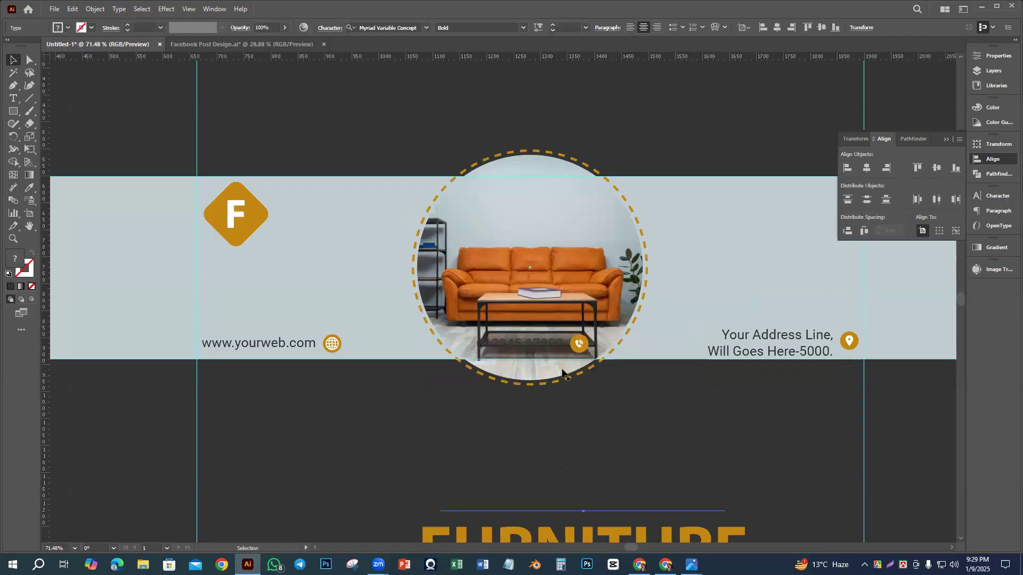
Step: Shrink the sofa photo group to about 280 px, place it between the logo and phone number, and centre it vertically on the artboard
click(550, 349)
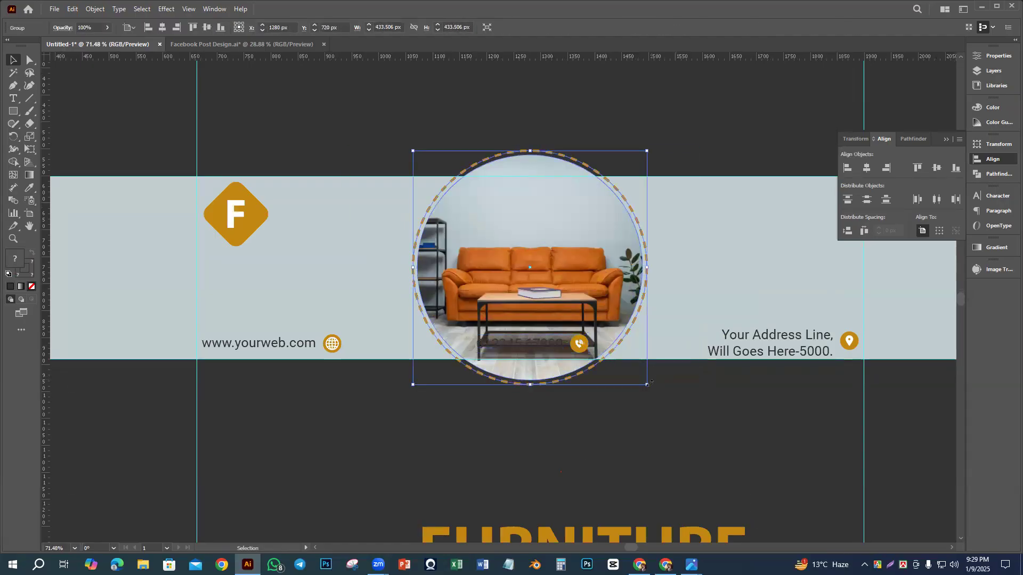
drag(649, 385, 592, 361)
click(636, 423)
drag(613, 417, 538, 406)
drag(603, 511, 686, 456)
click(587, 360)
drag(597, 366, 507, 352)
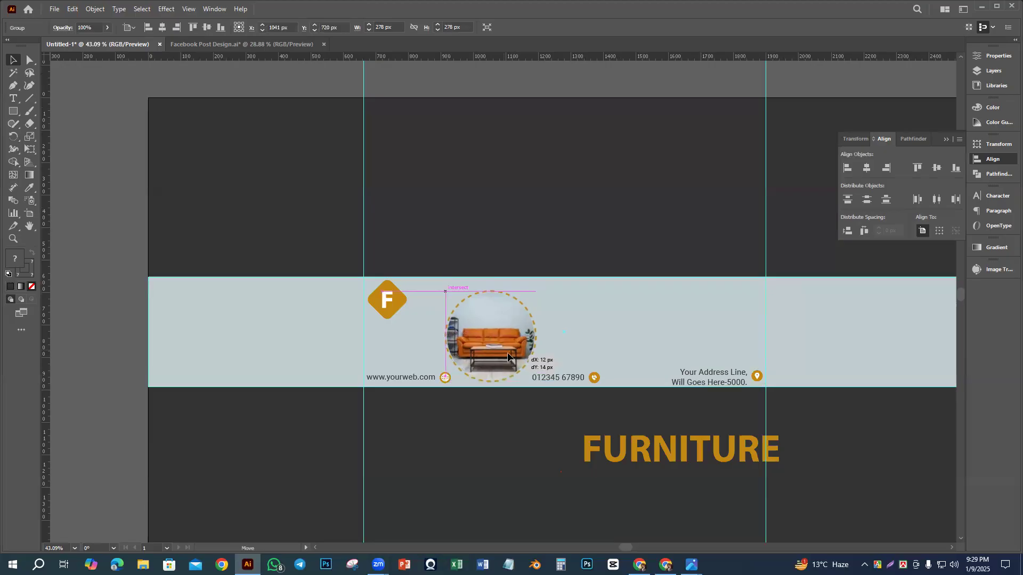
click(936, 168)
Step: Move the title back onto the band to the right of the sofa photo and left-align its text
drag(657, 424, 625, 353)
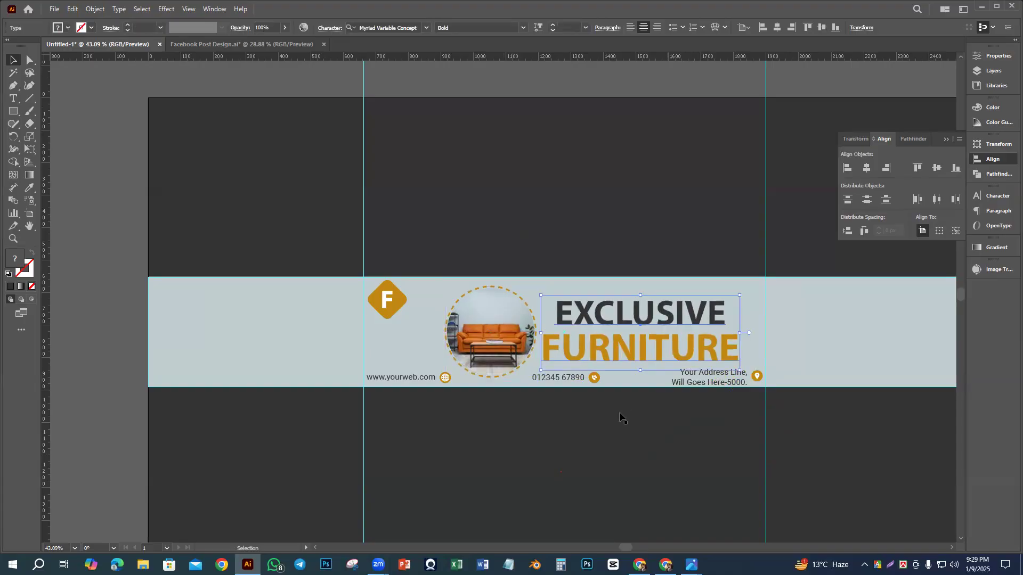
scroll(613, 447, up, 2)
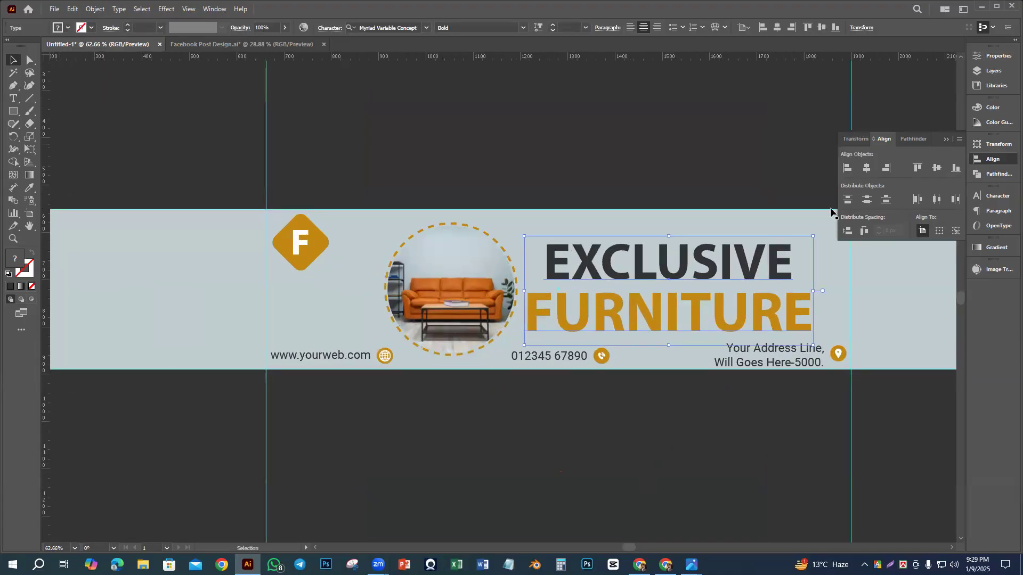
click(629, 32)
drag(688, 274, 545, 274)
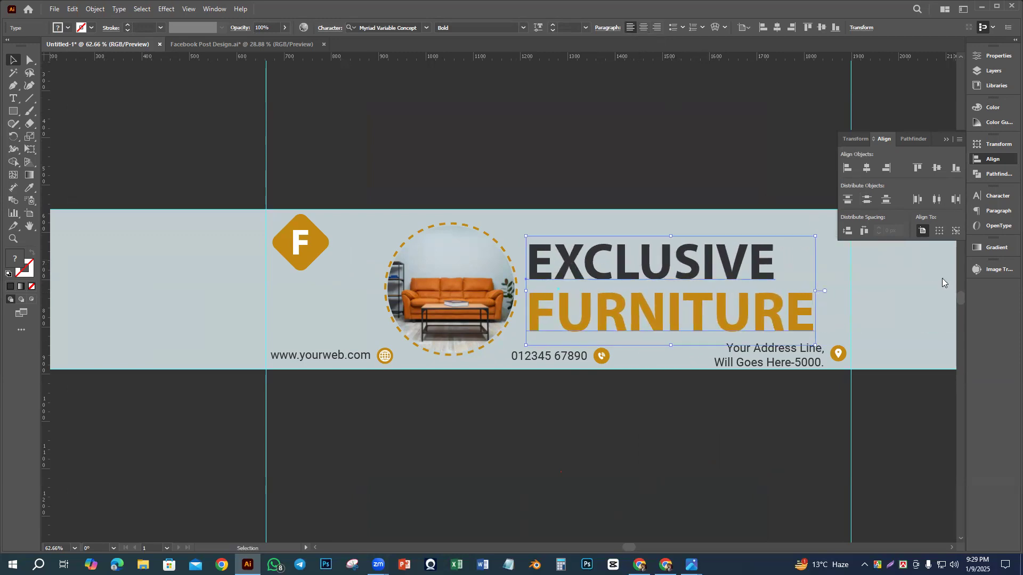
Step: Group the sofa photo with the EXCLUSIVE FURNITURE title and centre the group vertically on the artboard
shift+click(518, 319)
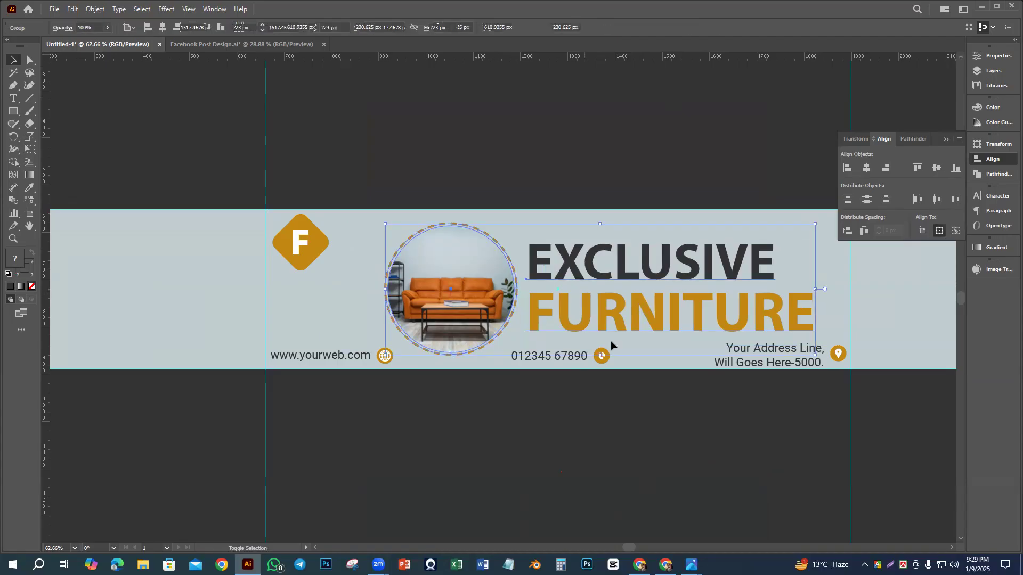
click(607, 280)
click(938, 169)
drag(489, 319, 469, 307)
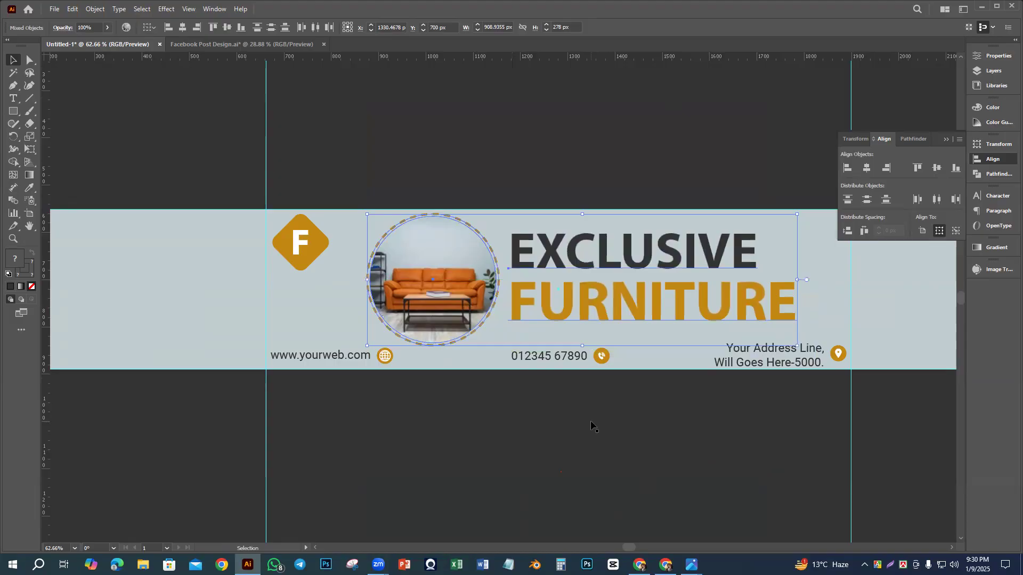
key(ctrl+g)
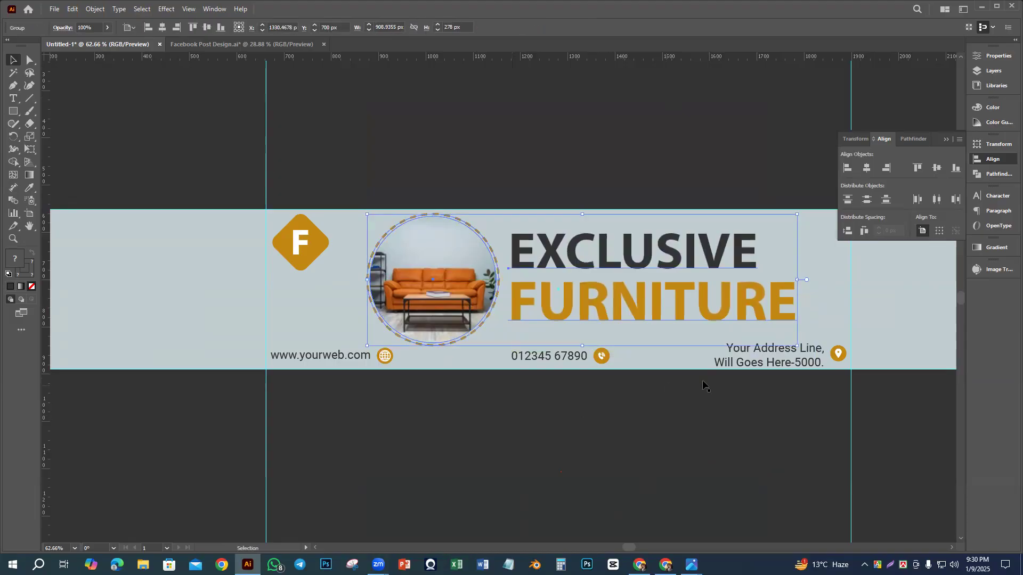
click(936, 168)
click(649, 480)
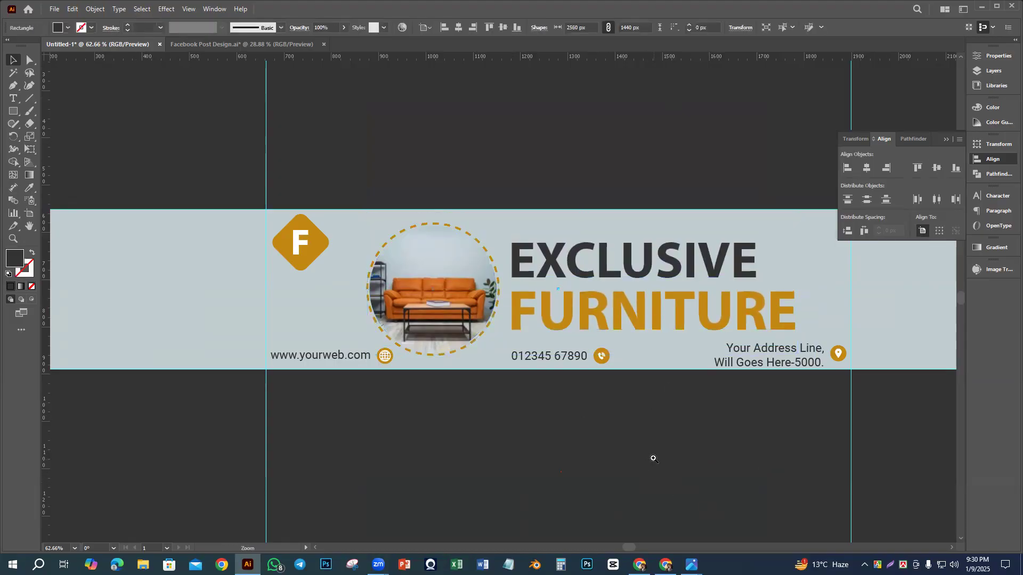
Step: Move the F logo to the right end of the safe area and shift the sofa-and-title group about 185 px toward the left guide
alt+scroll(650, 456, down, 3)
scroll(629, 442, down, 1)
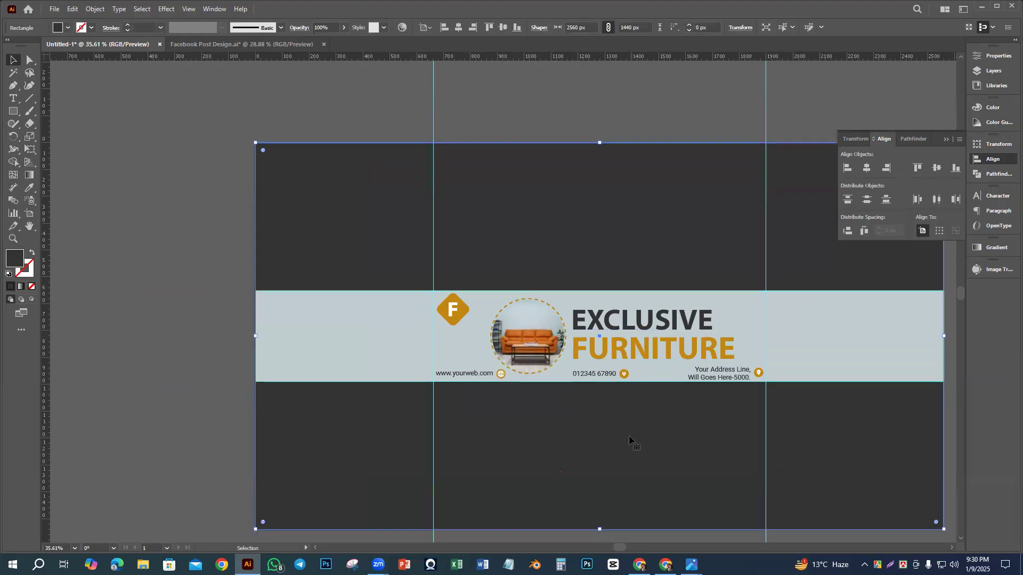
key(a)
key(v)
alt+scroll(568, 445, up, 2)
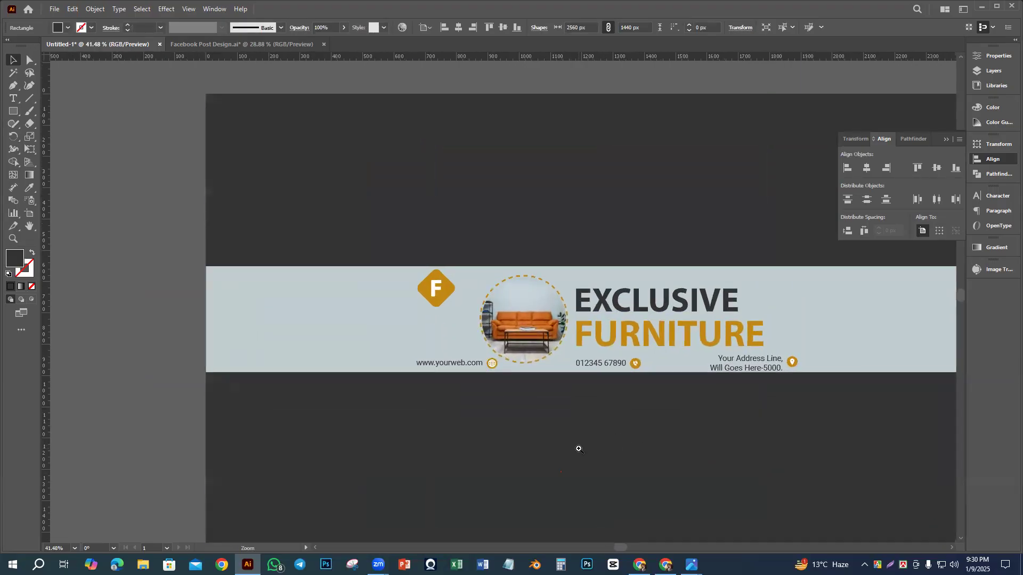
drag(441, 296, 783, 291)
click(610, 313)
drag(610, 314, 552, 307)
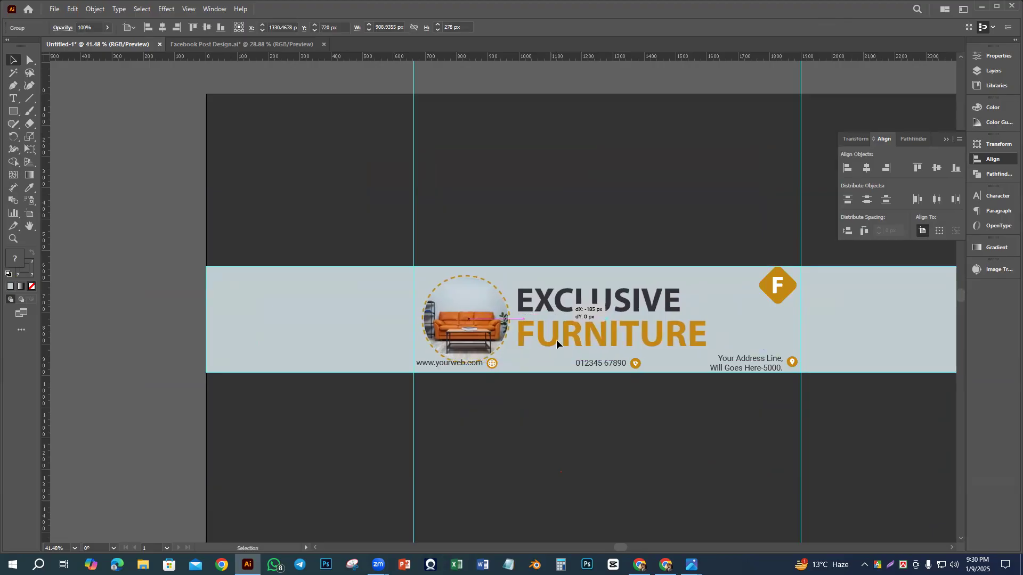
Step: Stack the phone number and website with their icons above the address, beneath the F logo
click(571, 435)
drag(613, 419, 643, 444)
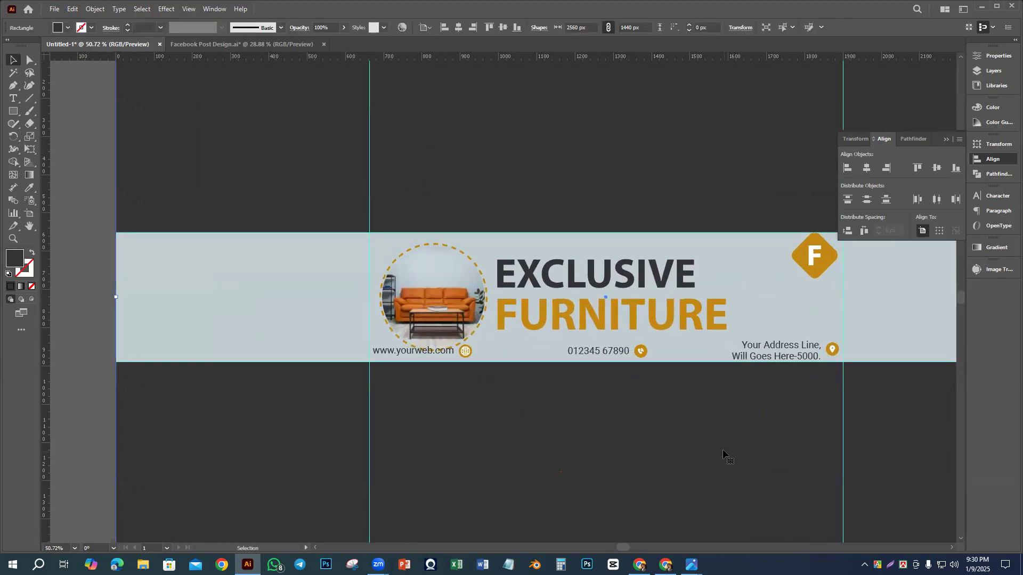
drag(699, 428, 552, 414)
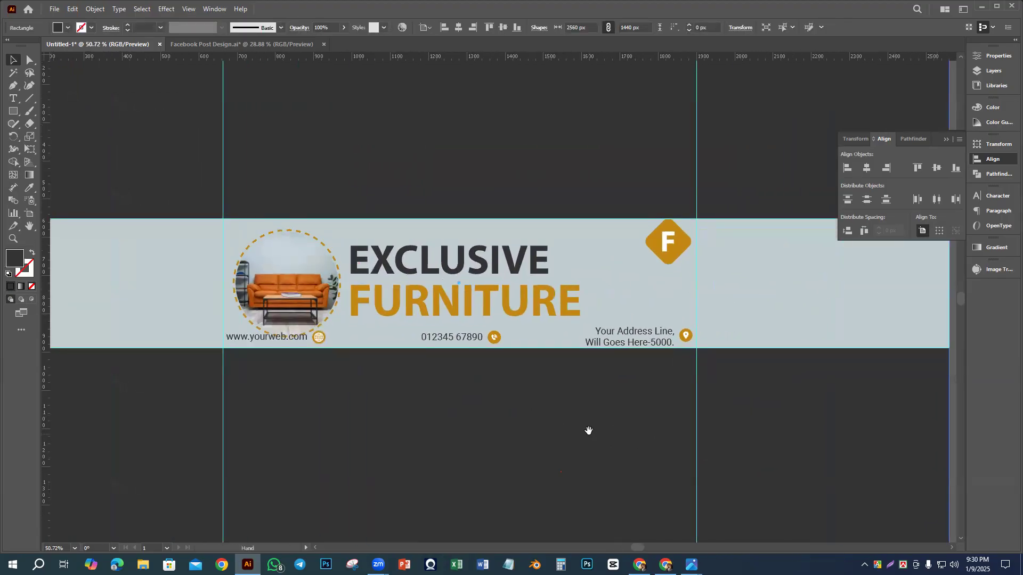
key(ctrl+0)
drag(508, 371, 628, 341)
drag(388, 370, 607, 349)
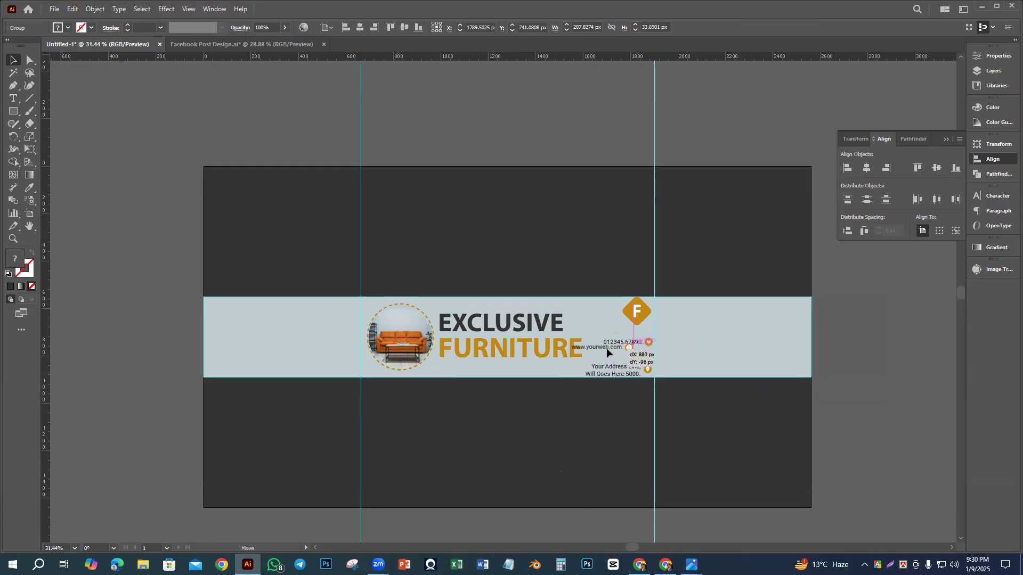
click(585, 424)
drag(485, 417, 547, 421)
Step: Shift the sofa-and-title group about 18 px left and 11 px up, and ungroup it
click(533, 320)
drag(648, 285, 613, 286)
drag(445, 309, 435, 298)
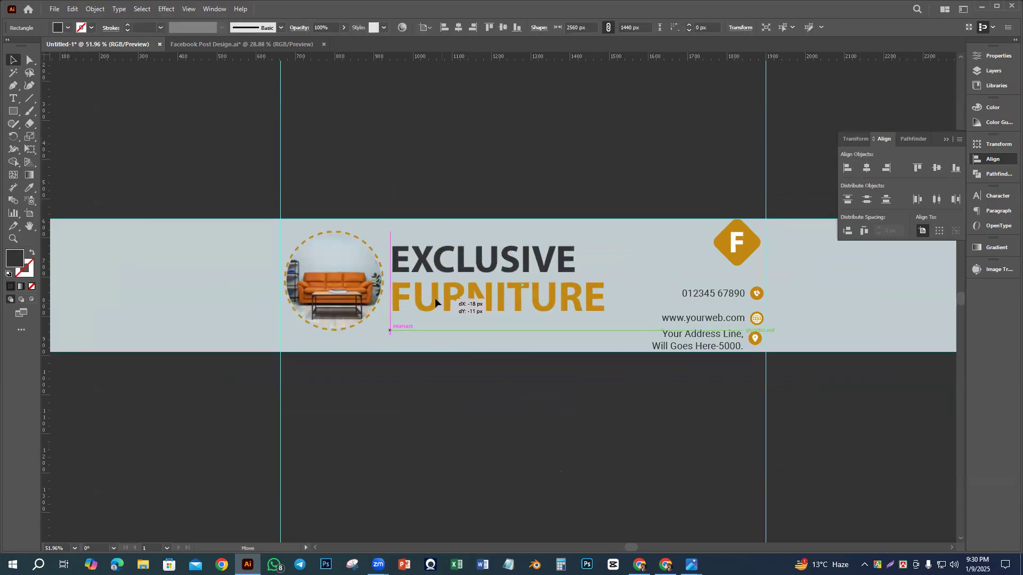
right_click(467, 305)
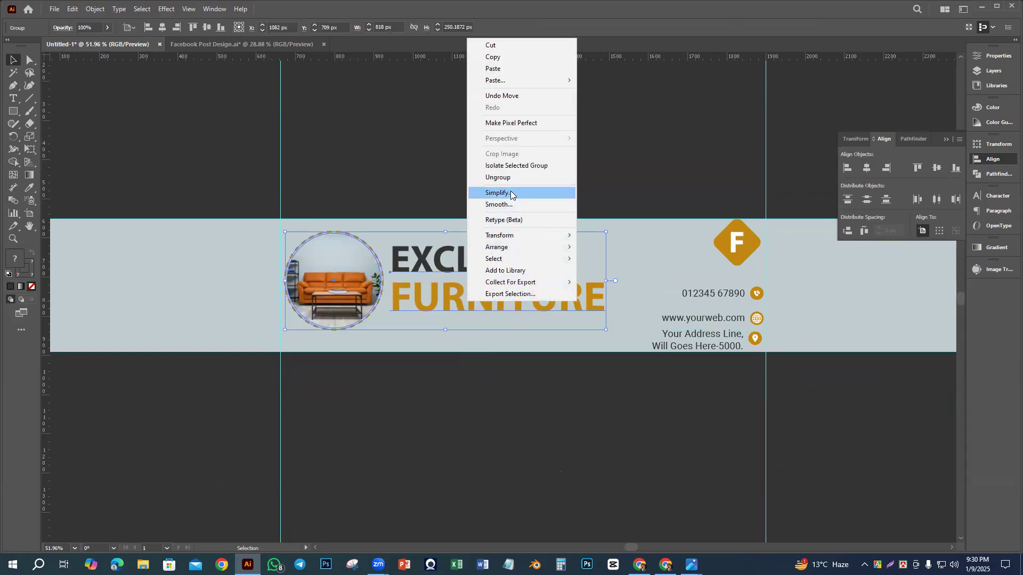
click(507, 178)
click(490, 319)
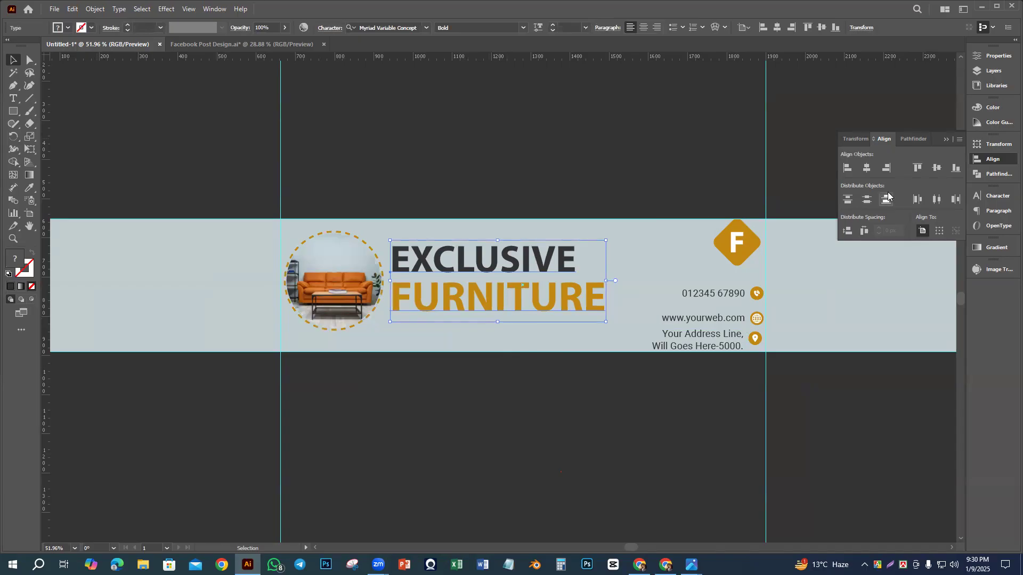
click(585, 423)
Step: Bring the Lorem ipsum paragraph and the CONTACT US button from the furniture post onto the banner band
scroll(479, 397, down, 5)
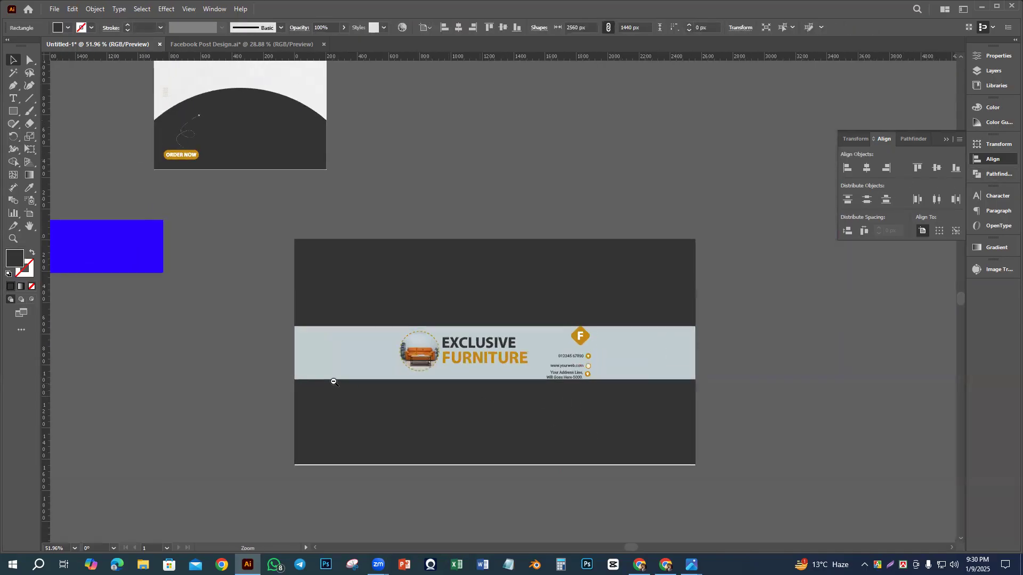
scroll(342, 213, up, 4)
click(221, 133)
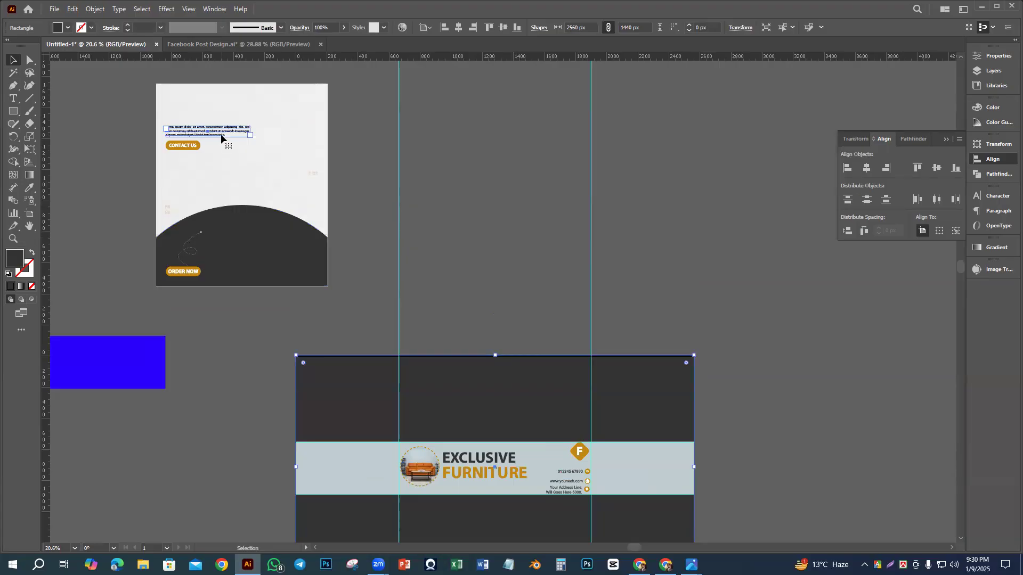
drag(204, 143, 507, 388)
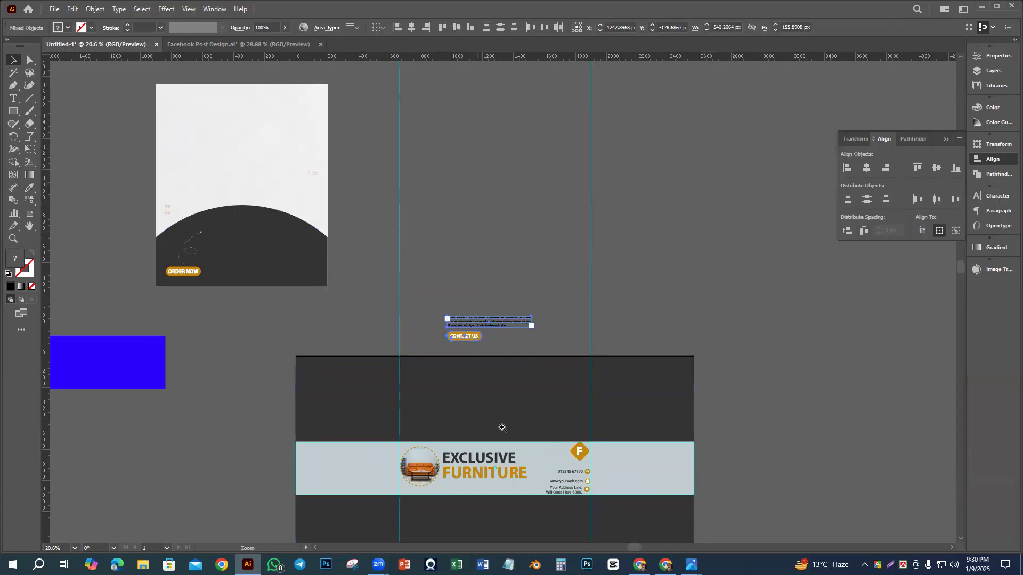
scroll(495, 420, up, 5)
scroll(507, 384, down, 7)
drag(466, 205, 479, 471)
Step: Scale down the paragraph and CONTACT US button and place them under the word FURNITURE, near its left edge
drag(574, 475, 526, 462)
scroll(477, 479, up, 3)
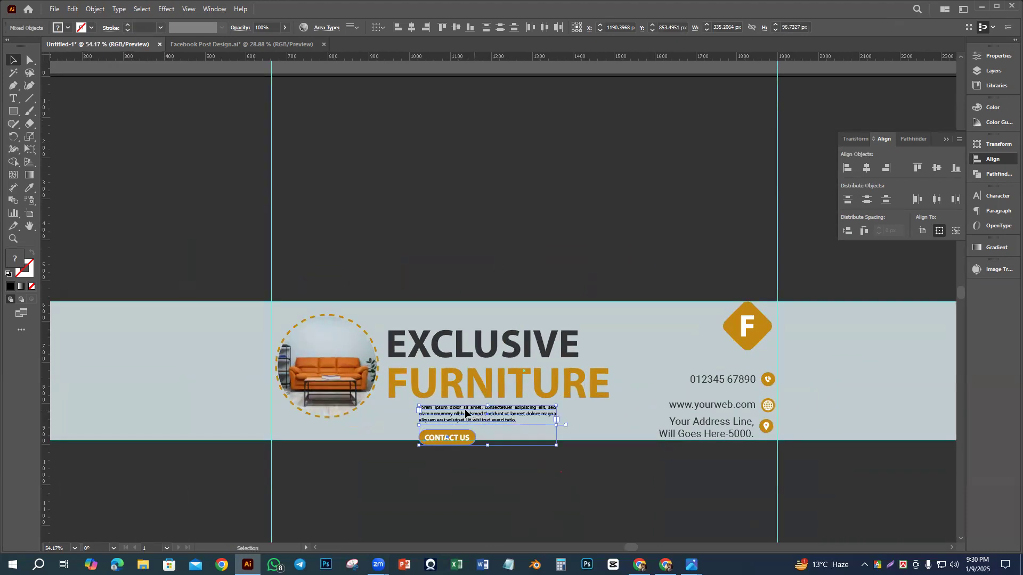
drag(465, 413, 438, 405)
drag(520, 441, 510, 438)
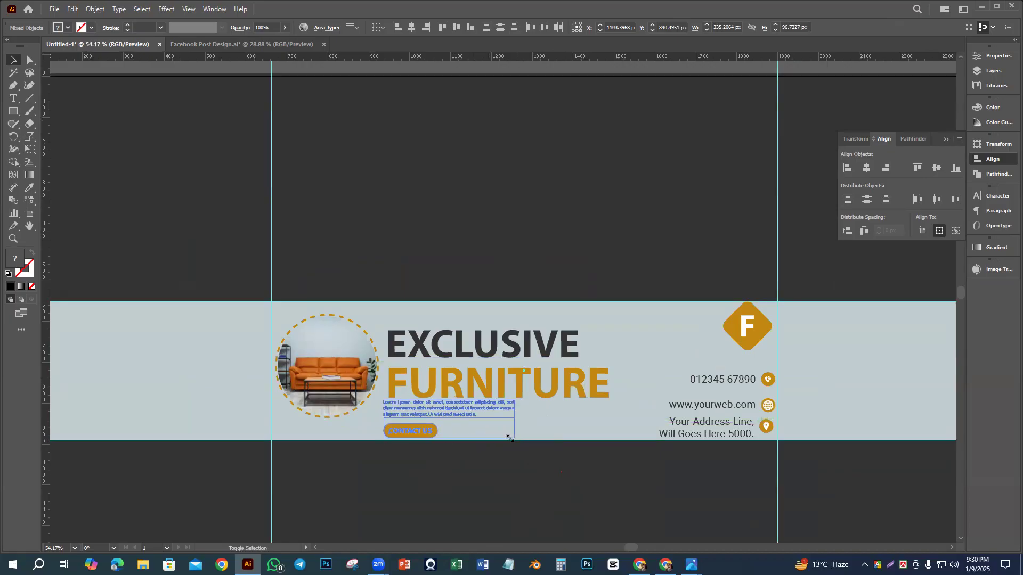
mouse_move(455, 410)
mouse_down()
mouse_move(471, 411)
mouse_move(458, 411)
mouse_up()
Step: Widen the paragraph's text frame to match the width of the word FURNITURE
click(504, 435)
click(498, 414)
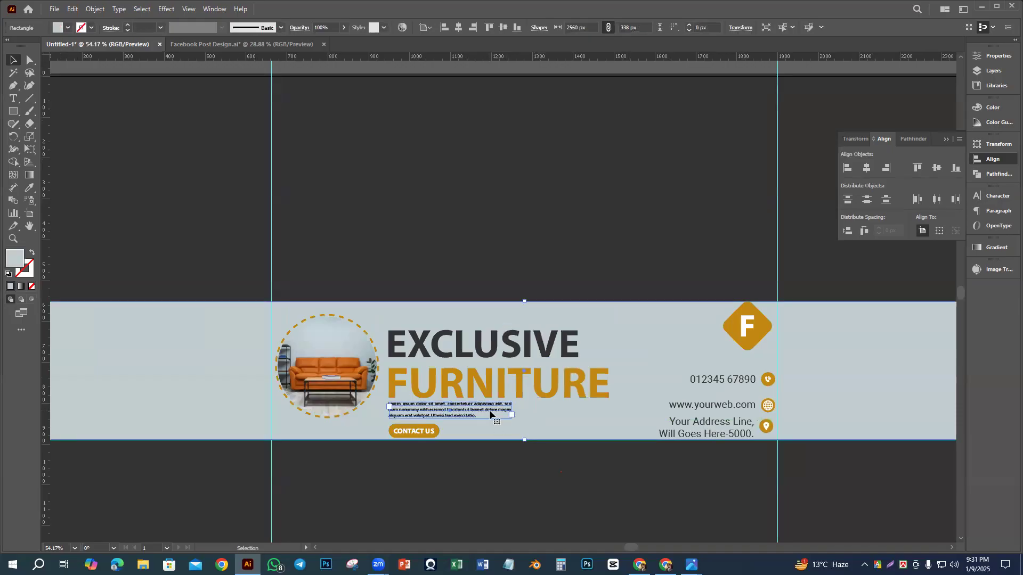
drag(513, 413, 612, 419)
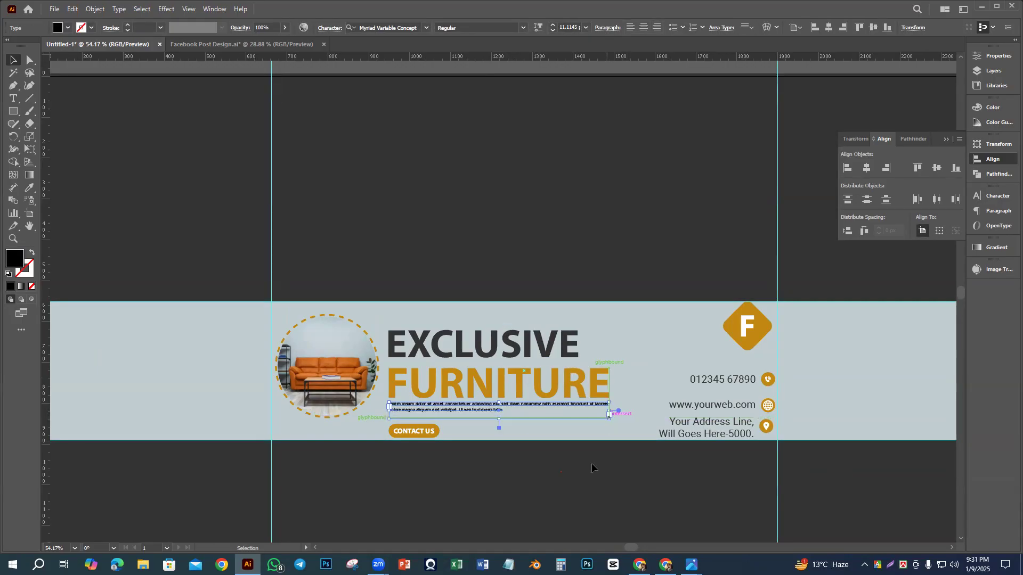
click(559, 482)
Step: Move the CONTACT US button up closer to the paragraph and align their left edges
scroll(438, 468, up, 3)
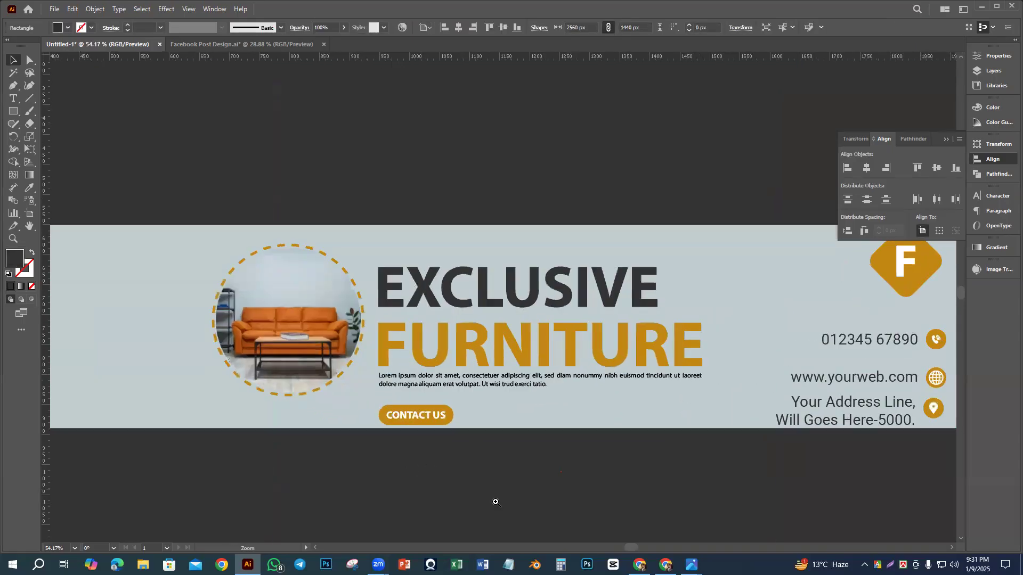
mouse_move(428, 398)
mouse_down()
mouse_move(418, 389)
mouse_move(429, 390)
mouse_up()
shift+click(442, 358)
shift+click(451, 320)
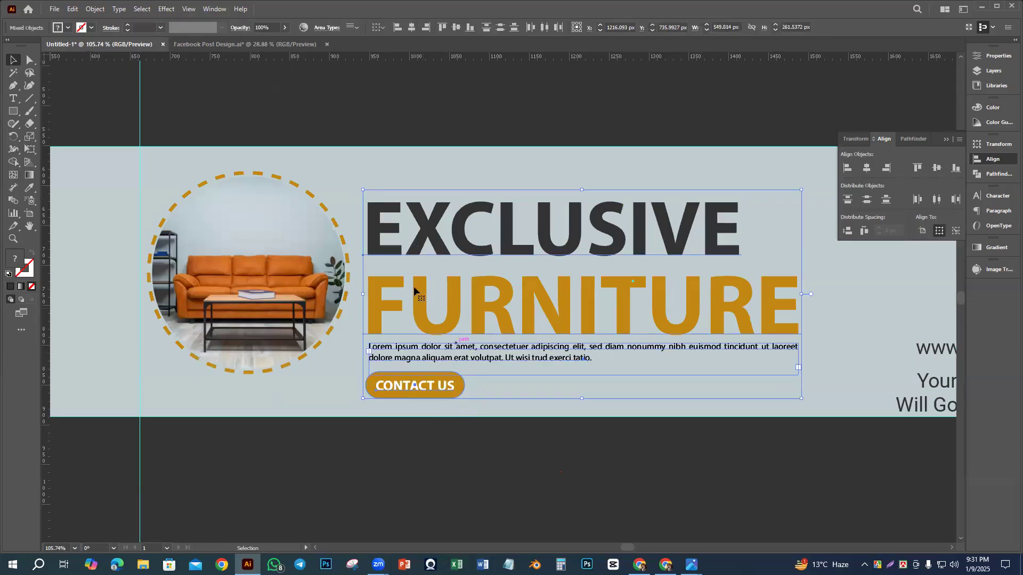
click(475, 415)
click(403, 390)
shift+click(389, 357)
click(398, 361)
click(848, 168)
click(493, 452)
Step: Nudge the paragraph down slightly from the title and set its font size to 12 pt
click(424, 361)
key(Down)
key(Down)
key(Down)
click(665, 452)
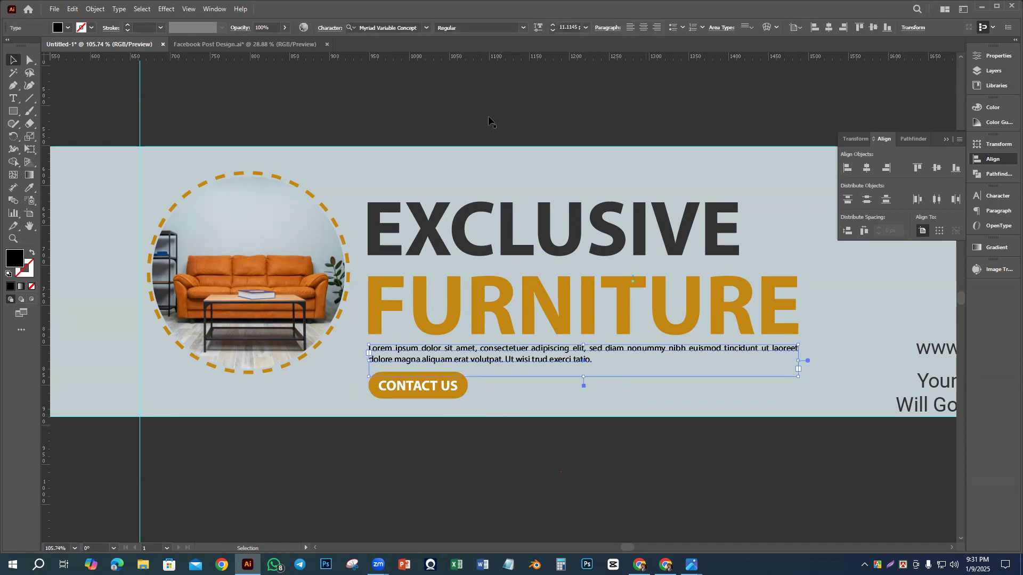
click(553, 25)
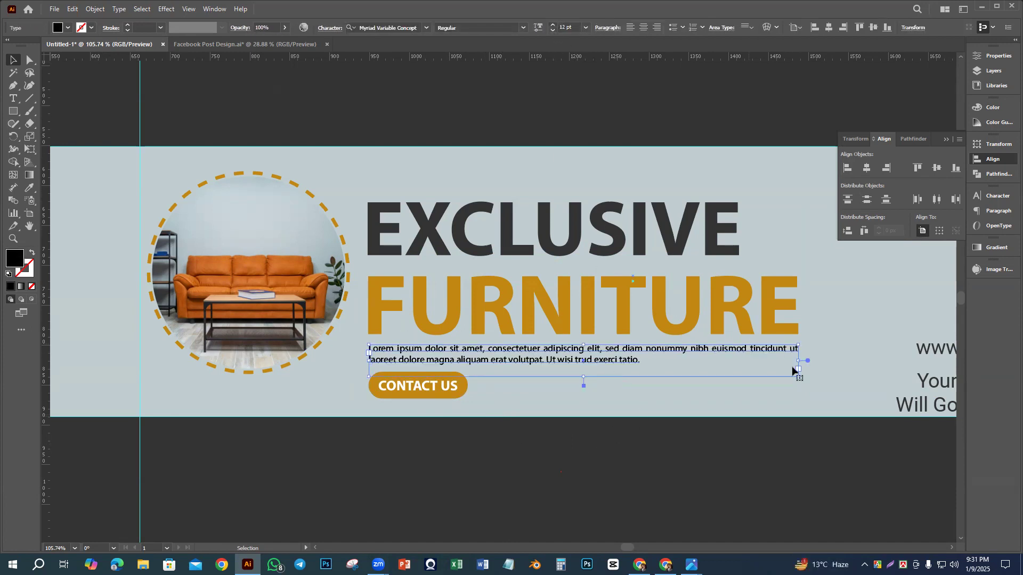
click(752, 432)
drag(741, 465, 651, 452)
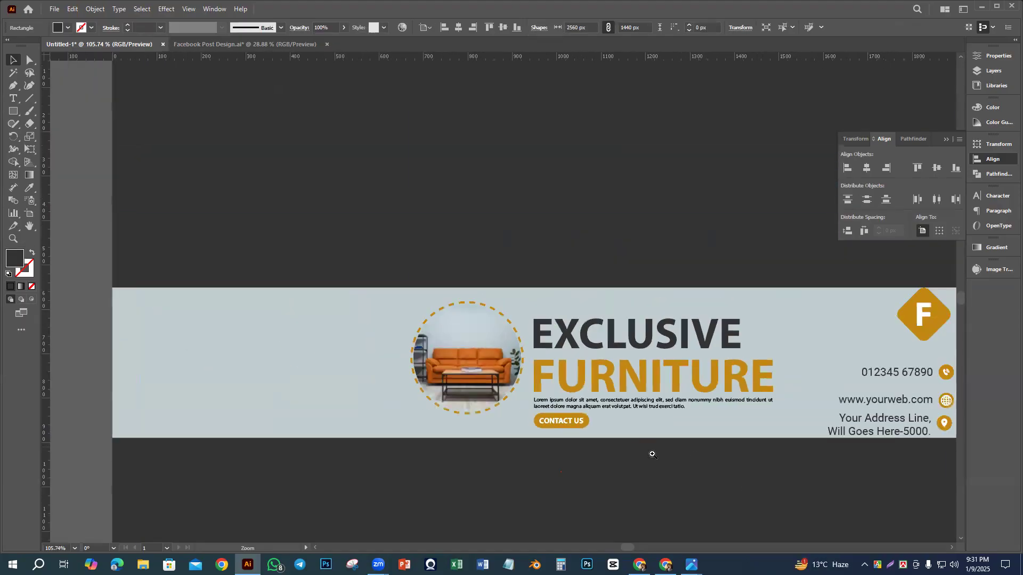
drag(757, 482, 619, 442)
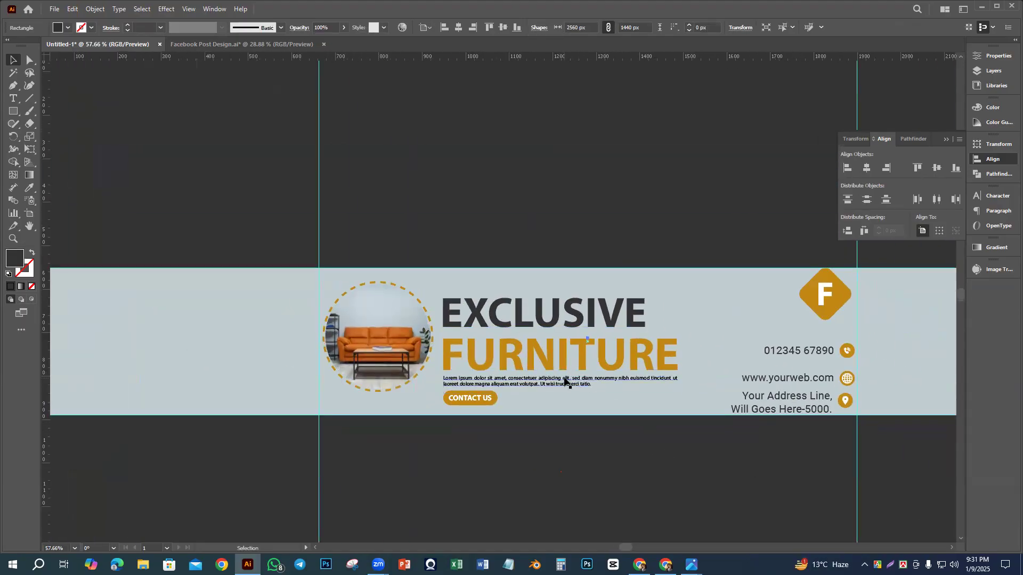
click(560, 382)
shift+click(494, 398)
shift+click(513, 363)
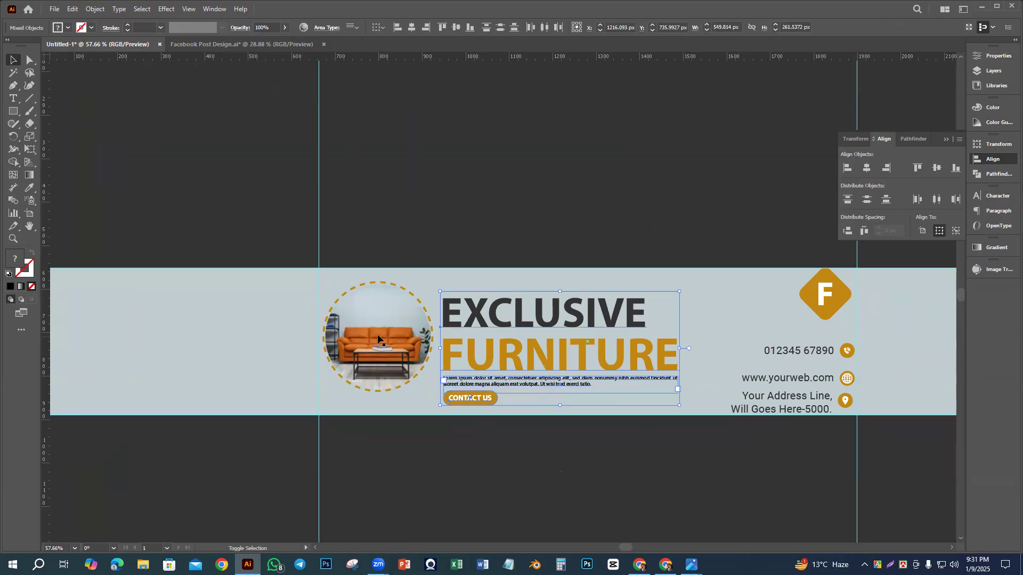
shift+click(407, 364)
click(471, 460)
Step: Group the title, the paragraph and the CONTACT US button into one text block
click(474, 357)
shift+click(492, 386)
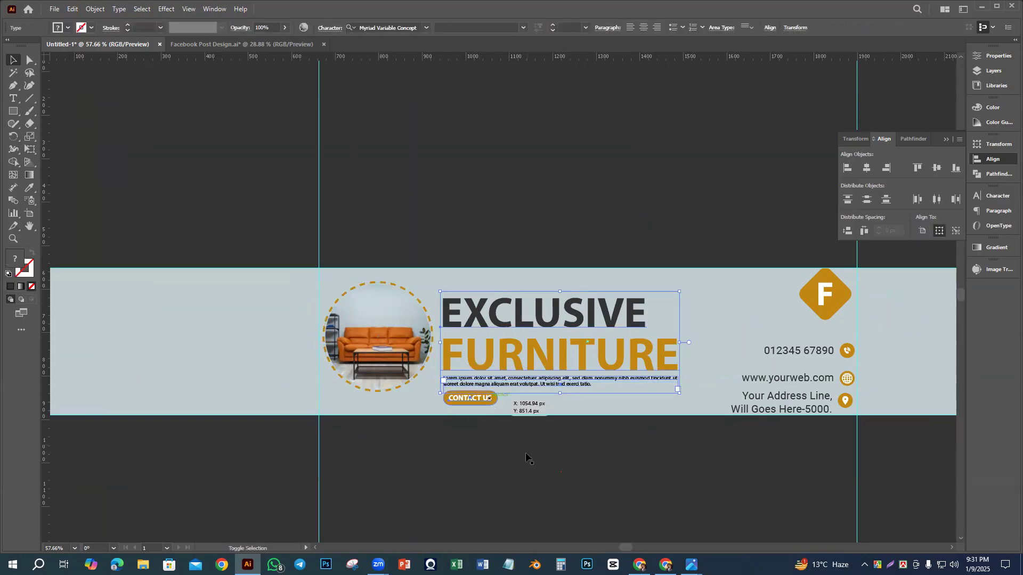
key(ctrl+g)
click(507, 472)
Step: Align the text block's top edge to the sofa photo, using the photo as the key object
click(480, 326)
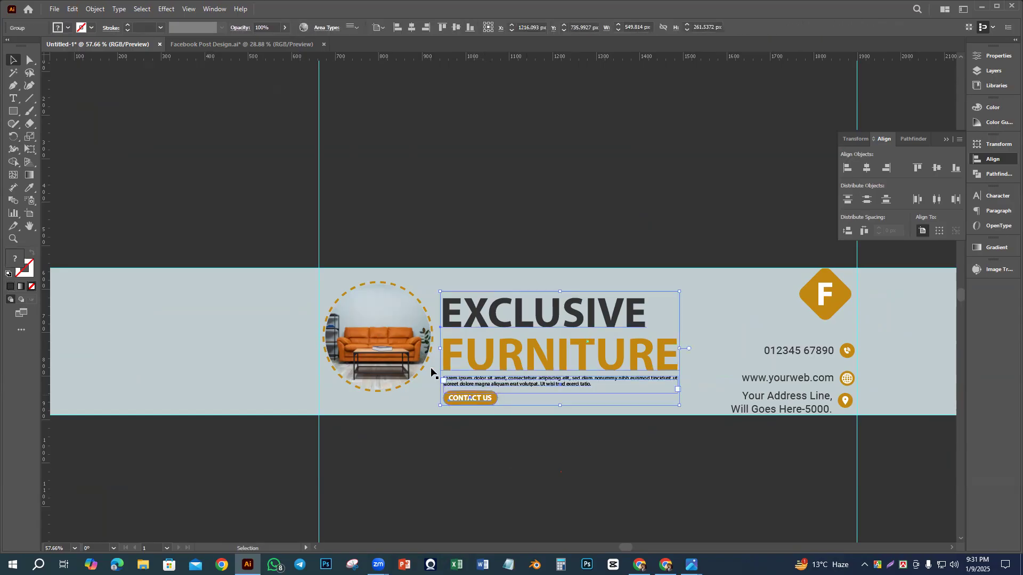
shift+click(431, 371)
click(430, 373)
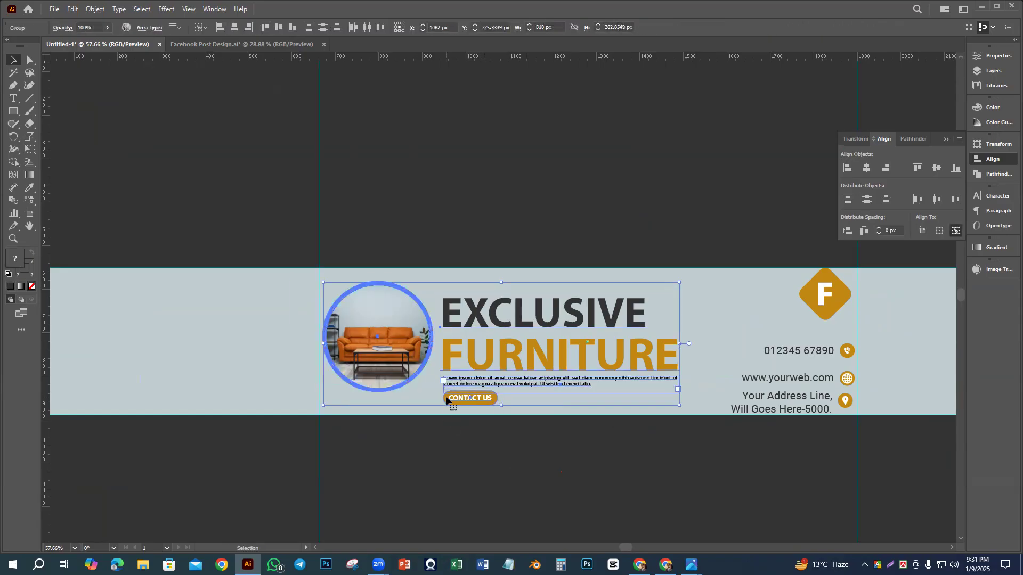
click(917, 169)
click(600, 463)
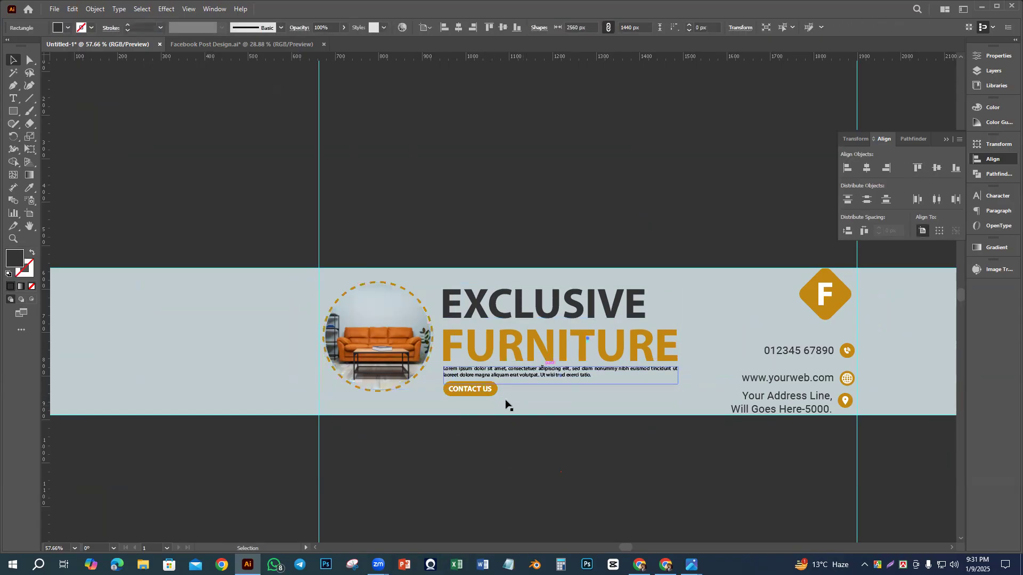
Step: Centre the text block vertically on the sofa photo, using the photo as the key object
click(533, 379)
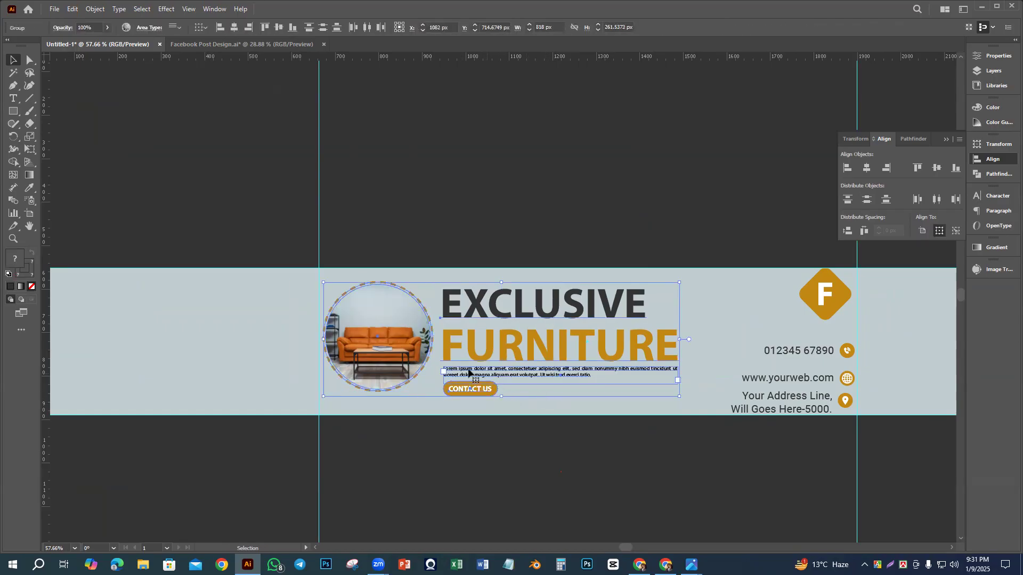
click(406, 346)
click(937, 169)
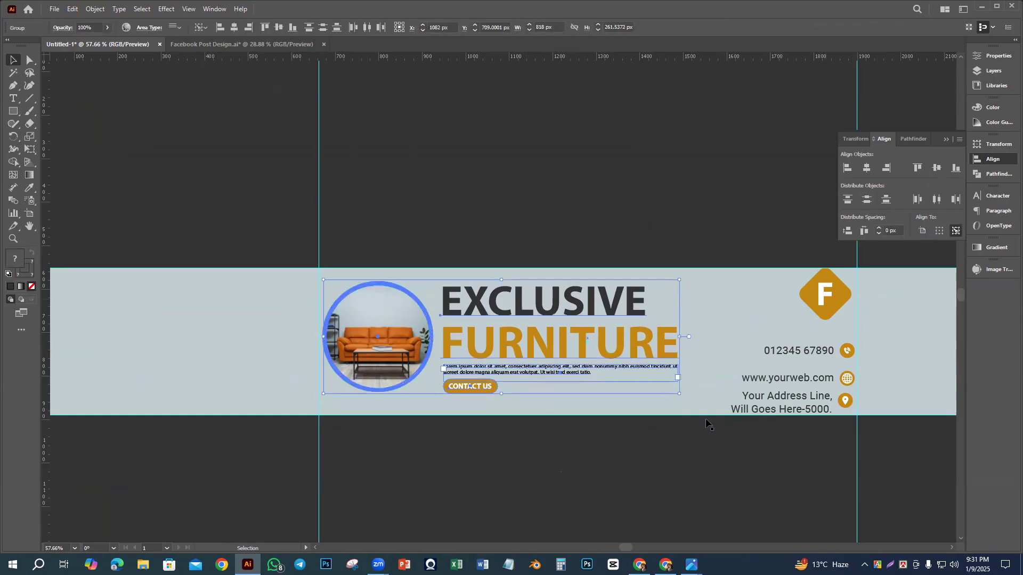
click(656, 471)
Step: Group the sofa photo with the text block and move them about 20 px to the right
shift+click(448, 365)
shift+click(413, 358)
shift+click(507, 439)
click(459, 476)
click(491, 296)
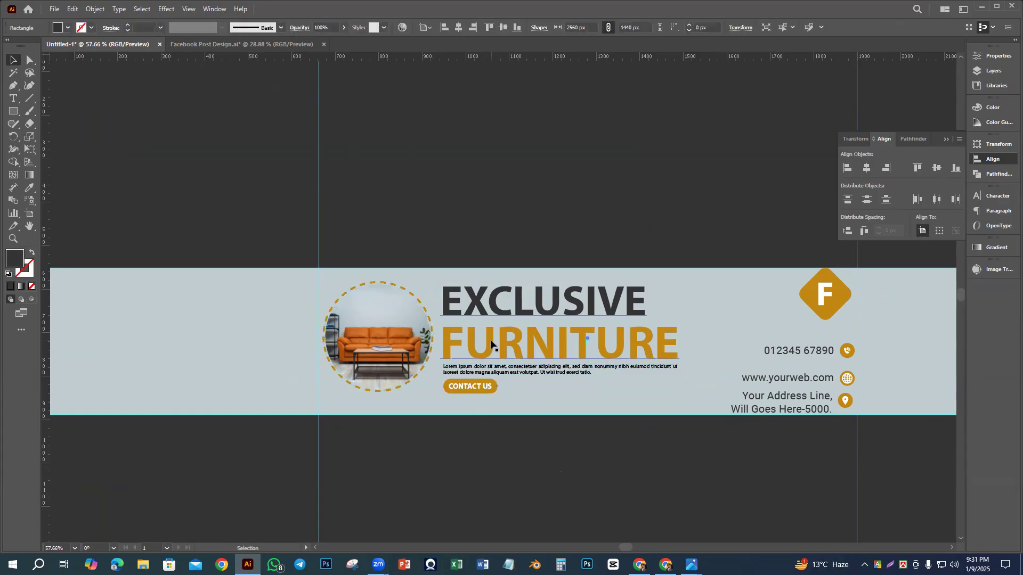
drag(491, 296, 499, 296)
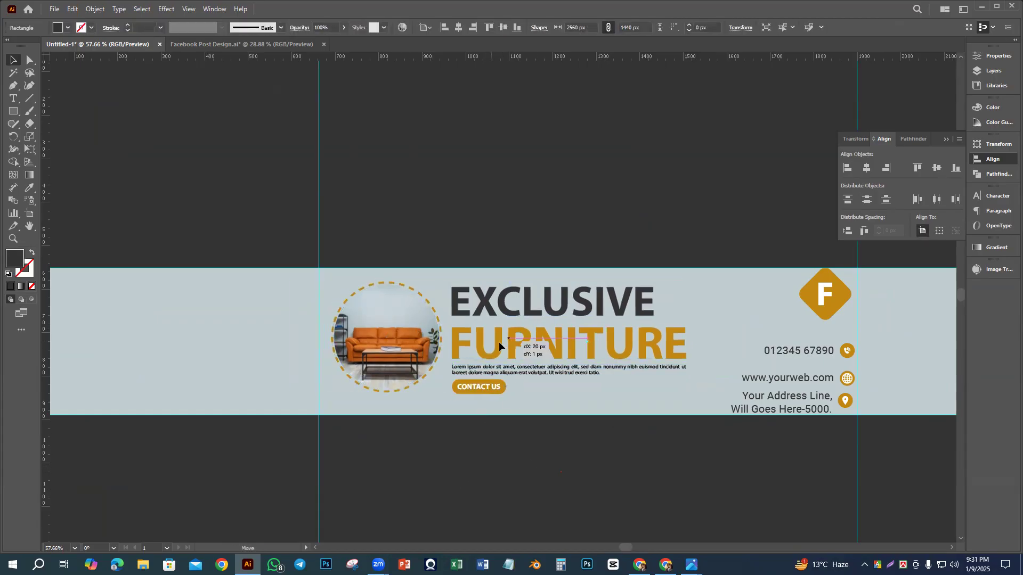
Step: Align the right edges of the phone, website and address rows with the F logo, using the logo as the key object
click(602, 470)
scroll(645, 473, down, 2)
mouse_move(774, 354)
mouse_down()
mouse_move(786, 370)
mouse_move(775, 355)
mouse_up()
click(790, 465)
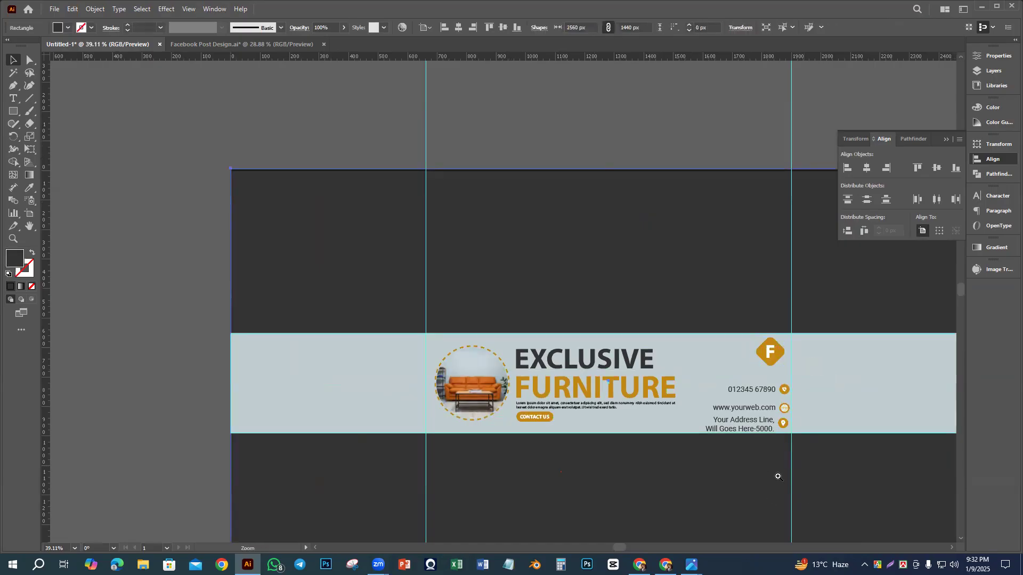
drag(763, 468, 814, 507)
drag(751, 484, 692, 482)
key(v)
click(664, 281)
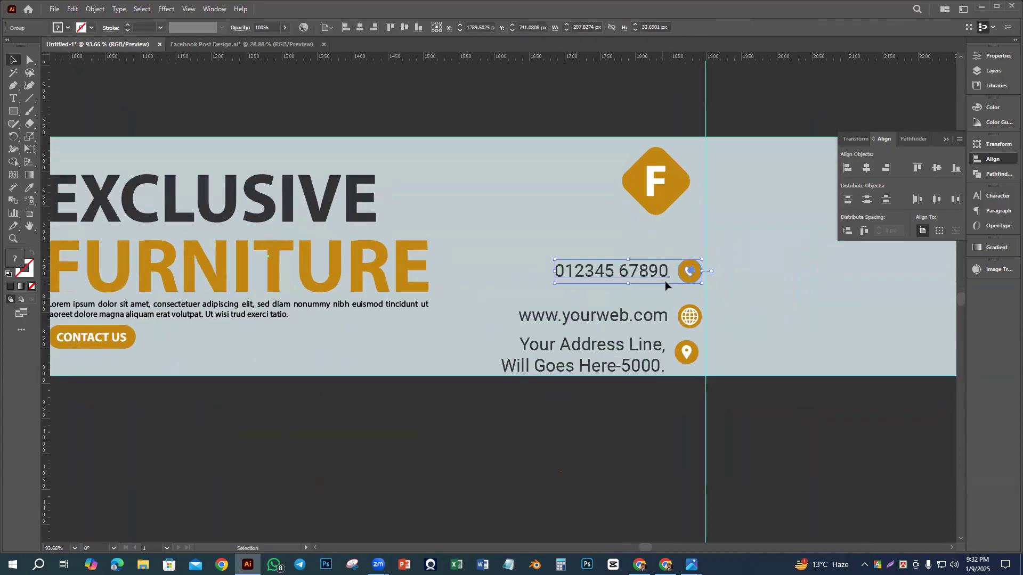
shift+click(670, 203)
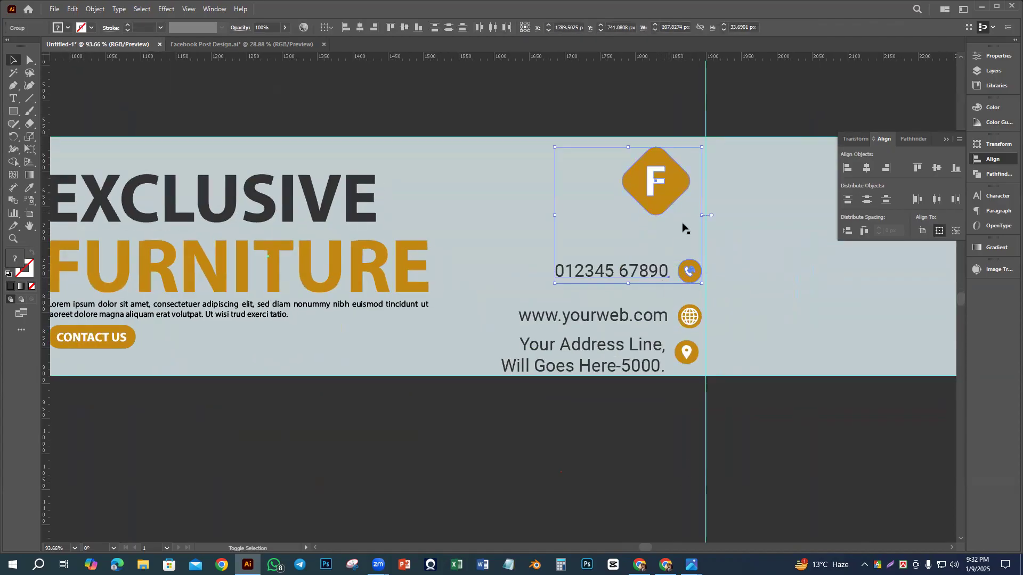
shift+click(687, 319)
shift+click(692, 364)
click(688, 206)
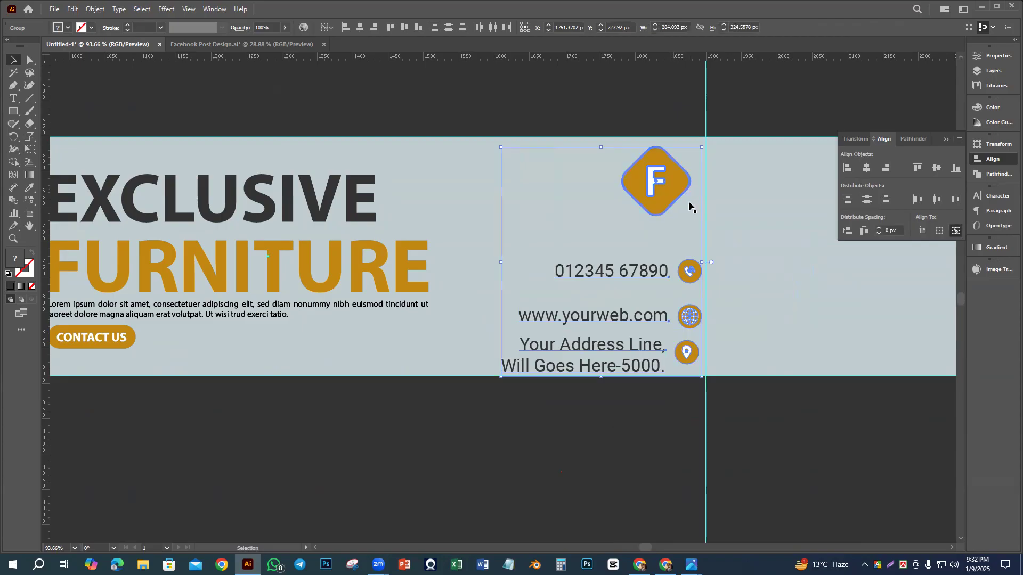
click(884, 168)
click(673, 462)
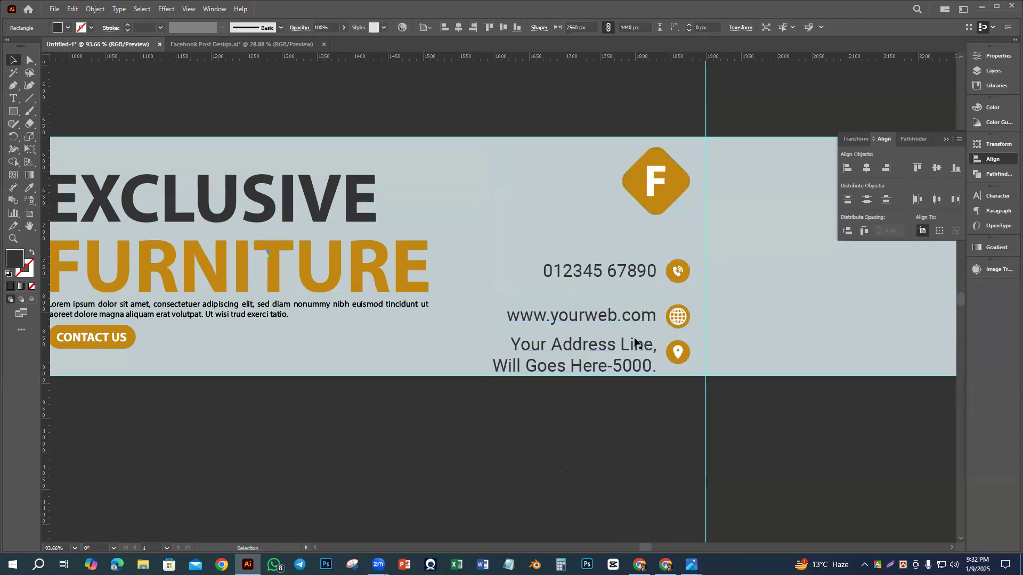
Step: Shift the website and address rows slightly upward to tighten the vertical spacing of the contact rows
click(637, 352)
key(Up)
key(Up)
key(Up)
key(Up)
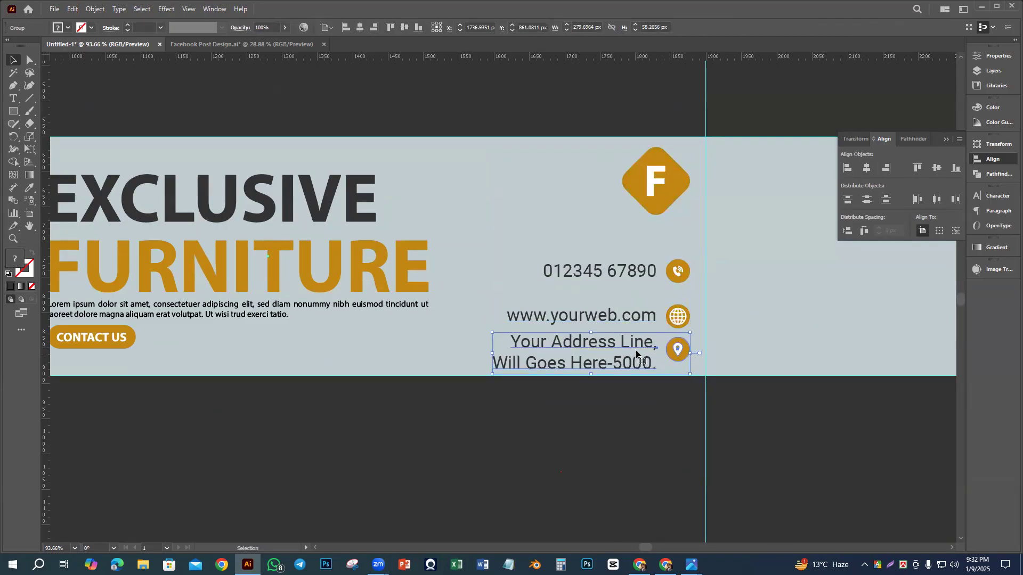
drag(627, 315, 629, 310)
drag(629, 349, 629, 338)
shift+click(676, 439)
drag(648, 449, 537, 417)
click(630, 475)
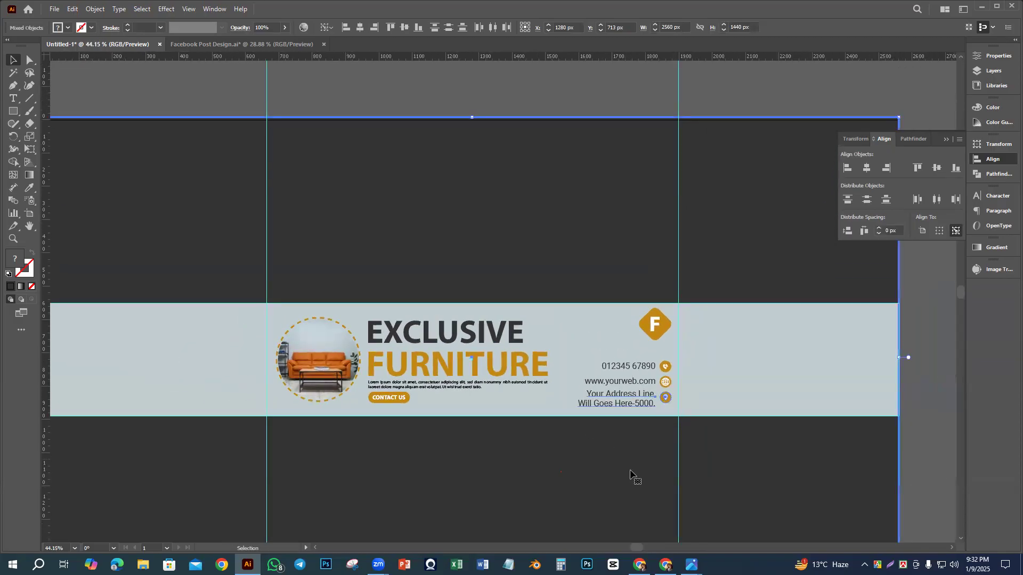
click(662, 482)
Step: Move the phone, website and address rows together 25 px to the left
drag(637, 480, 714, 514)
drag(598, 471, 687, 415)
click(710, 245)
shift+click(711, 282)
shift+click(710, 307)
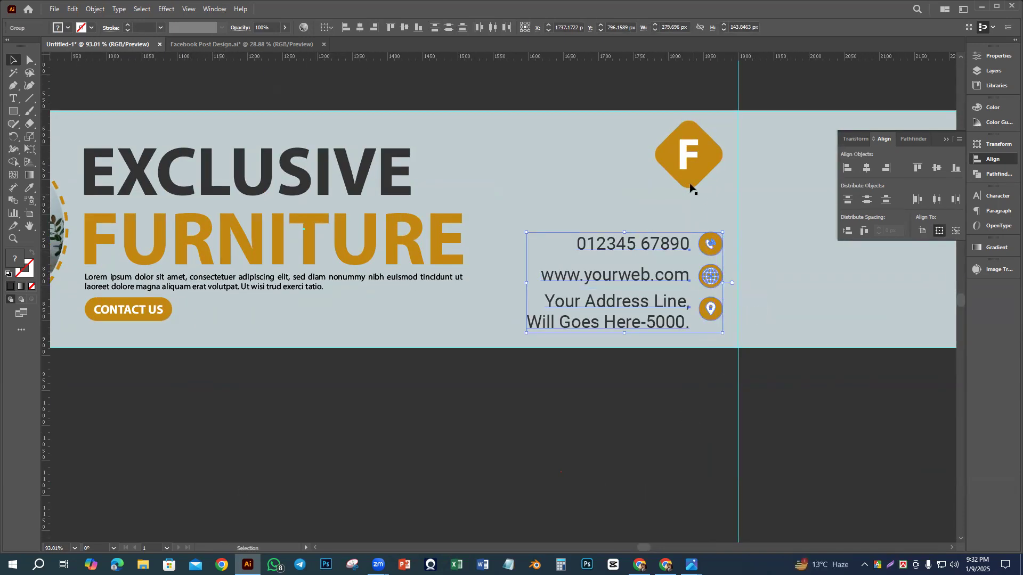
shift+click(710, 245)
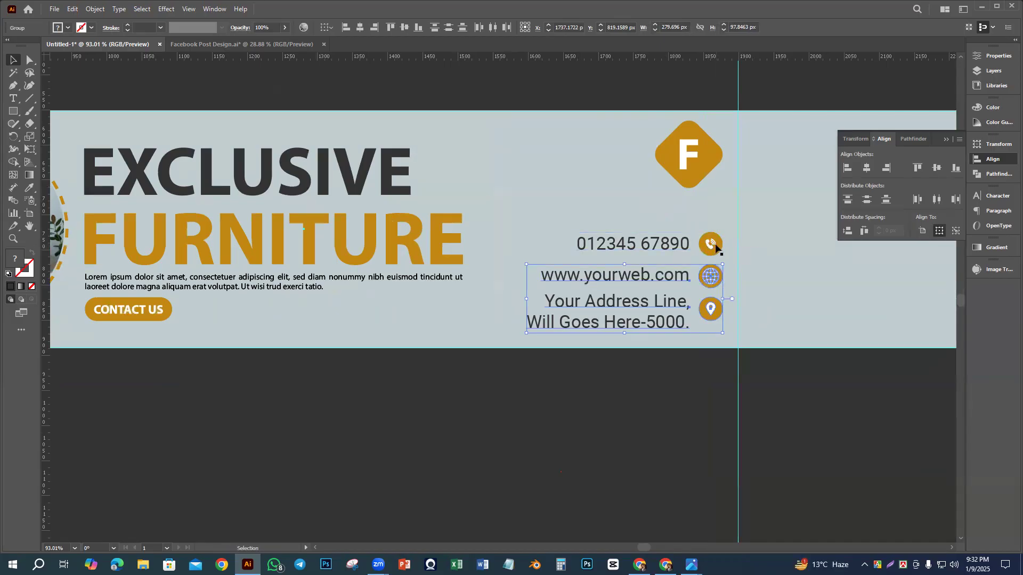
shift+click(712, 248)
drag(715, 254, 694, 249)
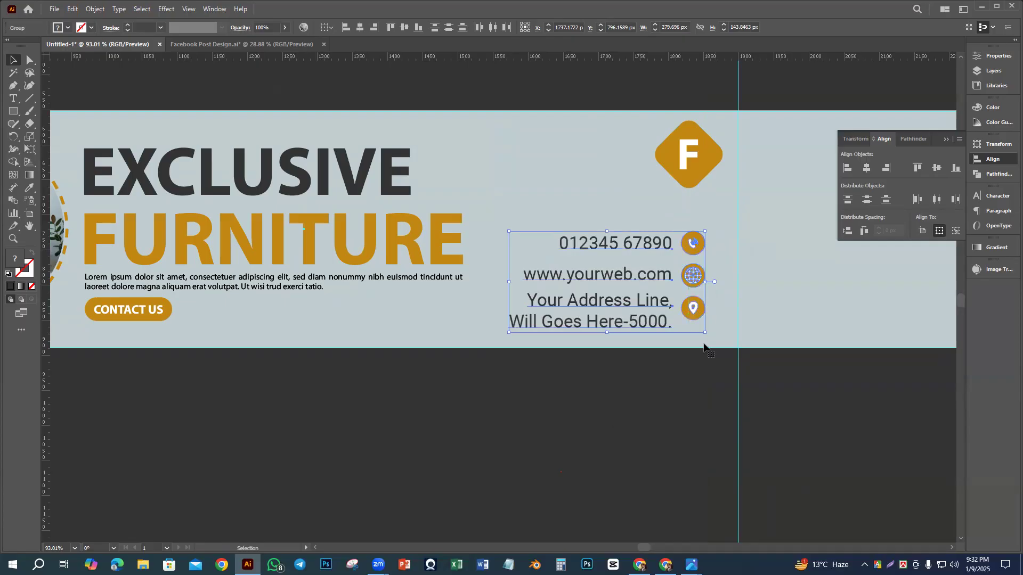
click(702, 384)
Step: Draw a vertical line about 189 px long from the F logo's lower tip through the contact icons, with the logo's gold as its stroke
click(14, 88)
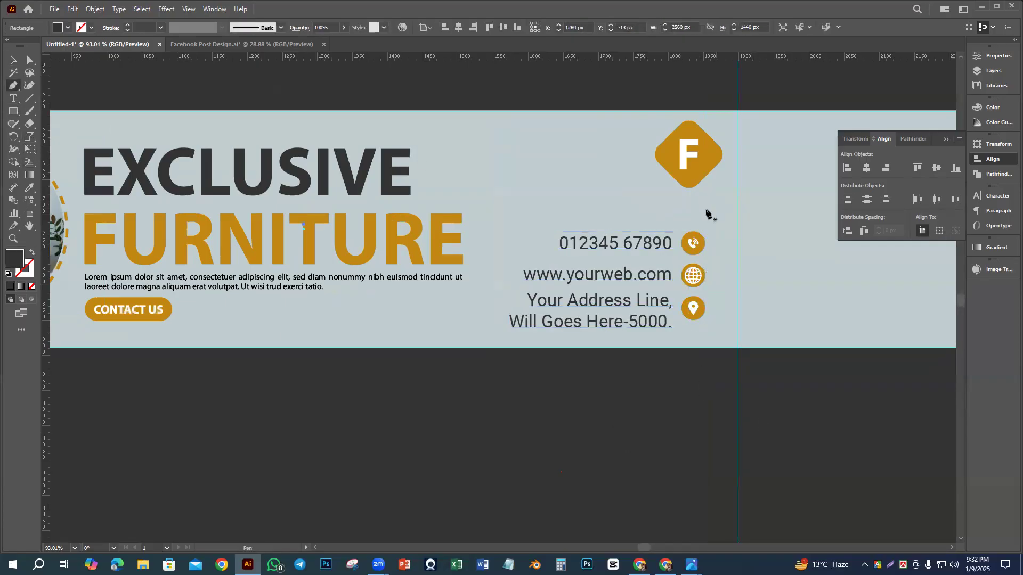
click(688, 188)
click(694, 323)
scroll(685, 392, up, 2)
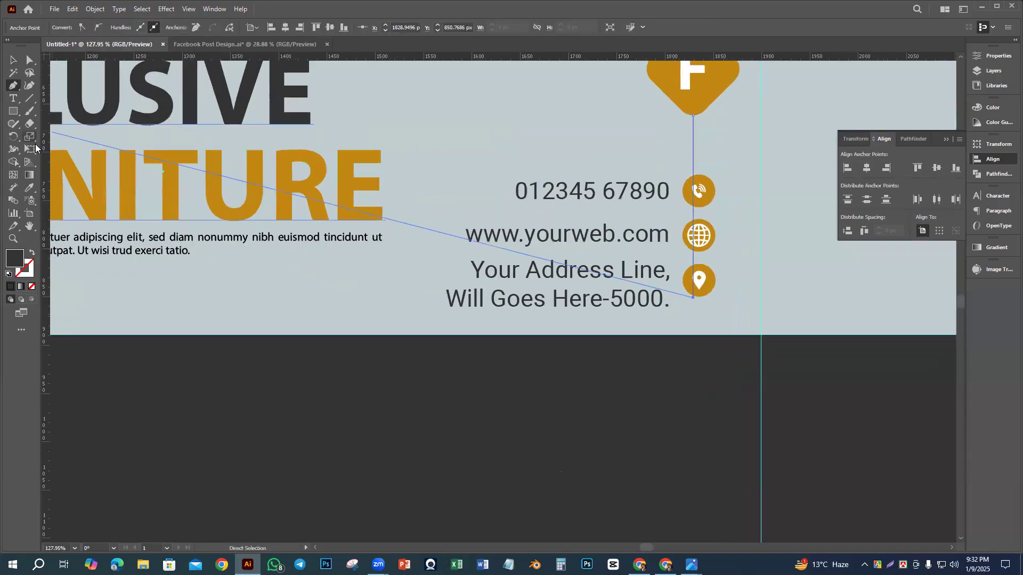
click(30, 188)
click(717, 88)
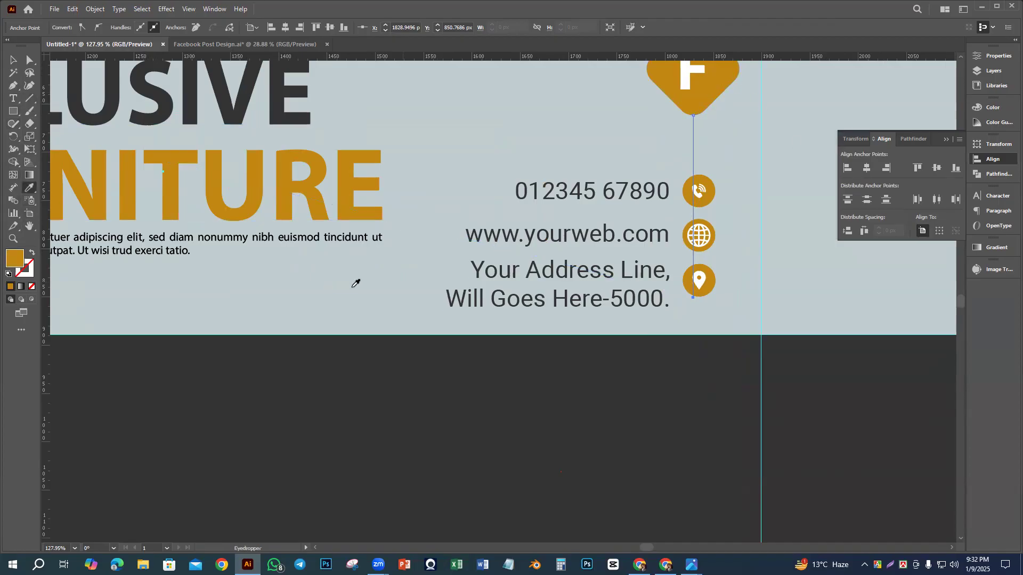
click(33, 254)
click(11, 62)
click(748, 276)
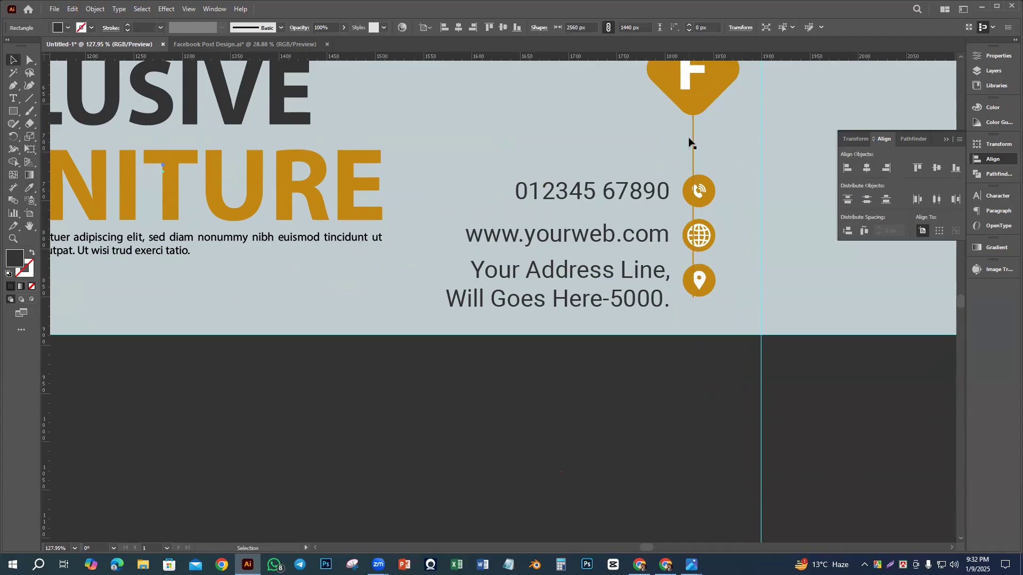
click(712, 201)
shift+click(702, 236)
shift+click(706, 294)
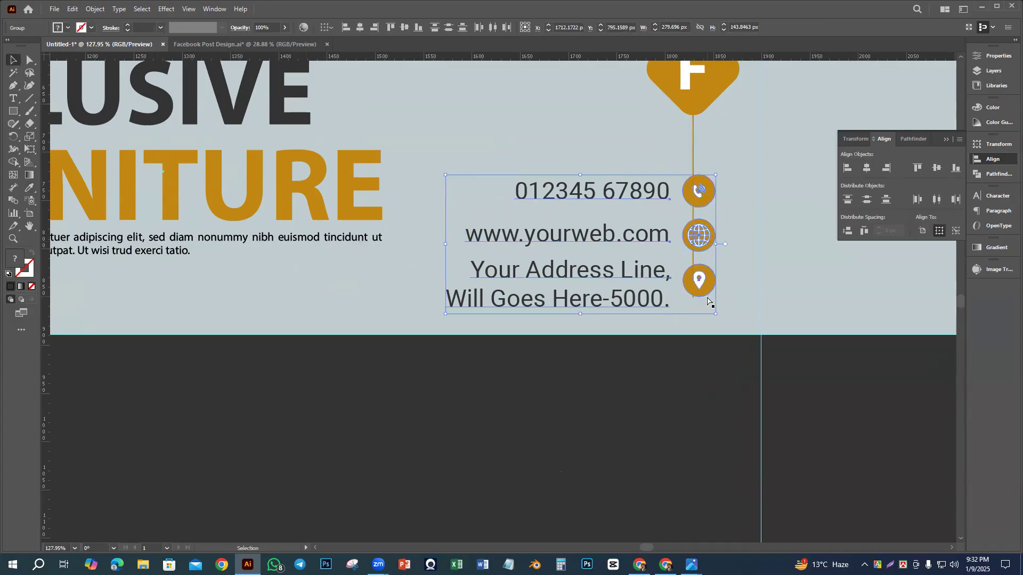
key(ctrl+g)
click(719, 309)
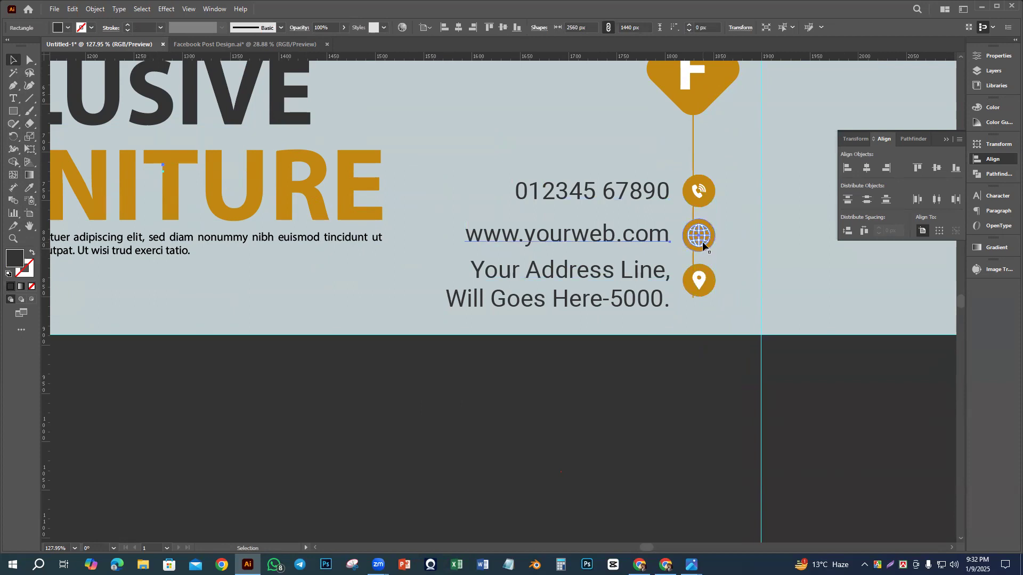
click(702, 241)
shift+click(707, 283)
shift+click(698, 201)
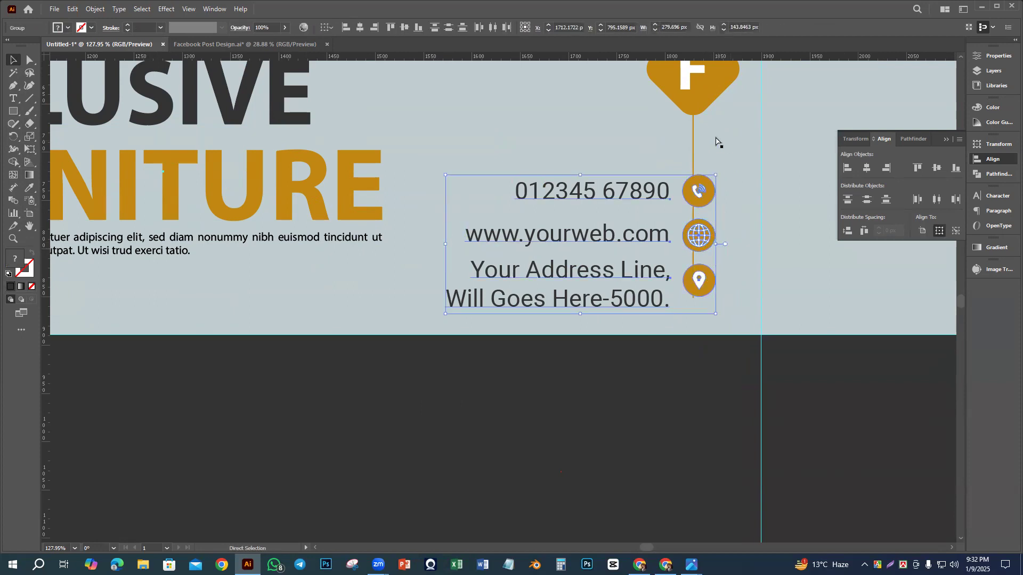
scroll(717, 141, up, 2)
click(693, 141)
shift+click(699, 109)
click(694, 99)
click(753, 332)
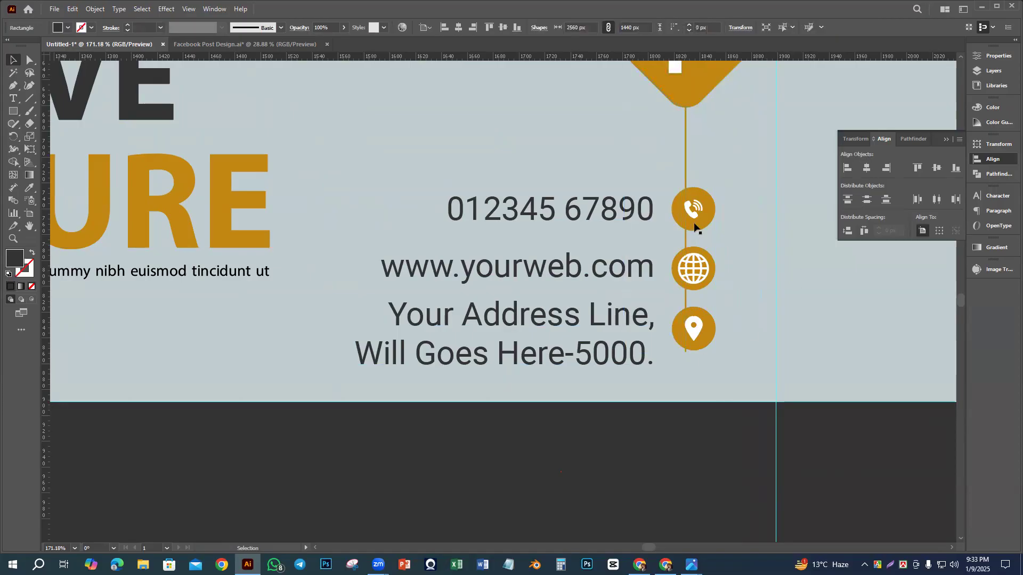
scroll(700, 242, up, 1)
click(695, 145)
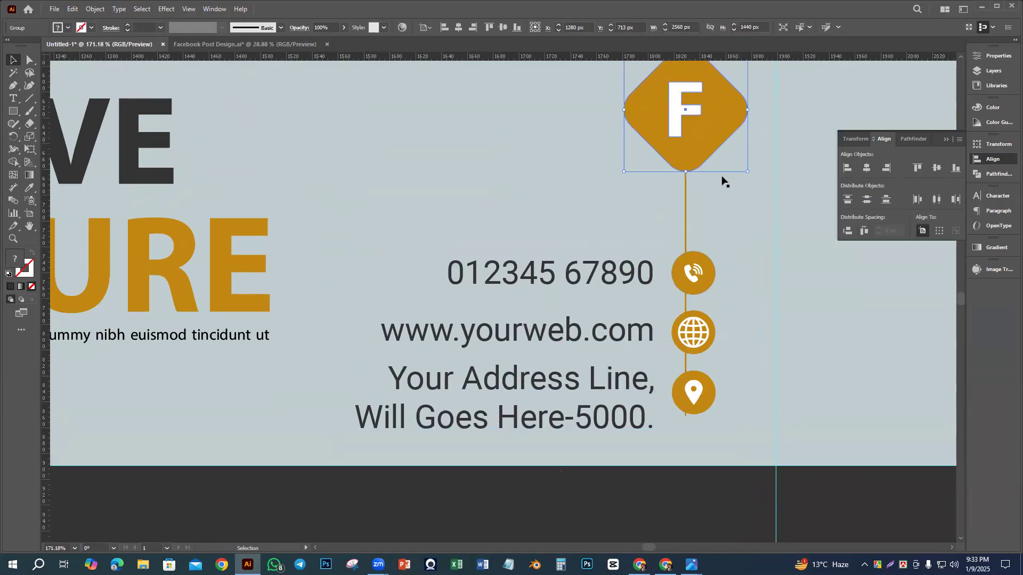
Step: Move the three contact rows 6 px to the left so their icons are centred on the vertical gold line
click(699, 282)
shift+click(706, 342)
shift+click(711, 394)
drag(710, 281, 700, 280)
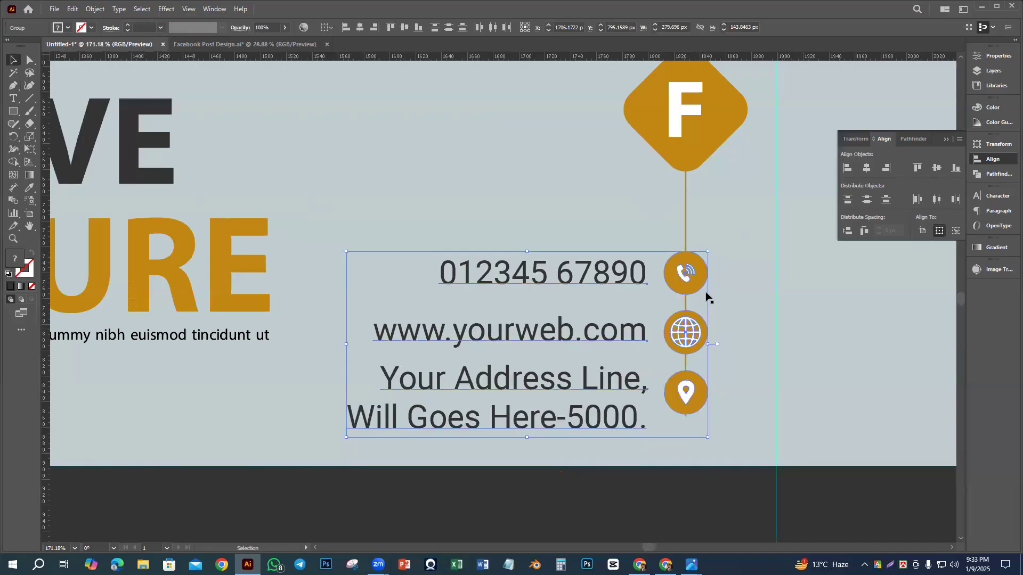
click(733, 299)
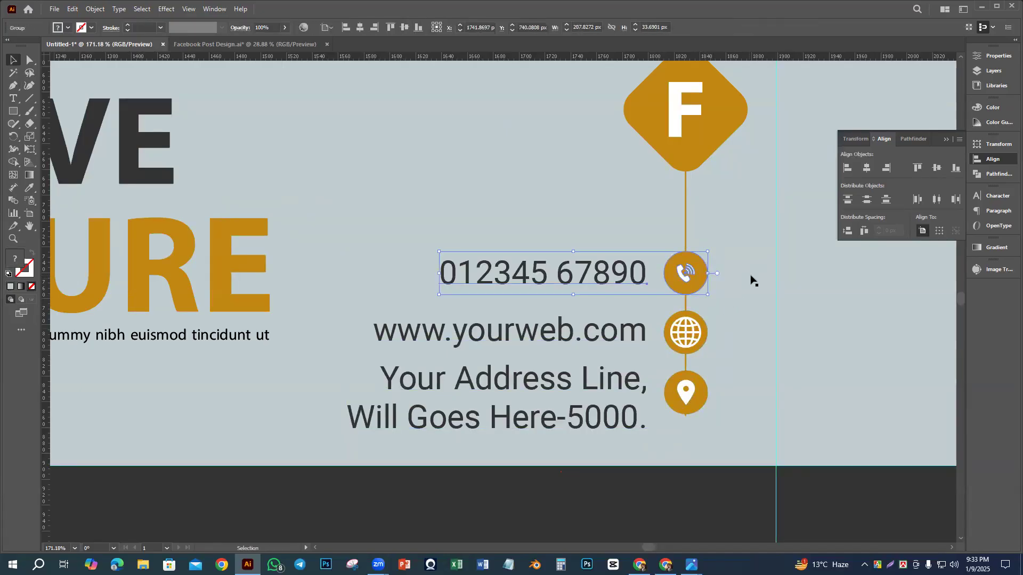
click(685, 228)
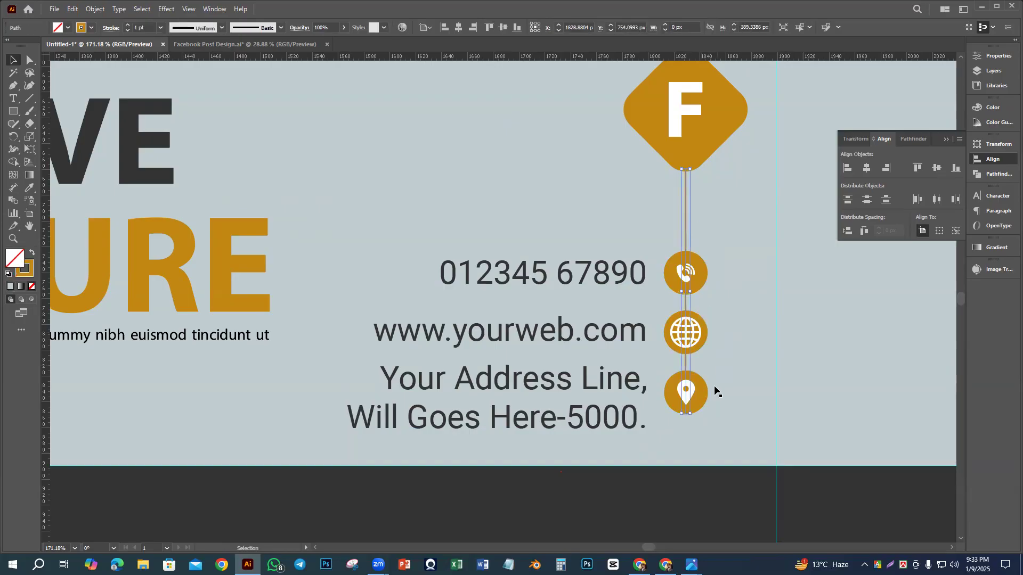
click(726, 442)
Step: Move the two faint gold patterns from the post design onto the banner strip, one on each side of the safe area
drag(712, 452, 544, 418)
scroll(661, 446, down, 5)
click(647, 463)
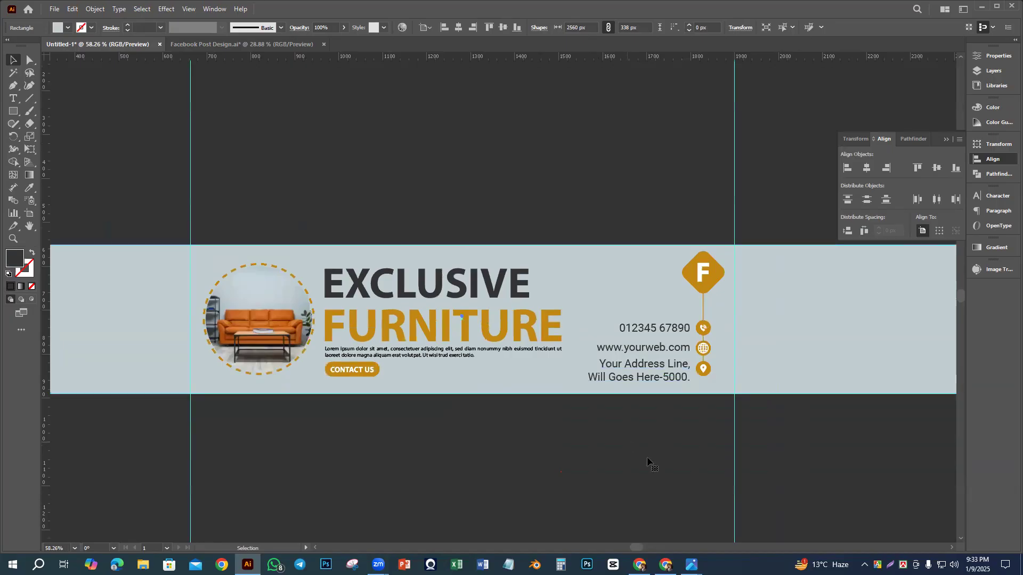
scroll(695, 421, down, 5)
drag(576, 416, 476, 392)
key(ctrl+space)
drag(527, 436, 489, 429)
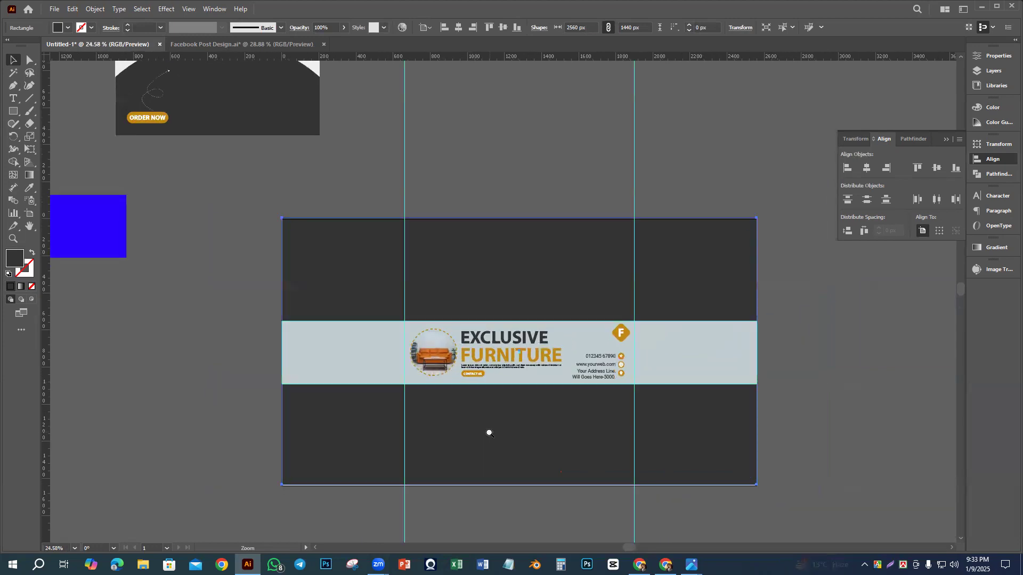
scroll(216, 203, up, 3)
scroll(217, 202, up, 1)
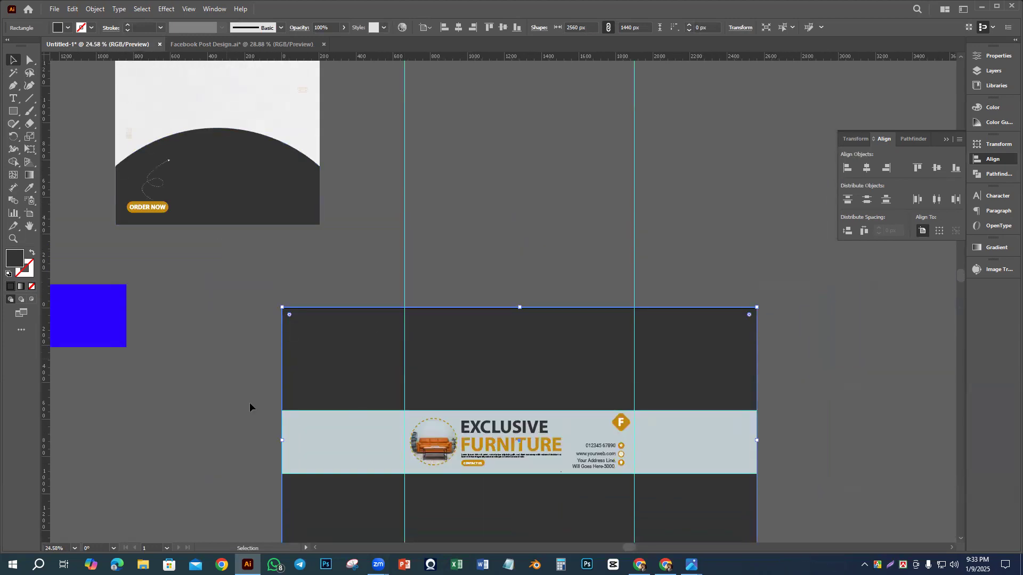
scroll(213, 373, up, 2)
click(155, 259)
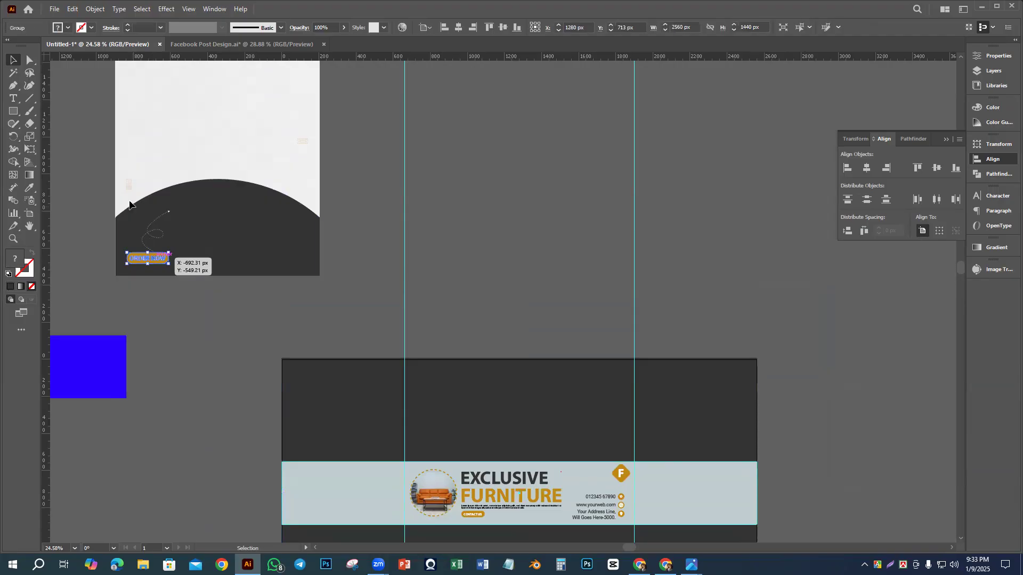
drag(129, 185, 687, 480)
scroll(159, 199, up, 3)
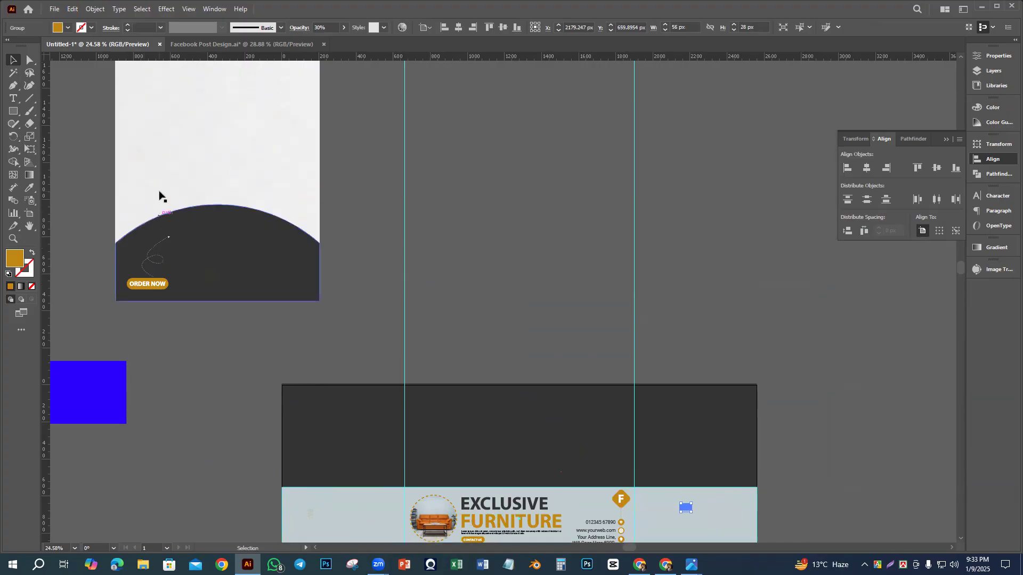
Step: Move the two gold circle clusters from the post design onto the banner strip, one on each side of the safe area
drag(277, 160, 351, 503)
scroll(339, 329, down, 4)
scroll(339, 329, down, 3)
drag(352, 349, 366, 417)
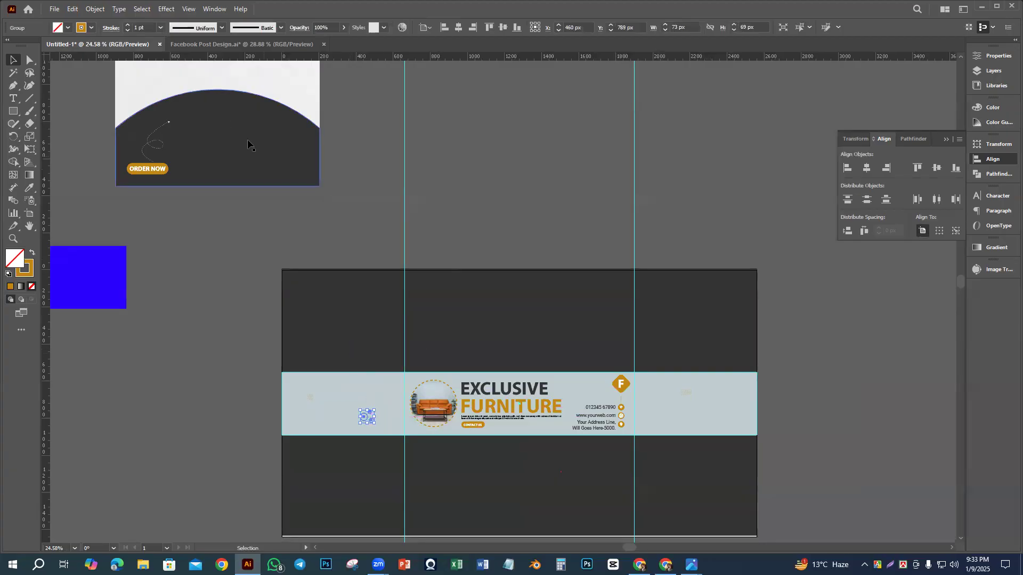
scroll(189, 142, up, 3)
drag(141, 112, 723, 496)
click(820, 432)
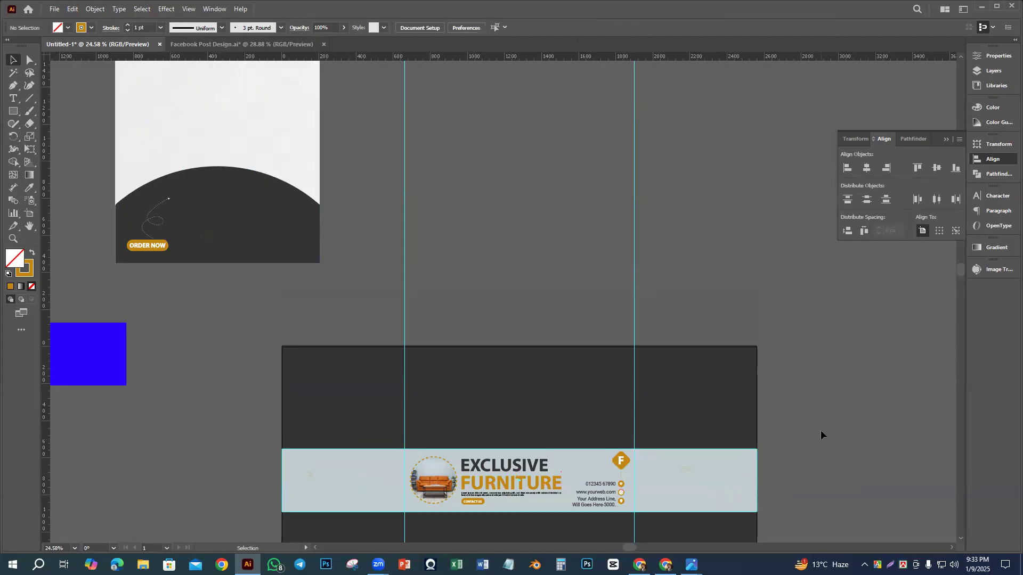
scroll(799, 383, up, 3)
scroll(685, 356, down, 5)
click(658, 370)
shift+click(601, 333)
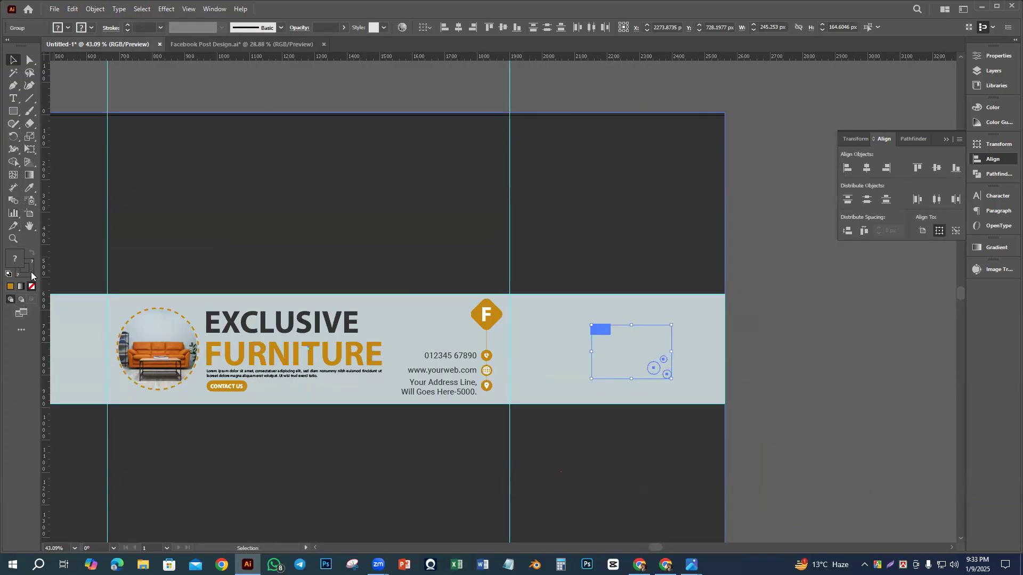
click(785, 385)
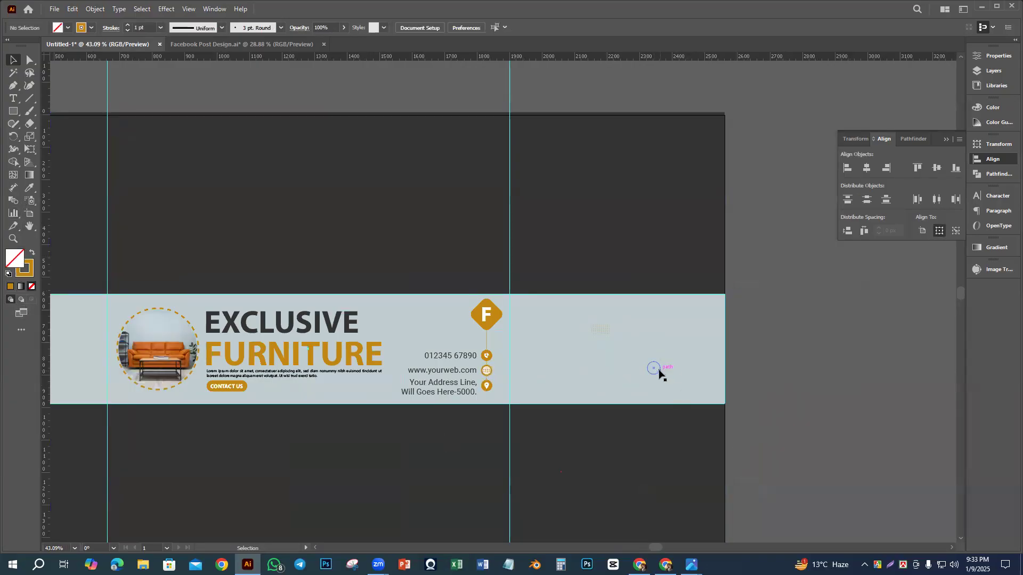
Step: Ungroup the gold circle cluster on the right side of the banner strip
click(660, 373)
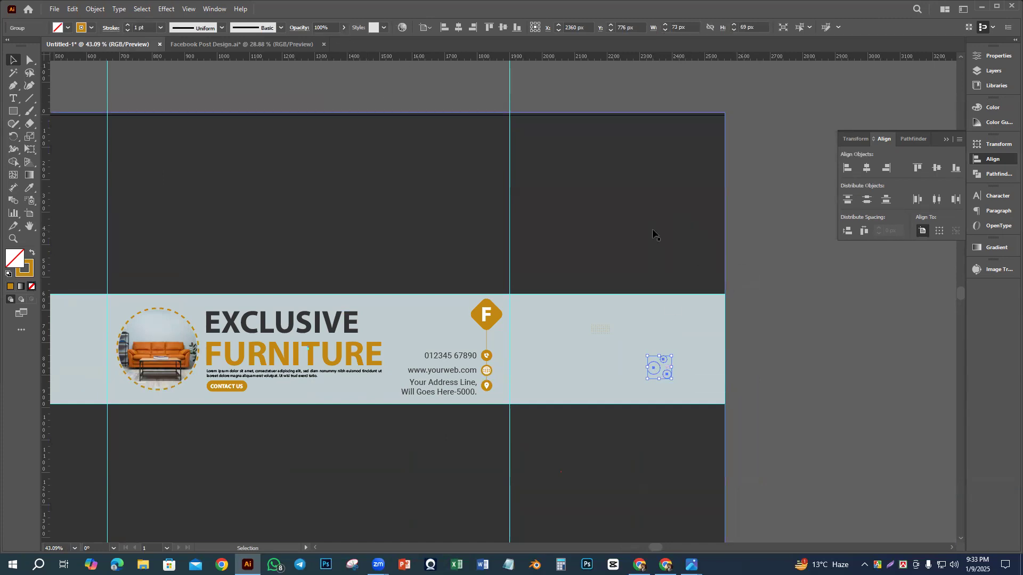
click(675, 374)
click(659, 368)
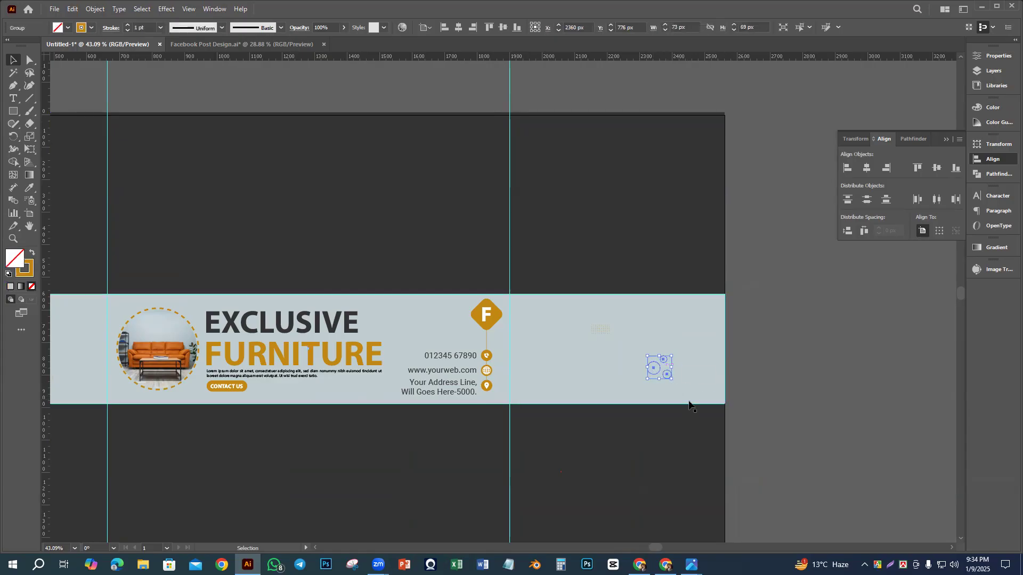
right_click(660, 376)
click(703, 251)
key(ctrl+shift+a)
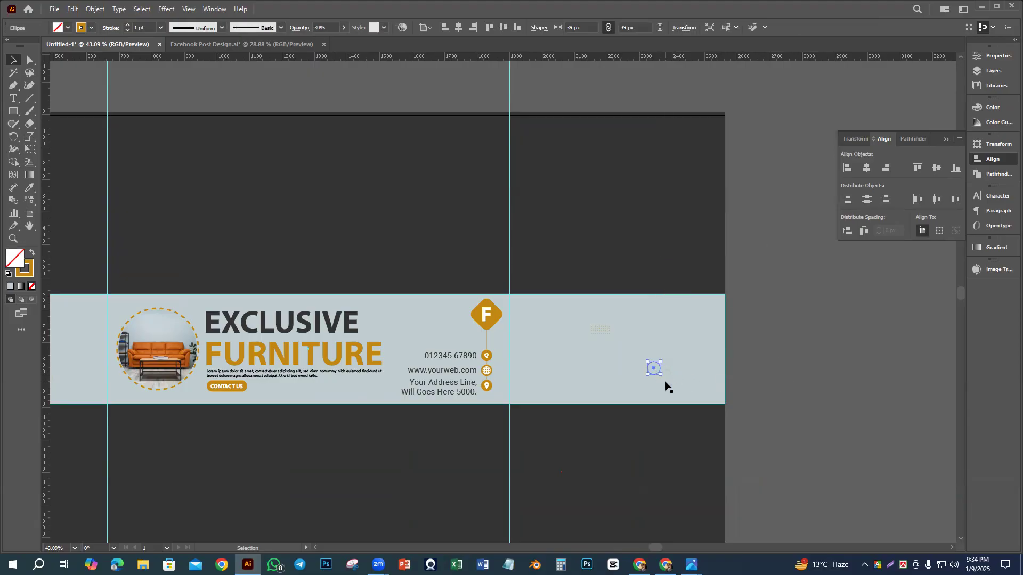
Step: Set the opacity of the three gold circles to the right of the safe area to 70%
shift+click(668, 376)
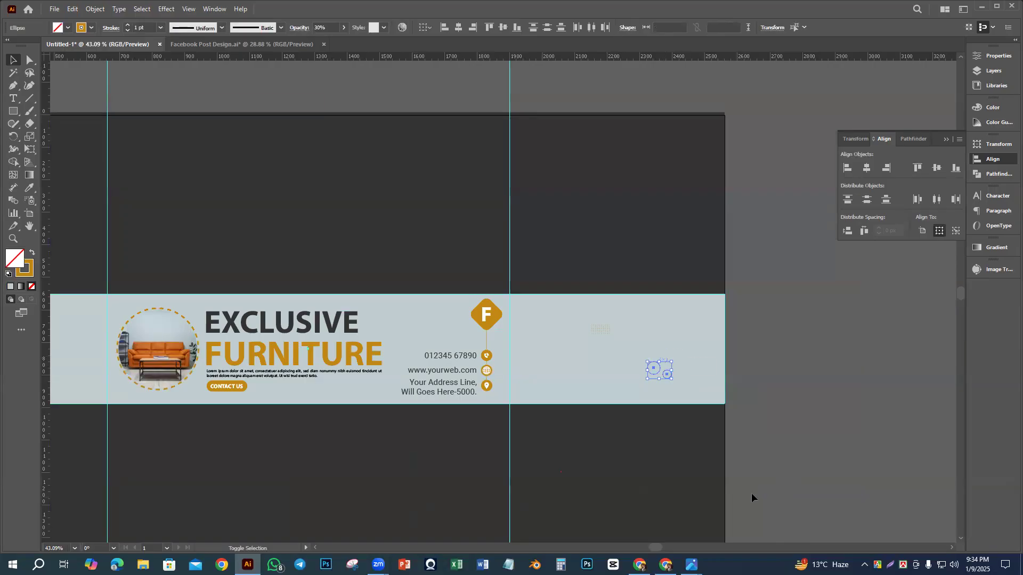
drag(665, 425, 737, 419)
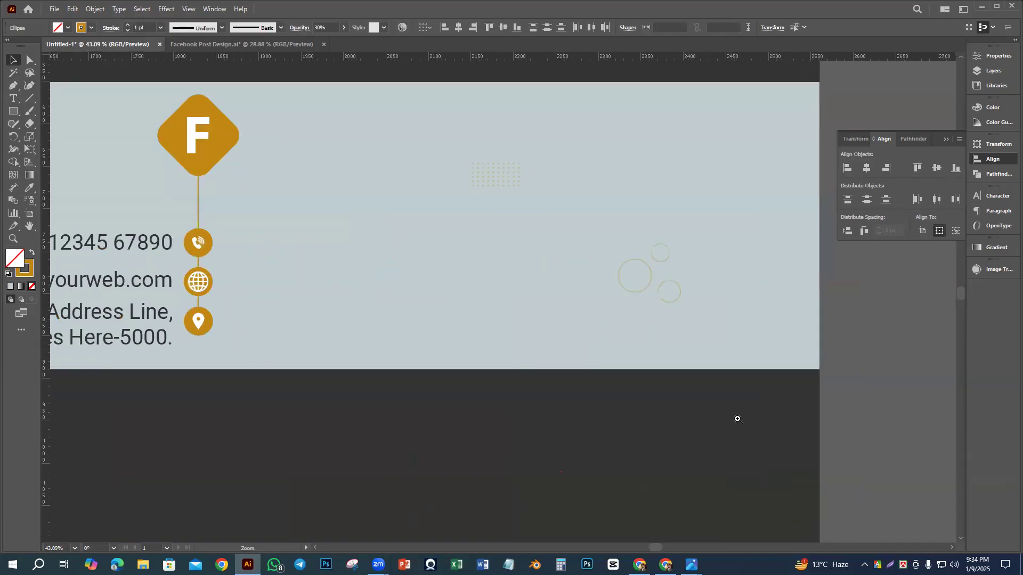
shift+click(667, 259)
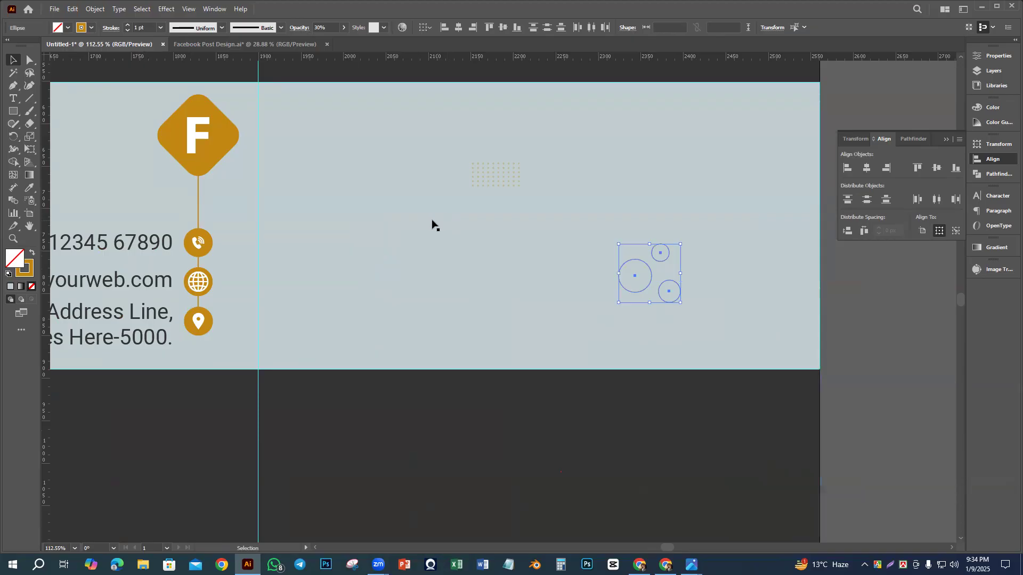
click(322, 28)
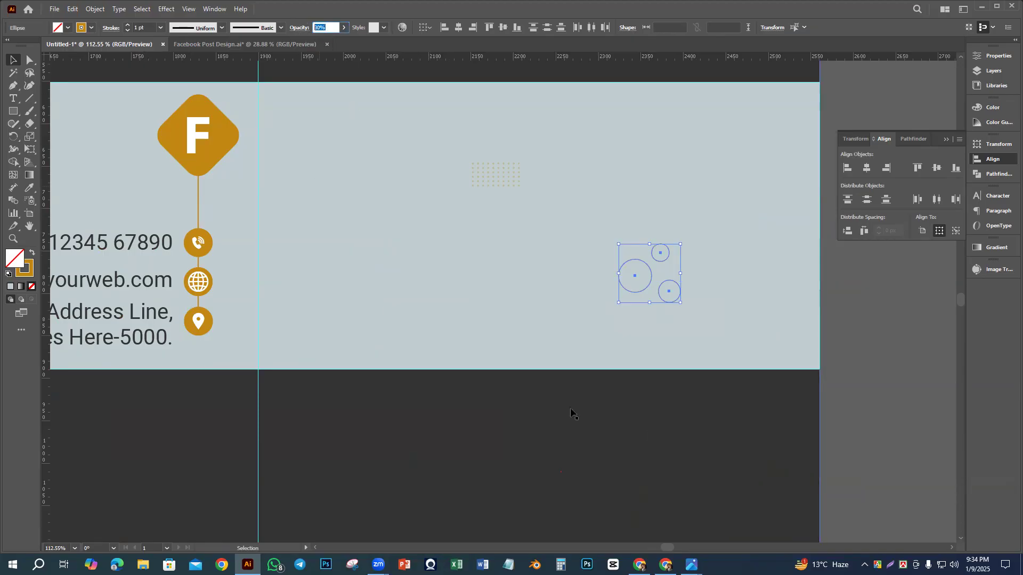
text(70)
key(Return)
click(885, 314)
Step: Set the opacity of the gold dot pattern to the right of the safe area to 70%
drag(710, 451, 631, 407)
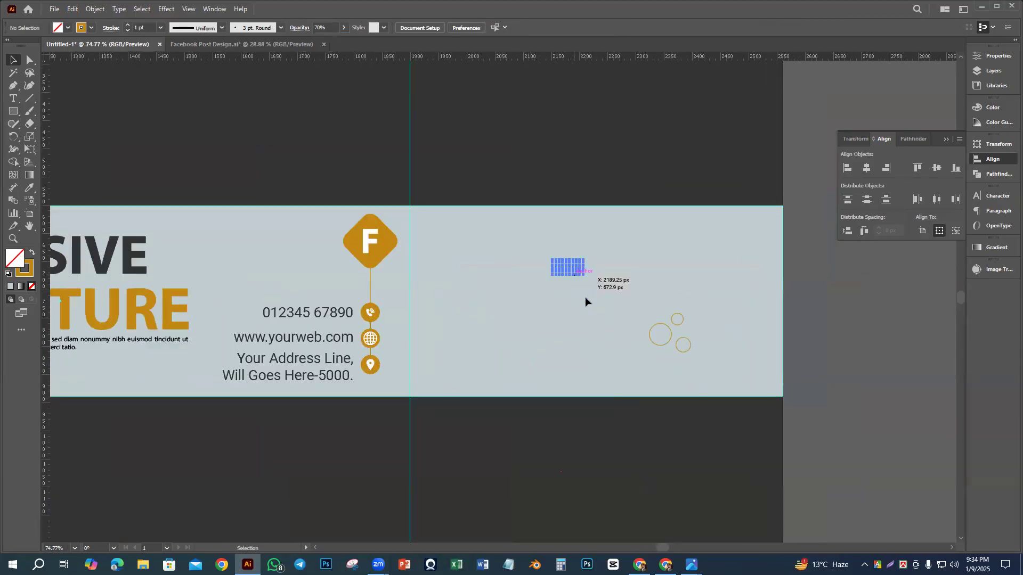
click(573, 271)
click(322, 26)
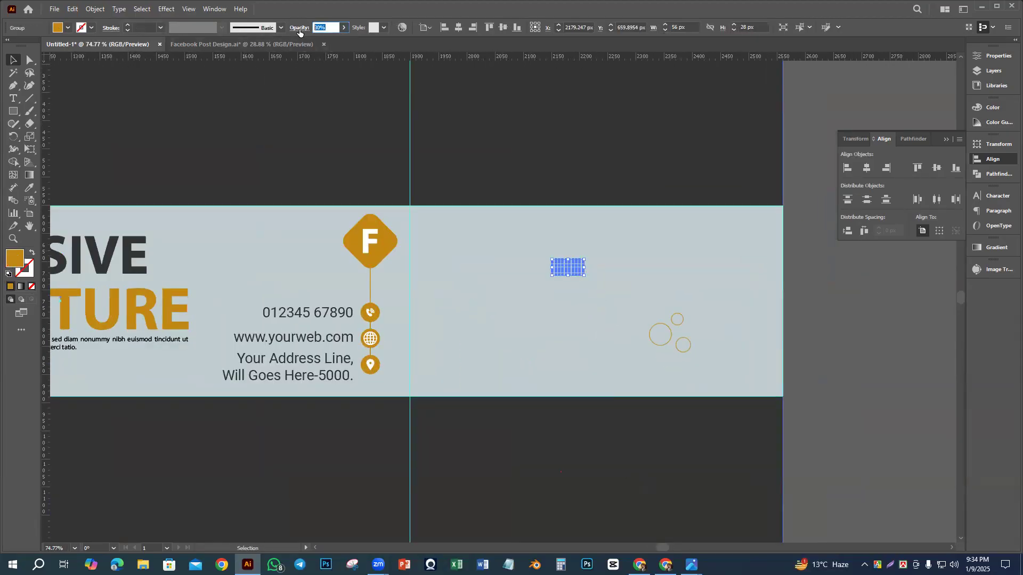
text(70)
key(Return)
click(531, 433)
scroll(562, 477, down, 4)
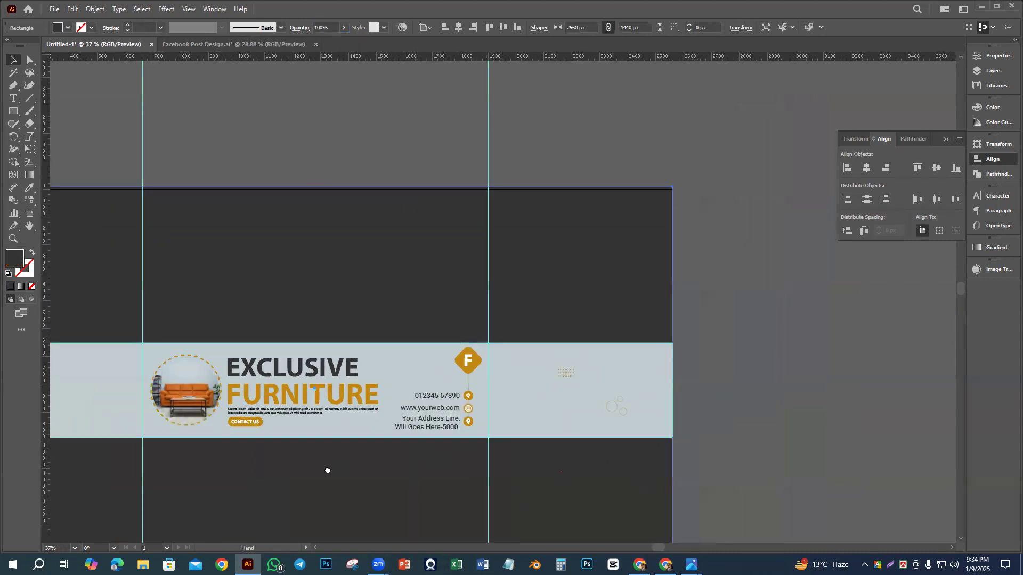
scroll(598, 445, up, 1)
scroll(384, 346, up, 2)
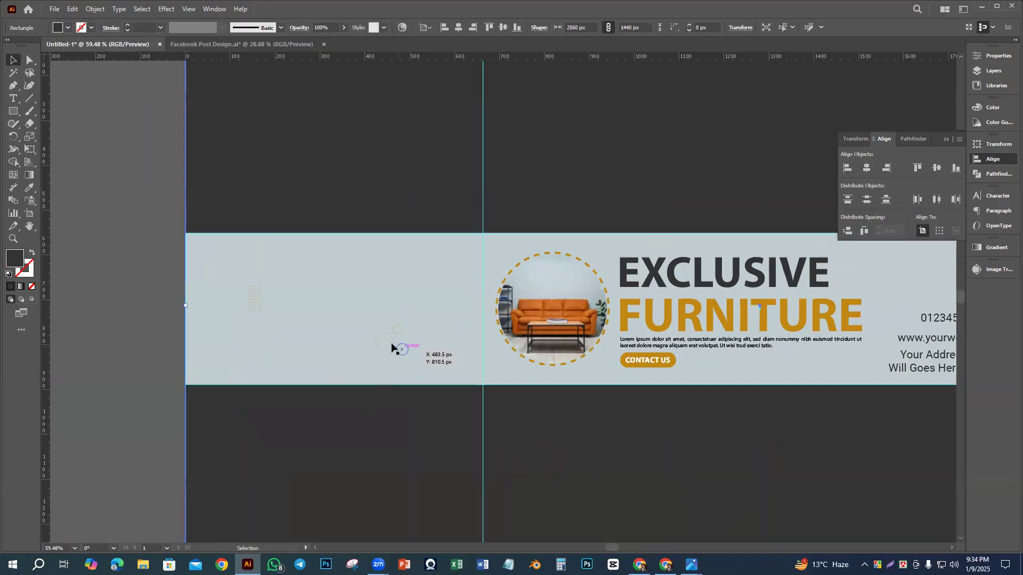
click(392, 347)
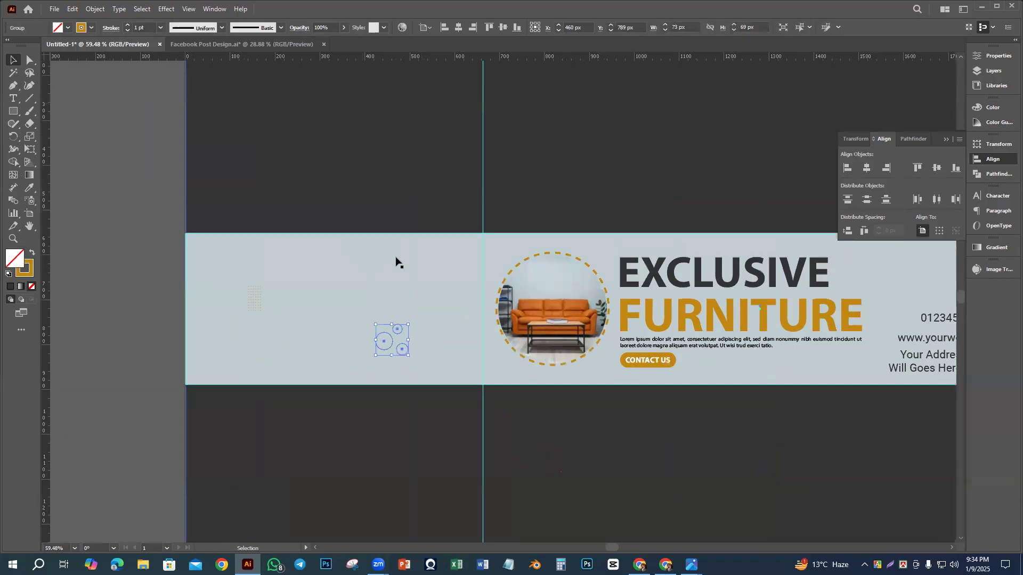
scroll(608, 465, down, 3)
drag(672, 491, 498, 478)
click(29, 187)
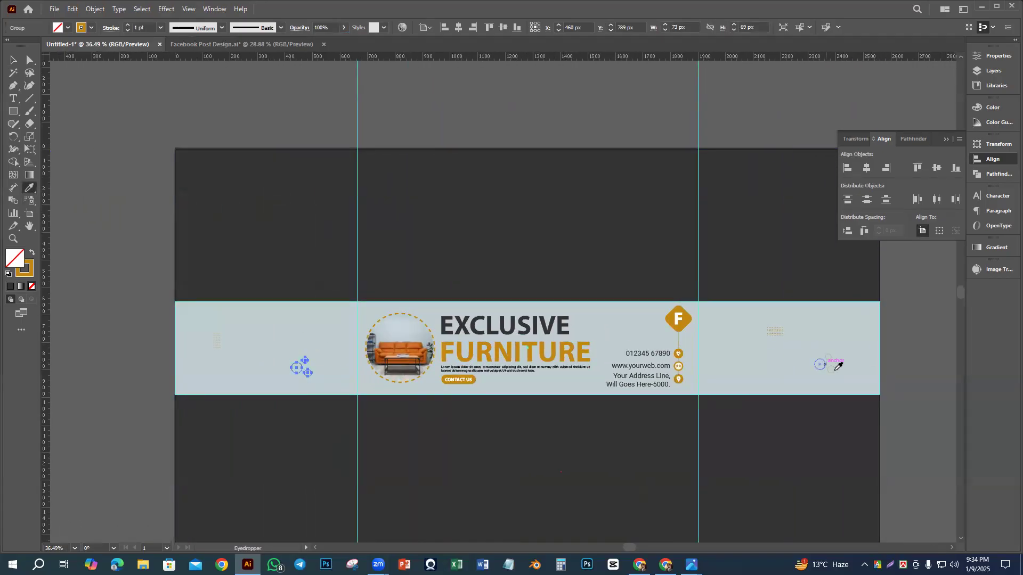
key(v)
click(410, 441)
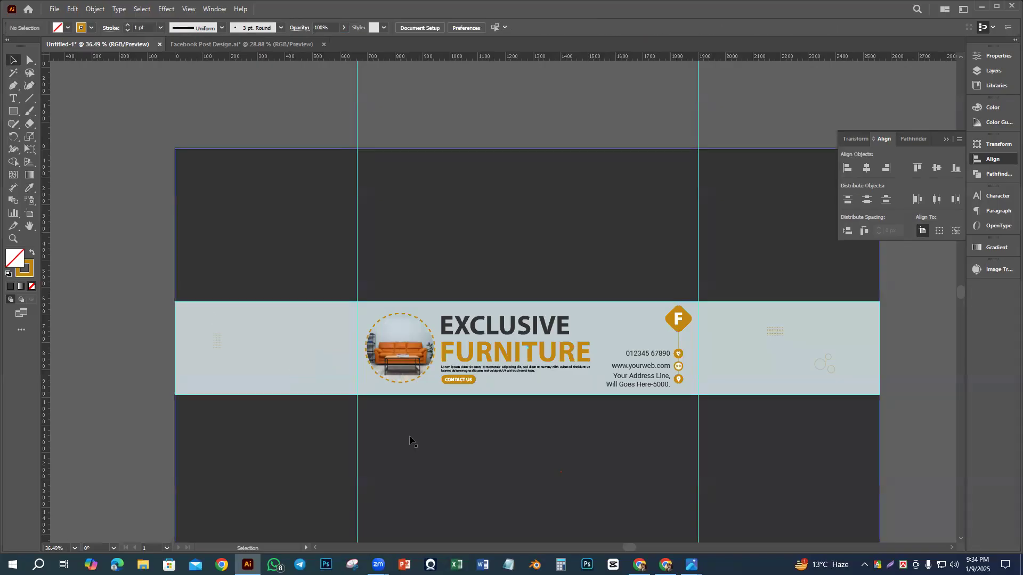
click(322, 473)
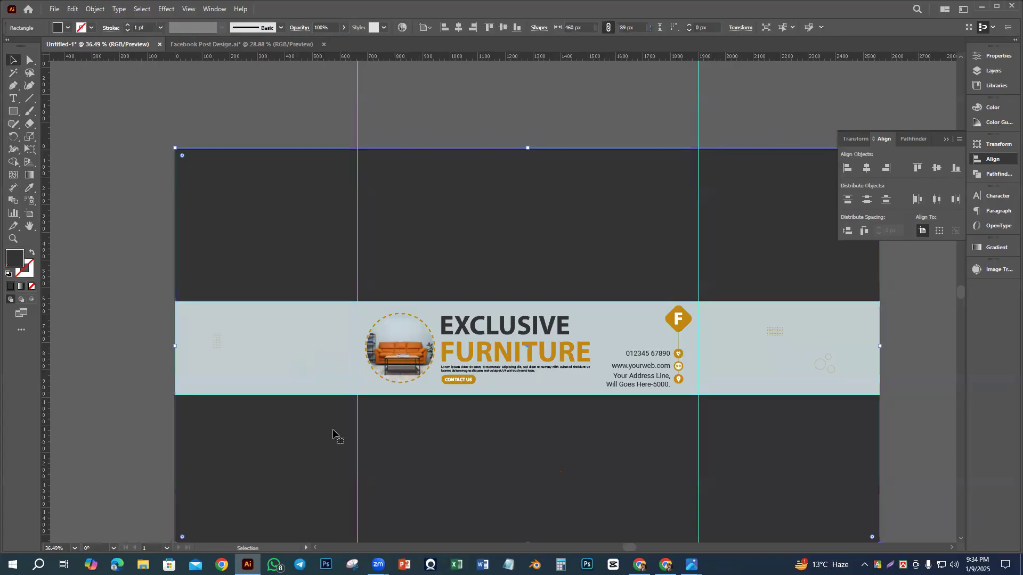
Step: Ungroup the gold circle cluster to the left of the safe area and set its three circles to 70% opacity
right_click(311, 373)
click(342, 249)
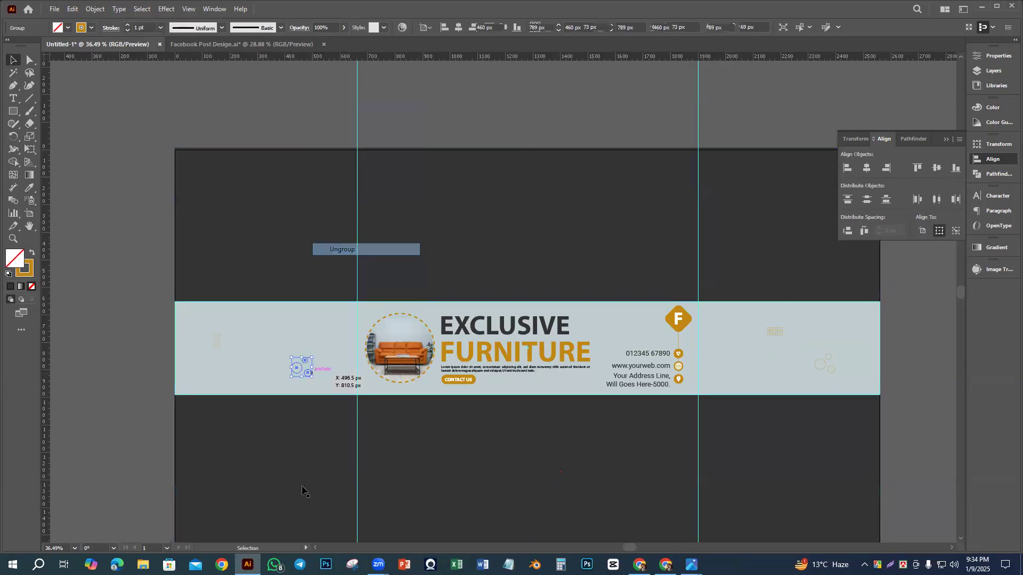
click(302, 488)
click(294, 373)
shift+click(310, 371)
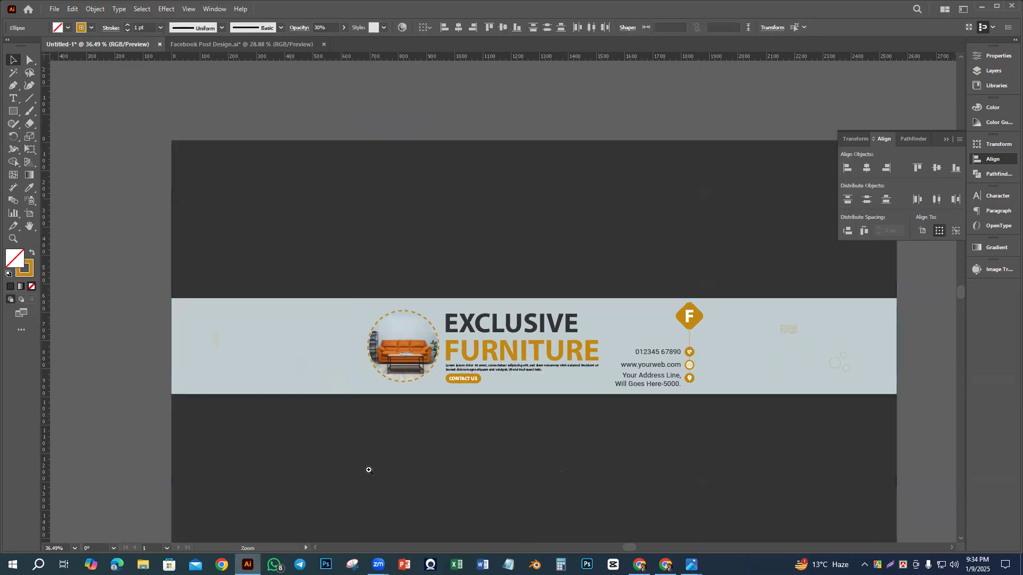
scroll(320, 426, up, 3)
shift+click(325, 308)
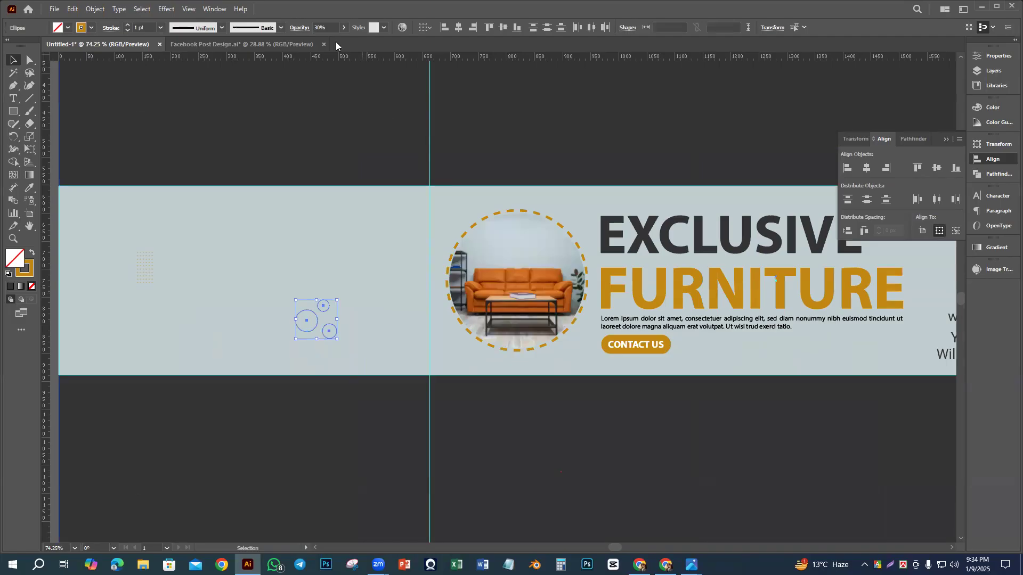
text(70)
key(Return)
Step: Set the opacity of the gold dot pattern to the left of the safe area to 70%
click(145, 267)
click(324, 28)
text(70)
key(Return)
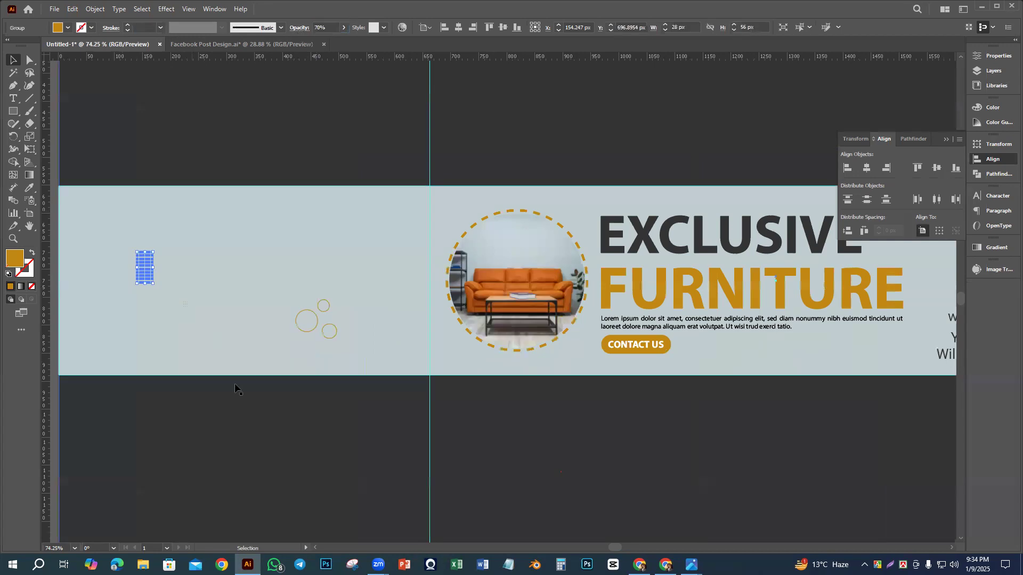
click(308, 351)
click(317, 329)
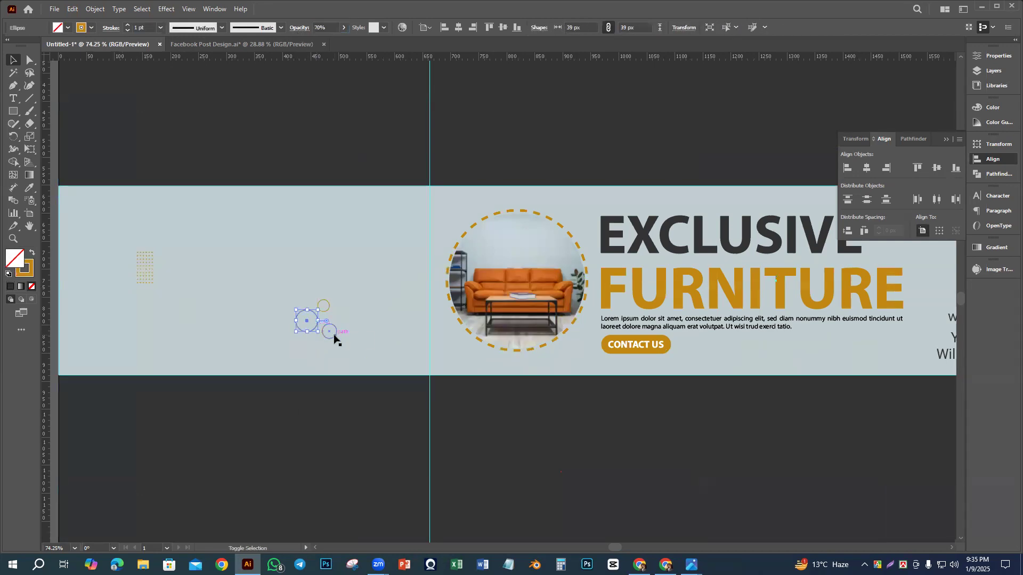
shift+click(334, 336)
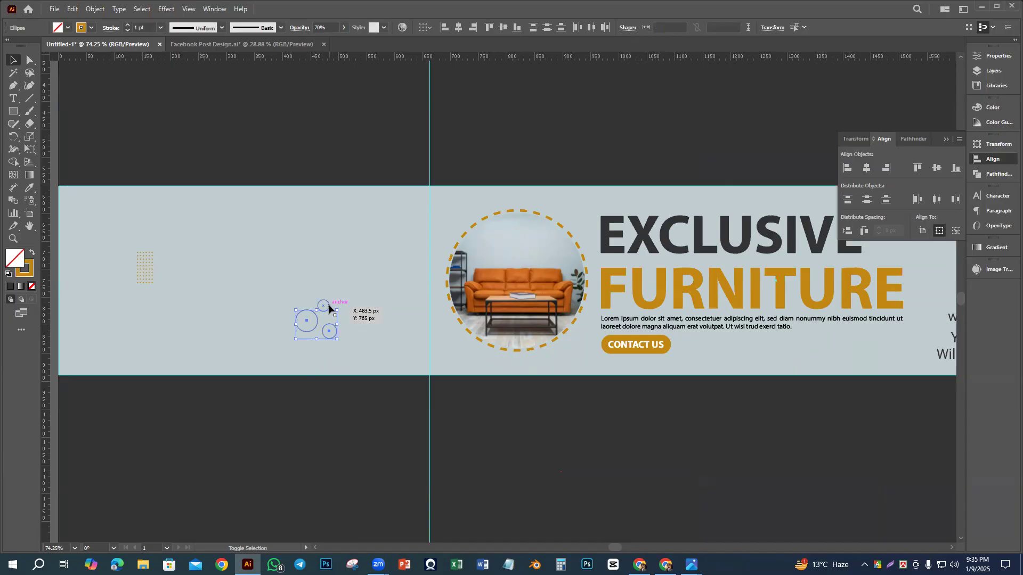
click(345, 368)
drag(567, 470, 368, 421)
drag(587, 453, 492, 410)
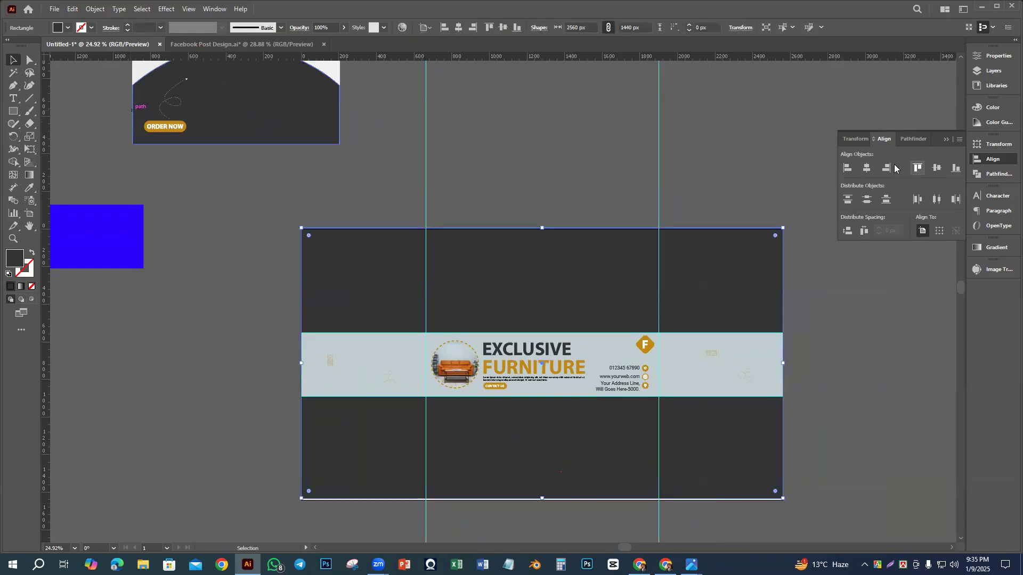
click(878, 449)
Step: Move the white textured background from the post design onto the banner and rotate it 90° to landscape
key(ctrl+space)
scroll(283, 205, up, 4)
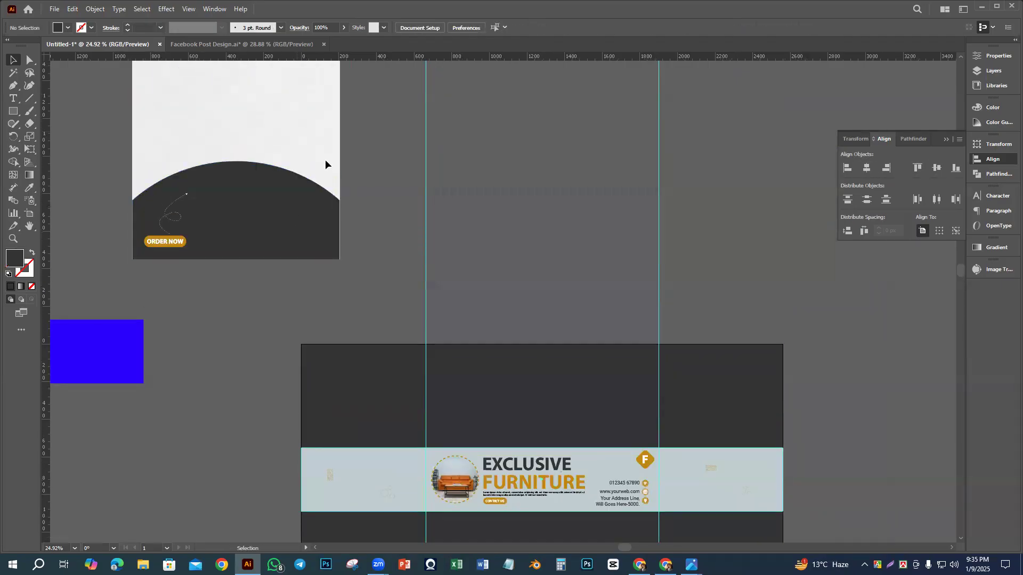
scroll(323, 229, up, 3)
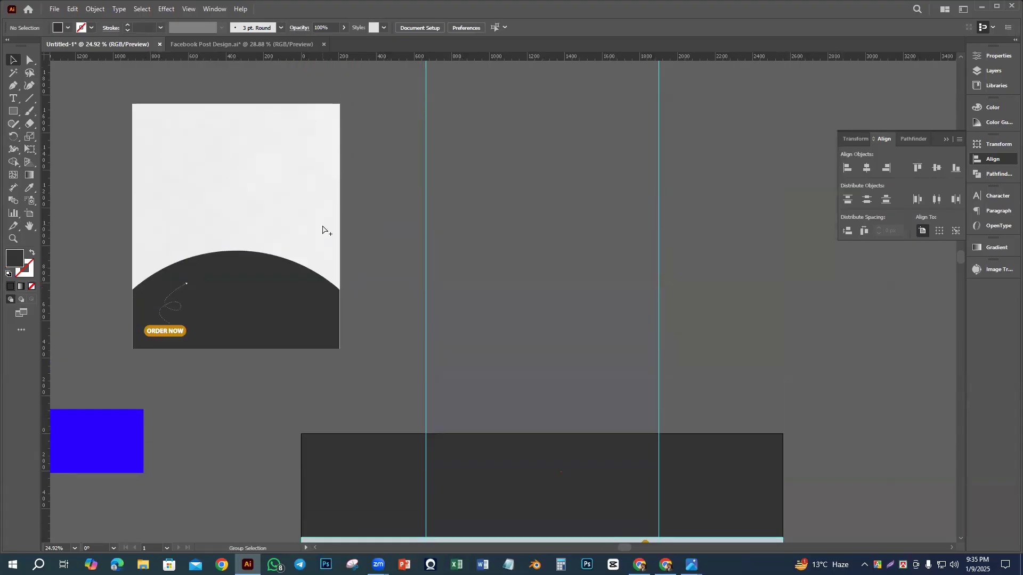
drag(375, 264, 323, 211)
drag(292, 222, 577, 283)
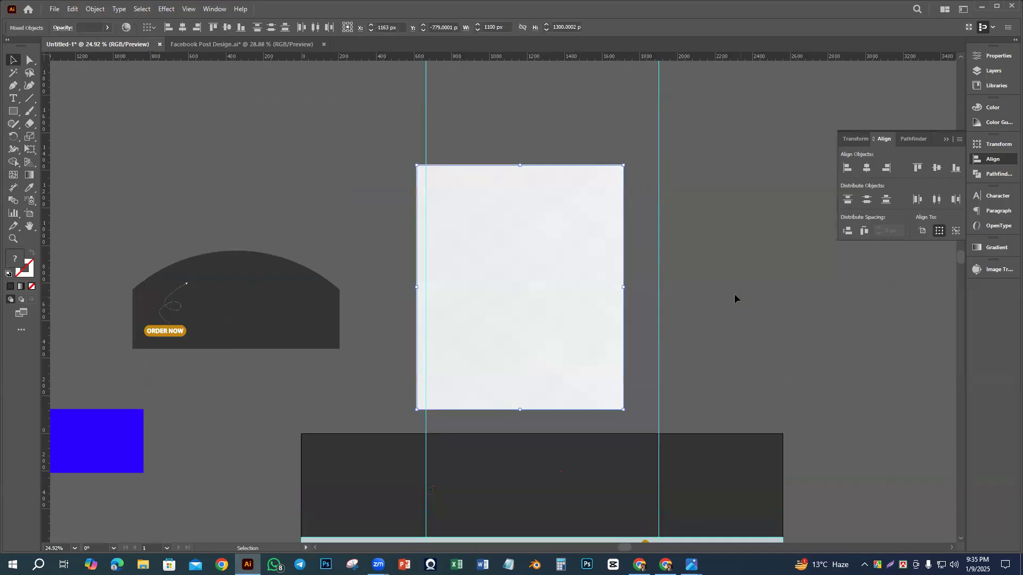
scroll(734, 293, down, 5)
alt+scroll(815, 361, down, 3)
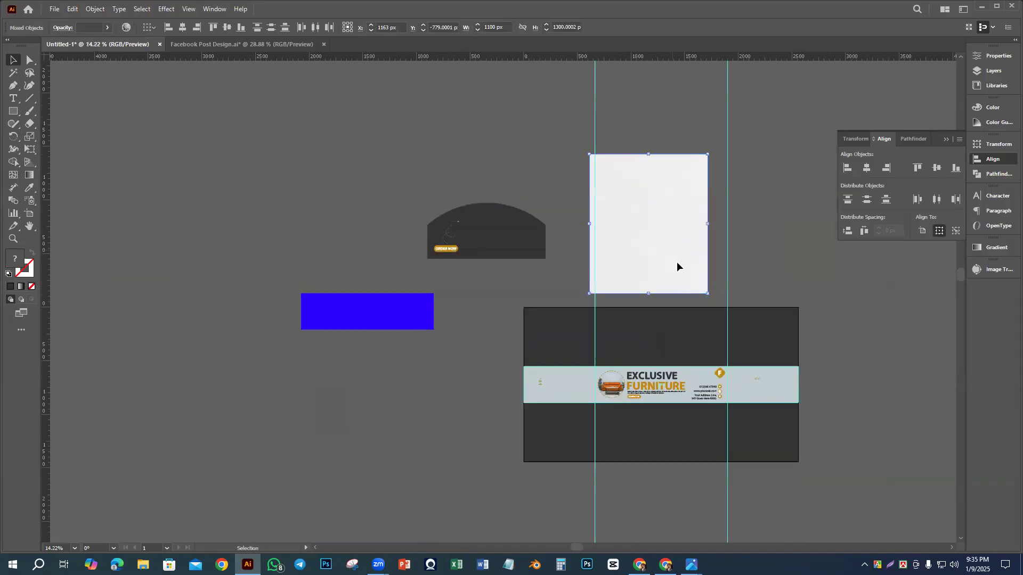
drag(676, 265, 685, 309)
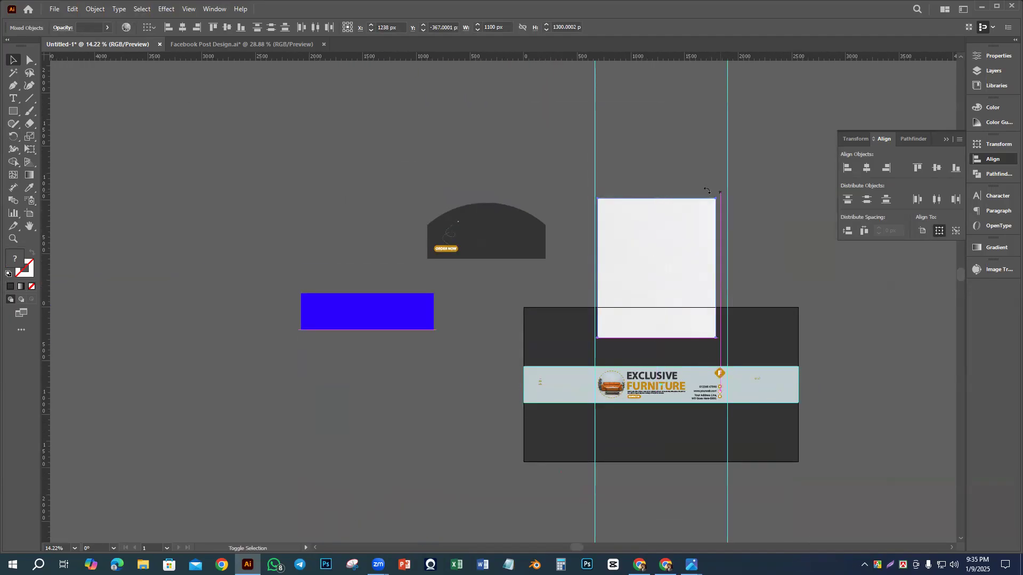
drag(719, 191, 617, 242)
drag(657, 269, 601, 363)
Step: Send the white texture to the back and stretch it over the whole banner, to 2560 px wide and about 1439 px high
key(ctrl+shift+[)
drag(662, 424, 761, 461)
drag(707, 385, 797, 397)
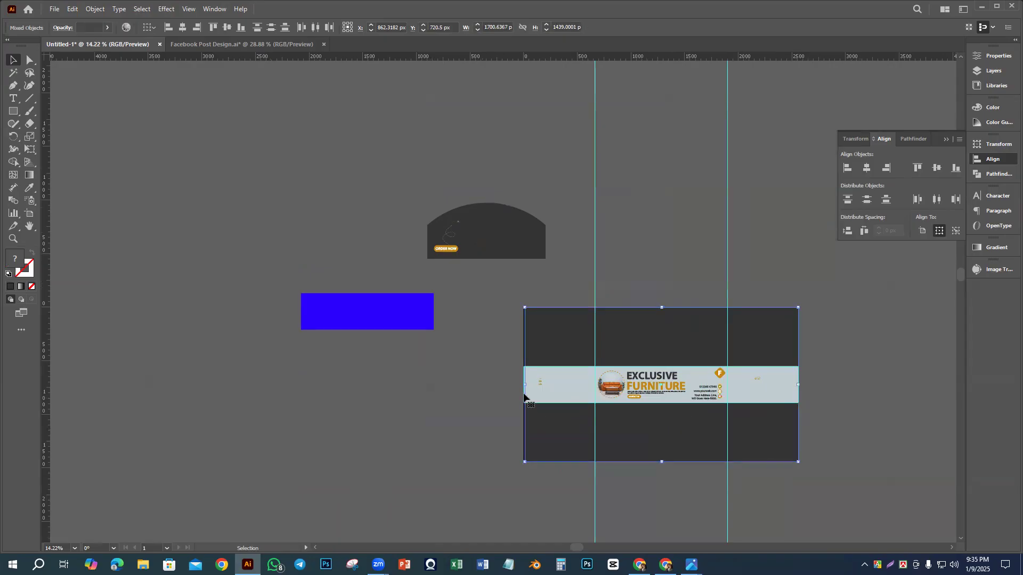
drag(524, 384, 523, 384)
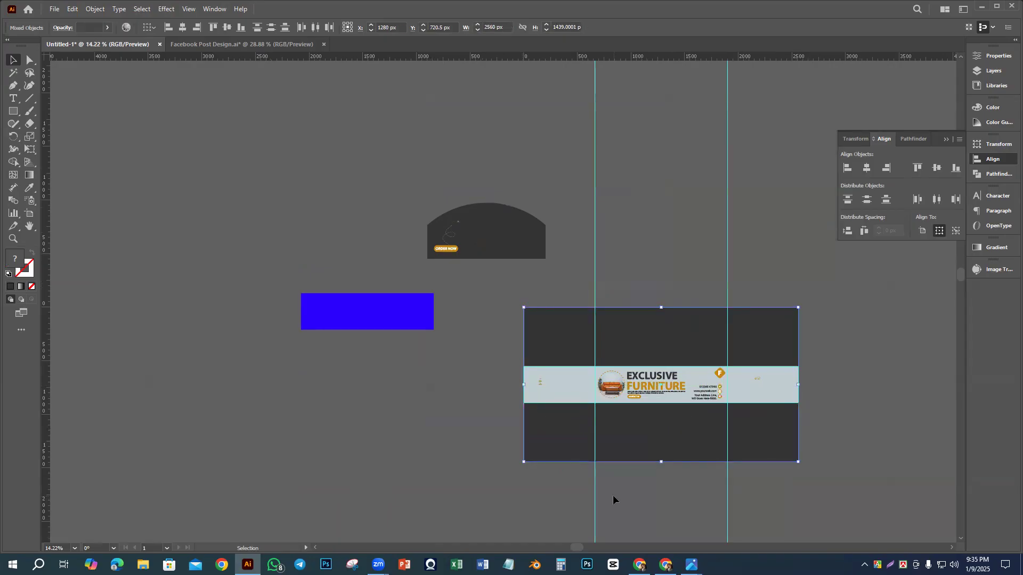
click(844, 500)
Step: Lower the opacity of the dark 2560 x 1440 px background rectangle so the texture behind it shows through
scroll(757, 479, up, 5)
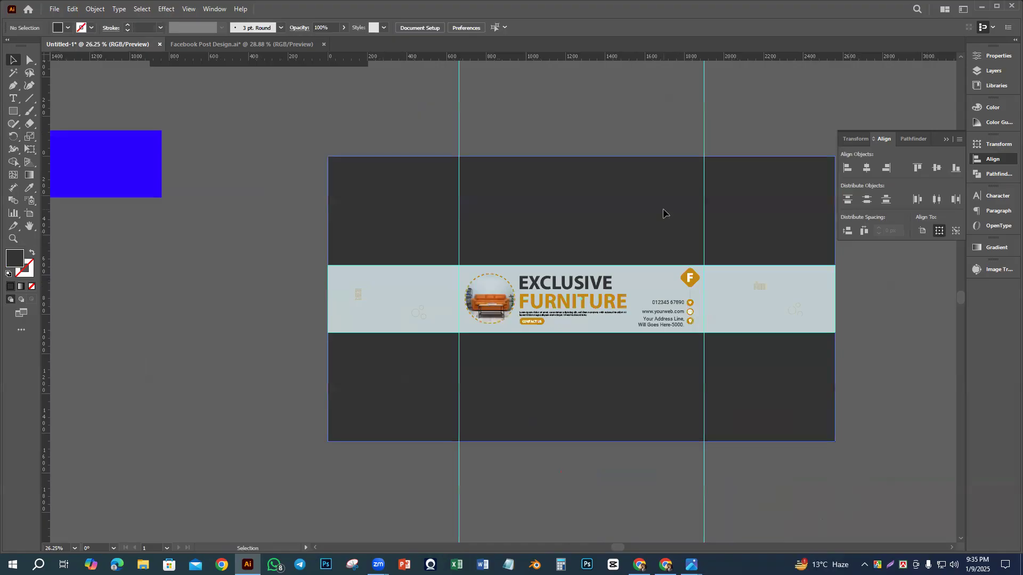
click(663, 213)
click(329, 27)
scroll(330, 27, down, 7)
scroll(329, 27, down, 8)
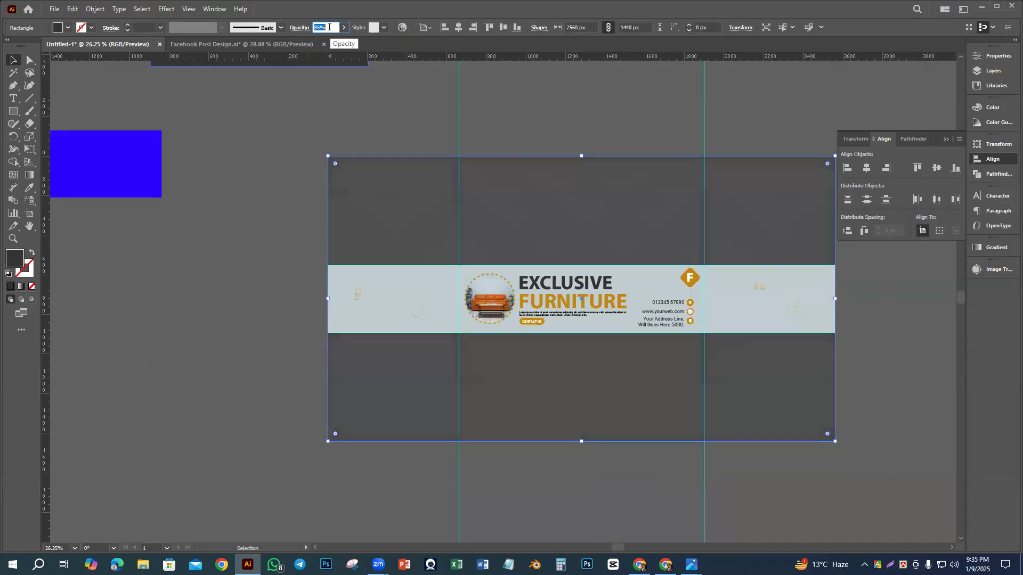
scroll(328, 27, down, 3)
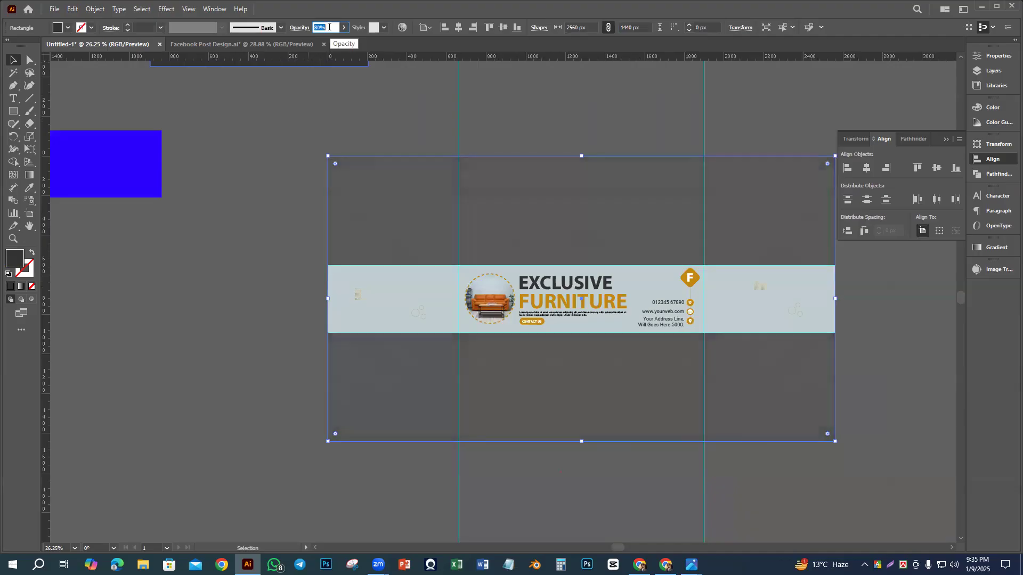
scroll(329, 27, down, 9)
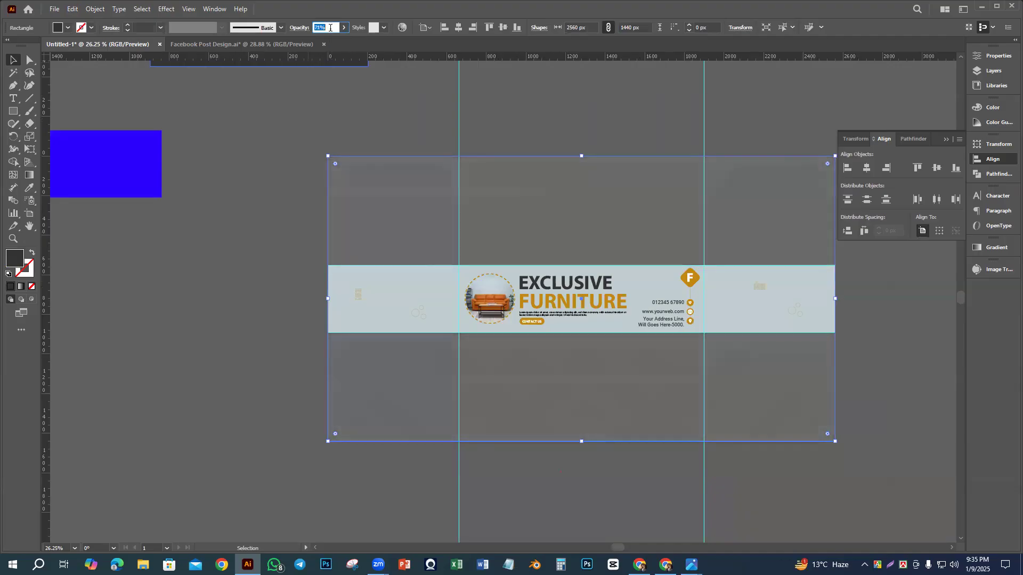
scroll(332, 27, down, 10)
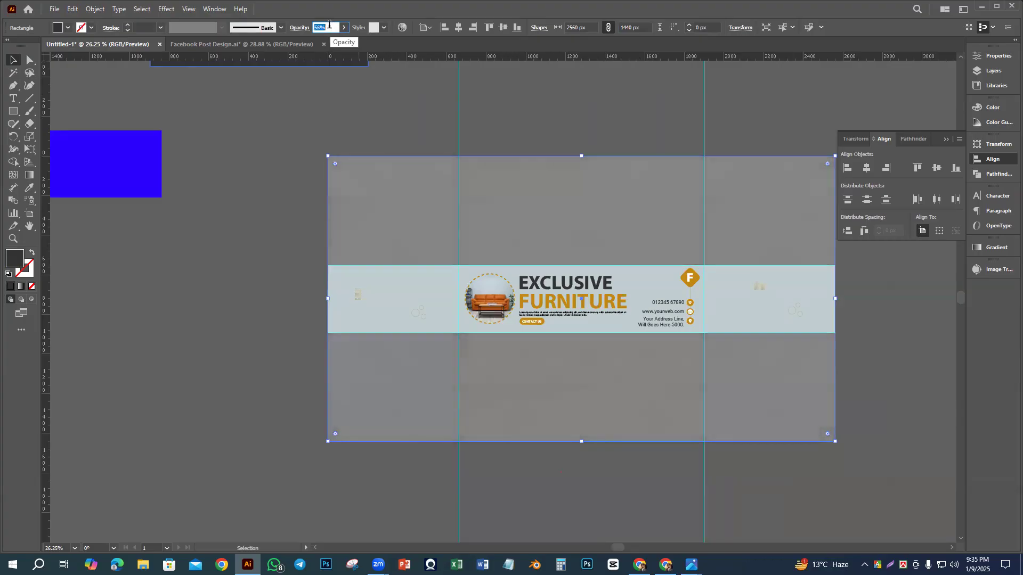
scroll(328, 25, down, 3)
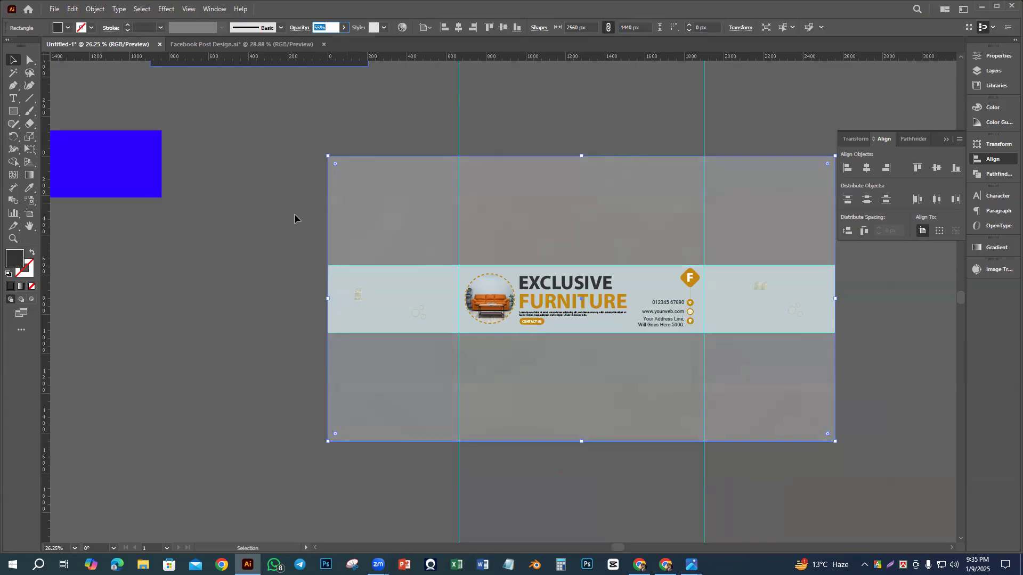
Step: Set the dark 2560 x 1440 px background rectangle to 100% opacity and send it to the back
click(297, 260)
scroll(701, 470, up, 1)
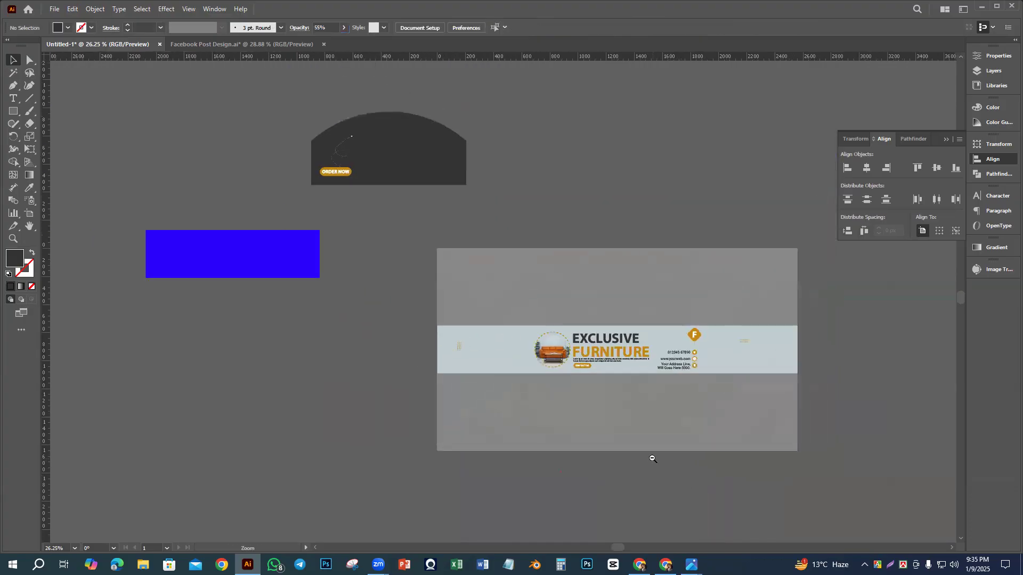
scroll(607, 443, up, 5)
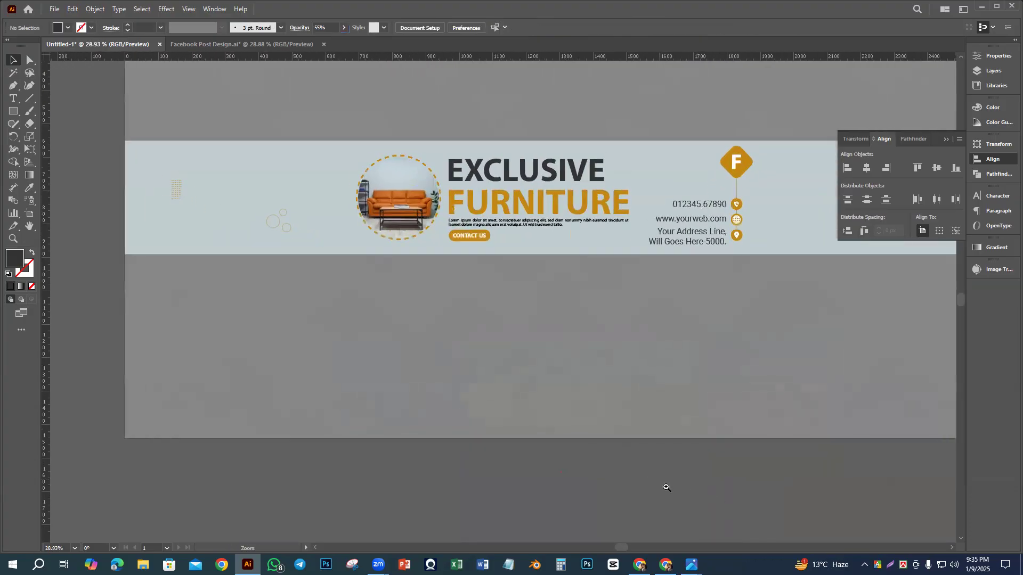
scroll(668, 489, down, 5)
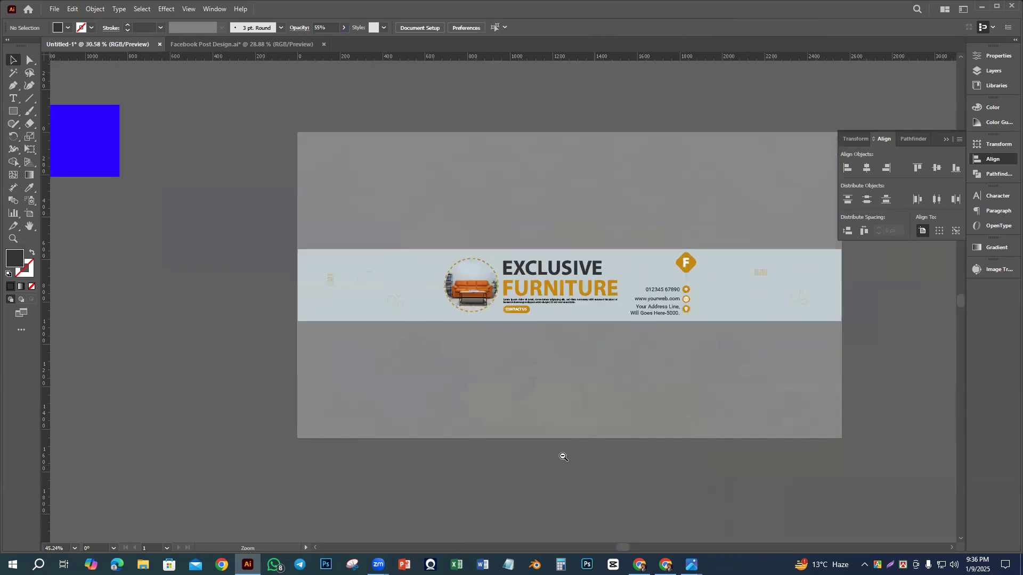
click(564, 422)
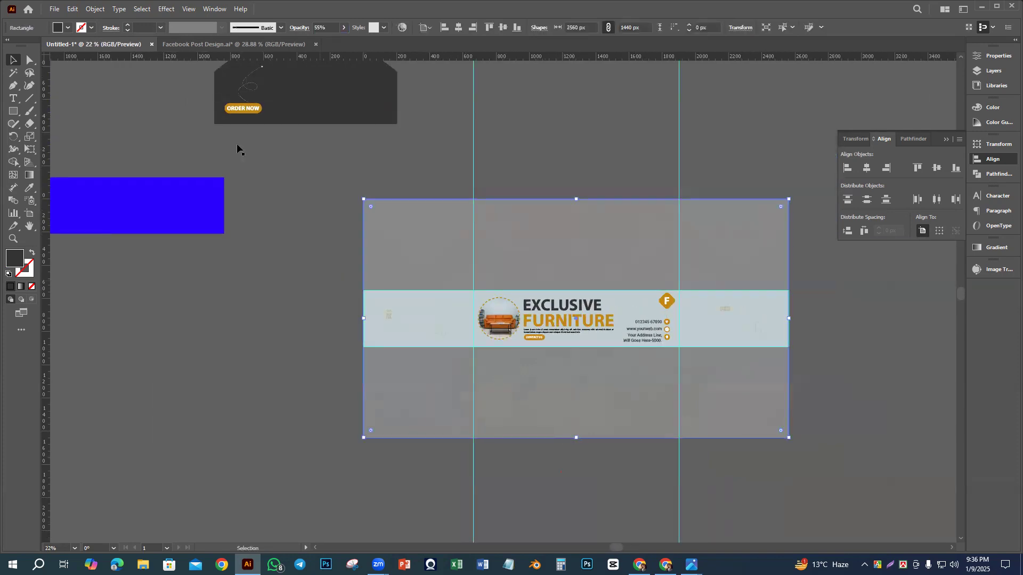
click(293, 26)
text(100)
key(Return)
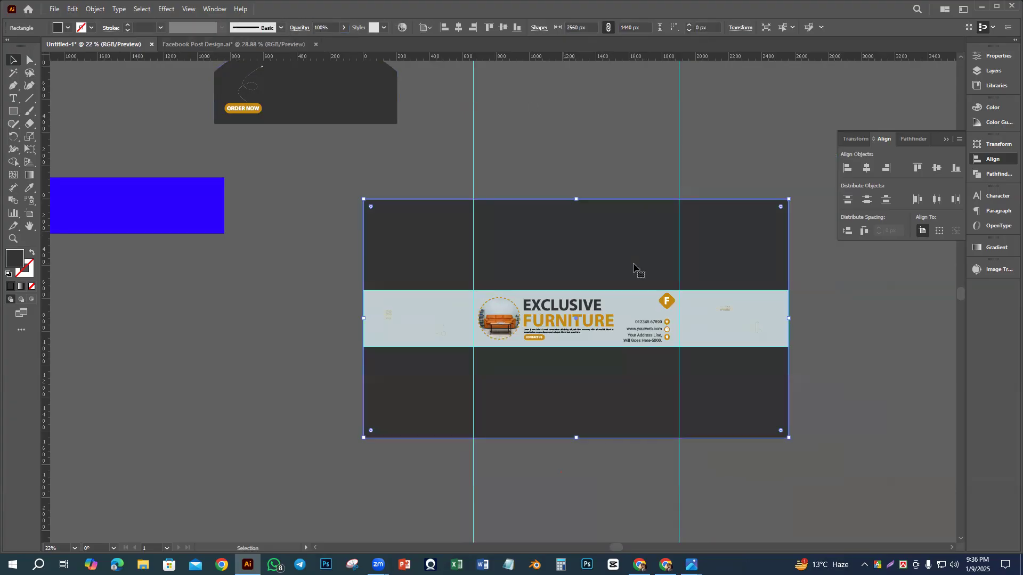
key(ctrl+shift+[)
Step: Set the opacity of the light grey rectangle lying over the white texture to 100%
click(581, 142)
click(627, 253)
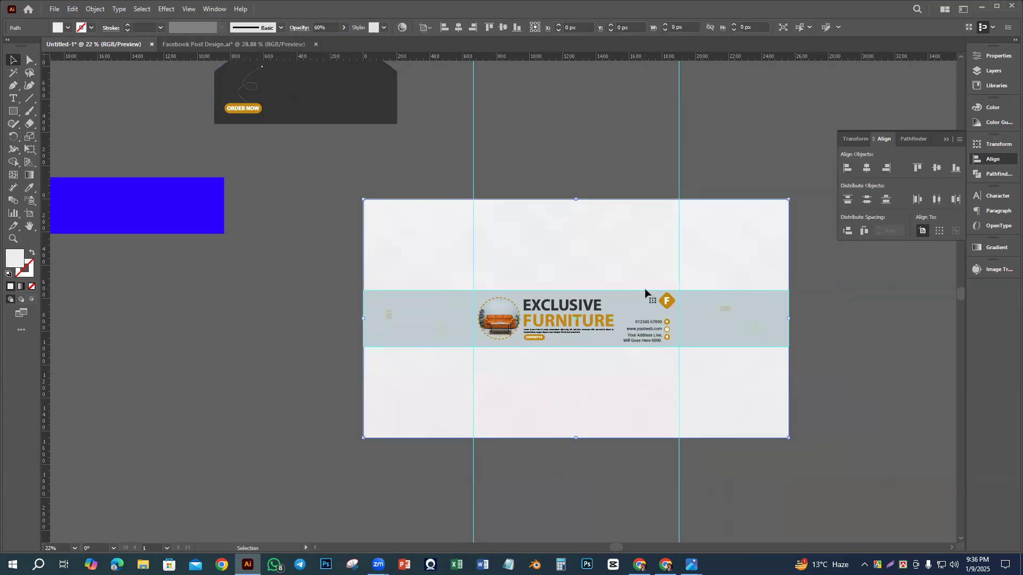
click(322, 28)
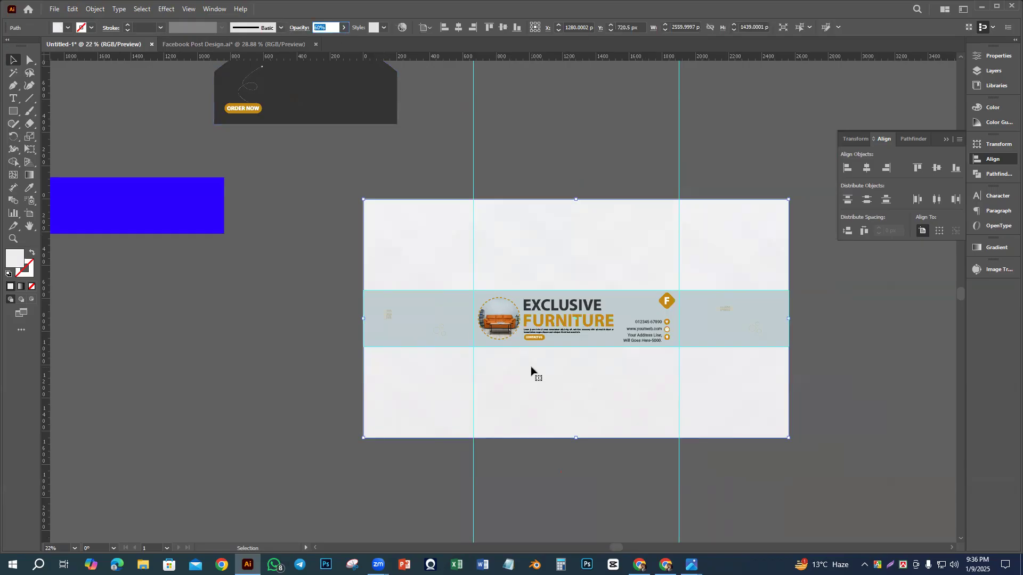
text(100)
key(Return)
Step: Move the light grey rectangle and the texture image off their banner positions and delete the grey rectangle
drag(546, 433, 592, 450)
drag(673, 335, 377, 394)
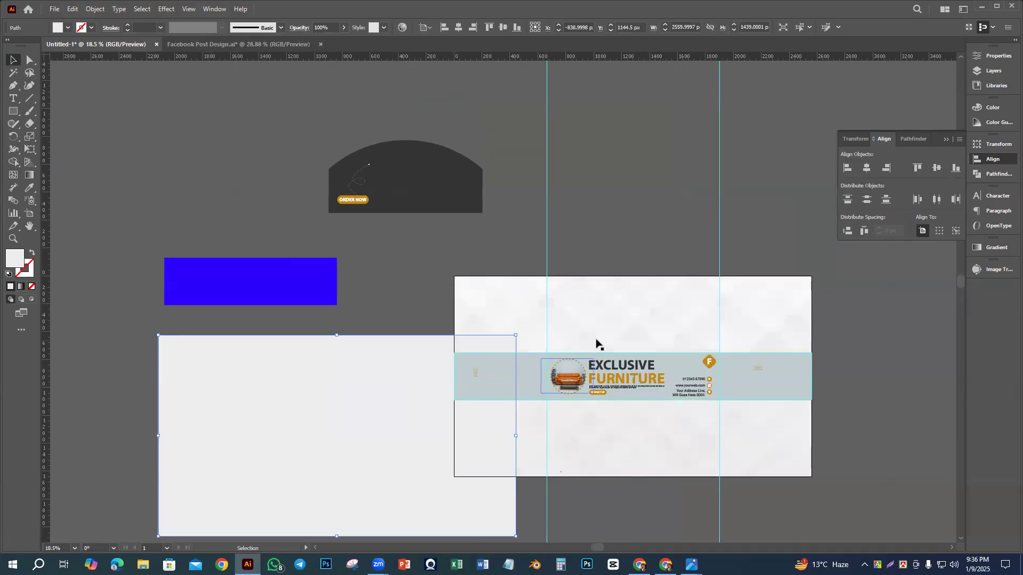
drag(669, 320, 613, 363)
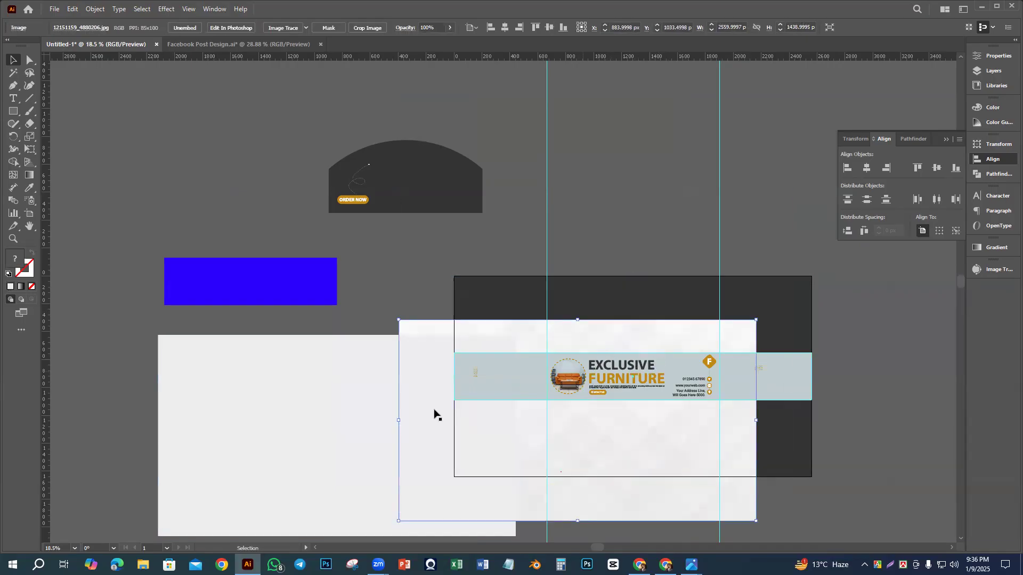
click(338, 401)
key(Delete)
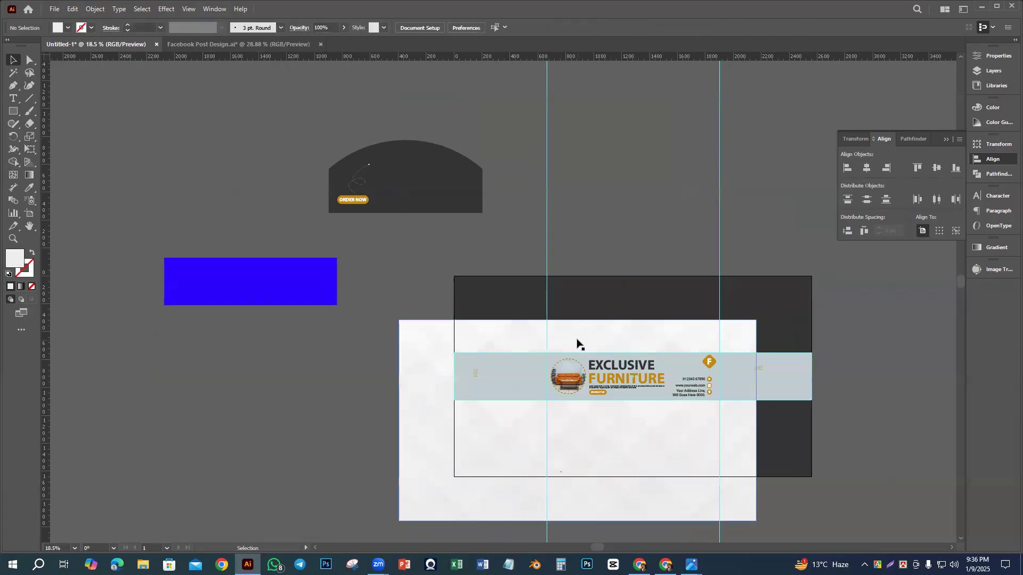
Step: Centre the white texture image horizontally and vertically on the artboard
click(607, 391)
click(866, 168)
click(937, 169)
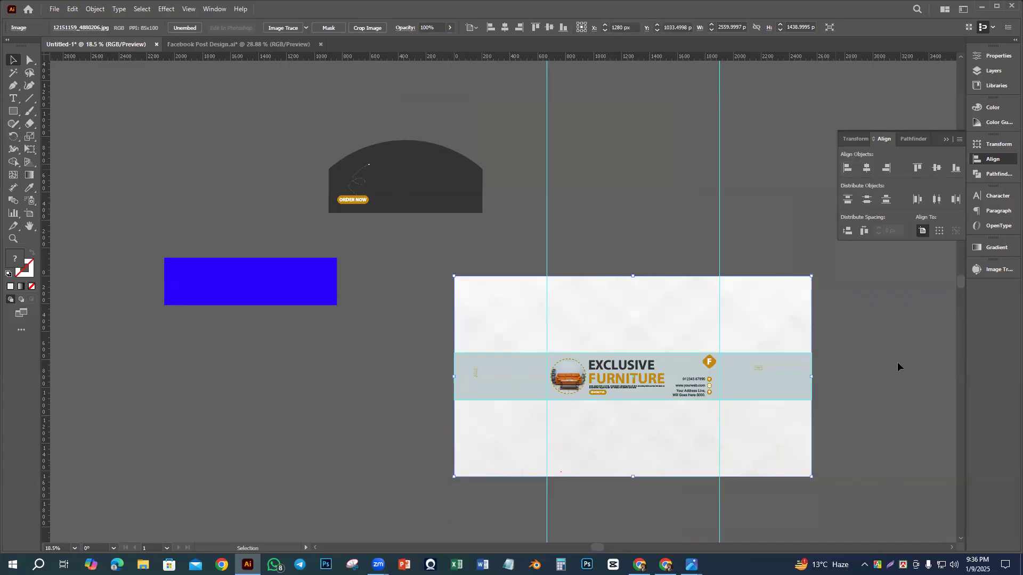
click(861, 383)
Step: Lower the opacity of the white texture image so the dark rectangle behind it tones it down to grey
click(624, 497)
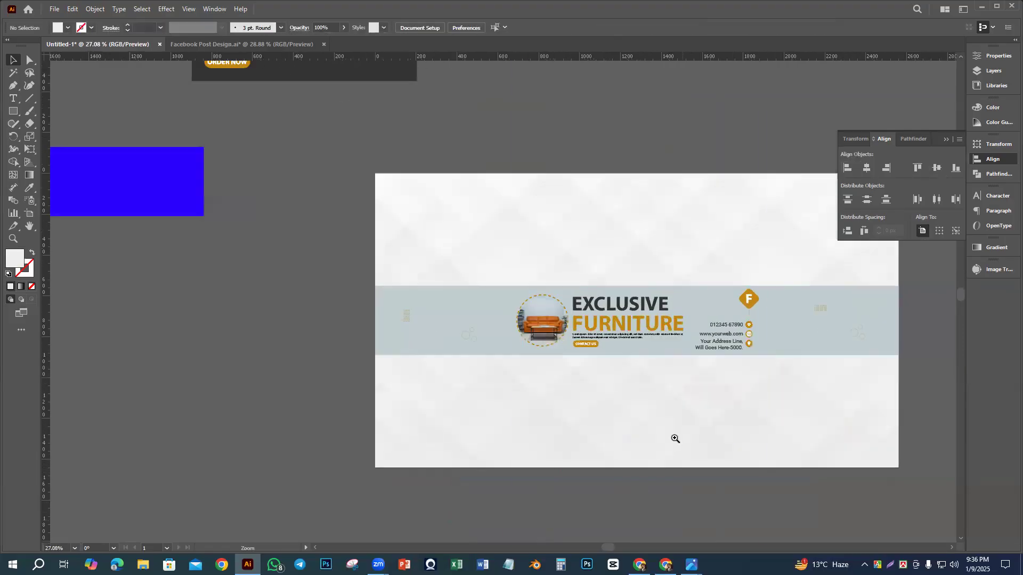
click(680, 281)
click(430, 27)
scroll(435, 27, down, 19)
scroll(435, 28, down, 3)
scroll(436, 28, down, 3)
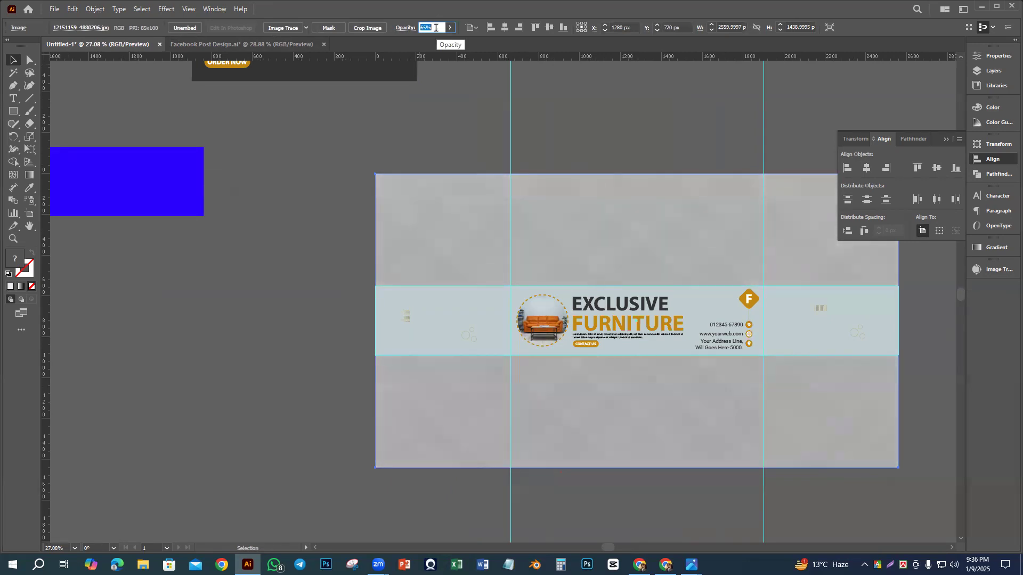
click(644, 492)
Step: Start a Drop Shadow effect on the light blue 2560 x 338 px band behind the text
drag(619, 428, 704, 473)
drag(622, 421, 505, 414)
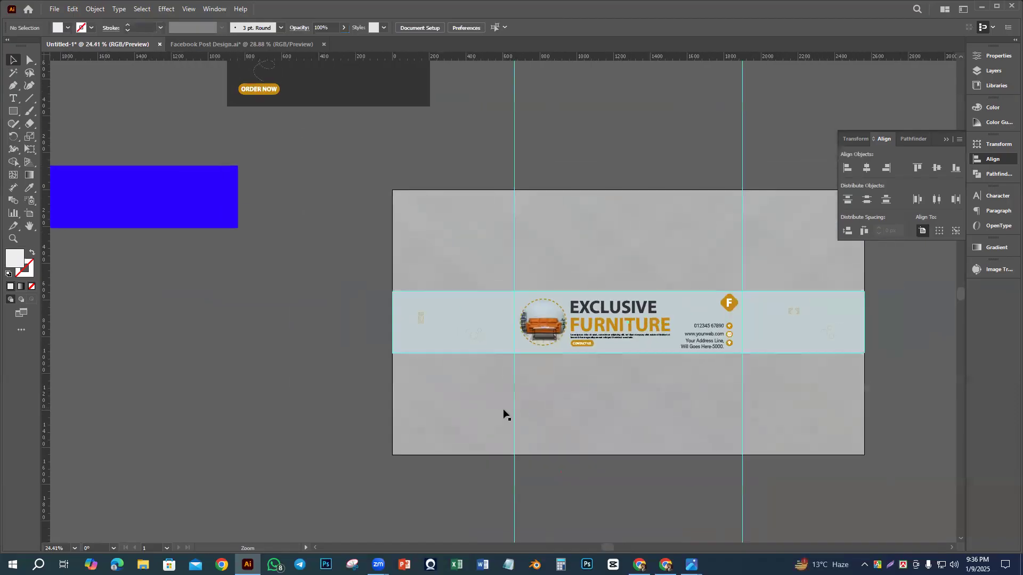
drag(705, 493, 570, 477)
drag(513, 400, 585, 446)
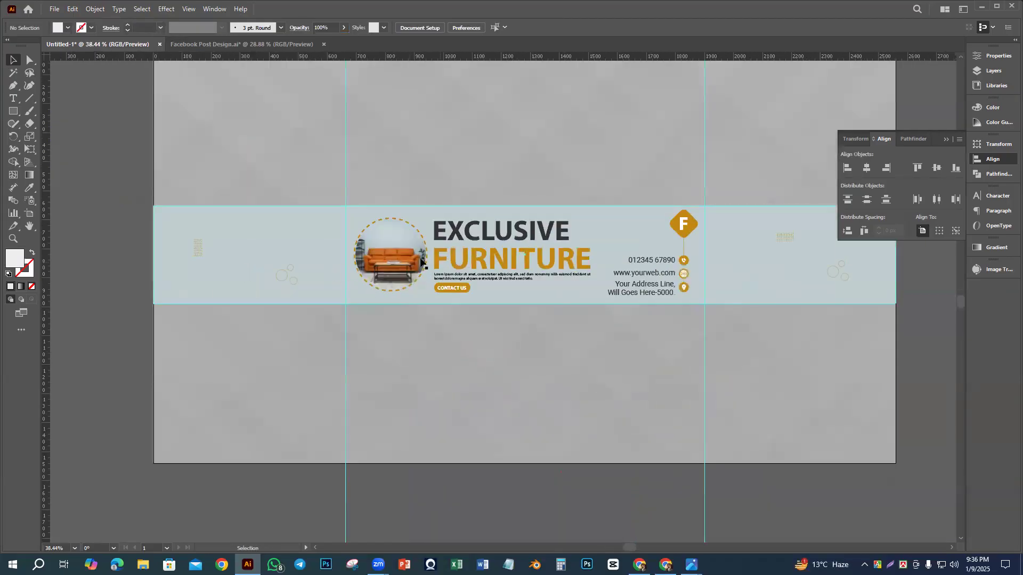
click(541, 183)
click(905, 308)
drag(634, 365, 607, 237)
click(661, 271)
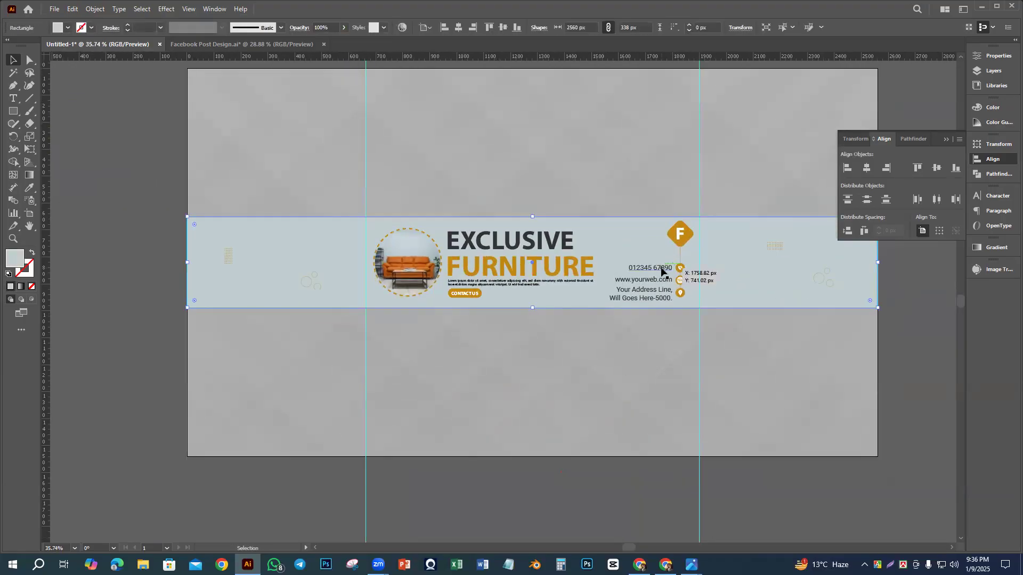
click(166, 9)
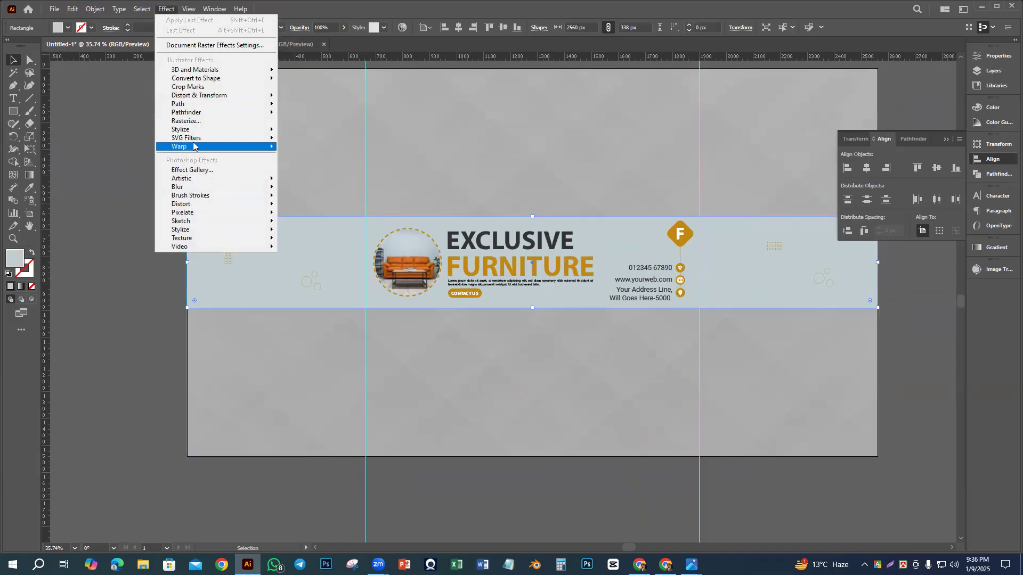
mouse_move(194, 133)
click(317, 131)
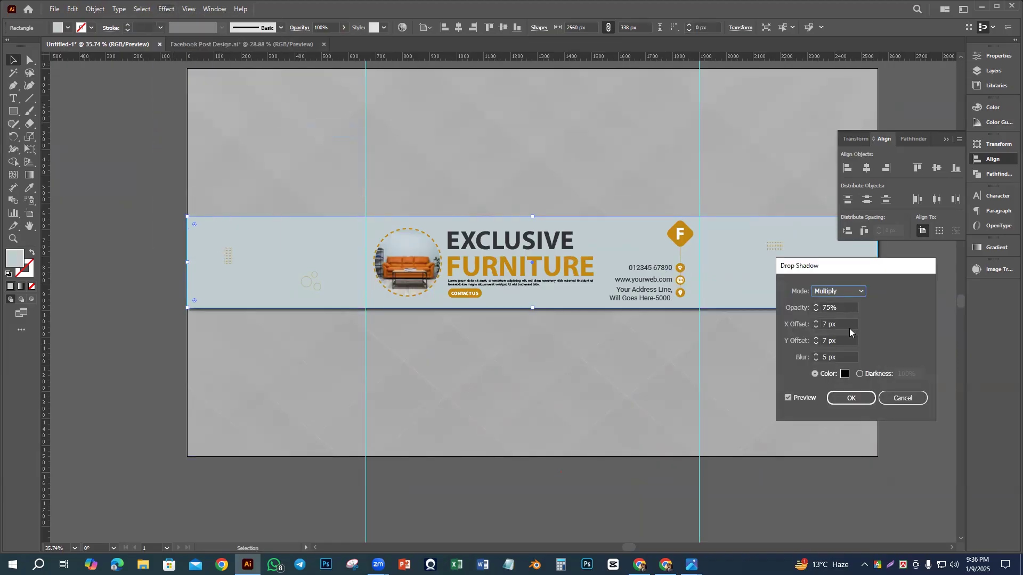
Step: Set the drop shadow's X and Y offsets to 0 px and its blur to 10 px
click(835, 323)
text(0)
key(Tab)
text(0)
key(Tab)
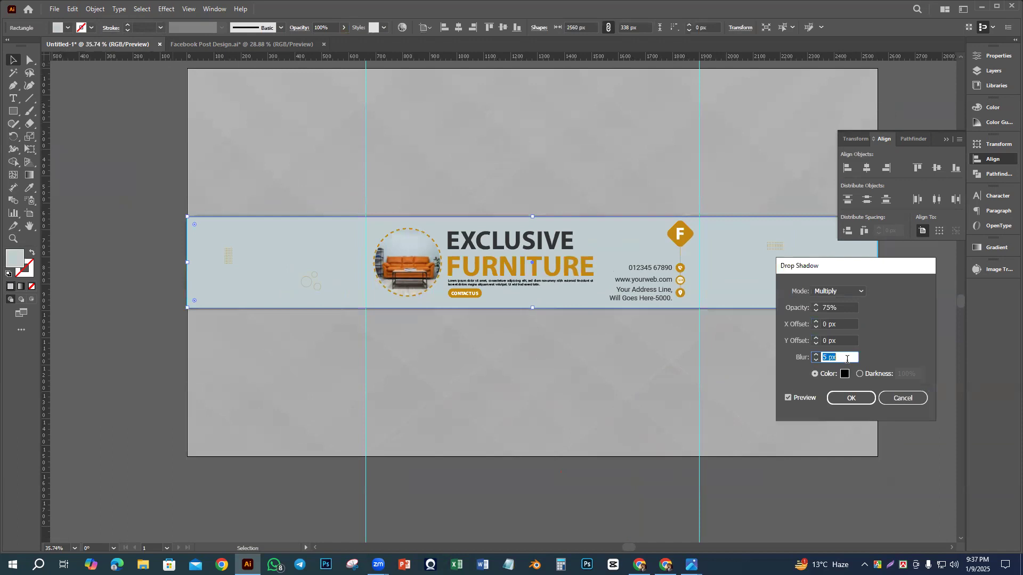
text(10)
key(Tab)
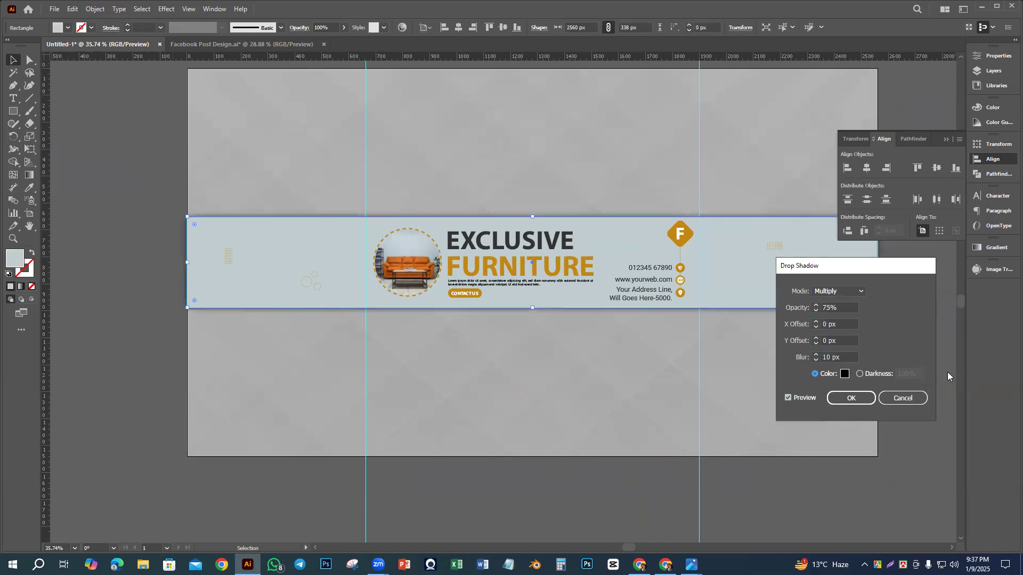
Step: Set the drop shadow colour to dark teal 037068 and apply the effect to the band
click(845, 374)
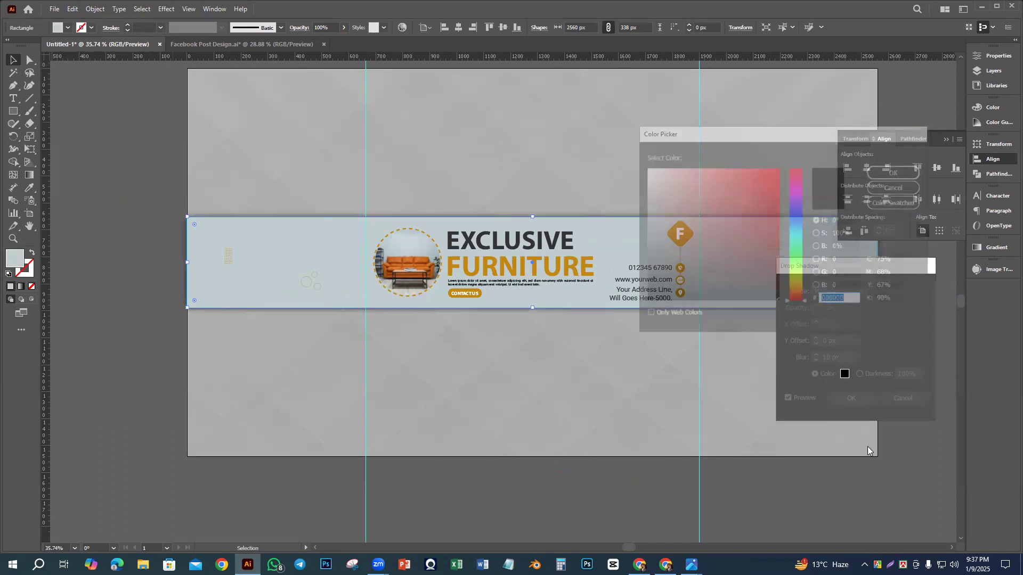
click(796, 238)
click(777, 250)
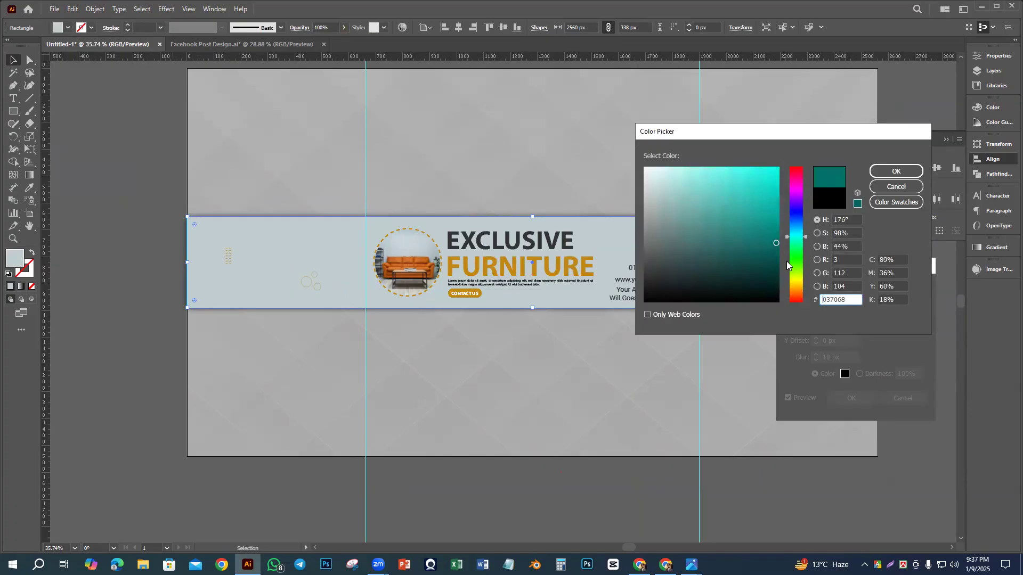
click(896, 171)
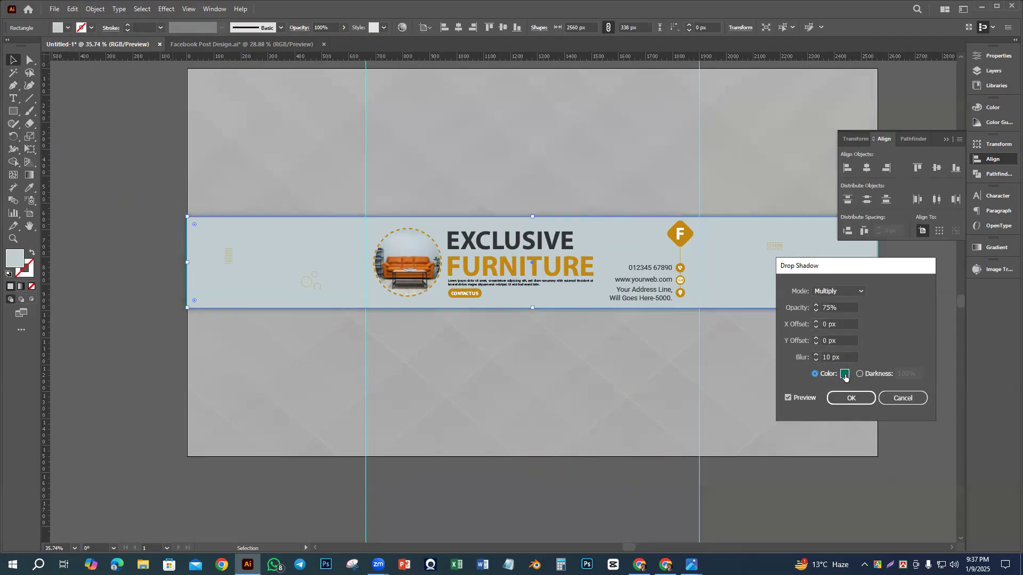
click(860, 400)
click(895, 481)
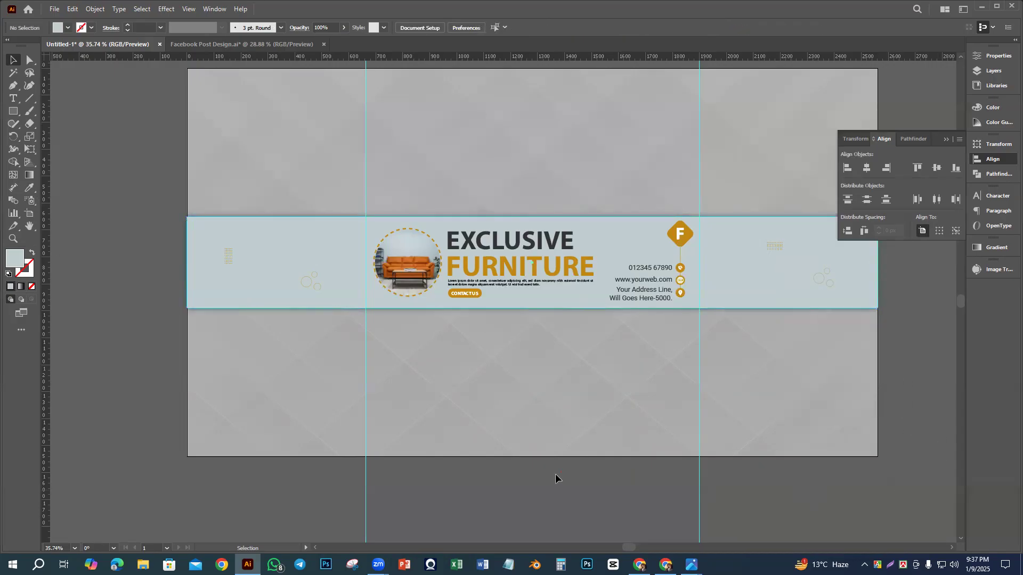
Step: Hide the guides on the banner and check the sofa and headline group, leaving nothing selected
key(ctrl+semicolon)
drag(634, 477, 674, 480)
drag(493, 356, 539, 393)
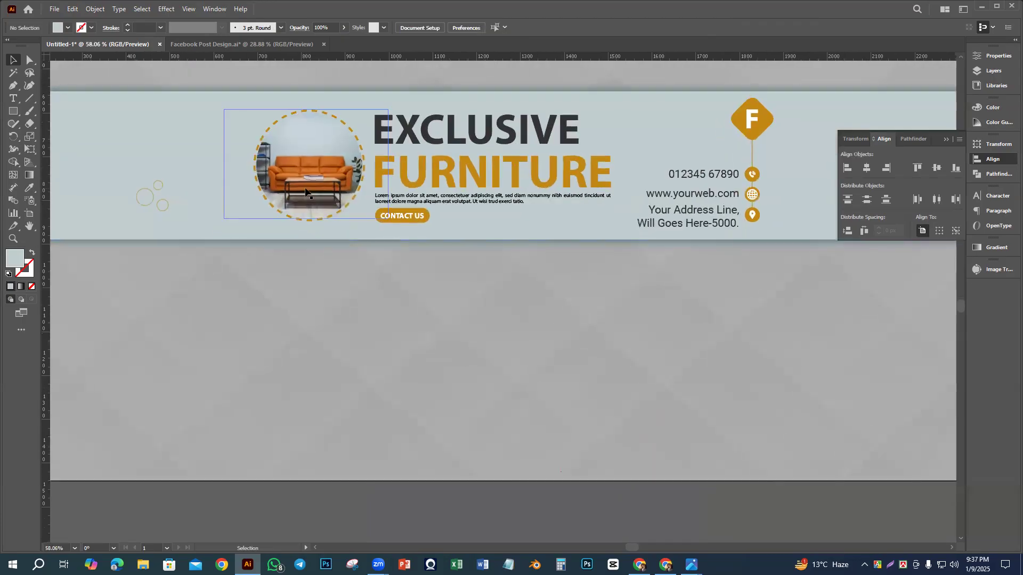
click(320, 221)
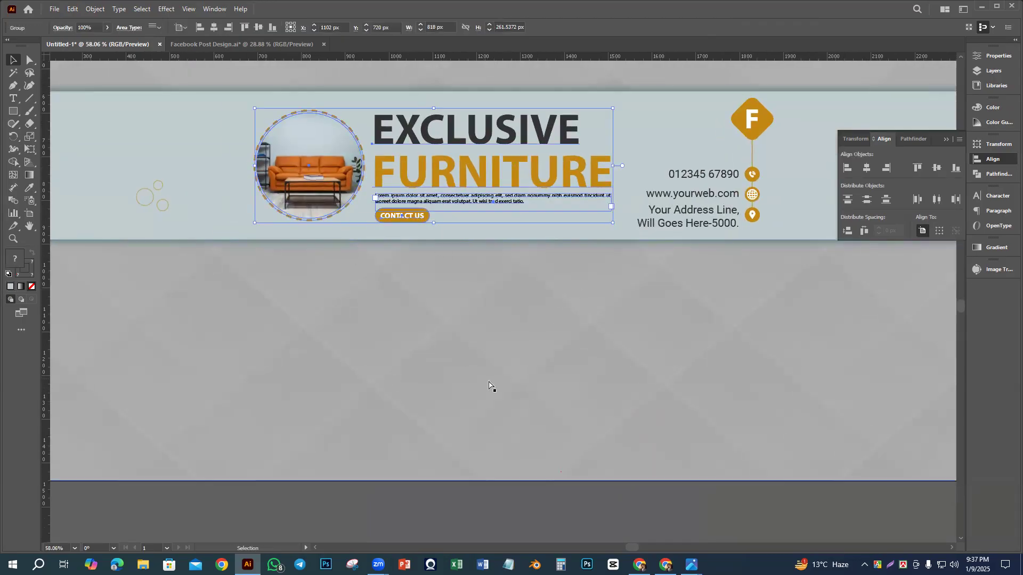
scroll(439, 347, down, 3)
click(871, 350)
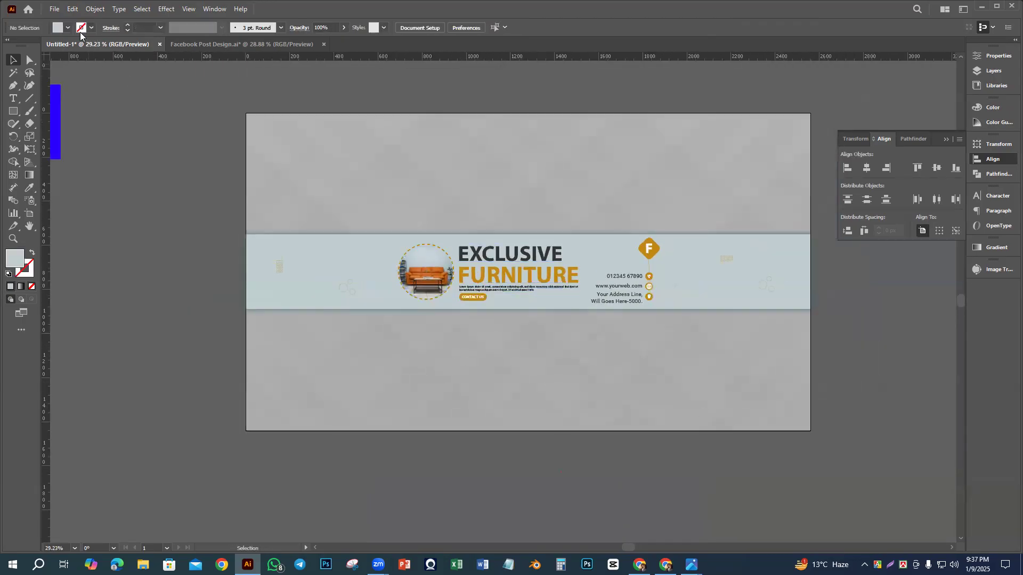
Step: Begin exporting the banner as a PNG to the Downloads folder, using all artboards
click(55, 9)
mouse_move(89, 240)
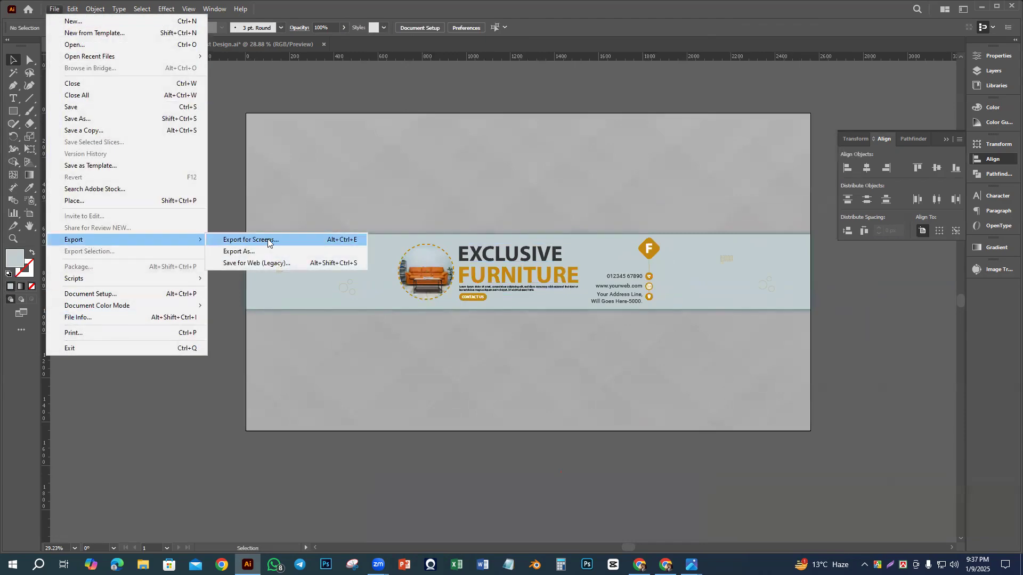
click(279, 251)
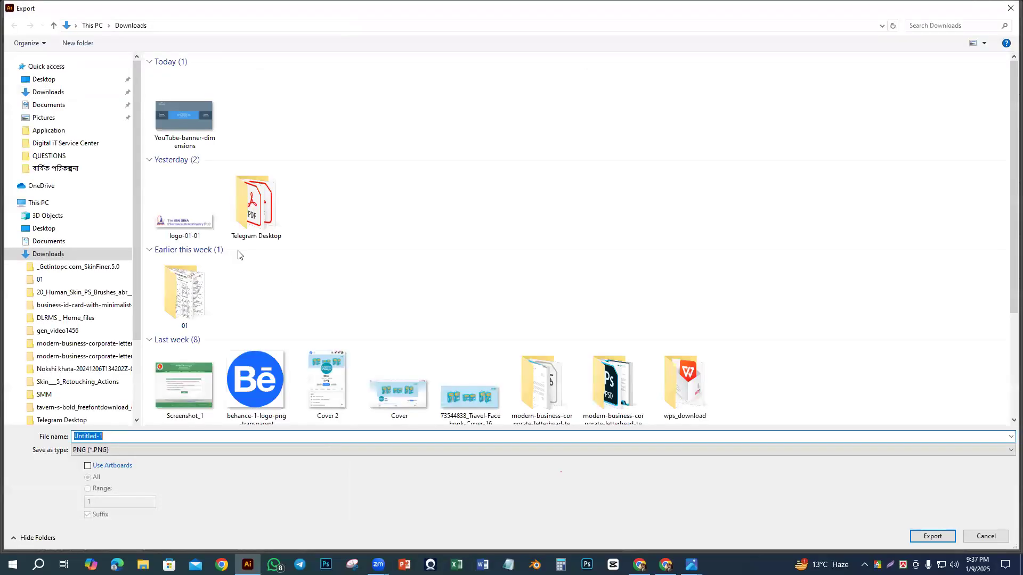
click(57, 94)
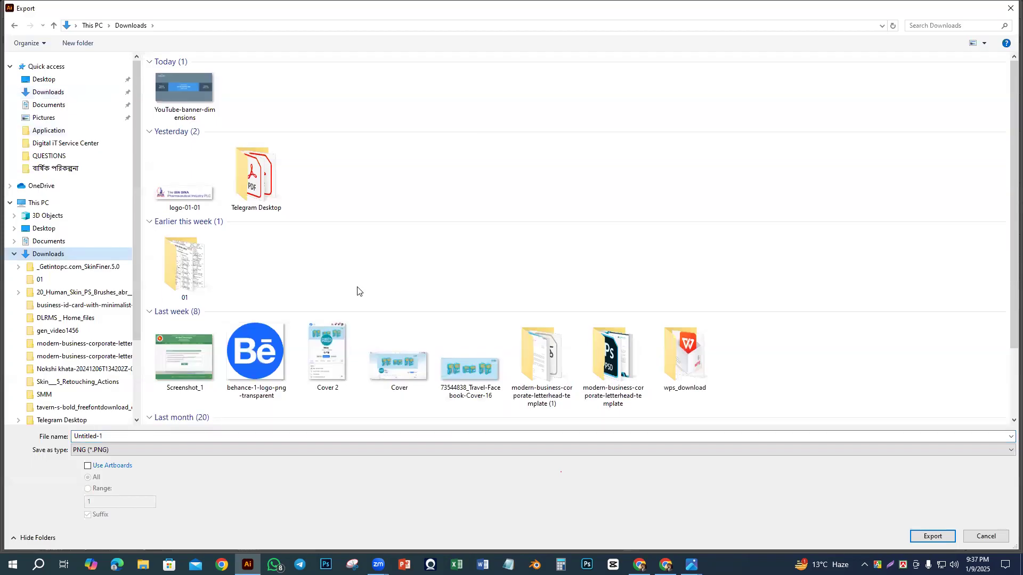
click(107, 465)
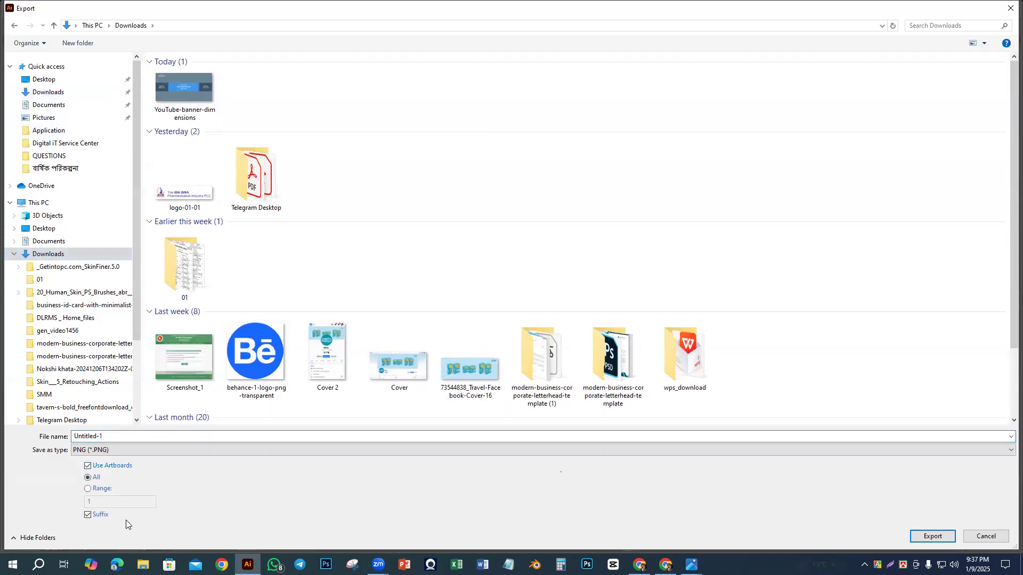
Step: Name the PNG export YouTube Channer Art Design and continue to its PNG options
double_click(107, 437)
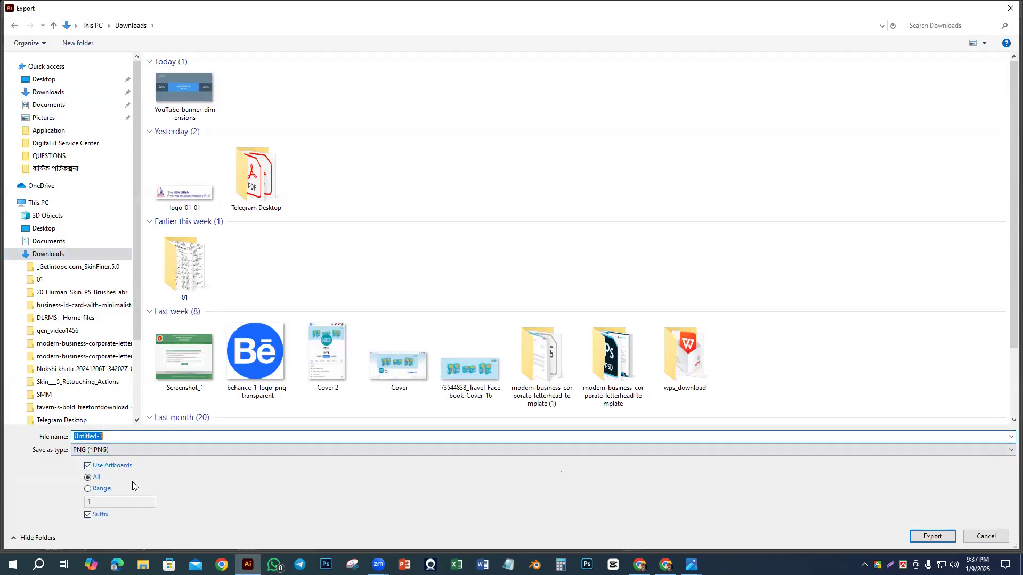
text(YouTube Channer Art Dei)
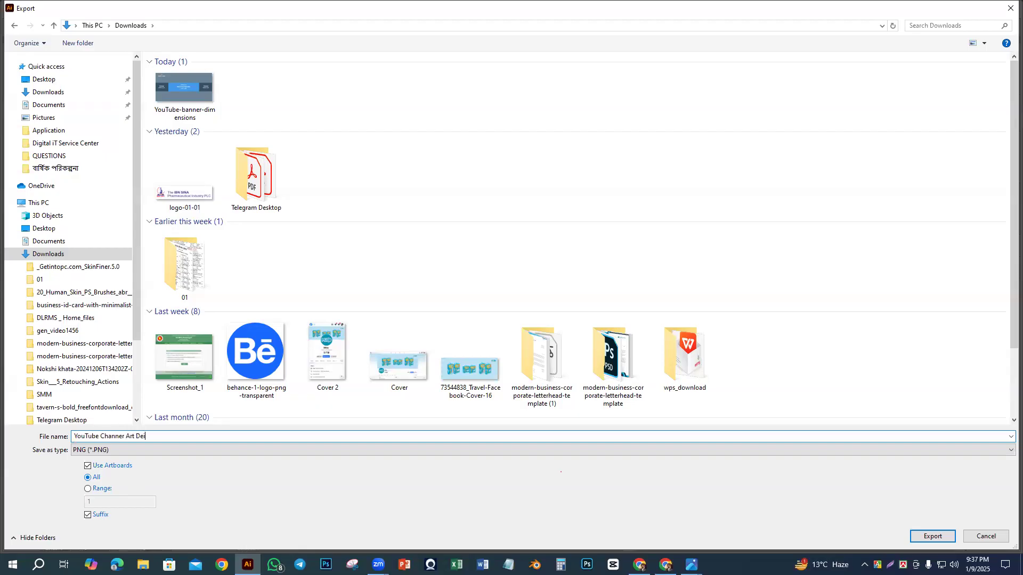
text(sign)
key(Return)
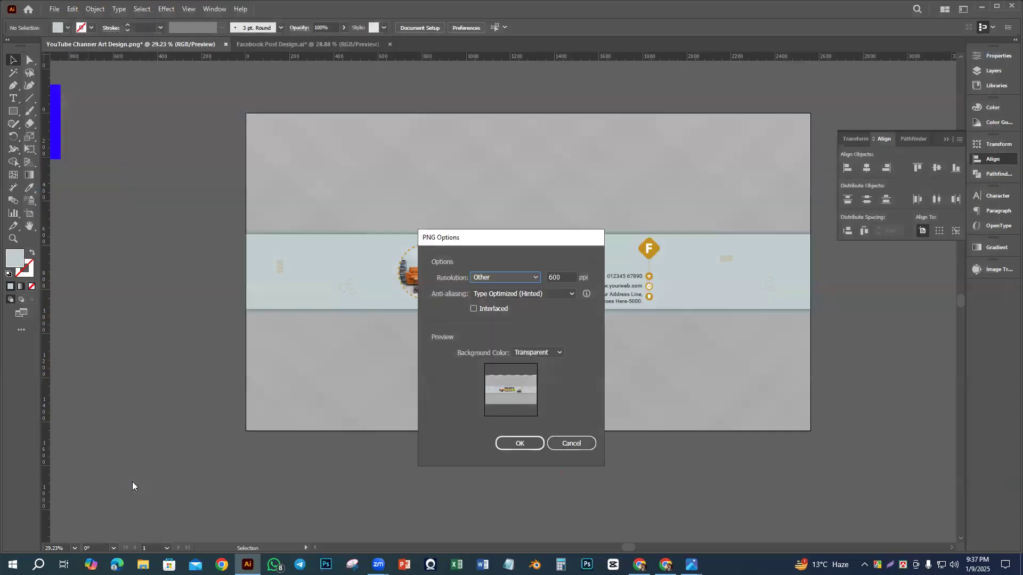
Step: Export the PNG with a white background at a resolution of 300 ppi
click(554, 353)
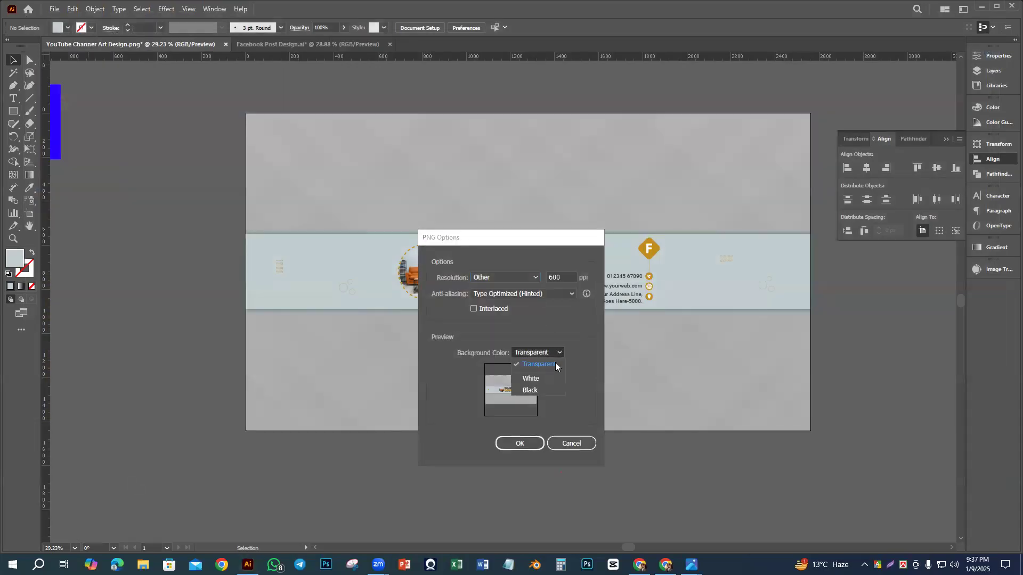
click(547, 379)
double_click(567, 274)
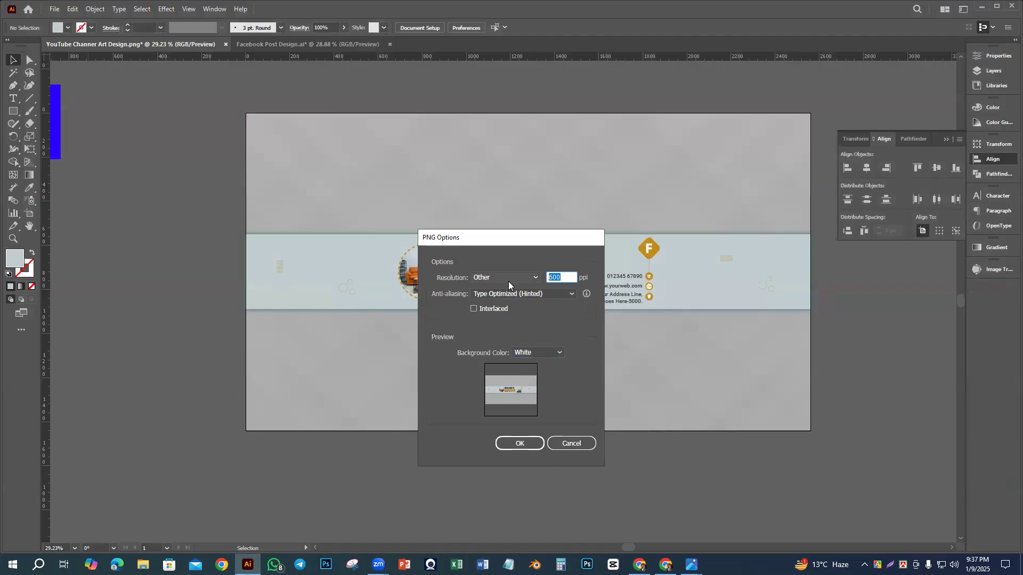
text(300)
click(519, 445)
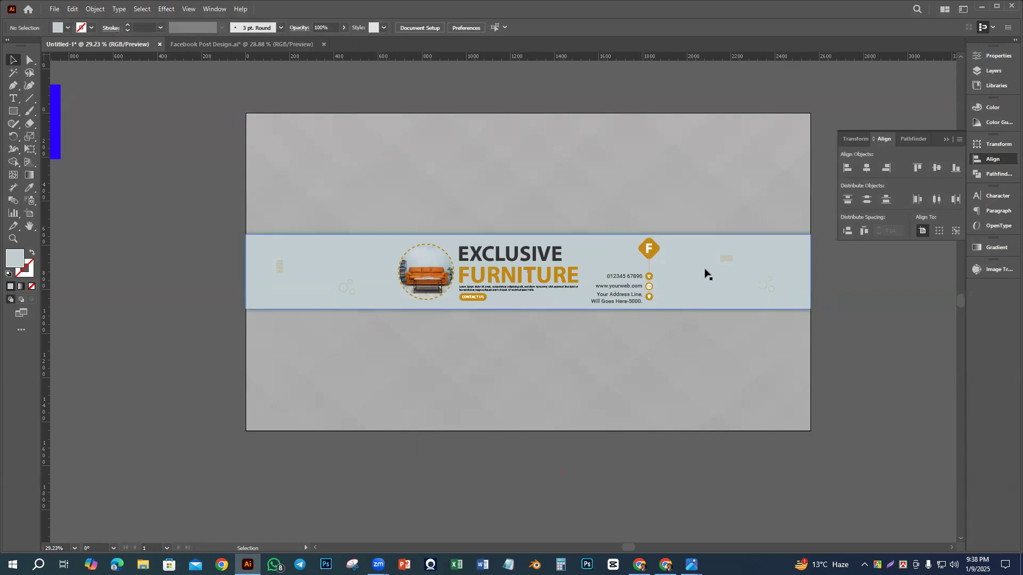
Step: Switch to File Explorer and try to view YouTube Channer Art Design from the recent files, closing the image viewer again
key(super+e)
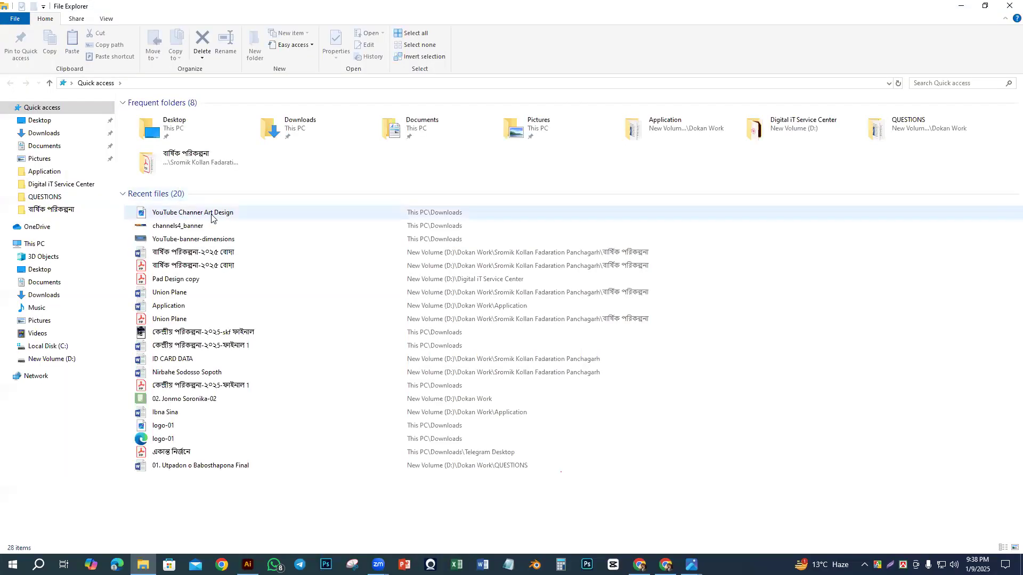
click(211, 217)
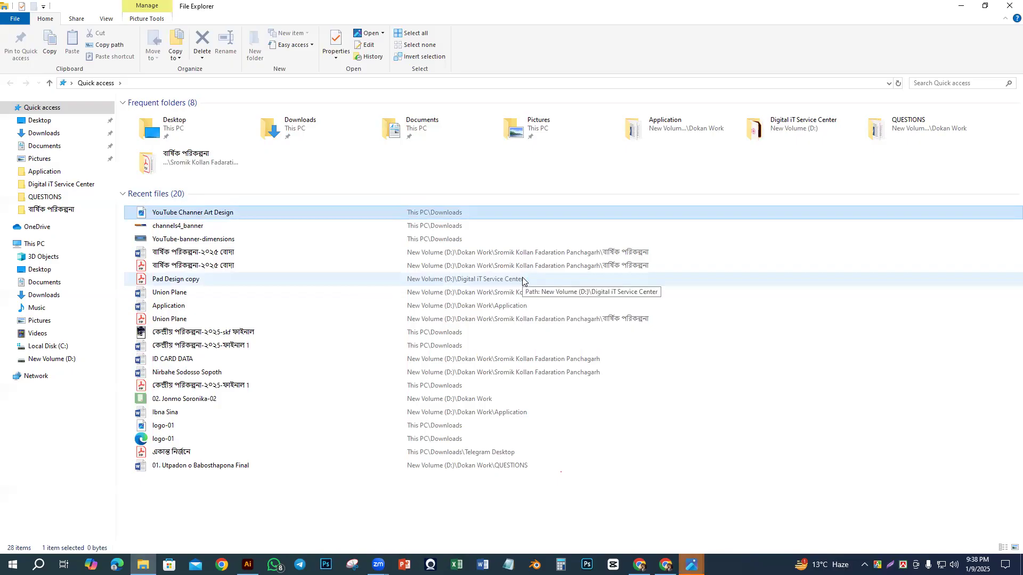
click(692, 565)
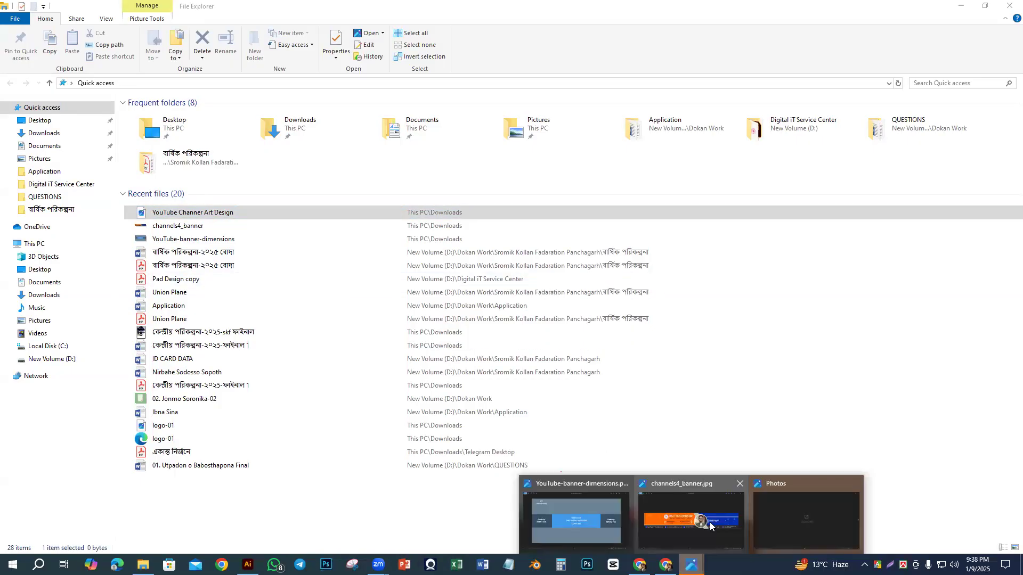
click(769, 529)
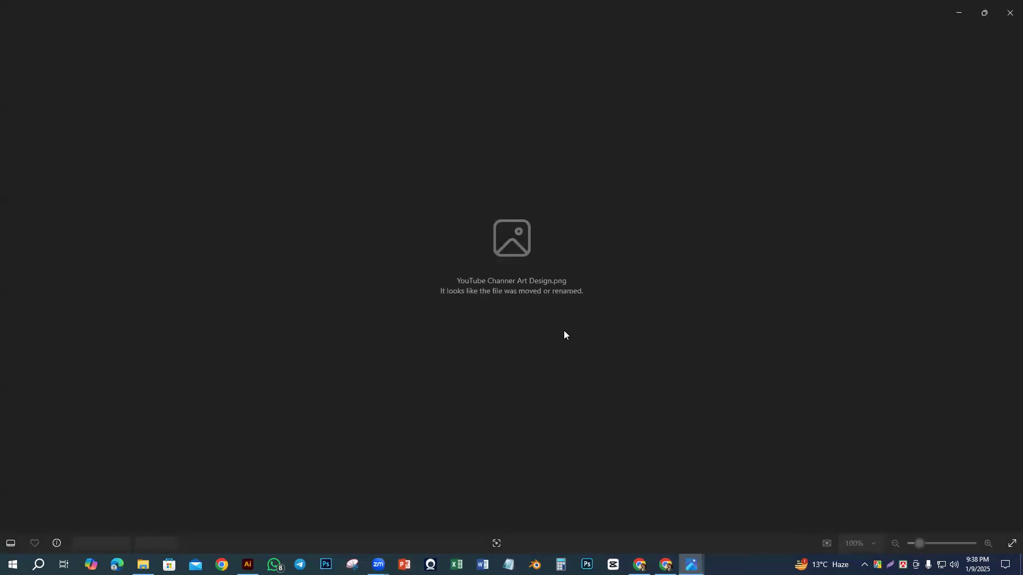
click(1010, 12)
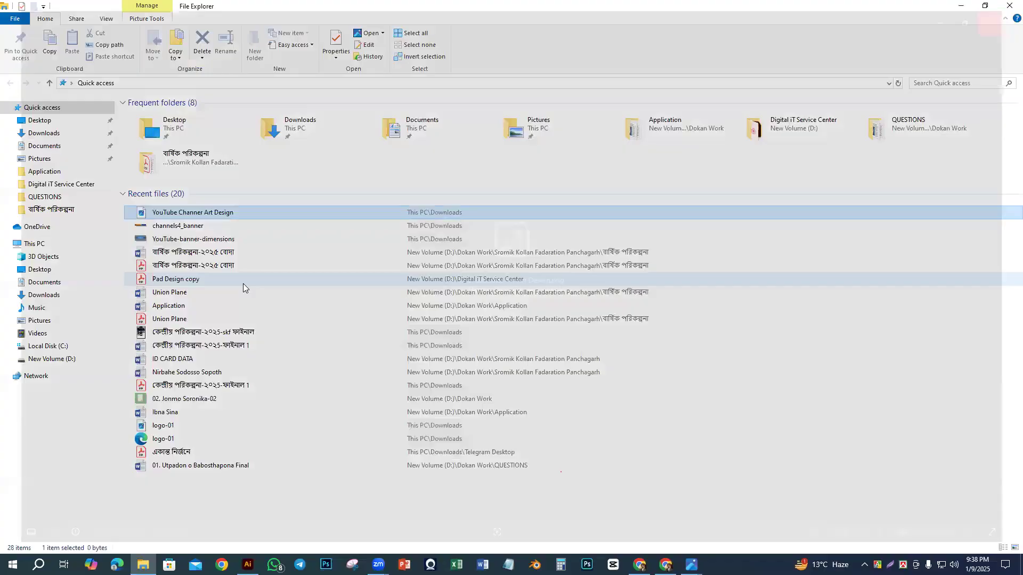
Step: Open the exported YouTube Channer Art Design-01 image from the Downloads folder to check the banner
click(44, 133)
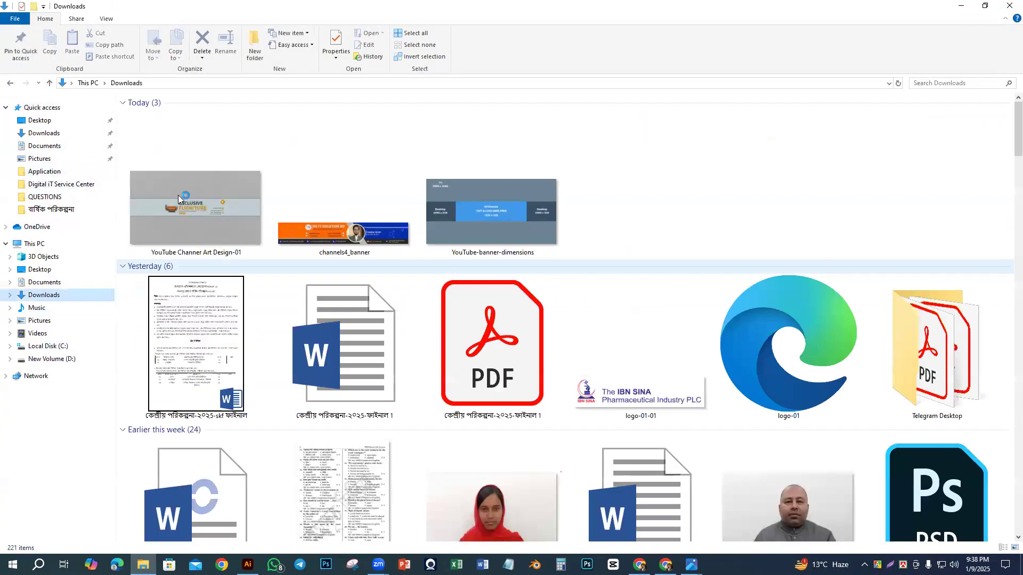
click(178, 195)
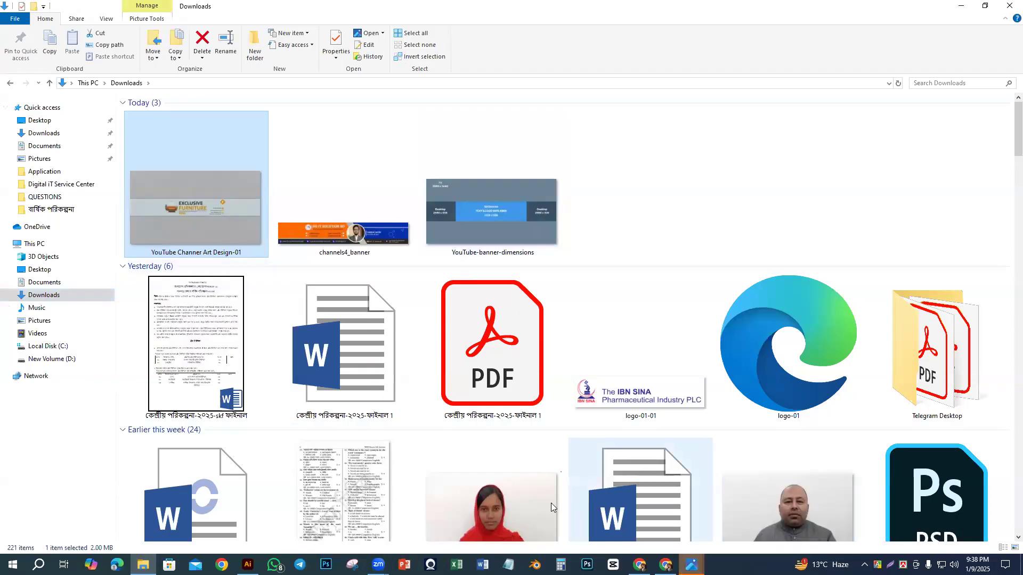
key(Return)
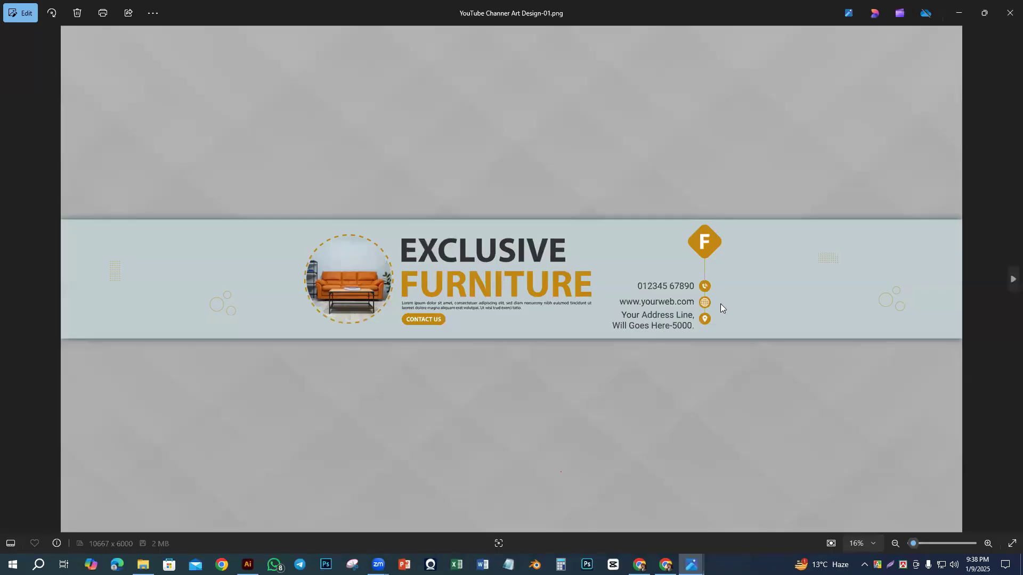